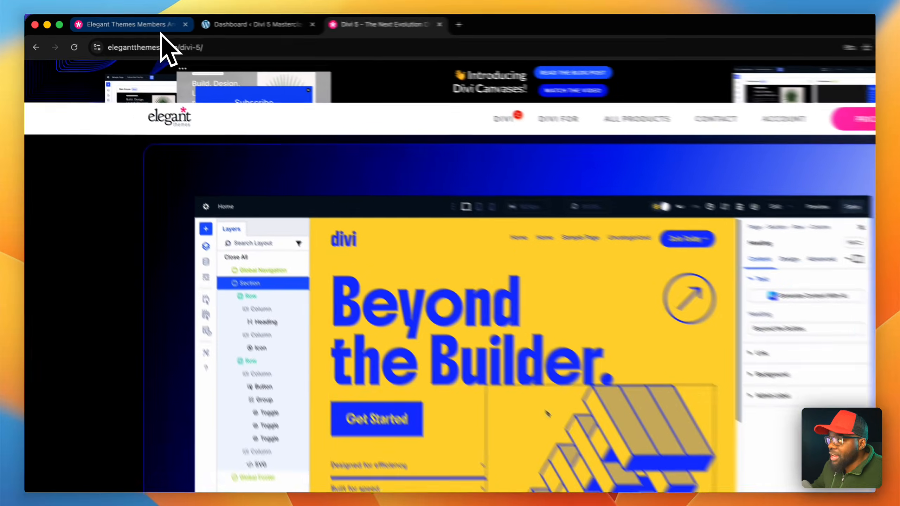
- Download the Divi 5 Beta theme from the Elegant Themes members area
click(162, 31)
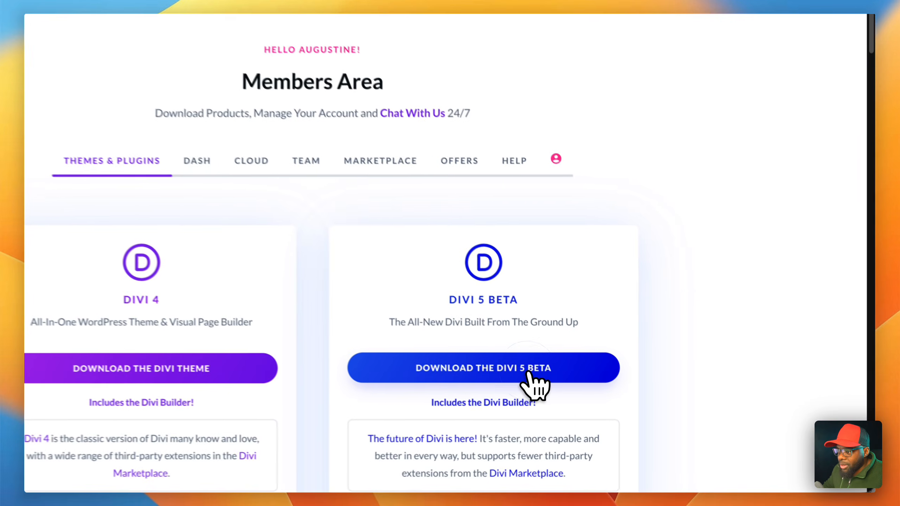
click(602, 399)
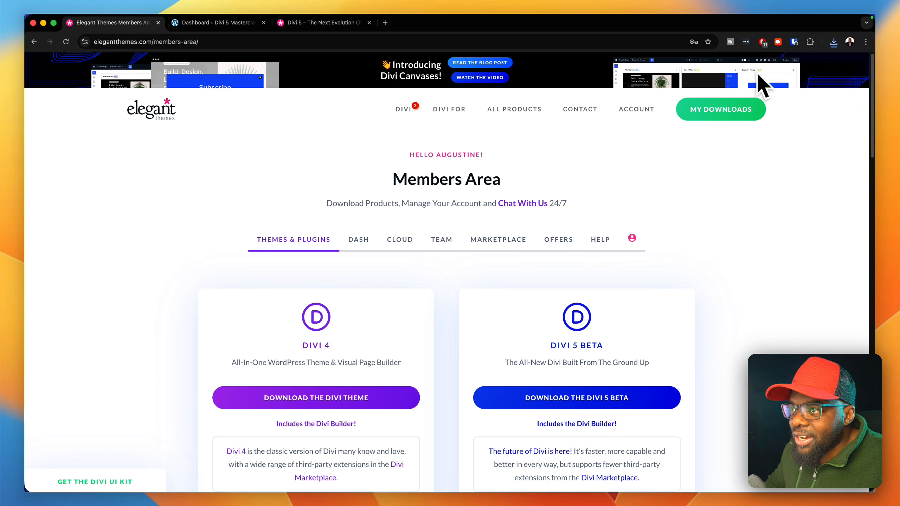
- Switch to the WordPress dashboard of the Divi 5 Masterclass site and open the form for uploading a new theme
click(220, 23)
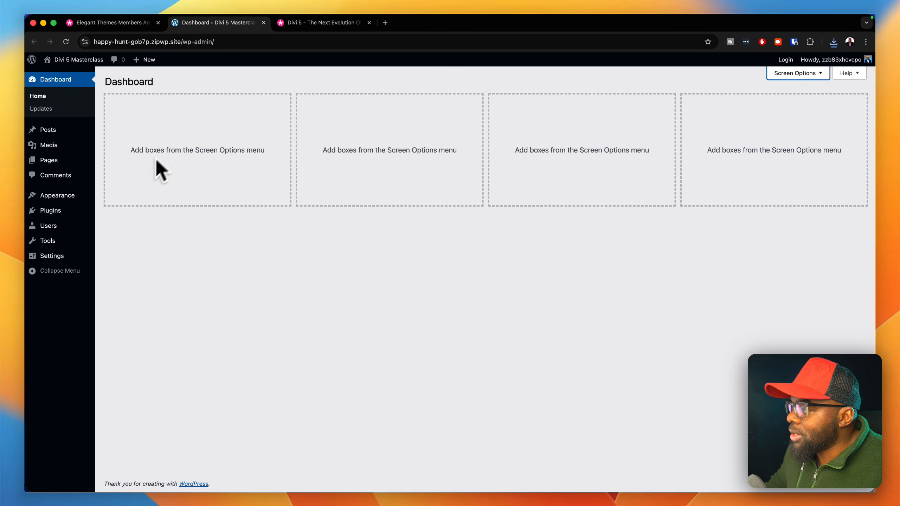
mouse_move(81, 195)
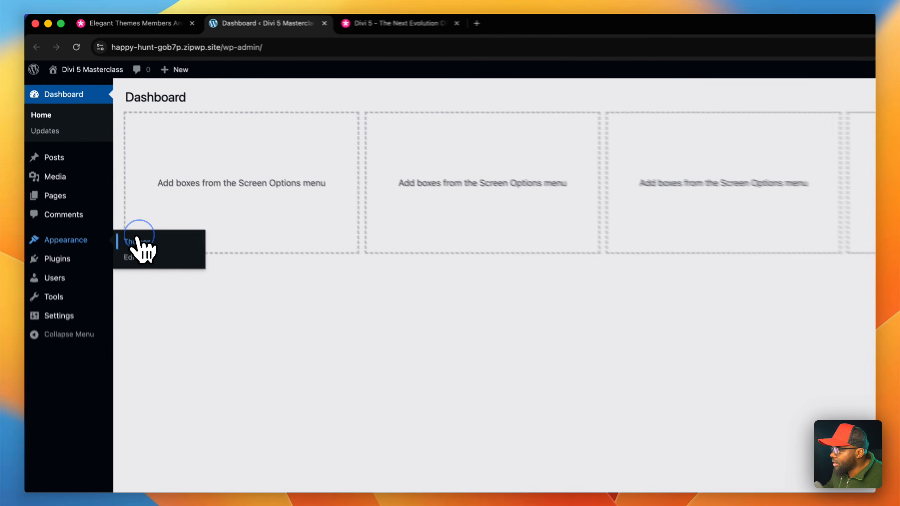
click(114, 198)
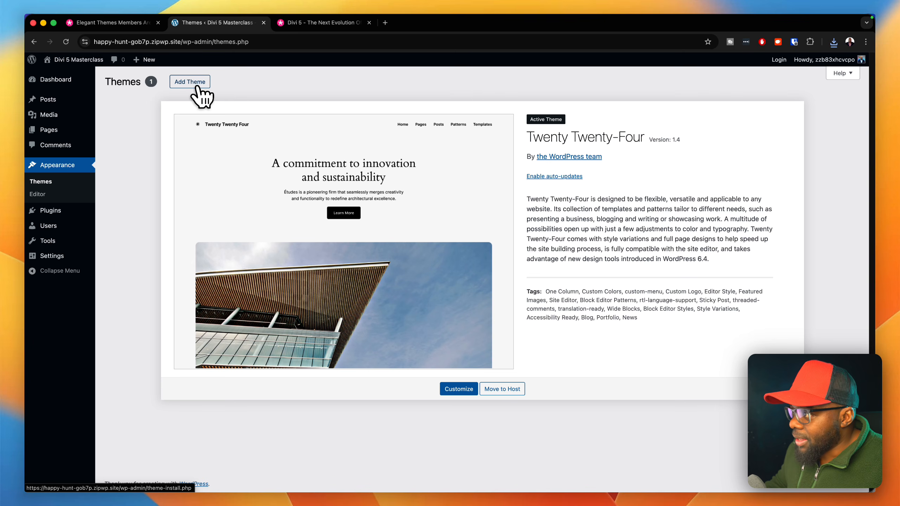
click(190, 82)
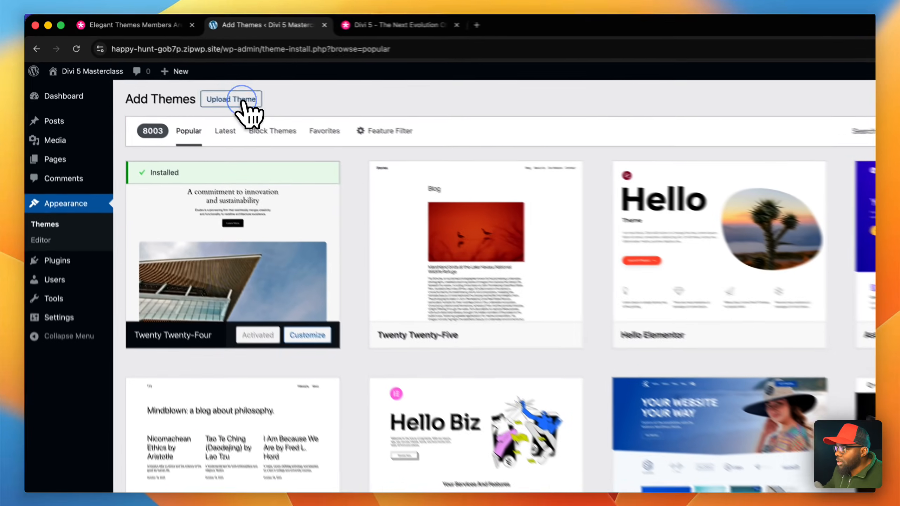
click(199, 85)
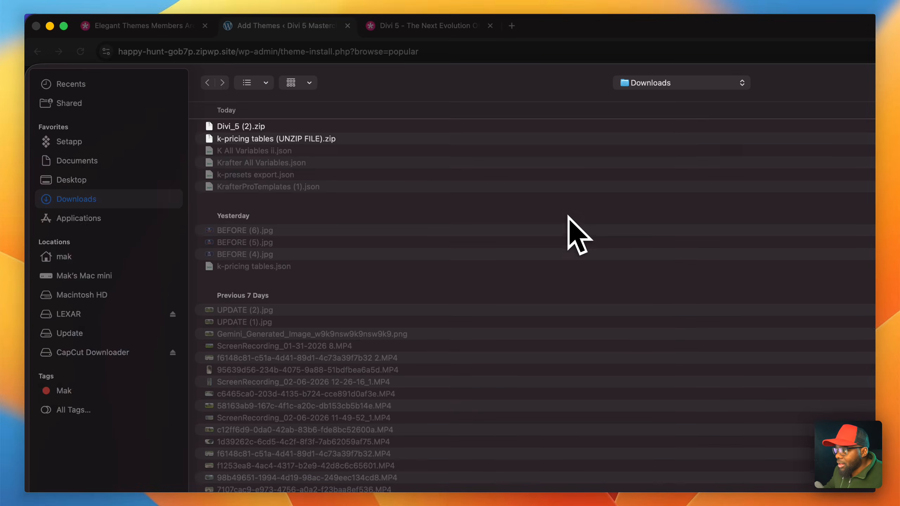
- Upload Divi_5 (2).zip from Downloads, install it as a theme and activate it
click(568, 216)
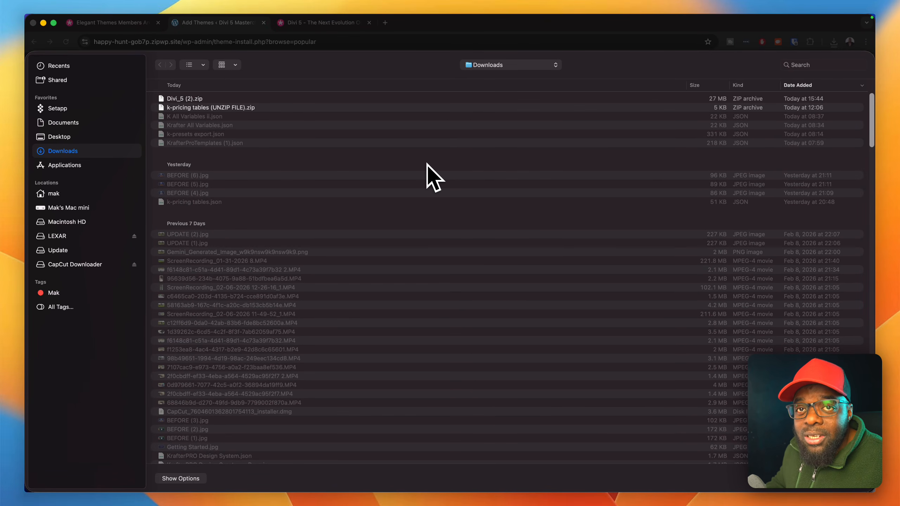
click(242, 99)
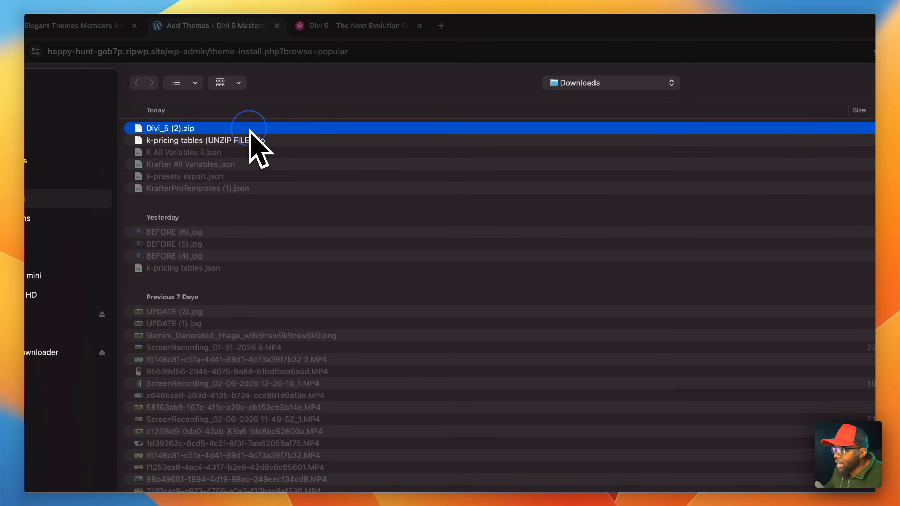
double_click(249, 129)
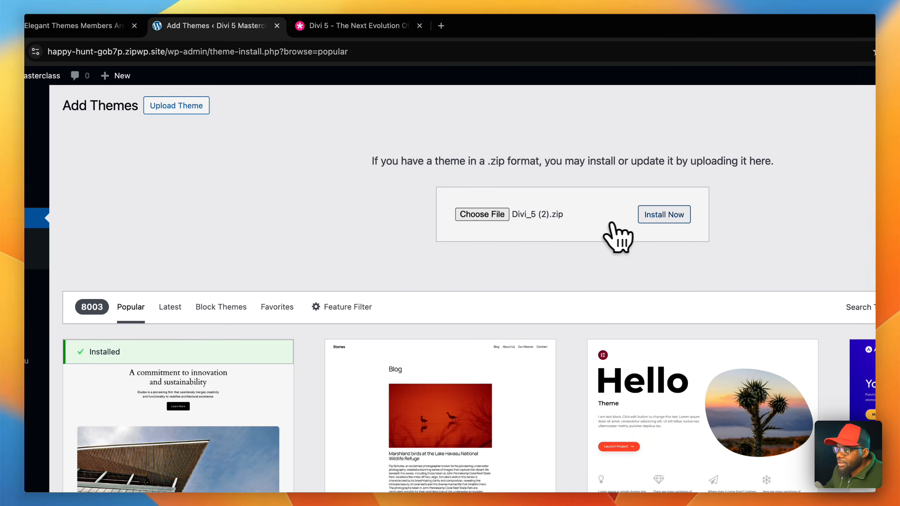
click(651, 221)
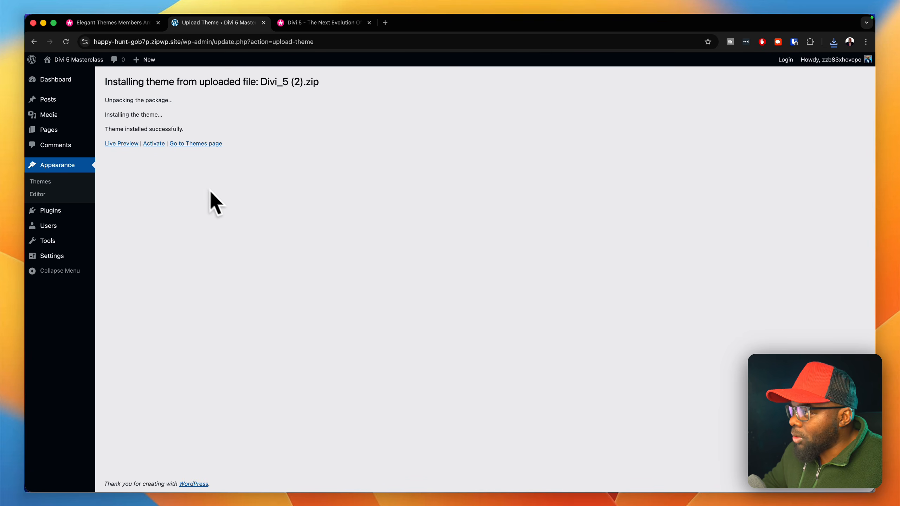
click(156, 144)
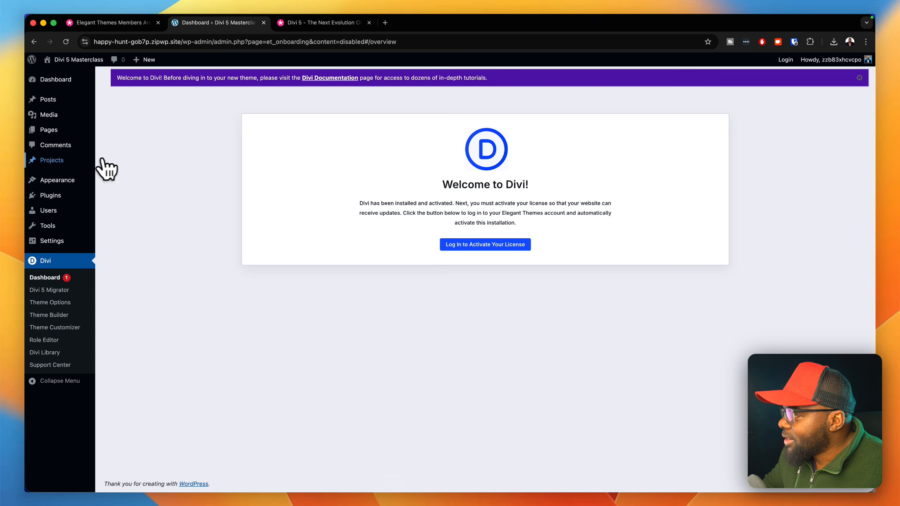
- Create a new page titled "Divi 5" and open it in the Divi Builder
mouse_move(63, 134)
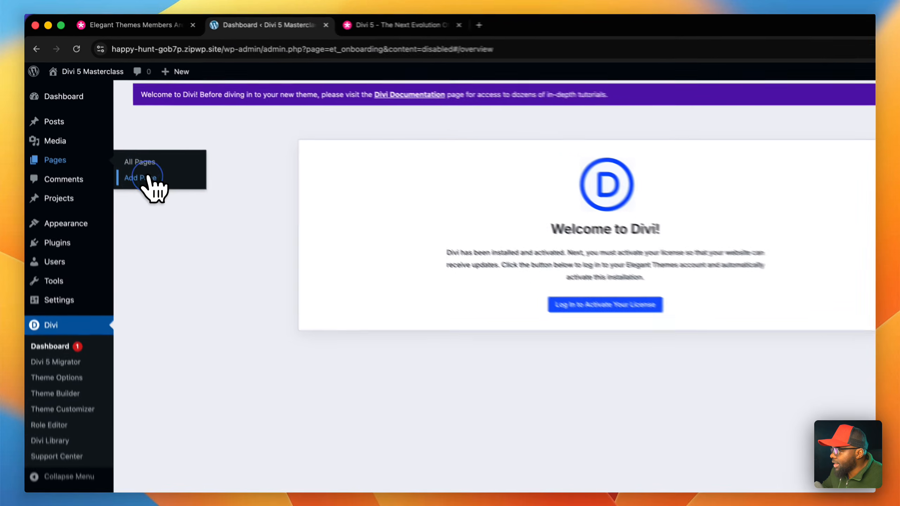
click(122, 145)
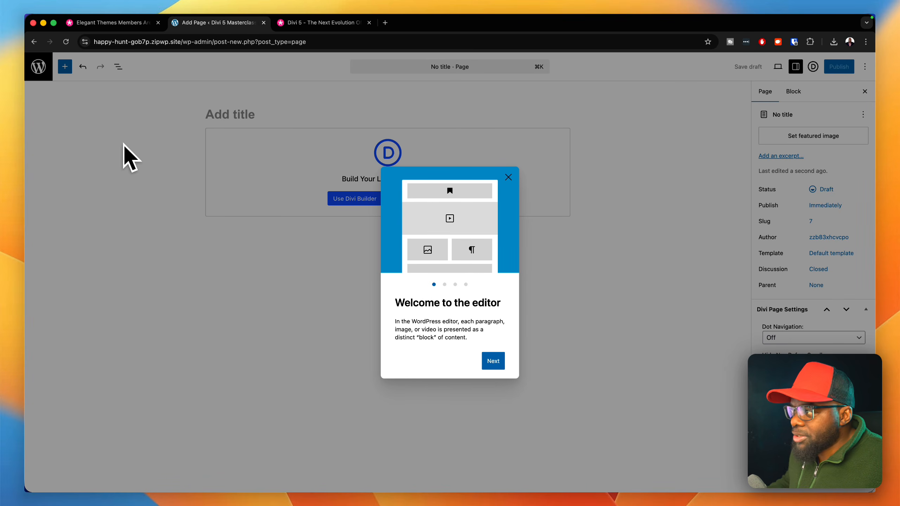
click(218, 114)
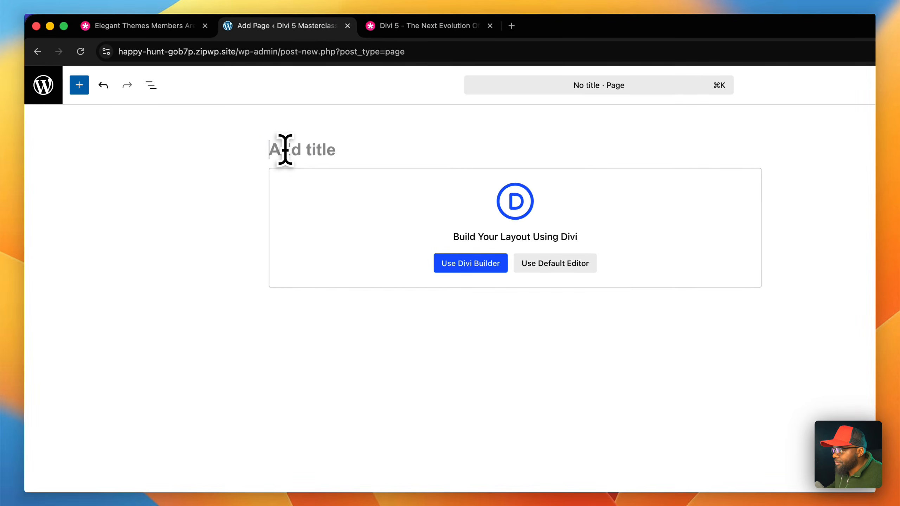
text(Divi 5)
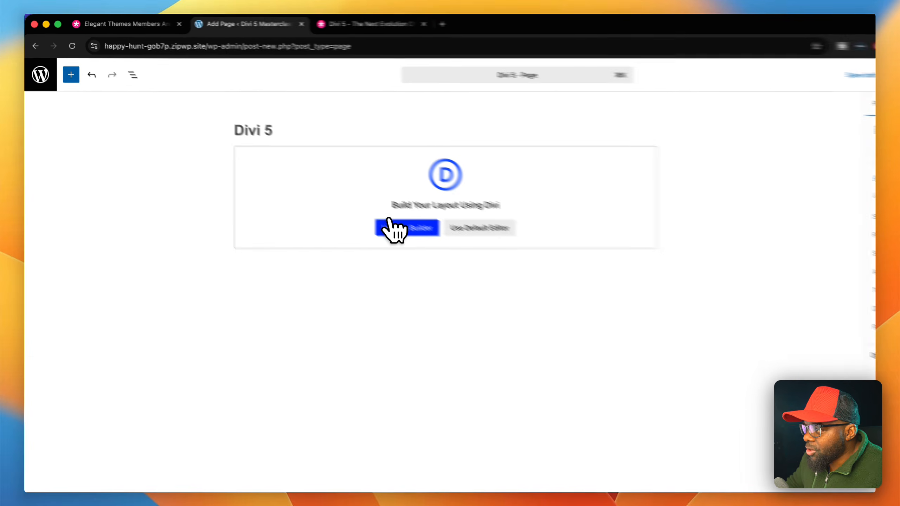
click(458, 264)
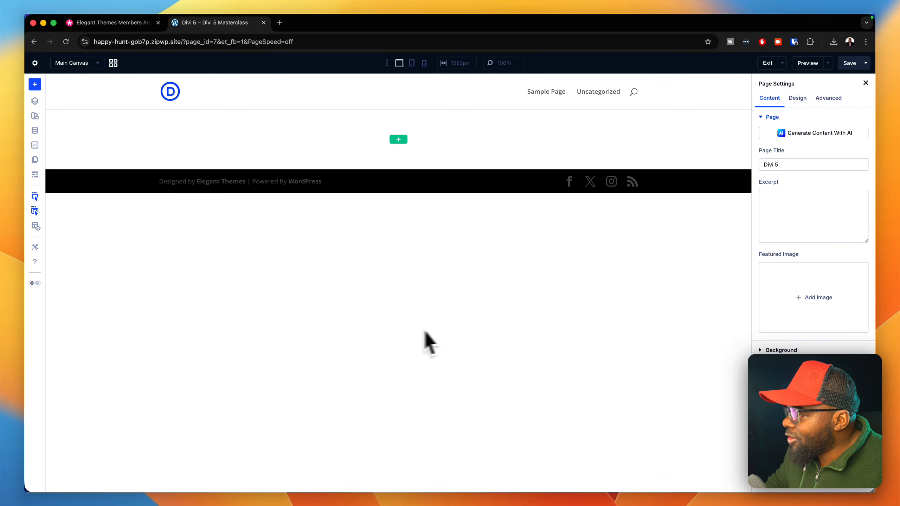
- Try the builder's dark interface mode and return to light mode
click(34, 283)
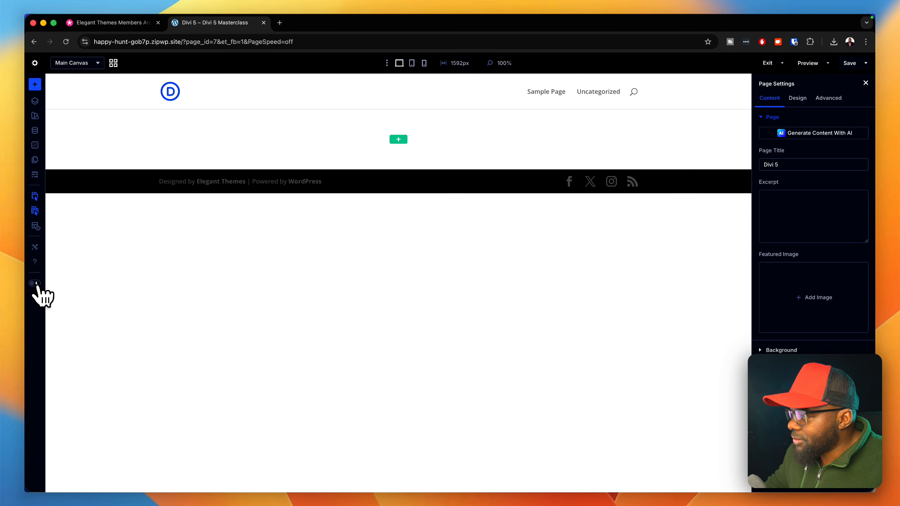
click(35, 284)
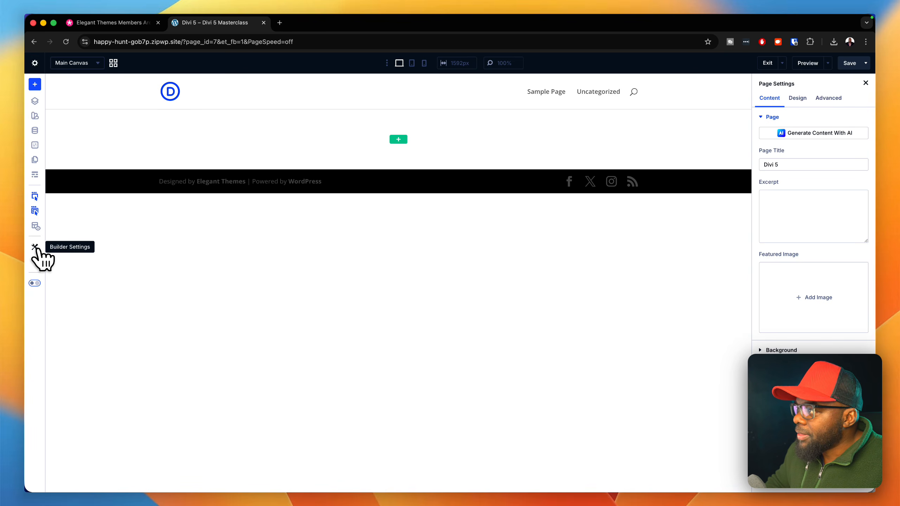
- Open the Builder Settings, enlarge the window and move it to the middle of the canvas
click(35, 246)
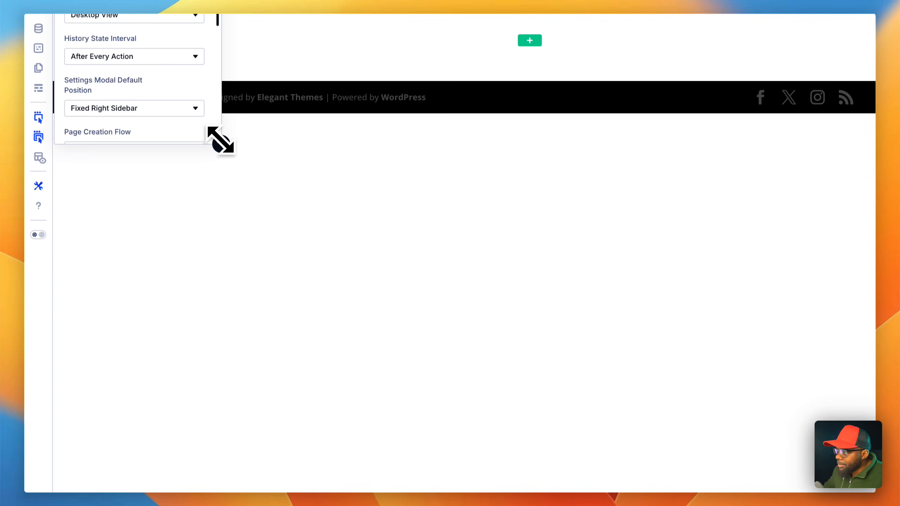
drag(220, 139, 462, 455)
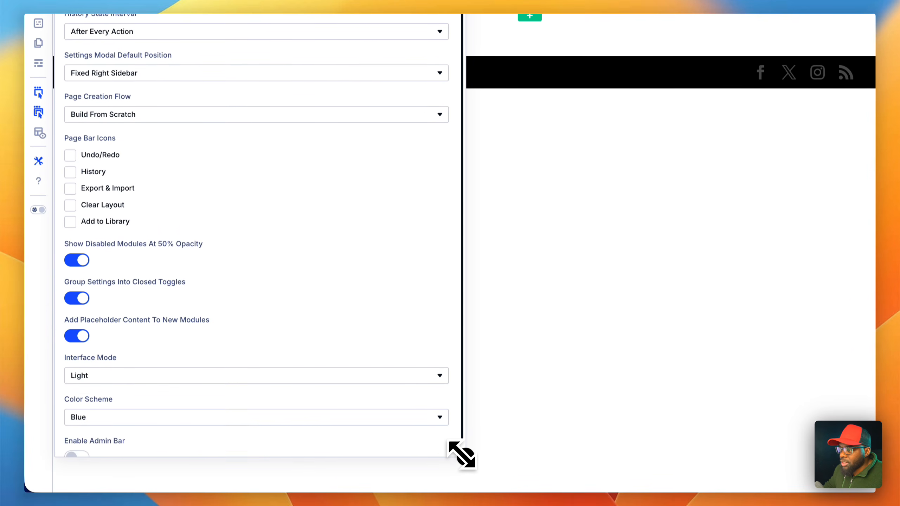
drag(189, 102, 545, 117)
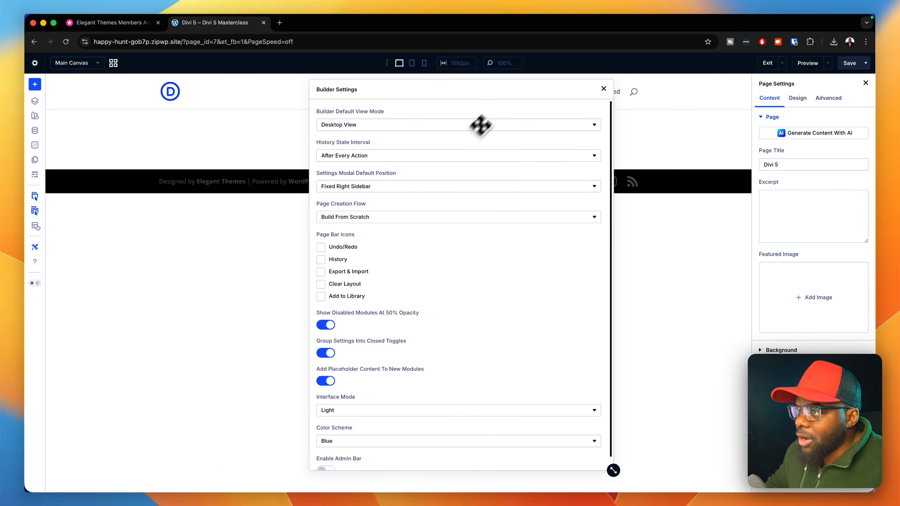
drag(492, 91, 426, 90)
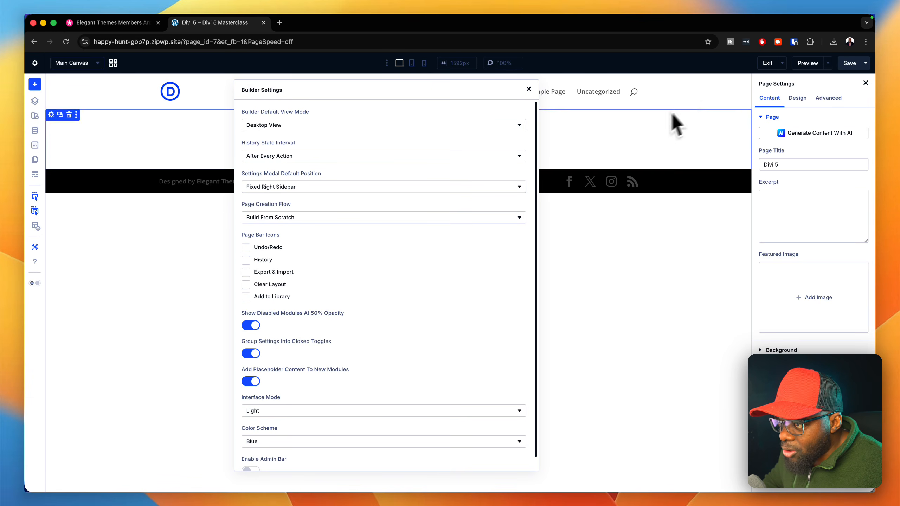
- Enable the Undo/Redo, History, Export & Import, Clear Layout and Add to Library page bar icons
click(246, 247)
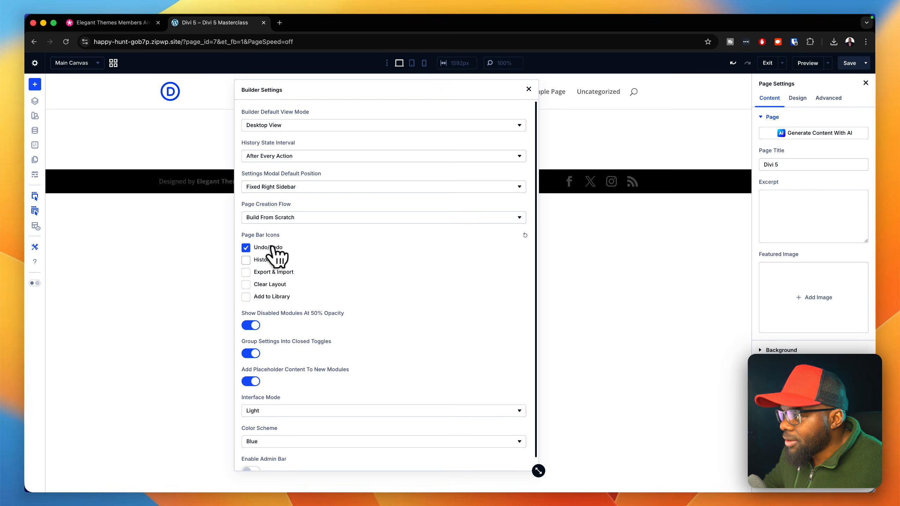
click(248, 261)
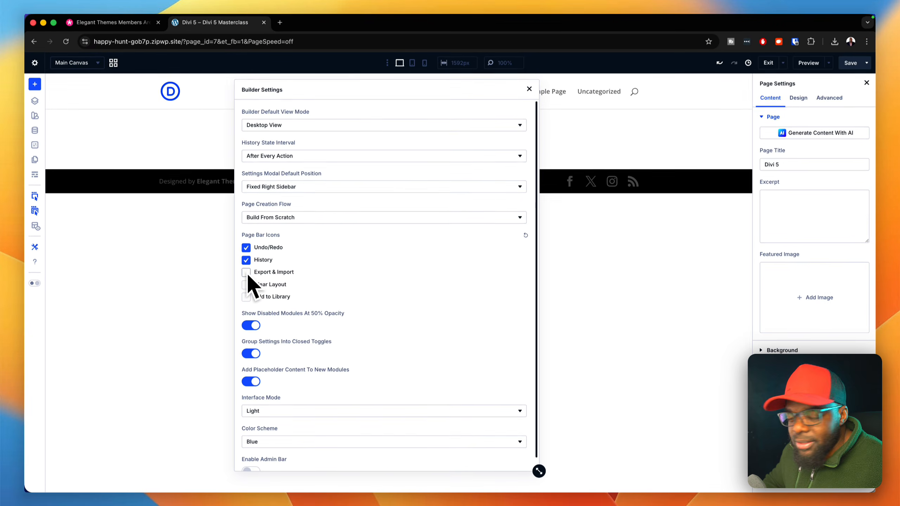
click(246, 275)
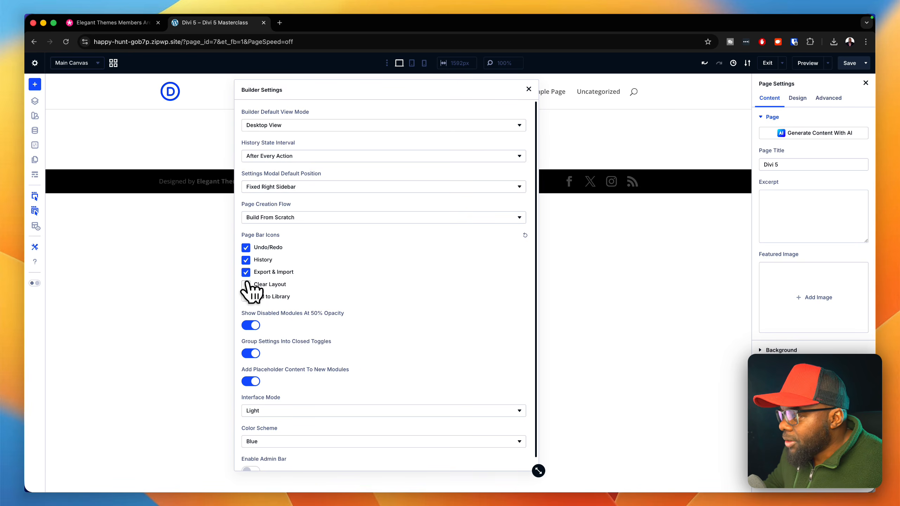
click(246, 284)
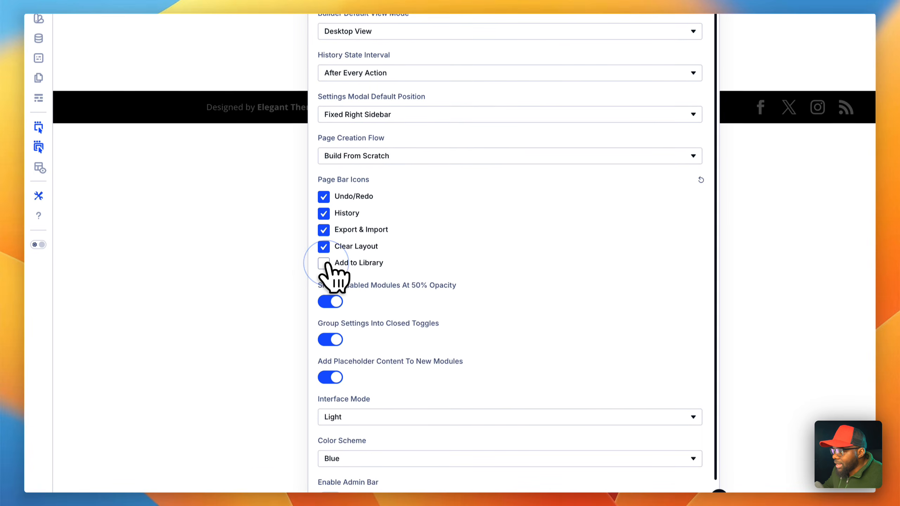
click(324, 262)
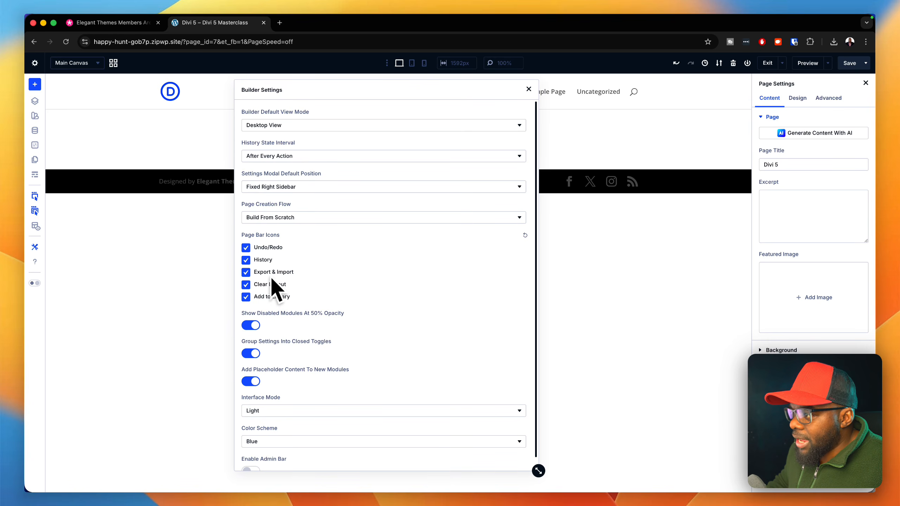
- Disable the History and Undo/Redo page bar icons
click(246, 260)
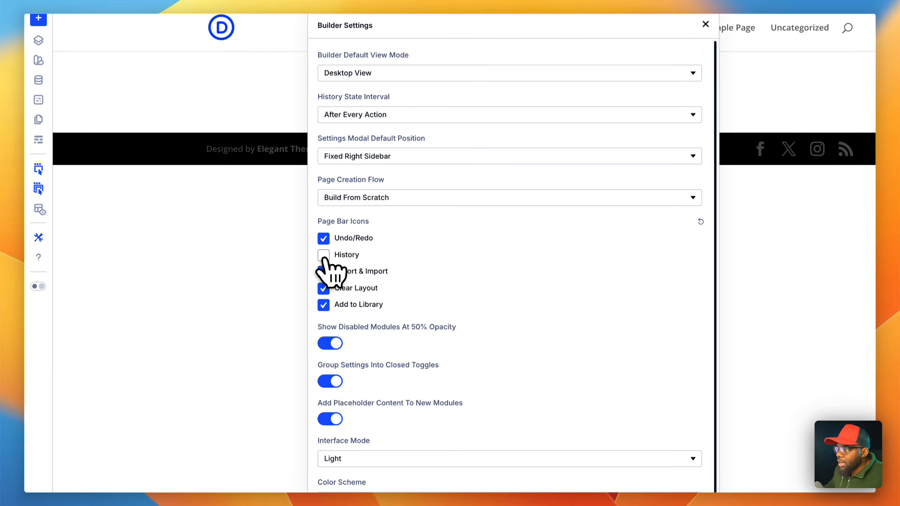
click(323, 240)
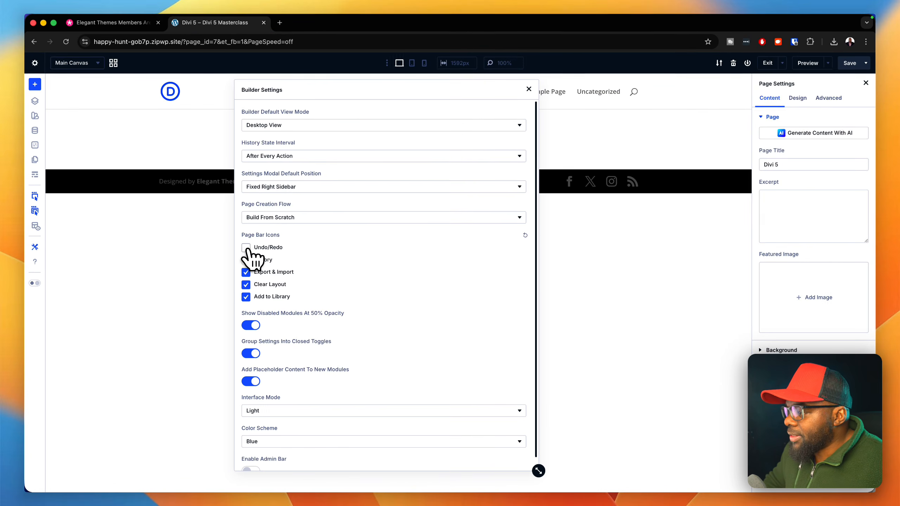
- Toggle the Enable Admin Bar setting off and on to compare both states, leaving it enabled
scroll(367, 266, down, 1)
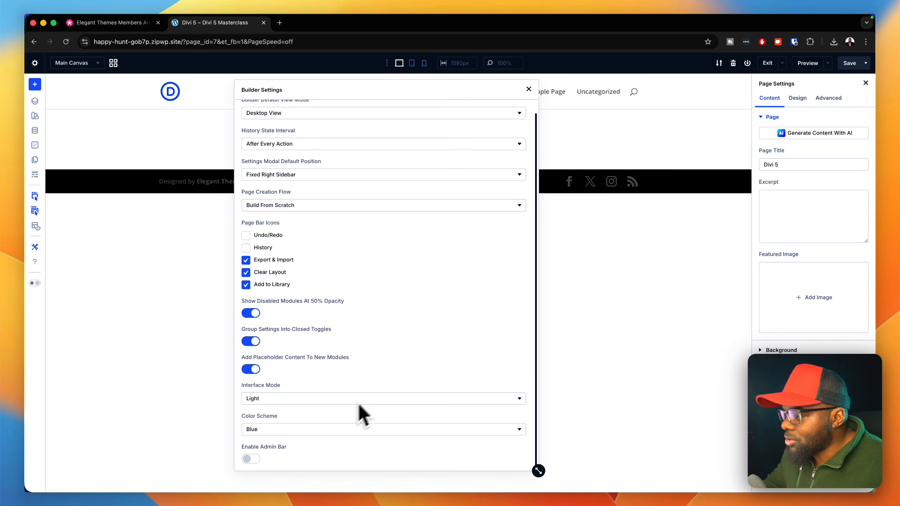
click(257, 460)
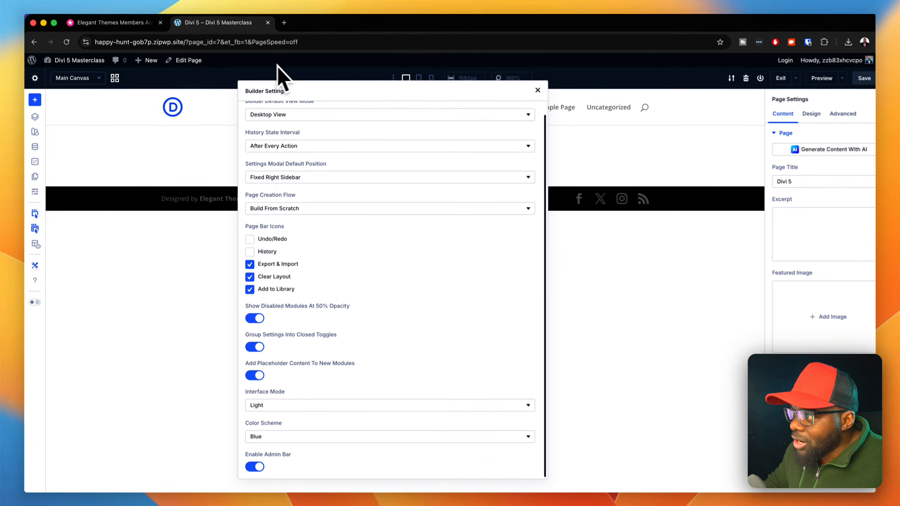
click(251, 459)
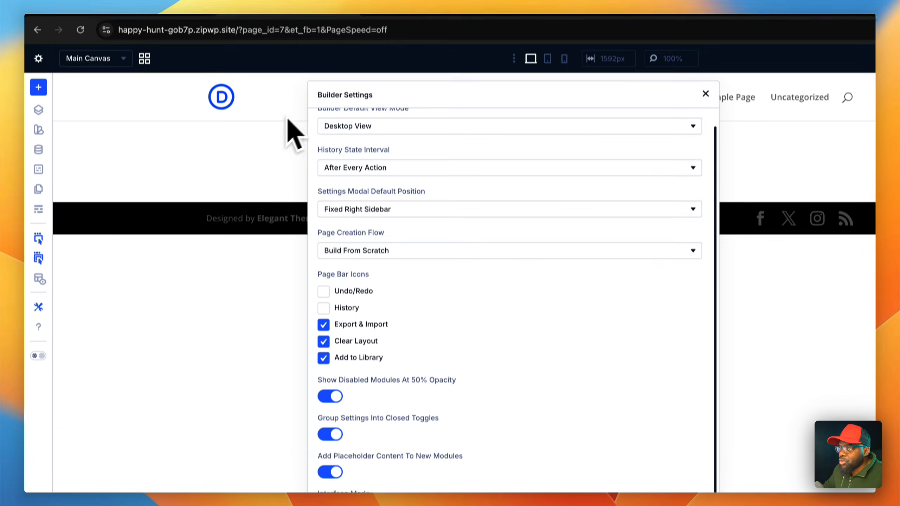
click(333, 449)
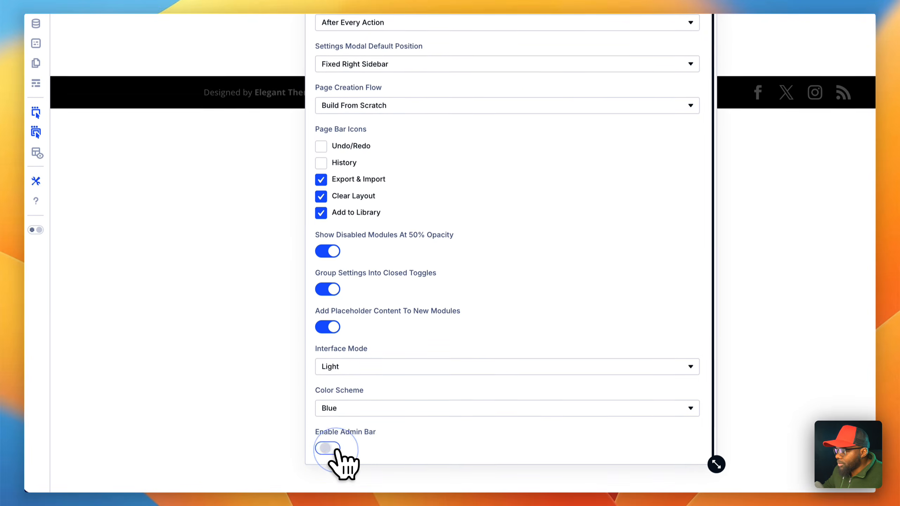
click(330, 448)
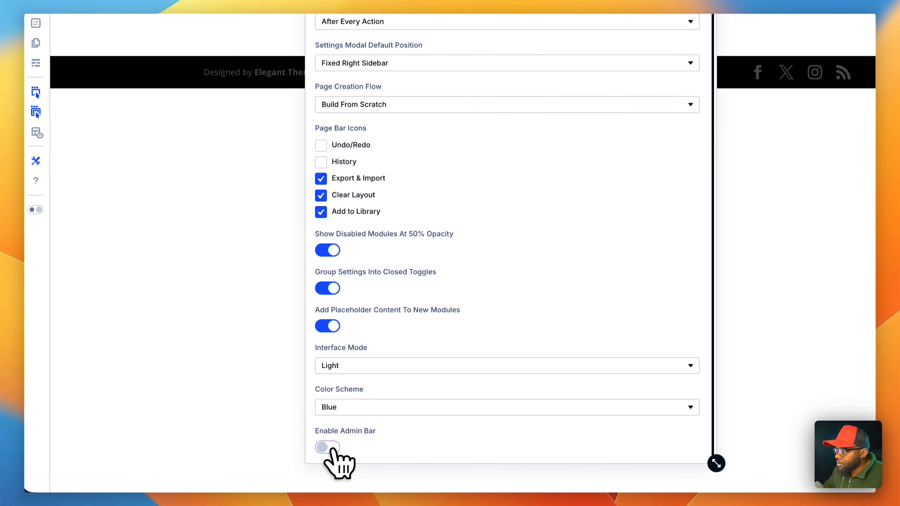
click(333, 448)
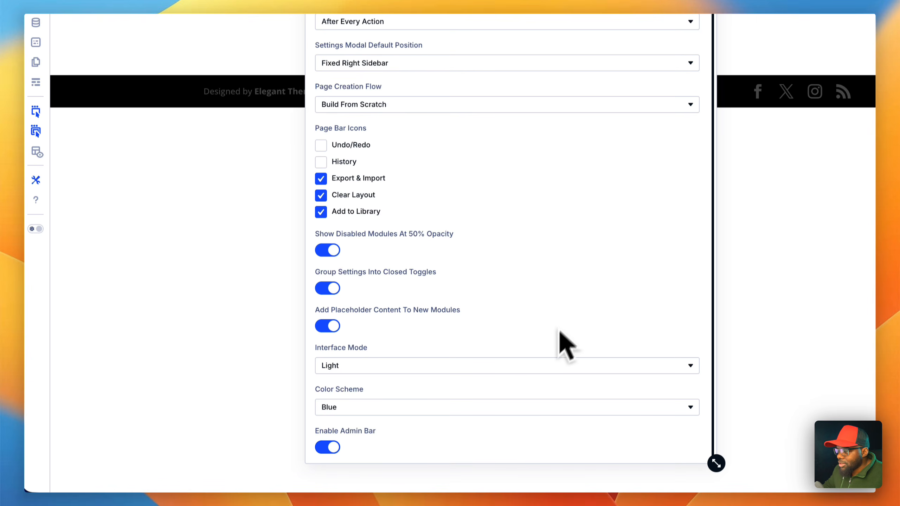
- Save the page and close the Builder Settings window
drag(418, 106, 321, 93)
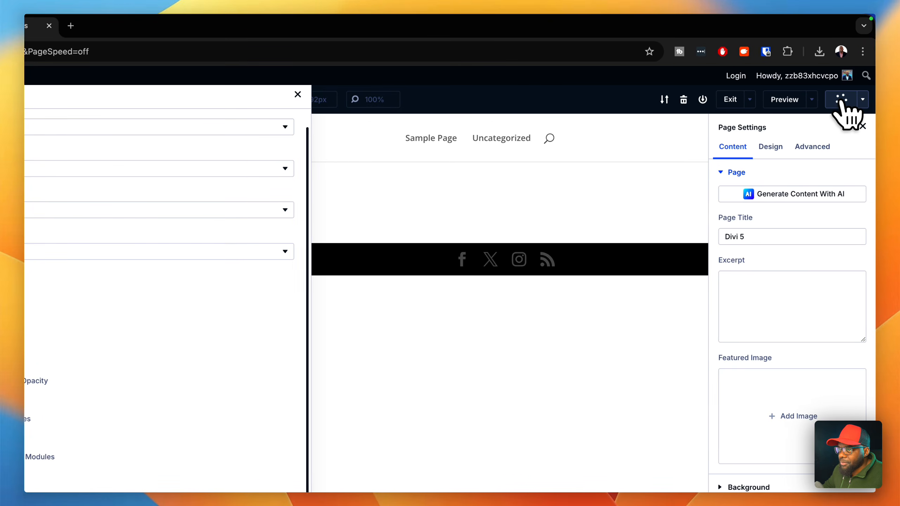
click(843, 101)
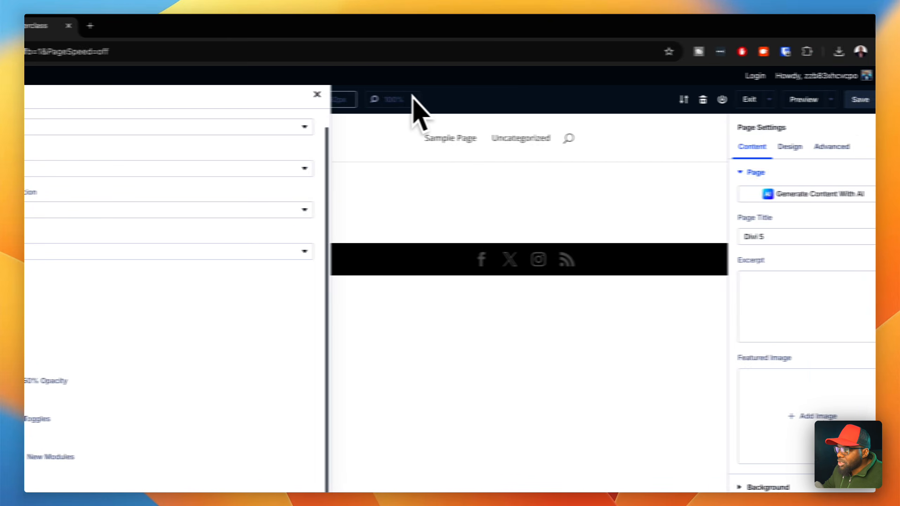
click(299, 96)
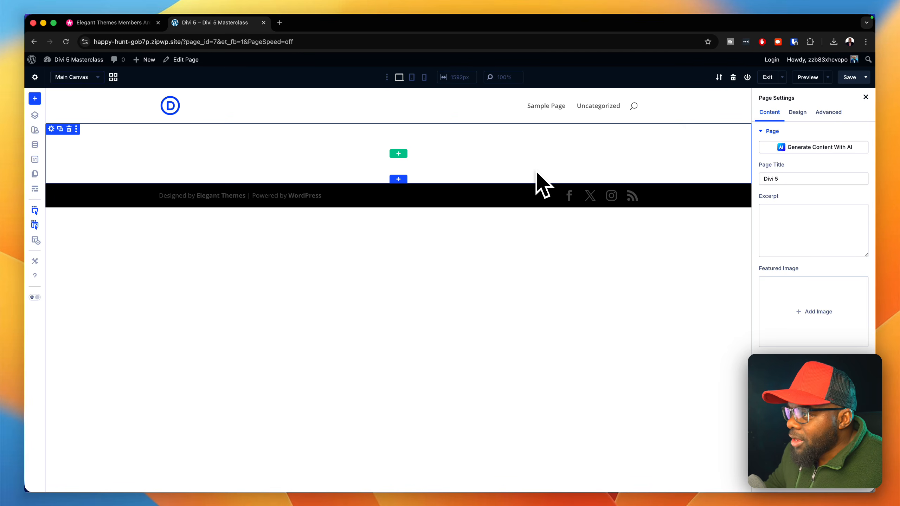
- Insert a row with two equal columns into the section and add a Heading module to its first column
click(399, 154)
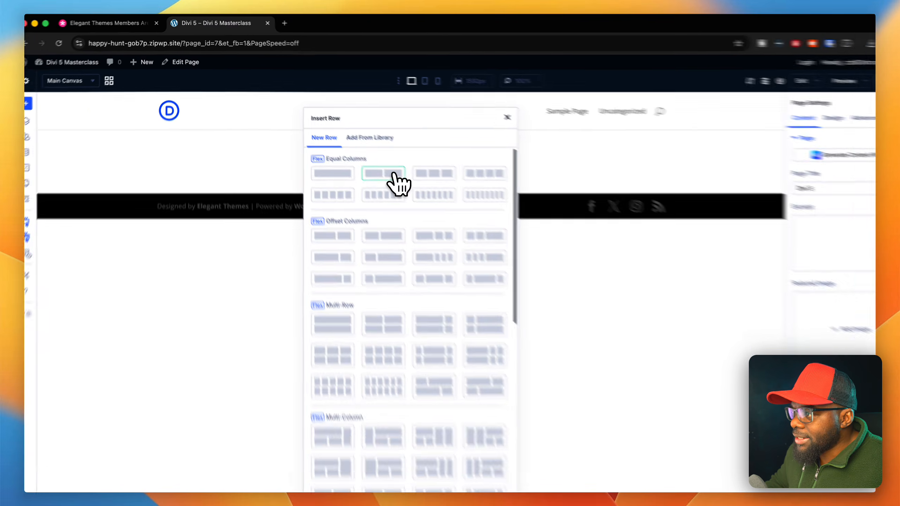
click(393, 174)
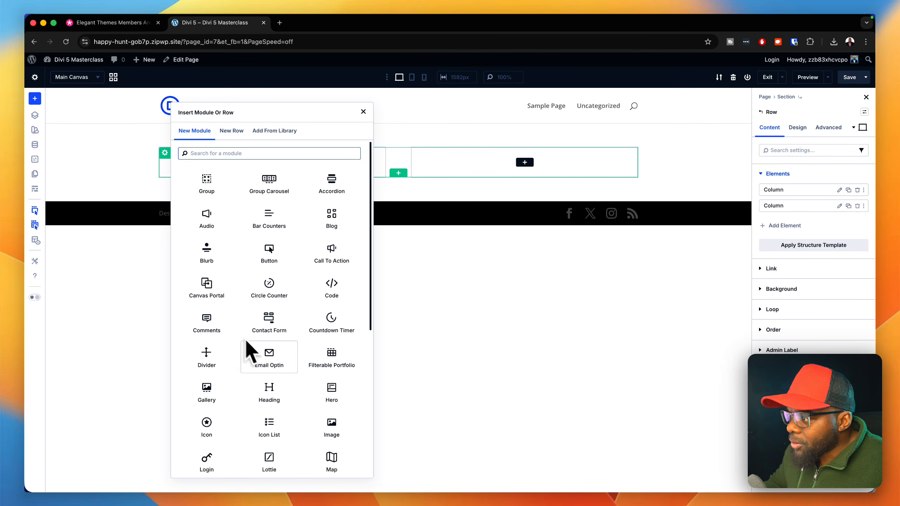
scroll(324, 379, down, 5)
scroll(329, 387, down, 2)
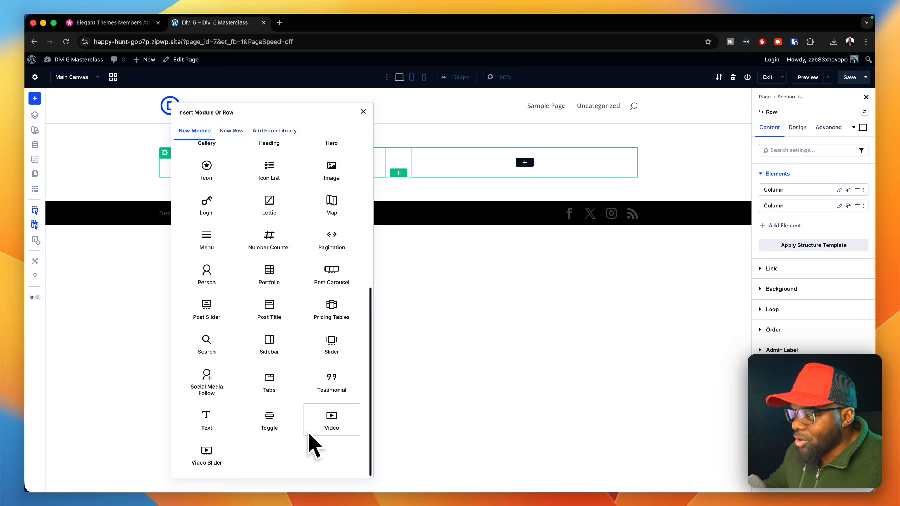
scroll(298, 387, up, 10)
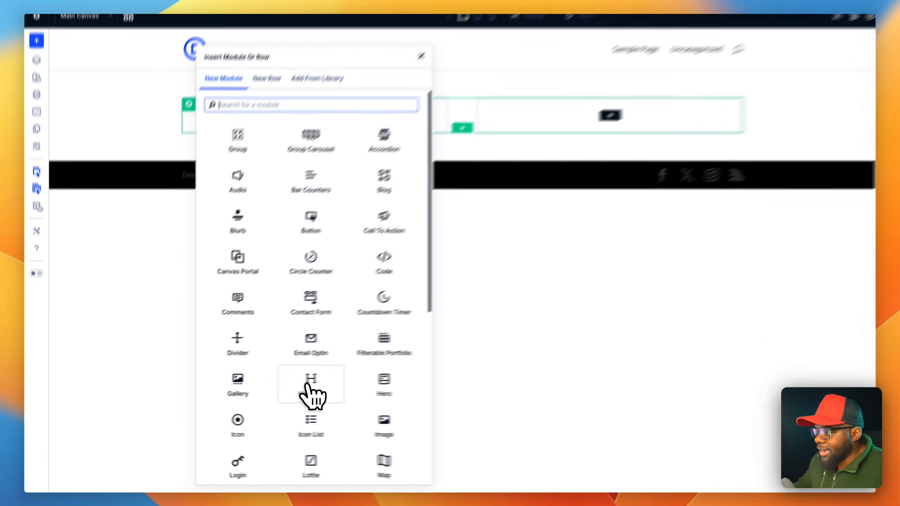
click(269, 390)
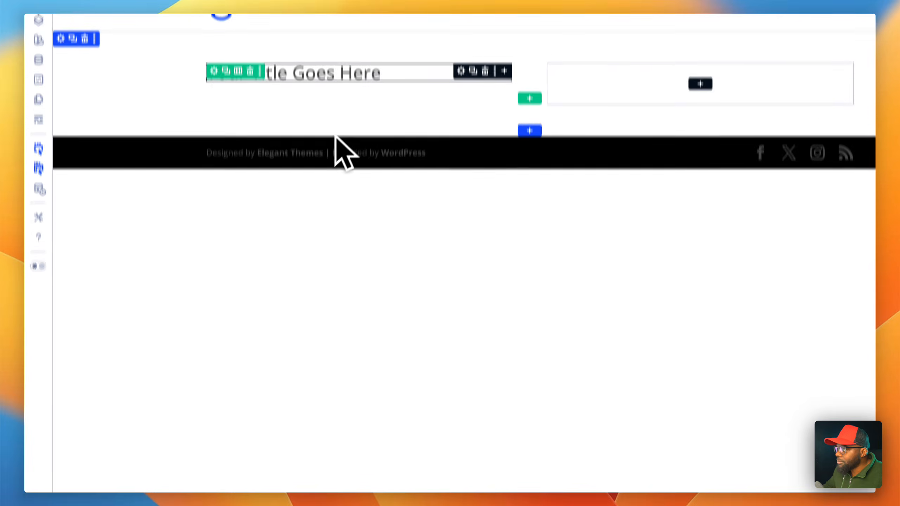
- Add a Text module below the heading and a Button module below that text
click(503, 55)
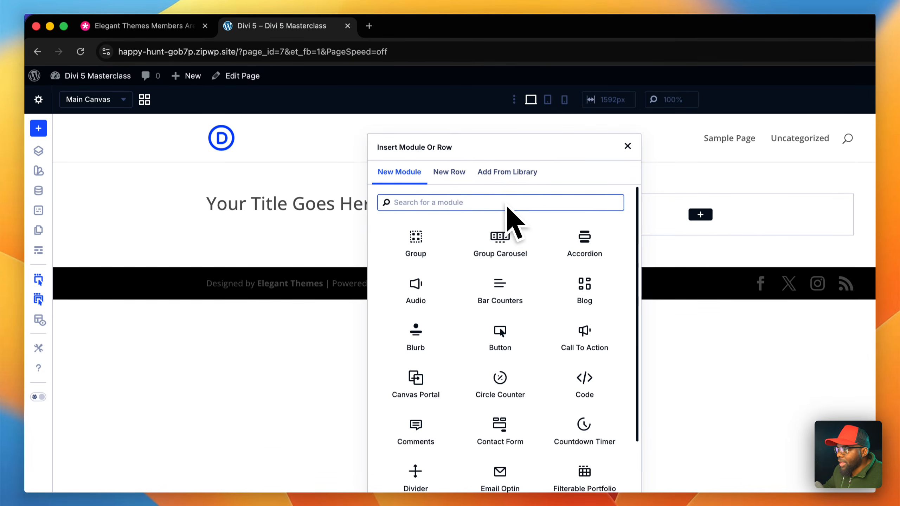
text(text)
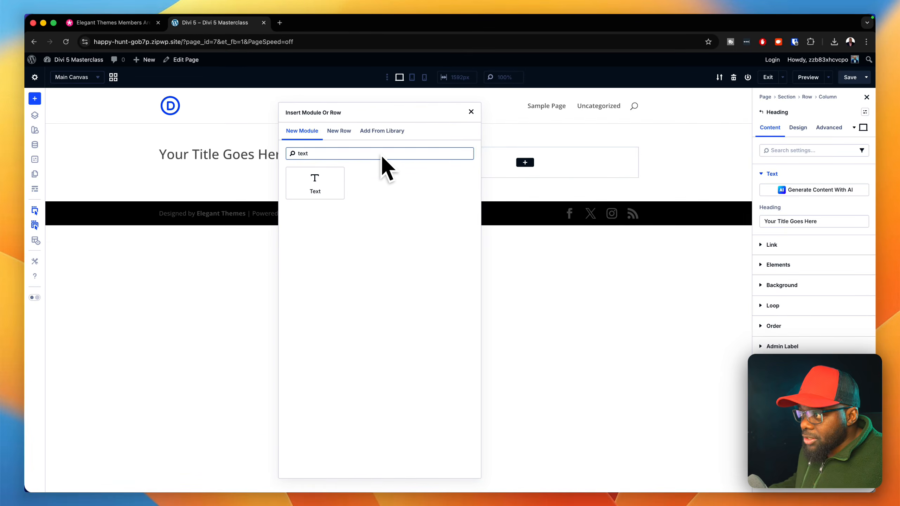
click(319, 183)
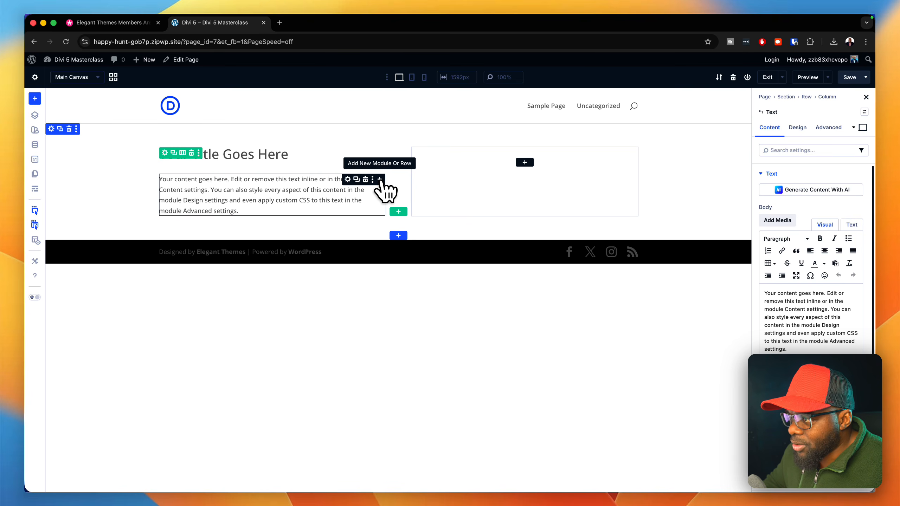
click(379, 179)
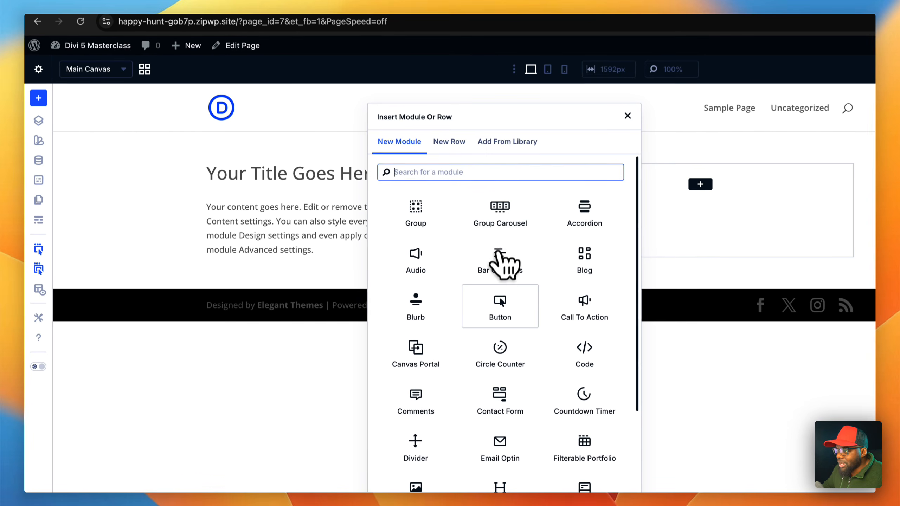
click(500, 305)
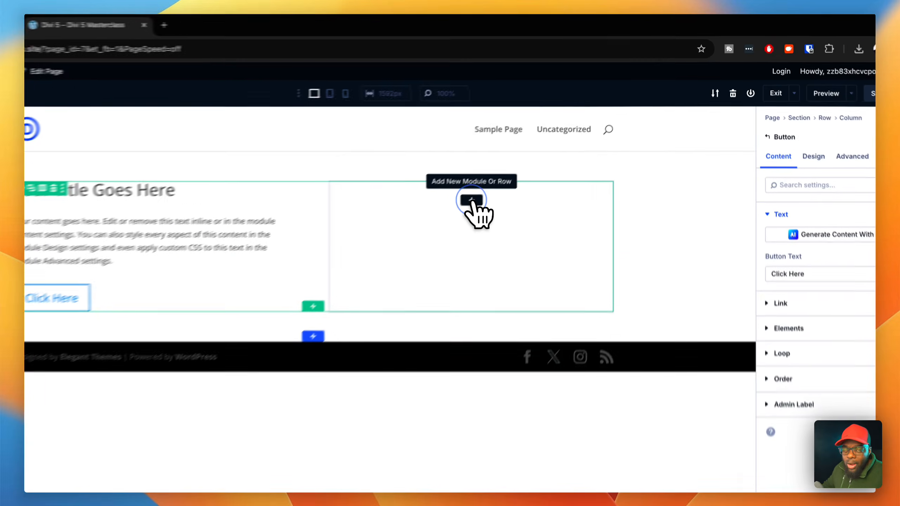
- Add an Image module to the empty second column of the row
click(525, 163)
text(image)
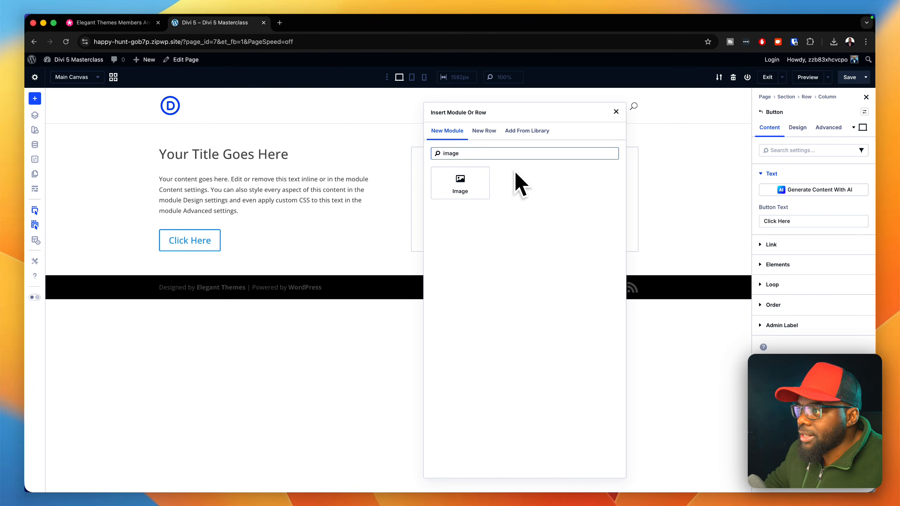
click(473, 183)
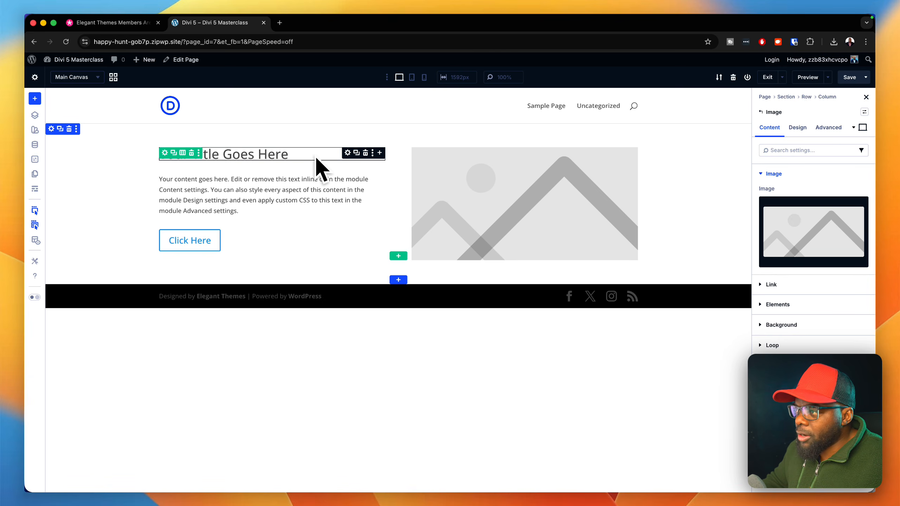
- Open the Heading Text design settings of the title's Heading module
click(348, 153)
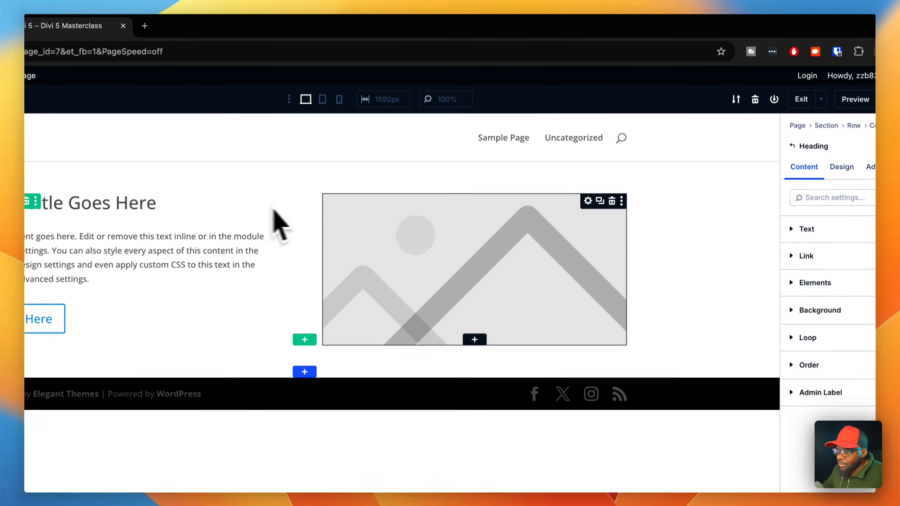
click(842, 167)
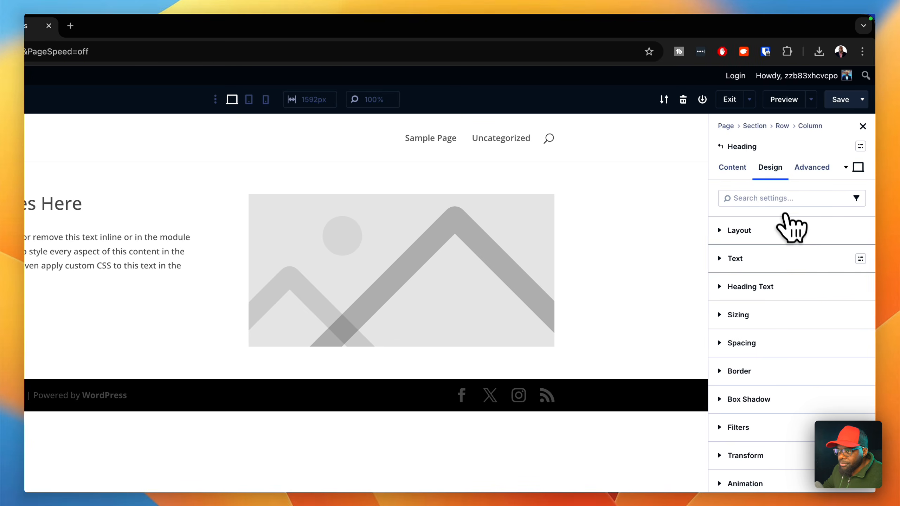
click(785, 287)
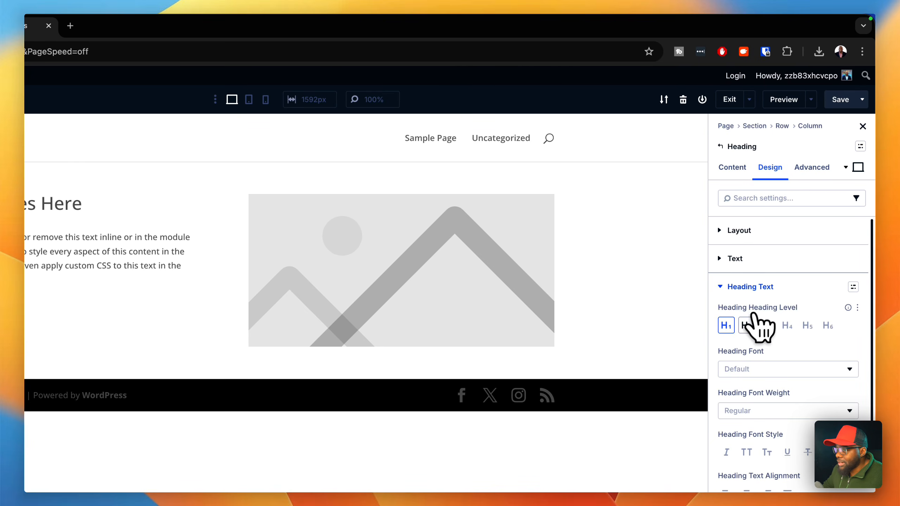
- Try heading levels H2 through H6 on the title and set it back to H1
click(747, 327)
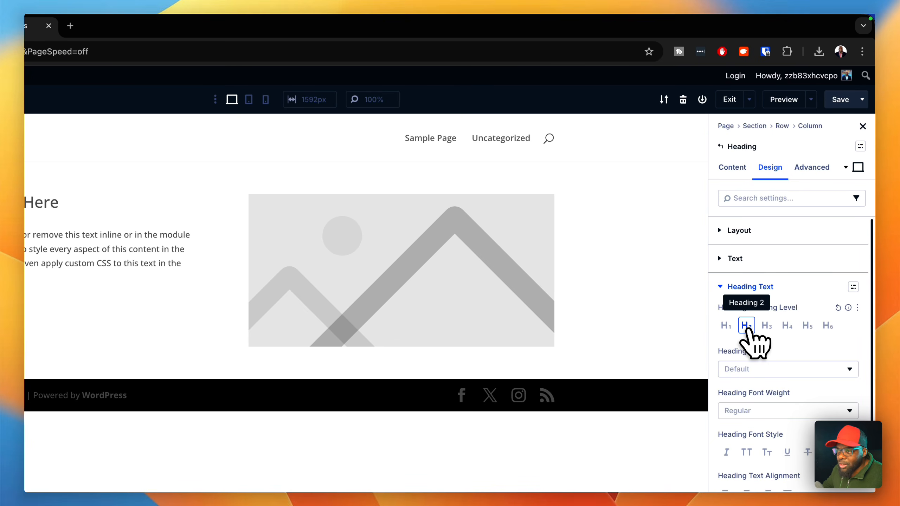
click(767, 326)
click(786, 326)
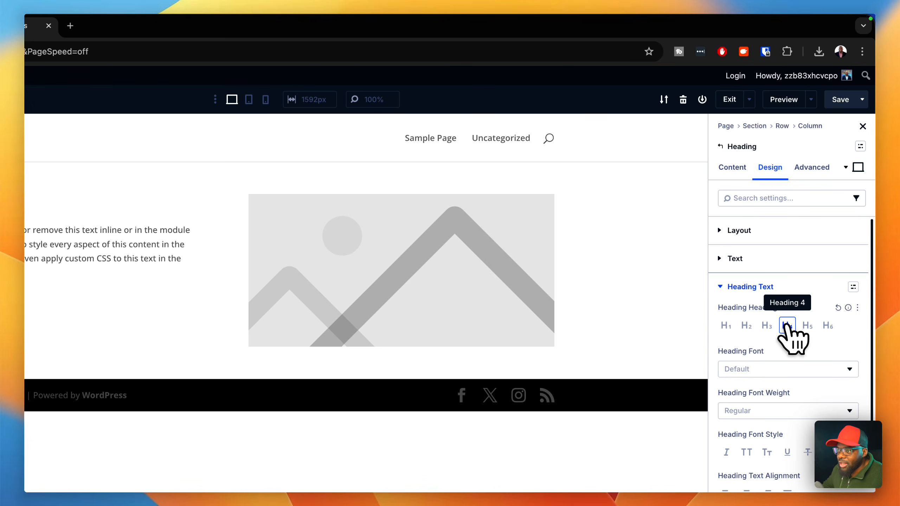
click(809, 325)
click(827, 325)
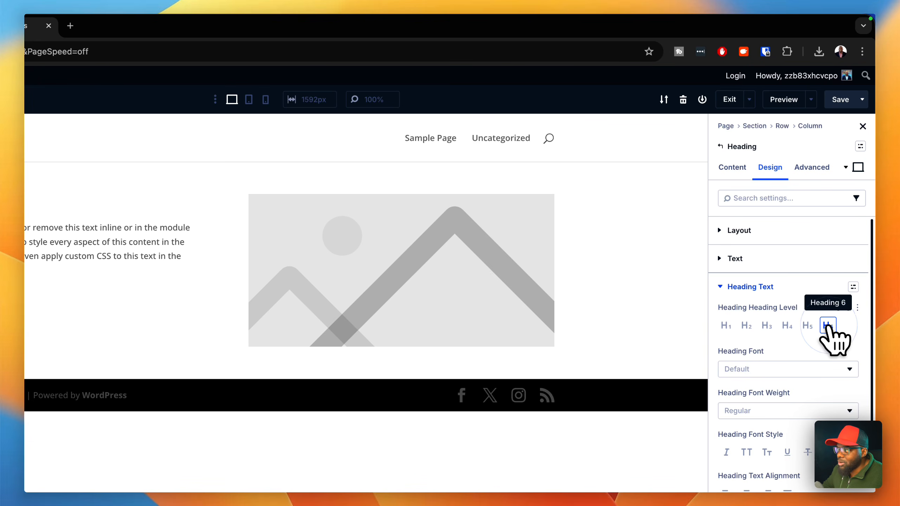
click(737, 324)
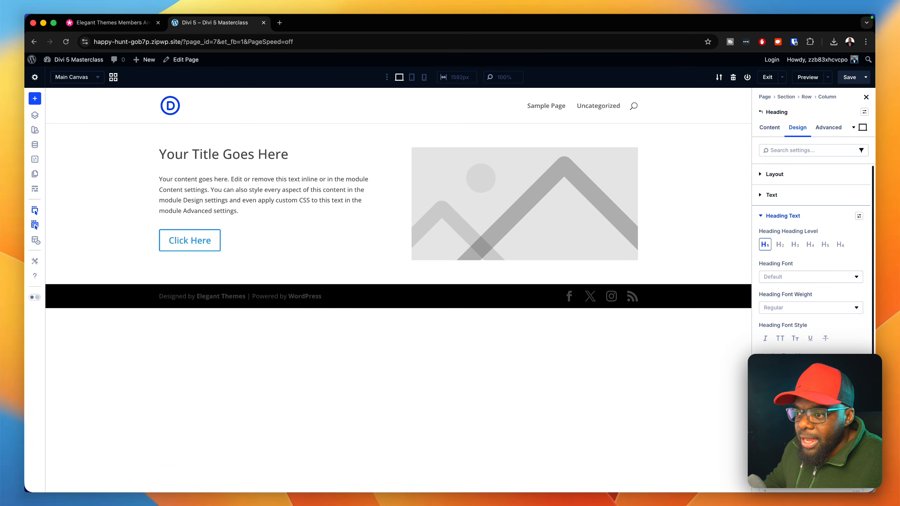
- Set the title's heading text size to 48
scroll(811, 259, down, 2)
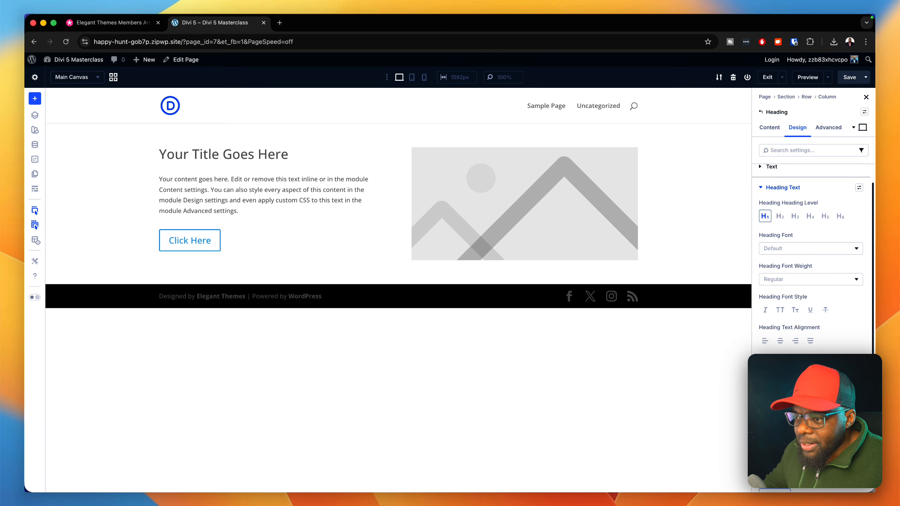
click(777, 402)
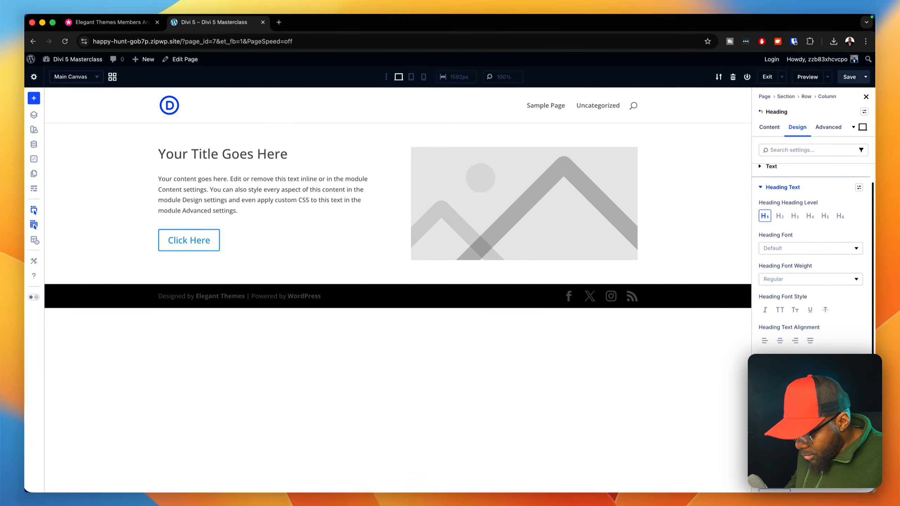
text(48)
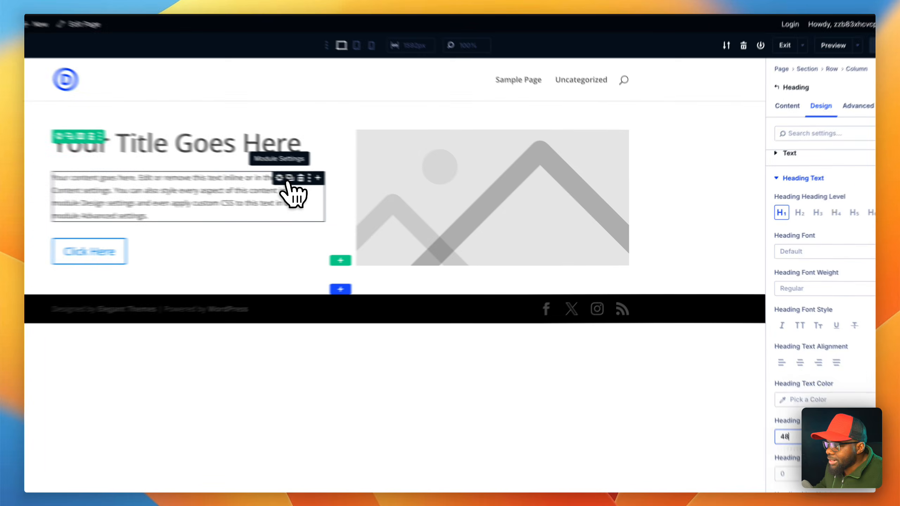
- Try a text size of 16 in the Text module's design settings and reset it to the default
click(286, 179)
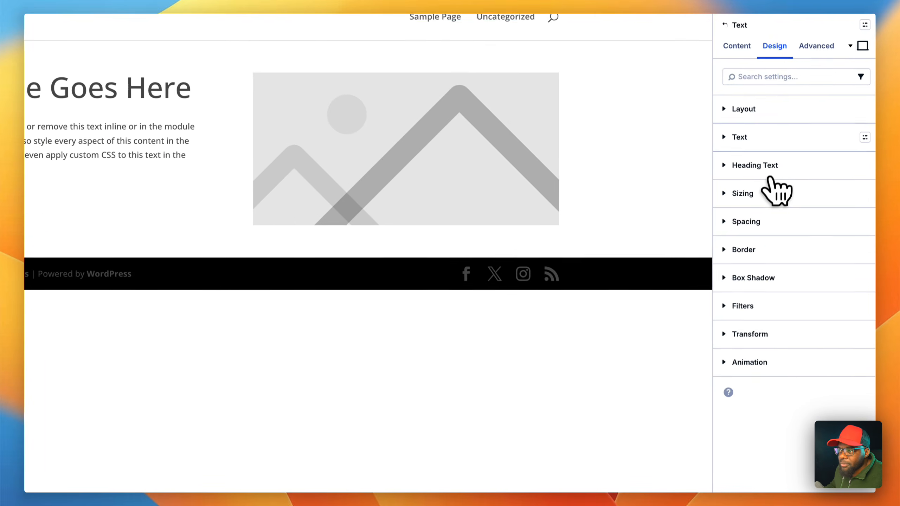
click(772, 139)
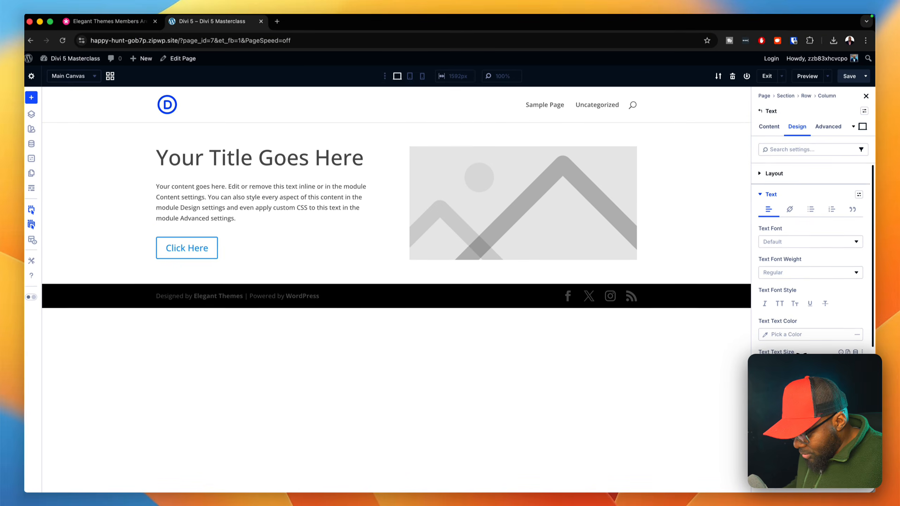
text(16)
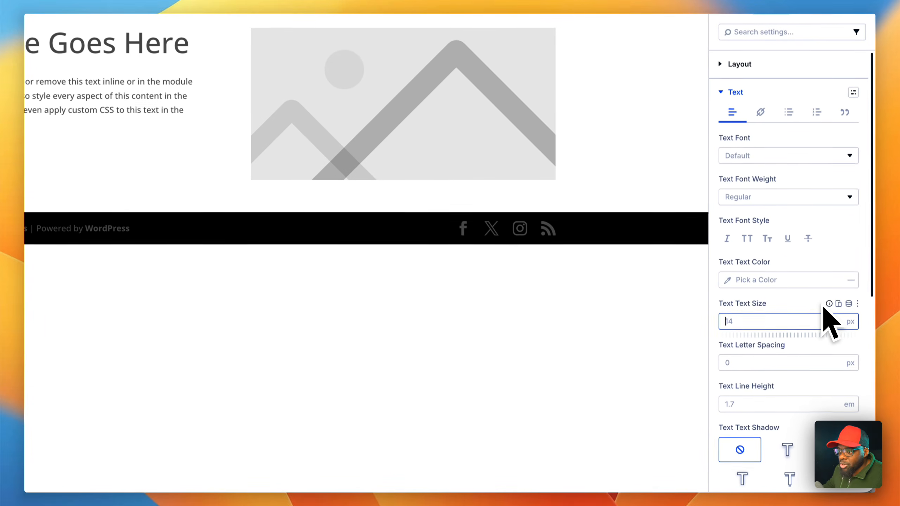
click(831, 350)
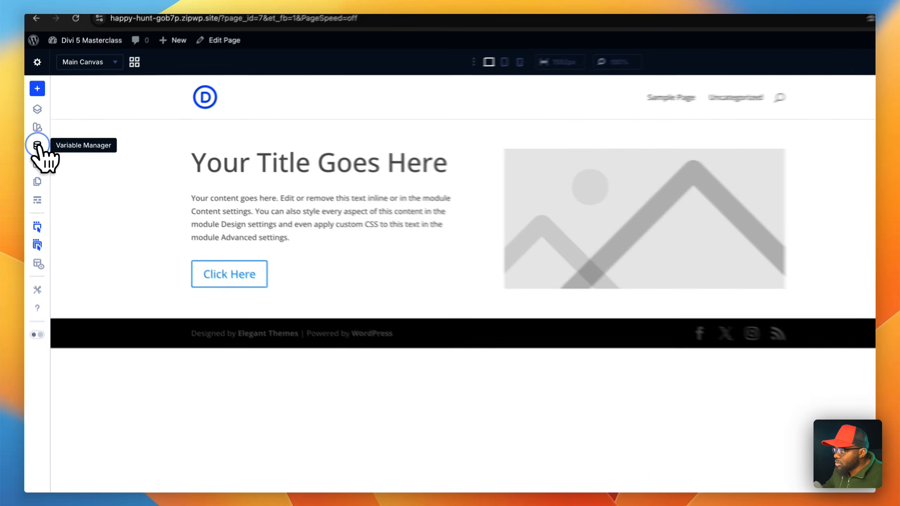
- Create a global number variable named "body text" with a value of 1 rem and save the variables
click(36, 144)
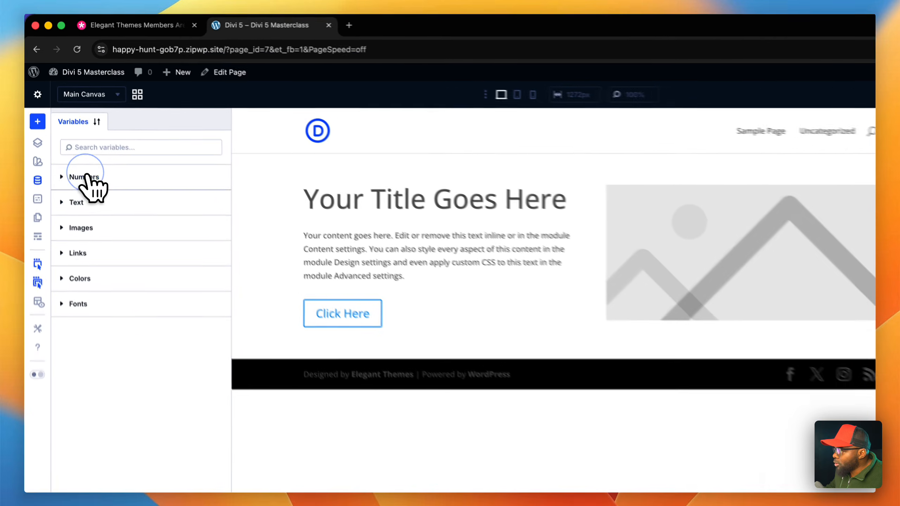
click(73, 142)
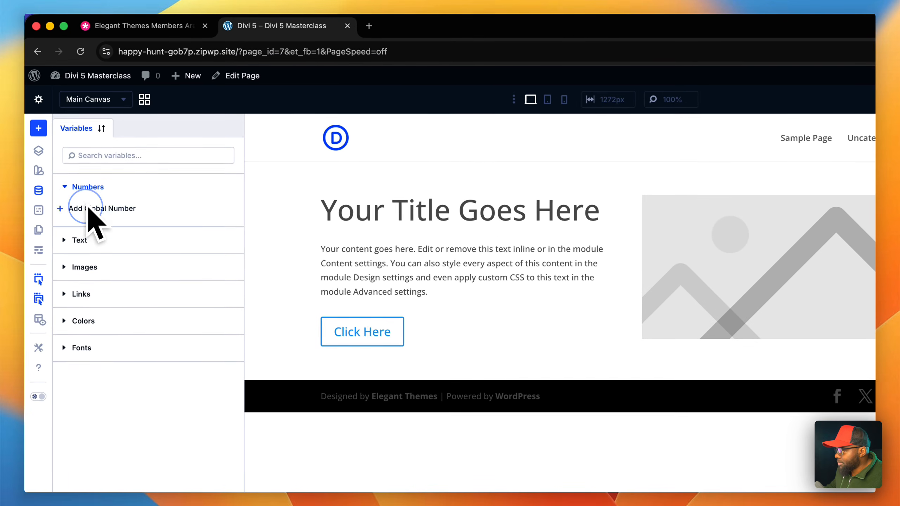
click(92, 208)
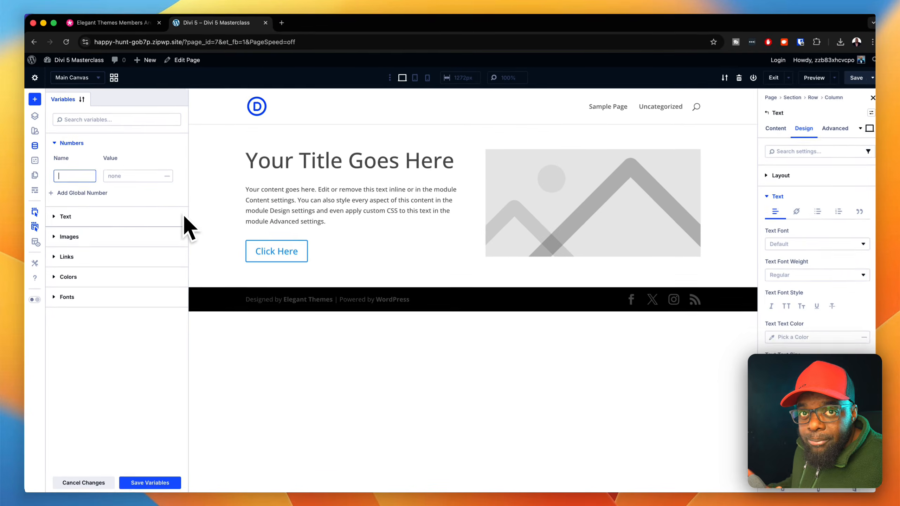
text(body text)
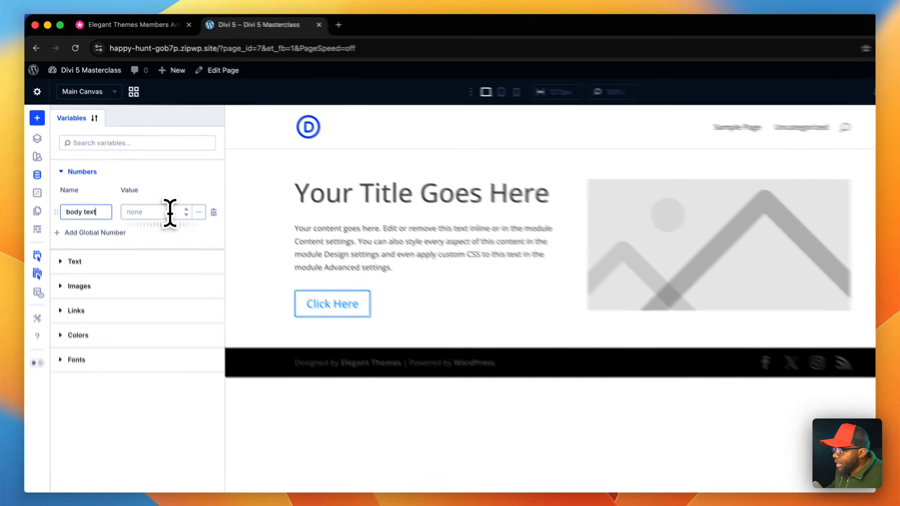
click(149, 177)
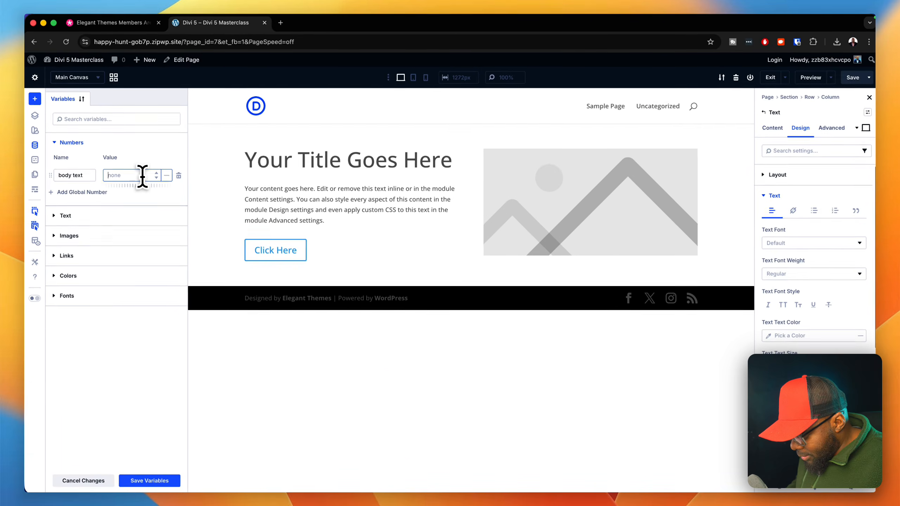
text(16)
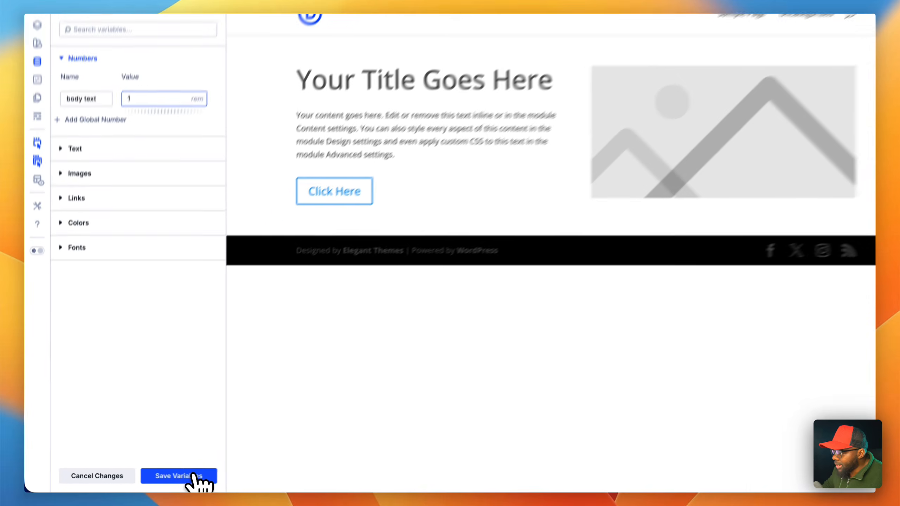
click(161, 477)
click(158, 479)
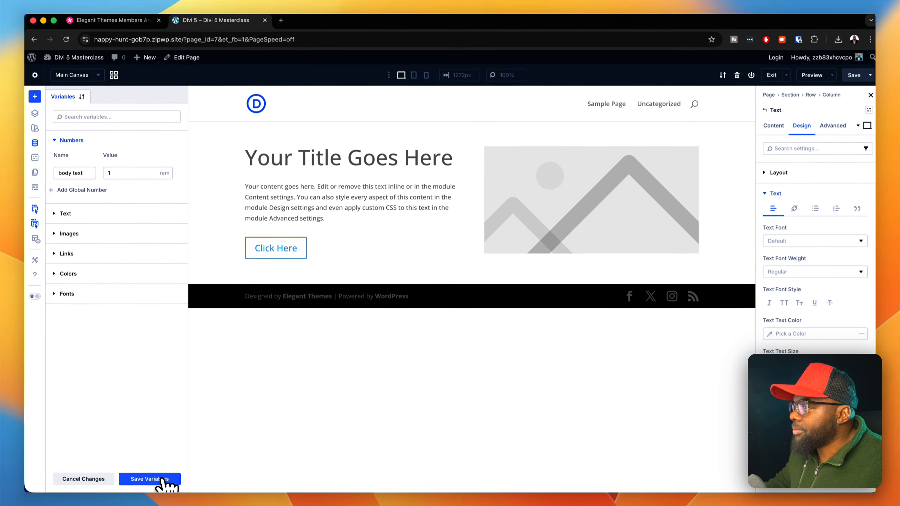
- Close the variable manager, save the page and reload it in the builder
click(35, 142)
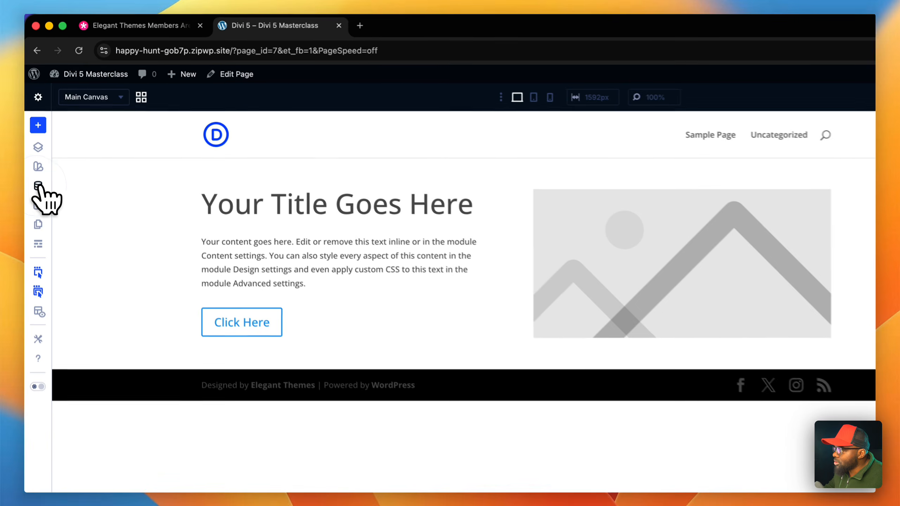
mouse_move(250, 248)
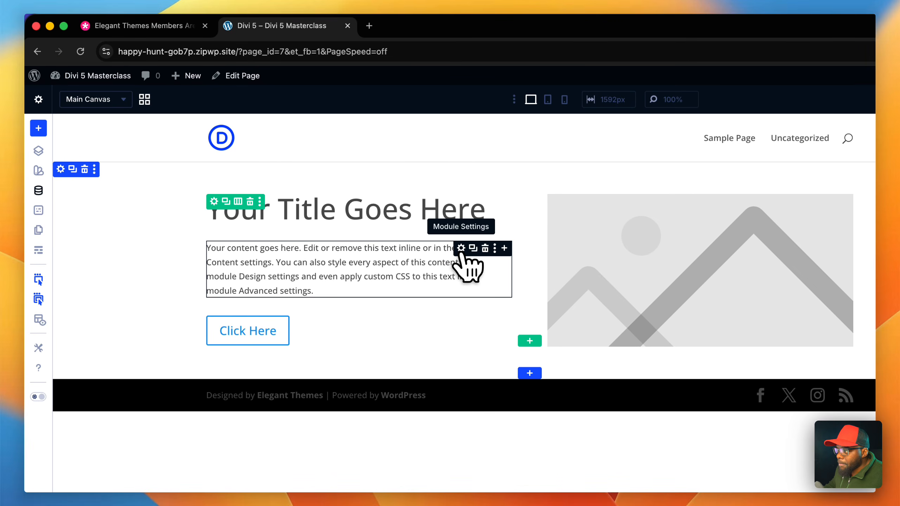
click(461, 250)
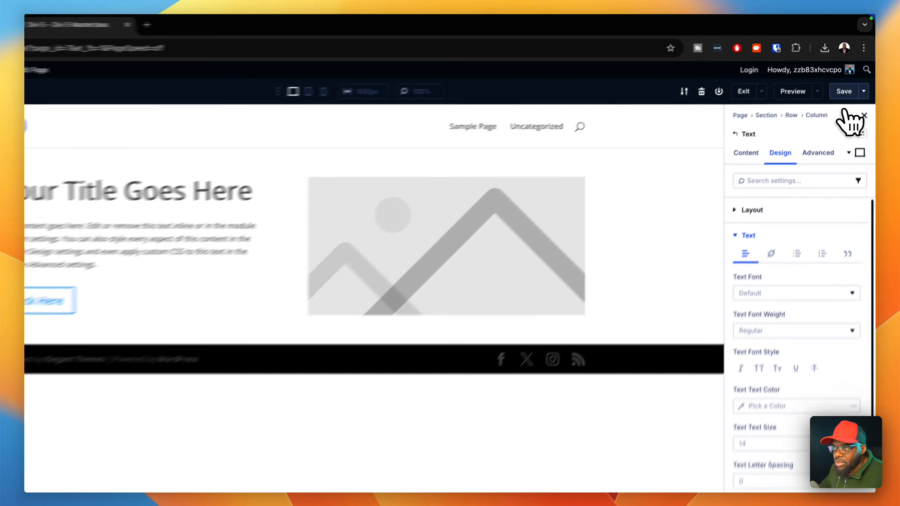
click(850, 77)
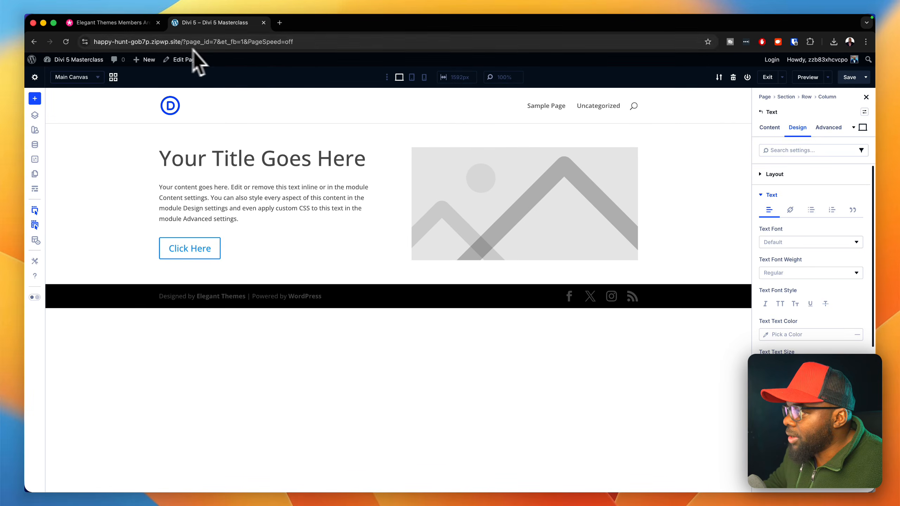
click(62, 41)
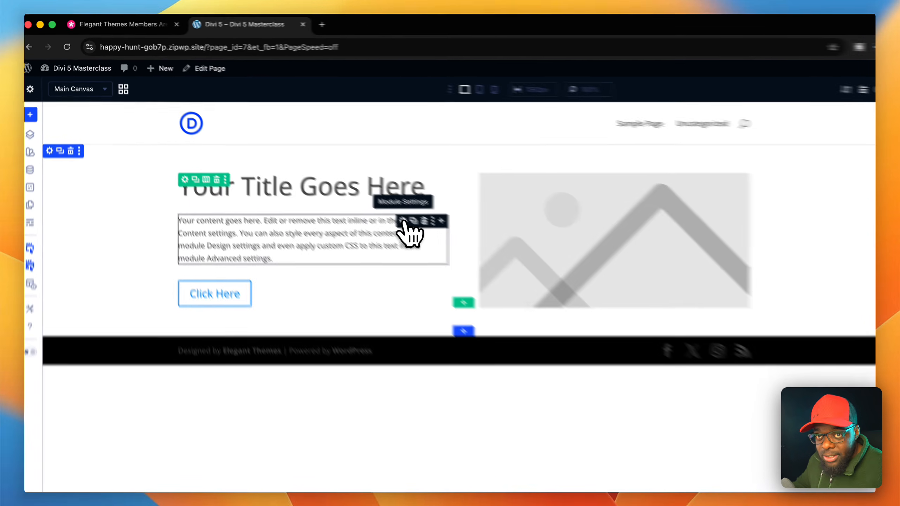
- Assign the global number variable "Body Text" to the text size of the Text module under the title
click(404, 221)
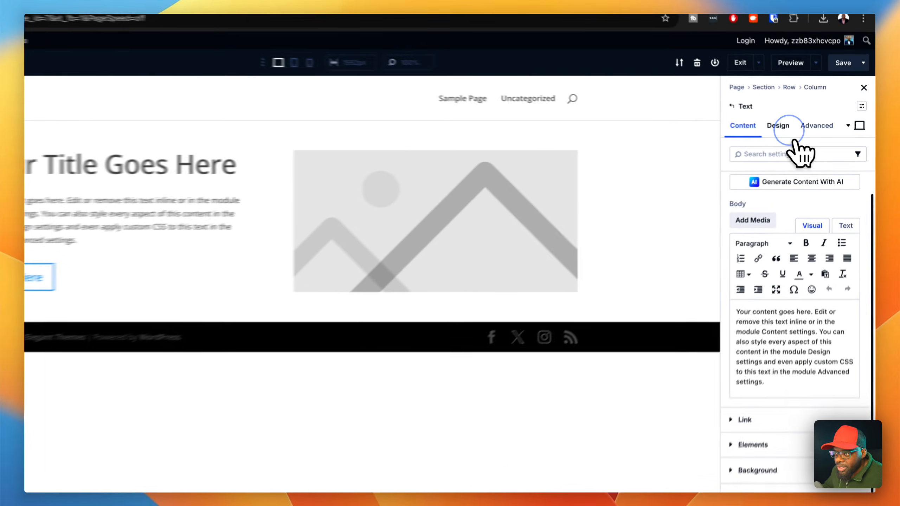
click(798, 127)
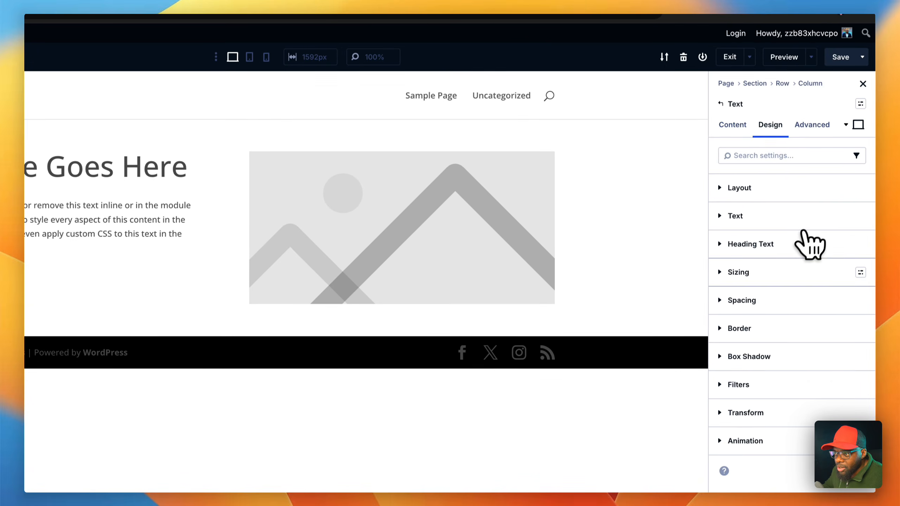
click(782, 216)
scroll(771, 382, down, 5)
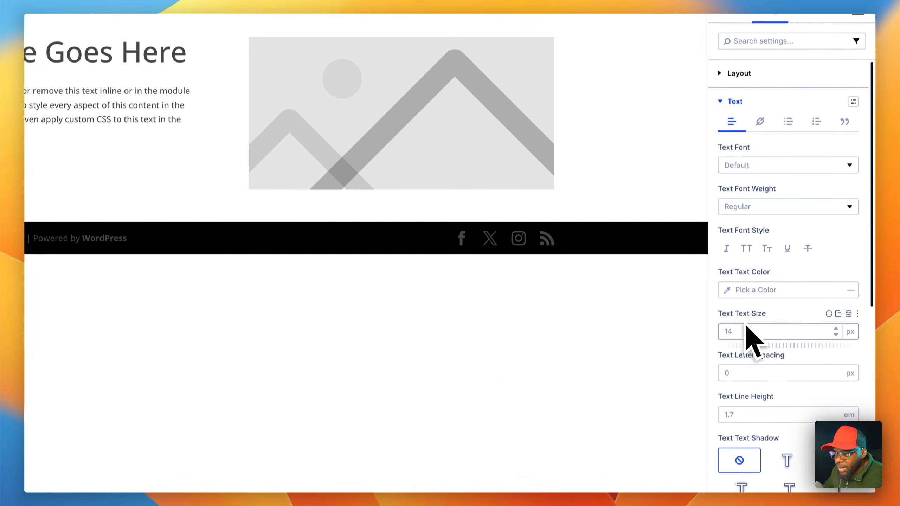
click(848, 304)
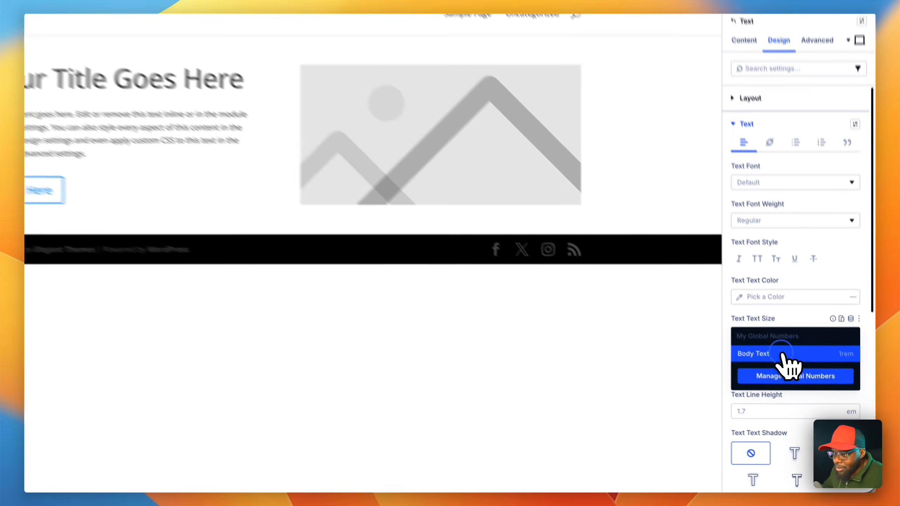
click(805, 389)
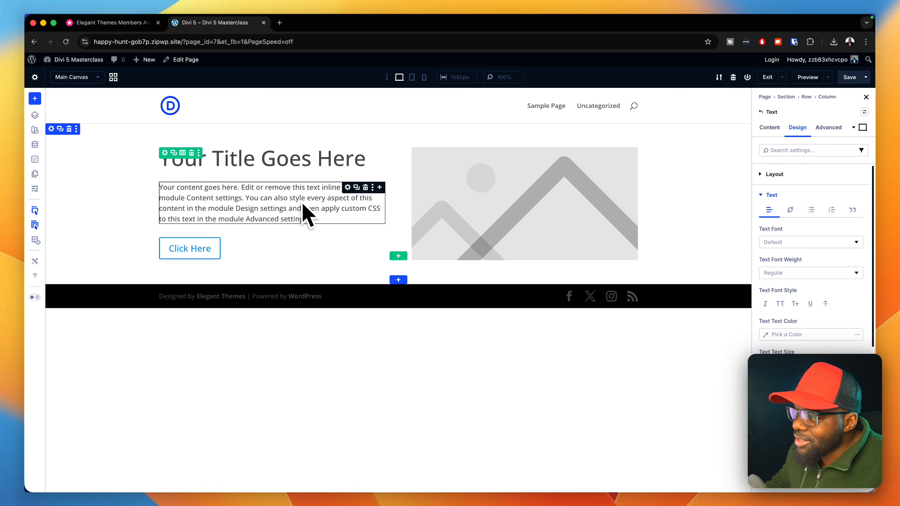
- Insert a row with two equal columns below the existing row and add a Text module to its first column
click(398, 256)
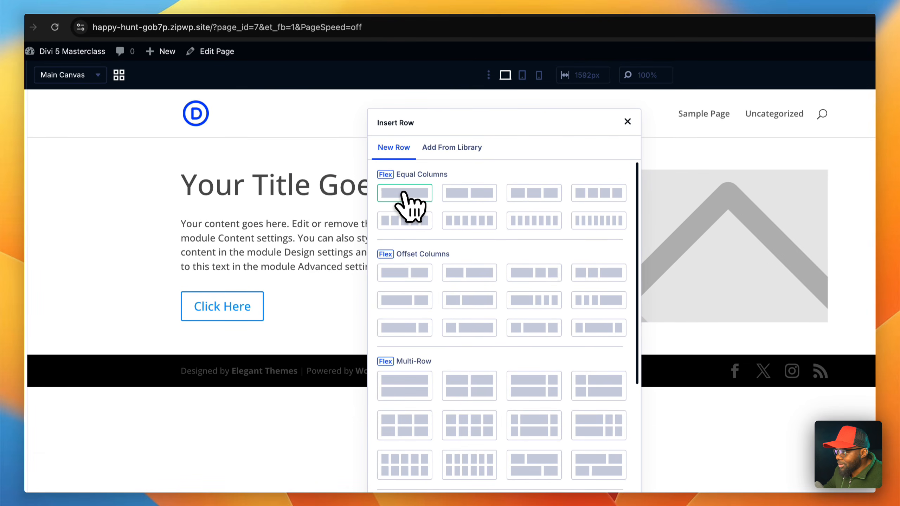
click(469, 197)
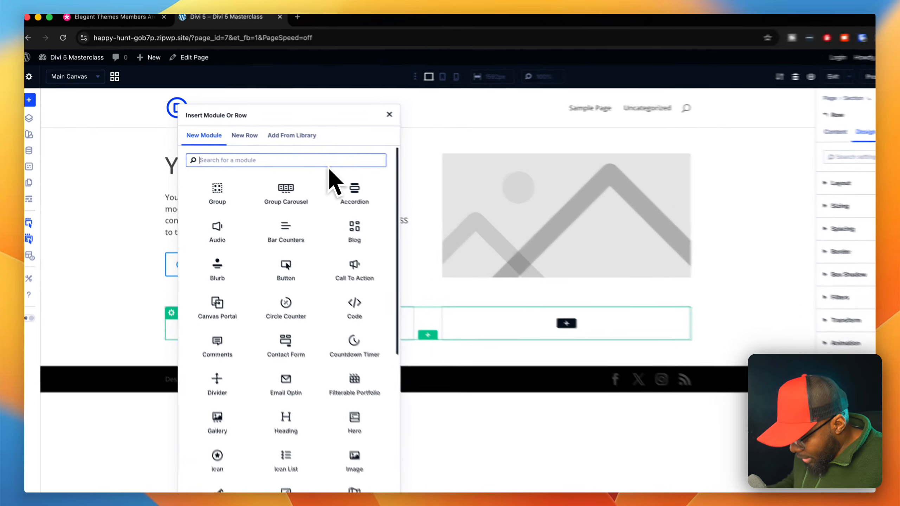
text(text)
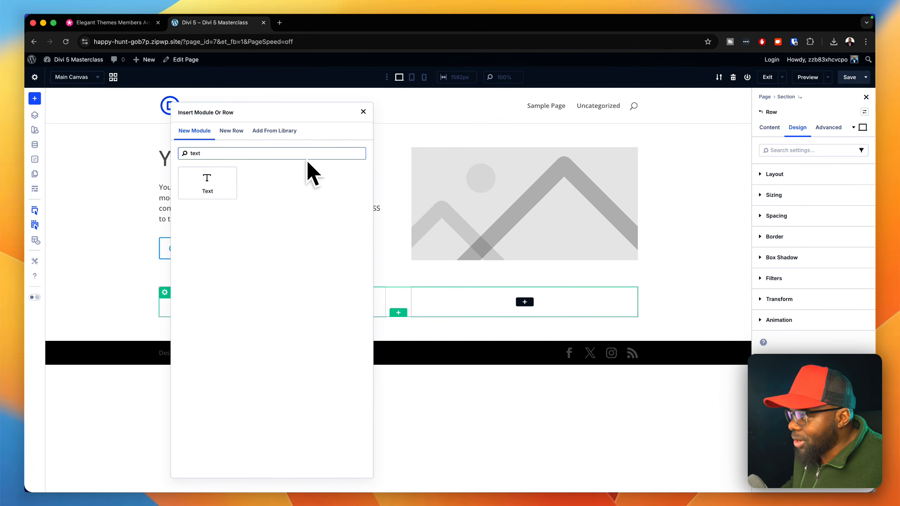
click(208, 182)
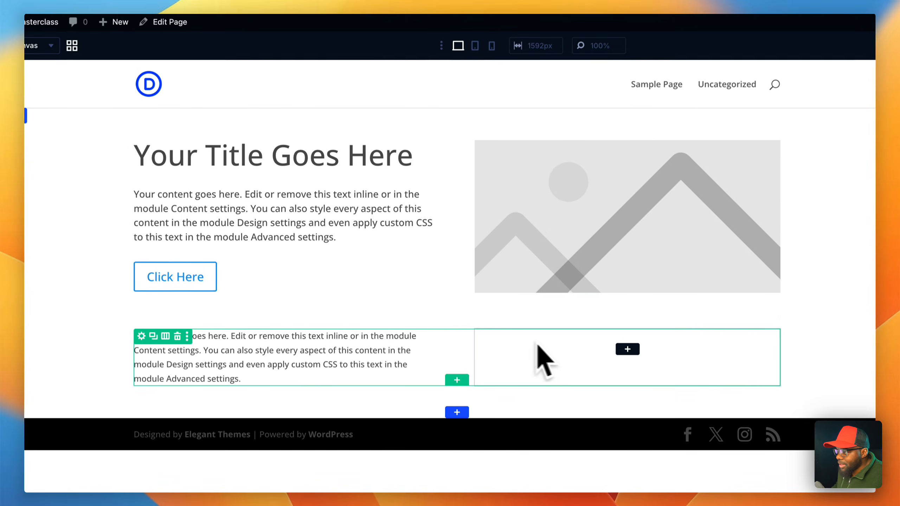
- Add a Text module to the second column of the new row
click(627, 349)
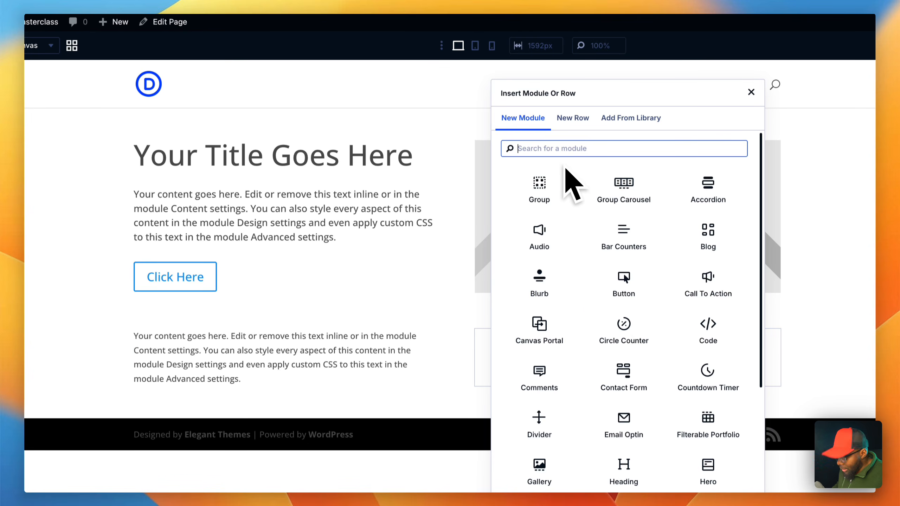
text(text)
click(541, 185)
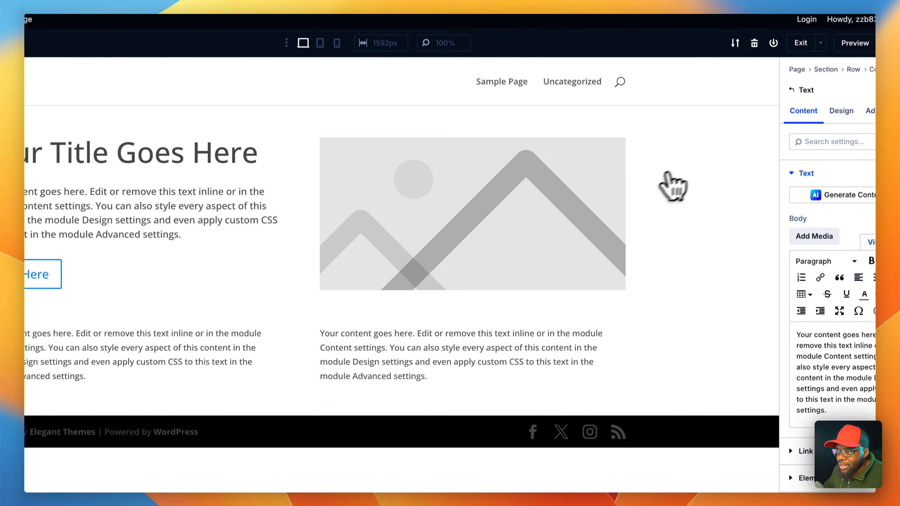
- Assign the "Body Text" variable to the text size of the Text module in the new row's first column
click(842, 112)
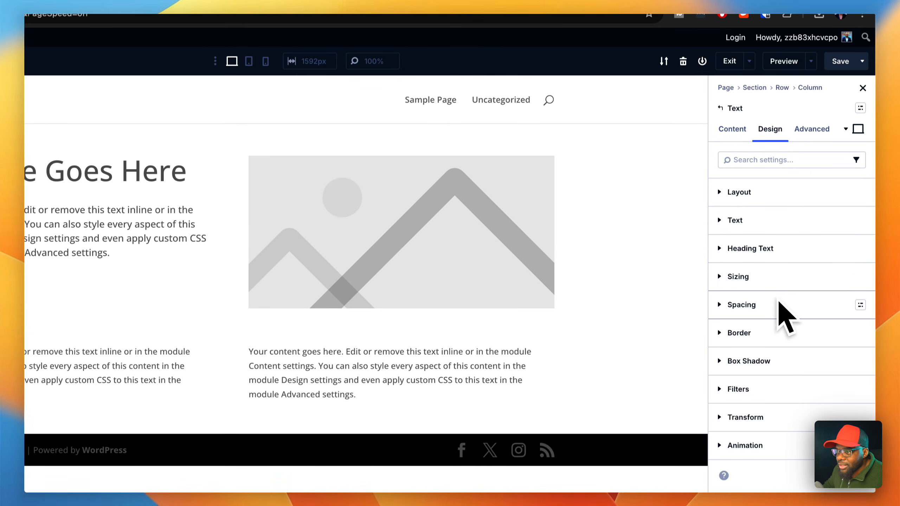
click(784, 227)
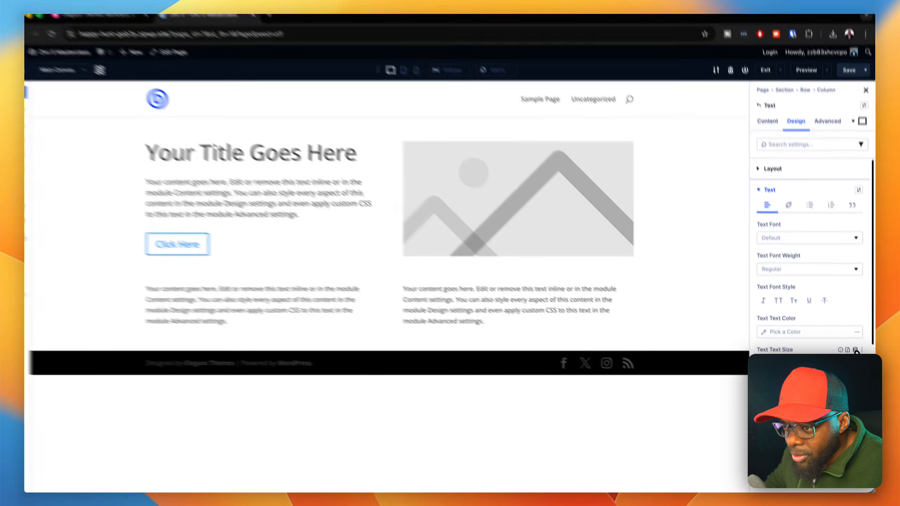
click(857, 351)
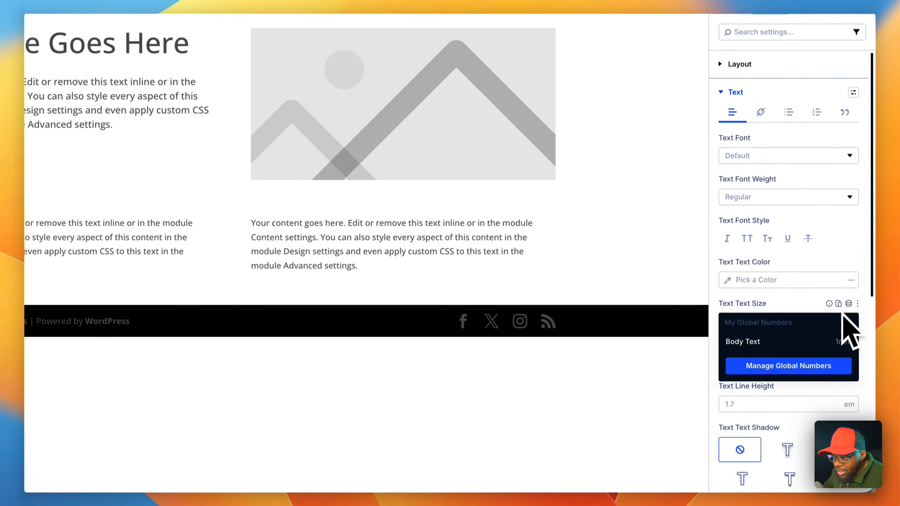
click(805, 380)
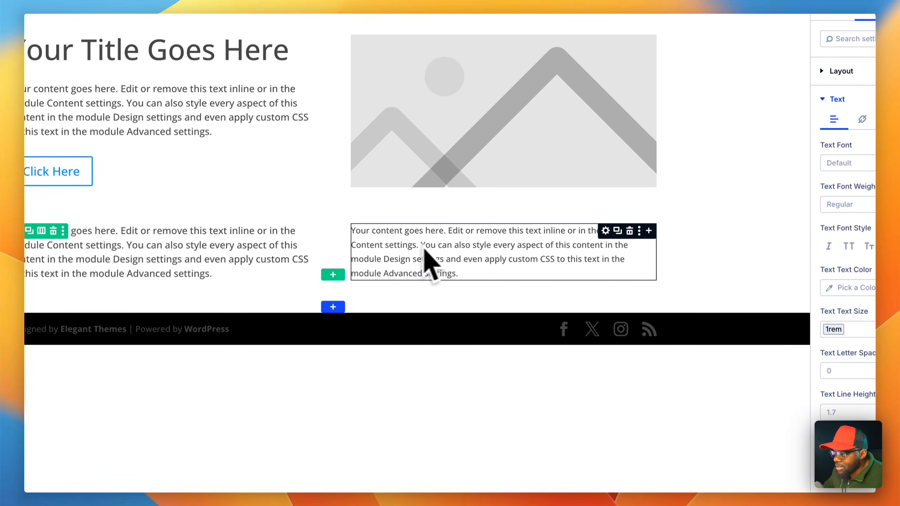
- Try a value of 1.2 rem for the global "body text" number variable
click(721, 185)
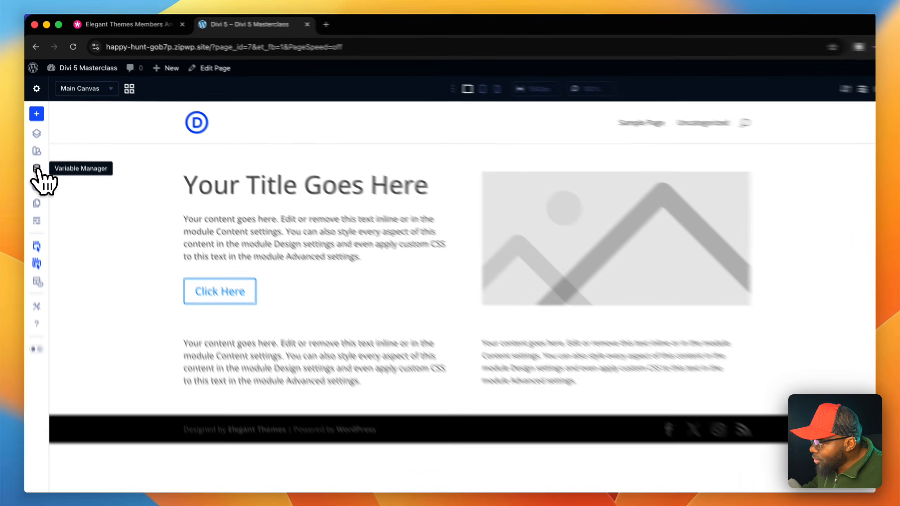
click(41, 150)
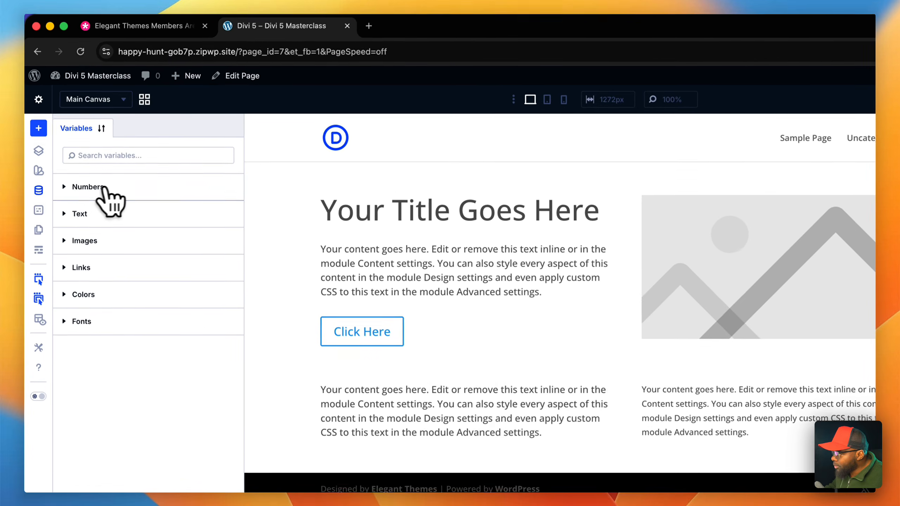
click(117, 141)
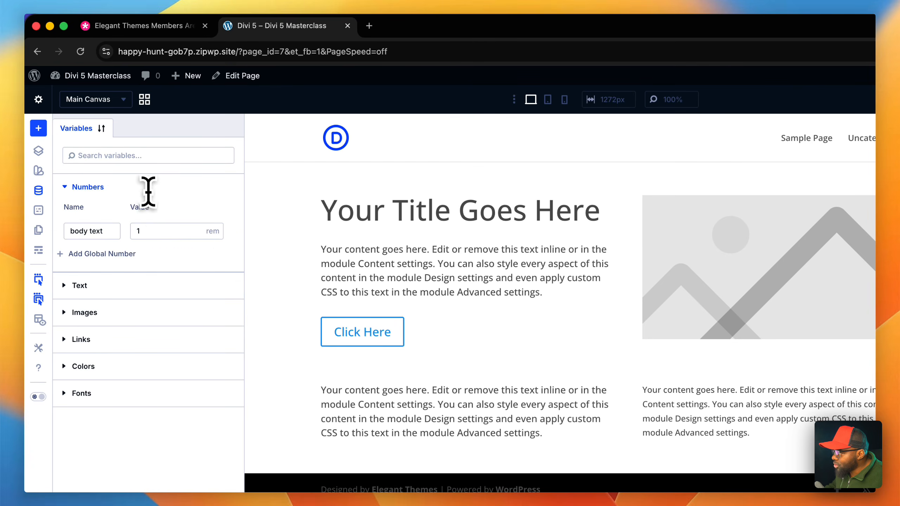
click(153, 231)
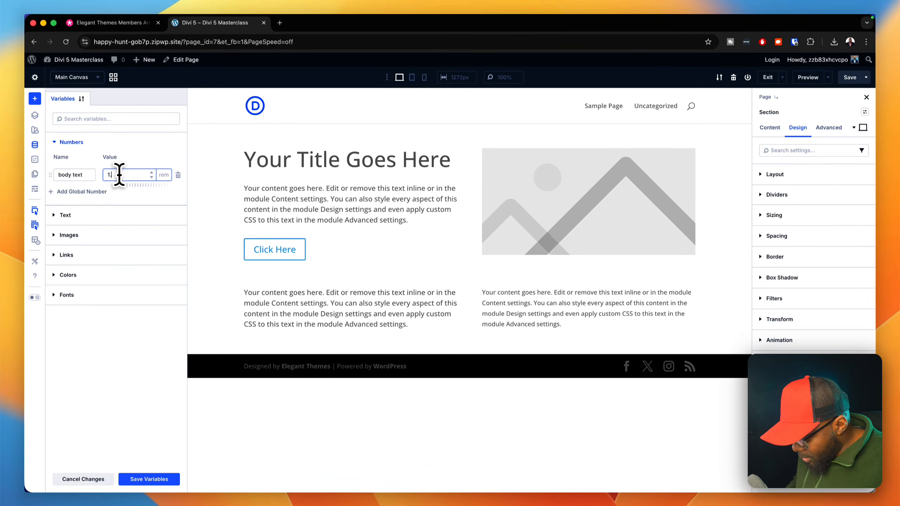
text(.2)
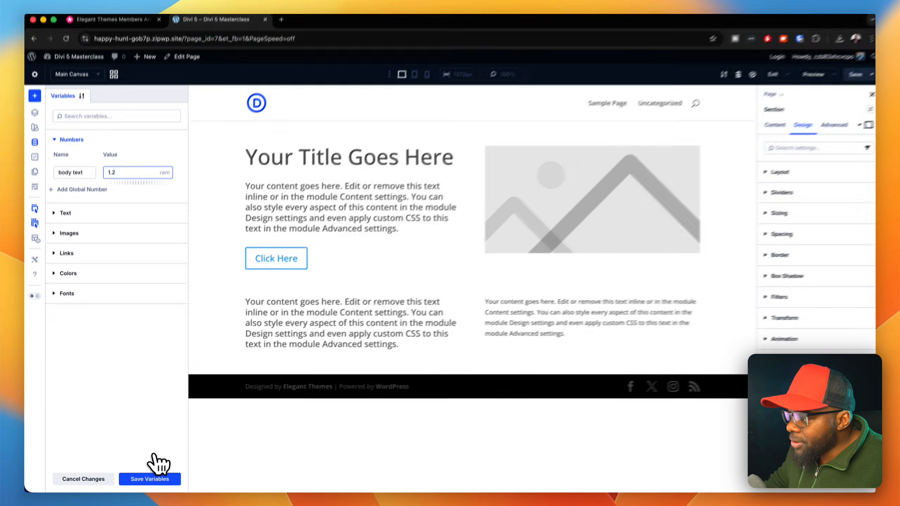
click(149, 479)
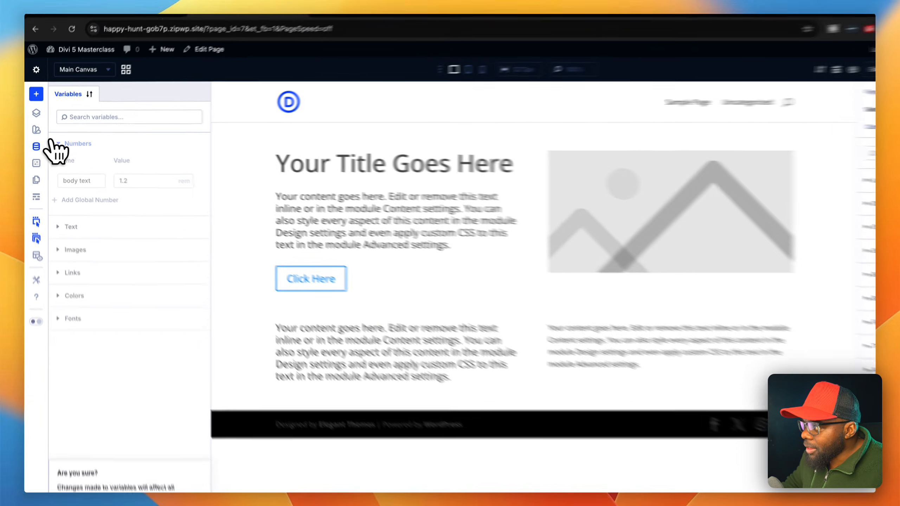
click(35, 145)
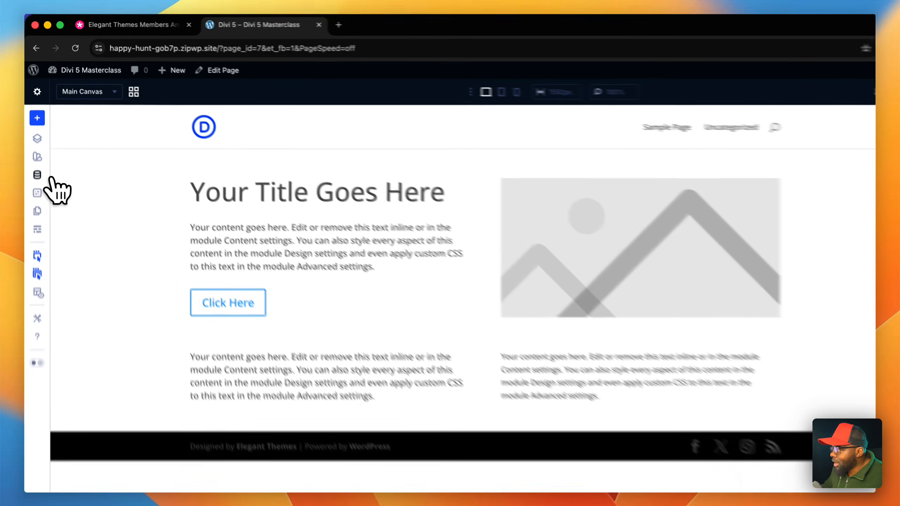
- Set the global "body text" variable to 1.1 rem, apply the change across the site and close the variable manager
click(35, 144)
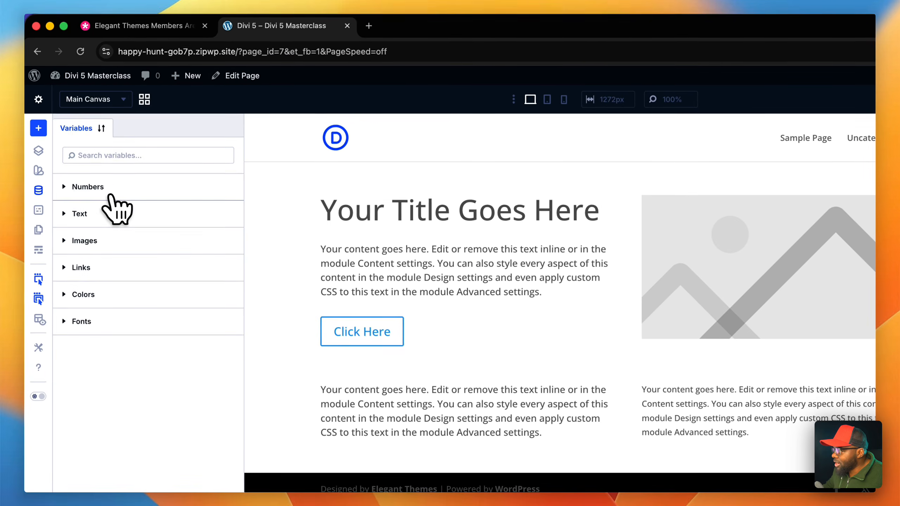
click(97, 145)
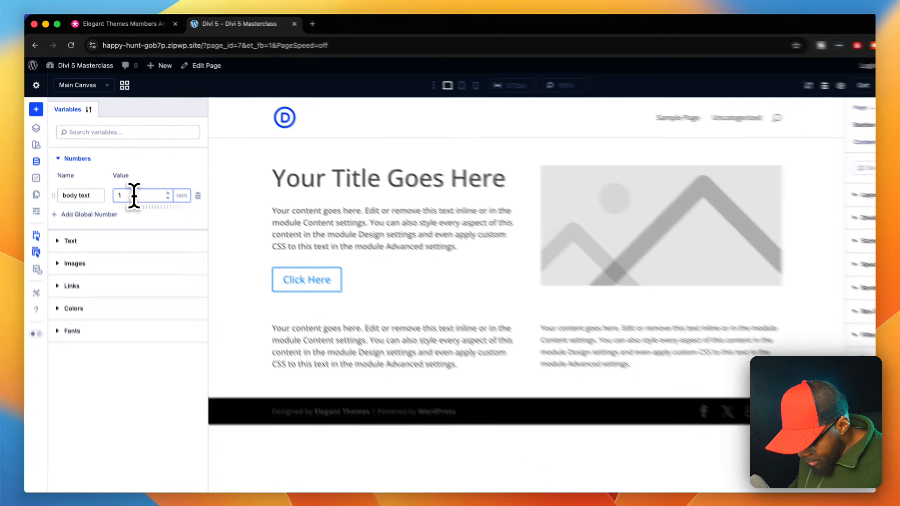
text(.1)
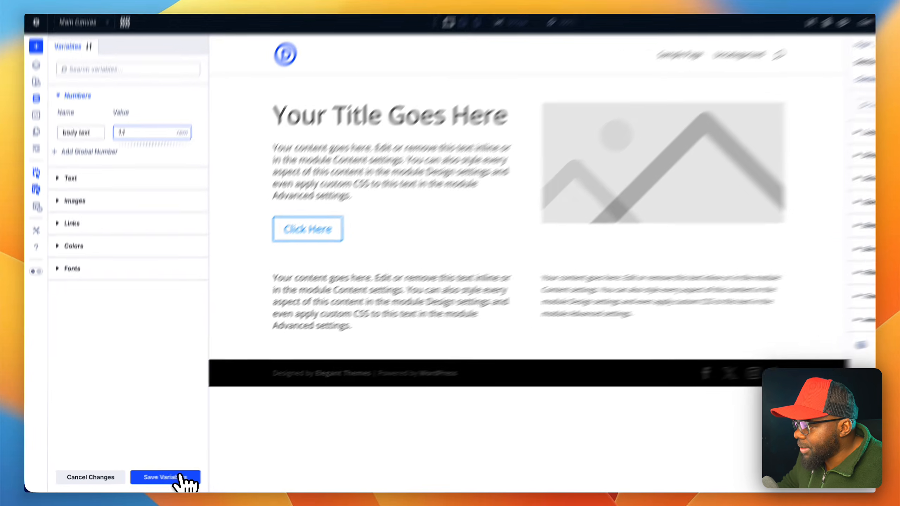
click(149, 479)
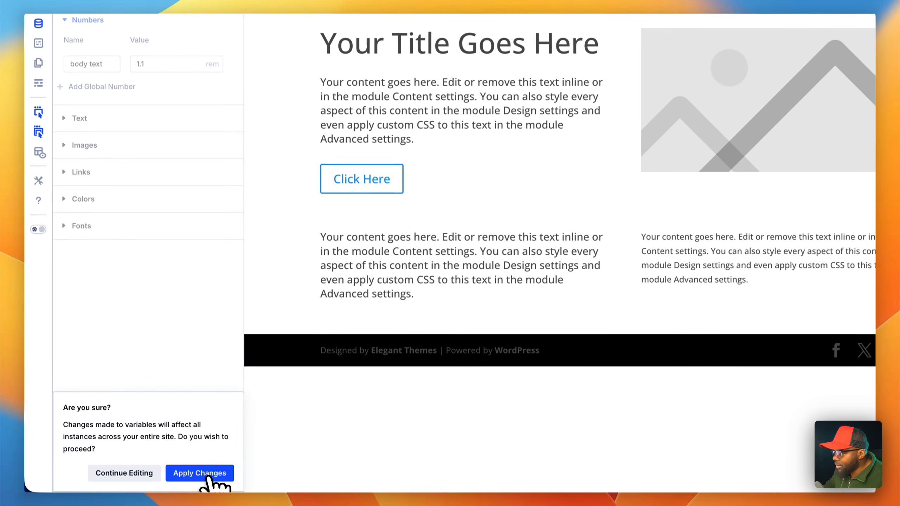
click(151, 480)
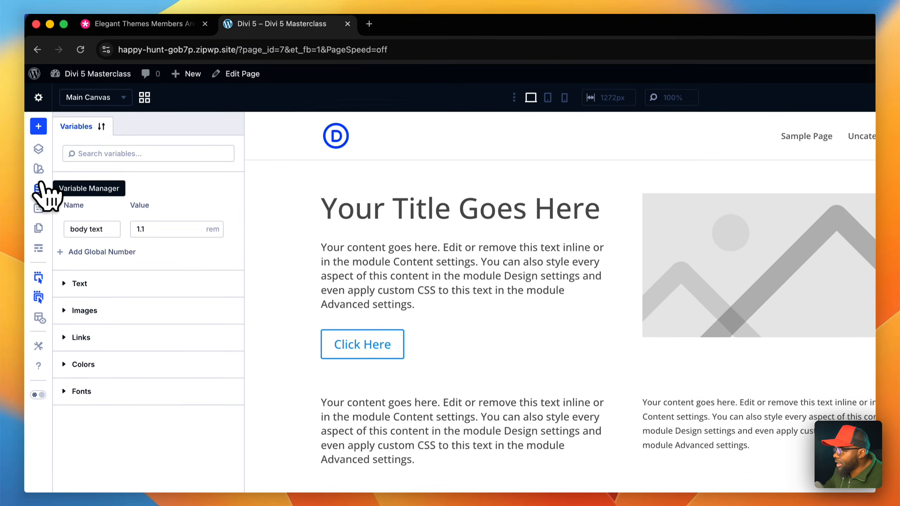
click(40, 188)
- Add another Text module below the existing one in the lower row's second column
click(378, 354)
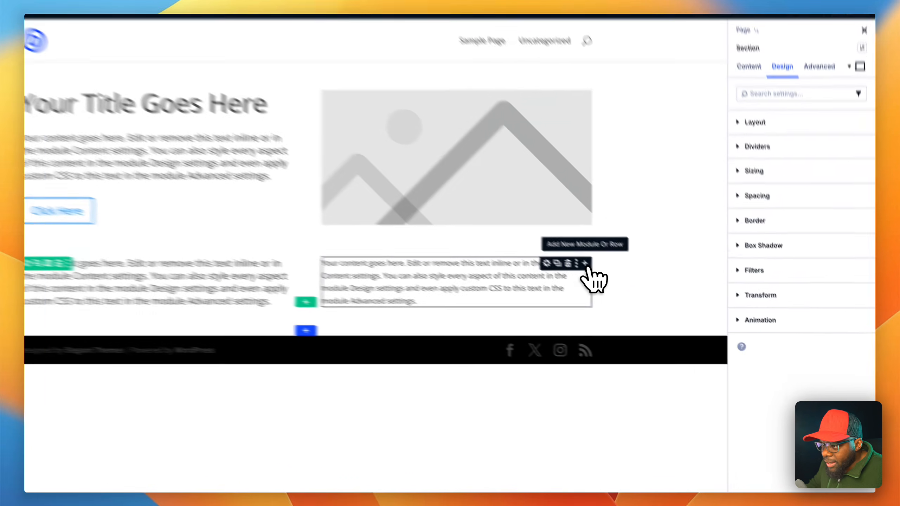
click(633, 292)
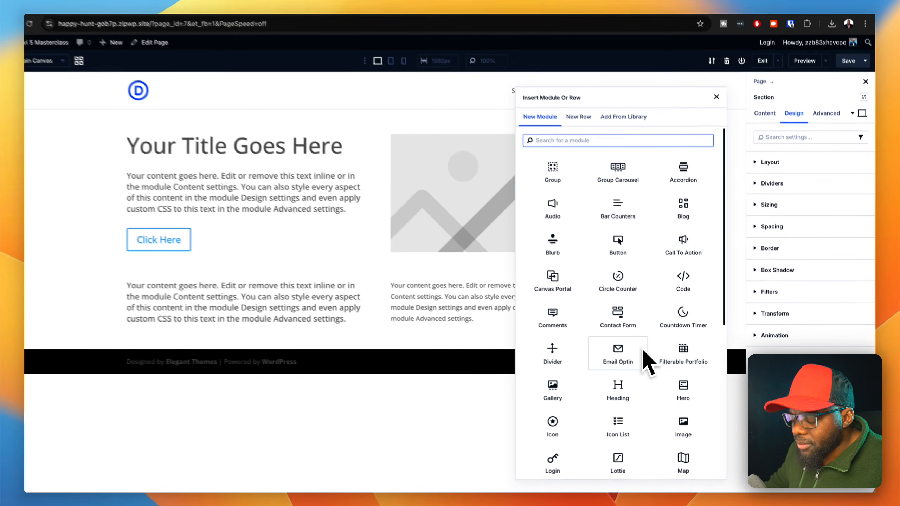
text(text)
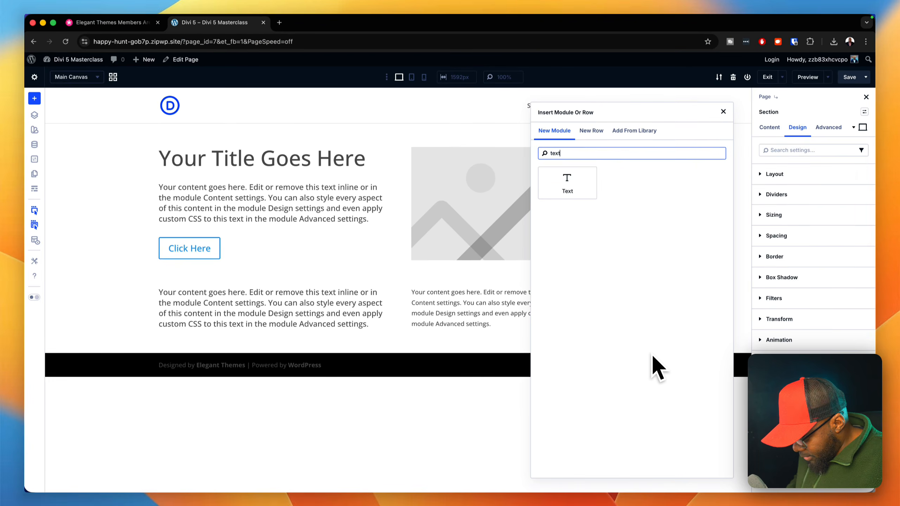
click(567, 183)
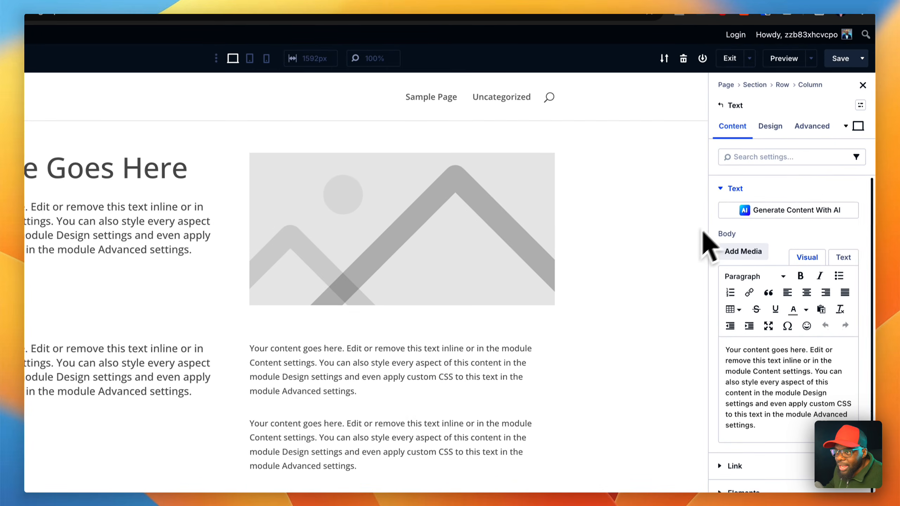
- Assign the "body text" variable to the text size of the upper Text module in the lower row's second column
click(778, 130)
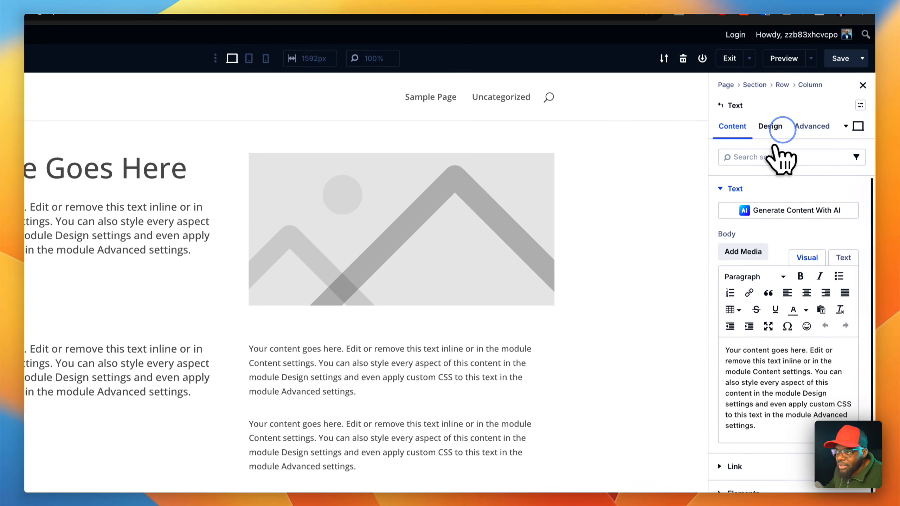
click(776, 223)
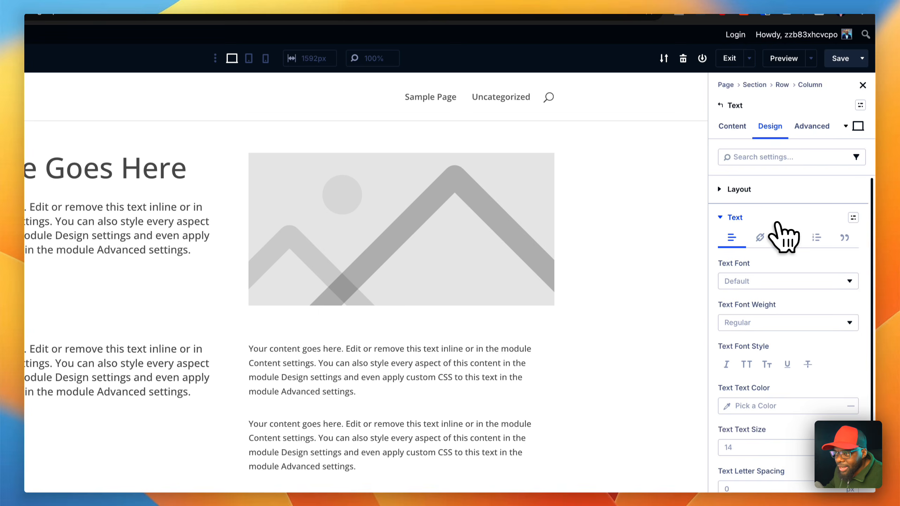
scroll(789, 365, down, 5)
click(848, 303)
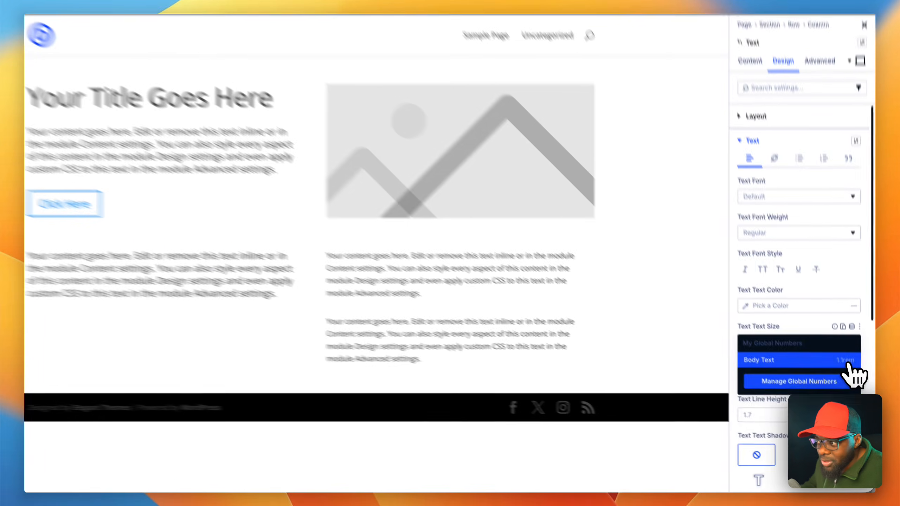
click(850, 381)
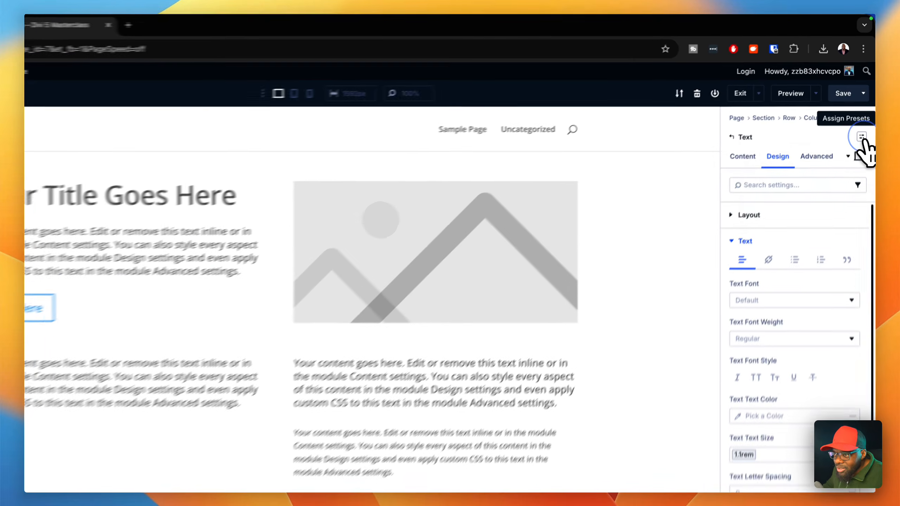
- Create a new Text preset from the module's current styles, name it "body text" and save it
click(864, 112)
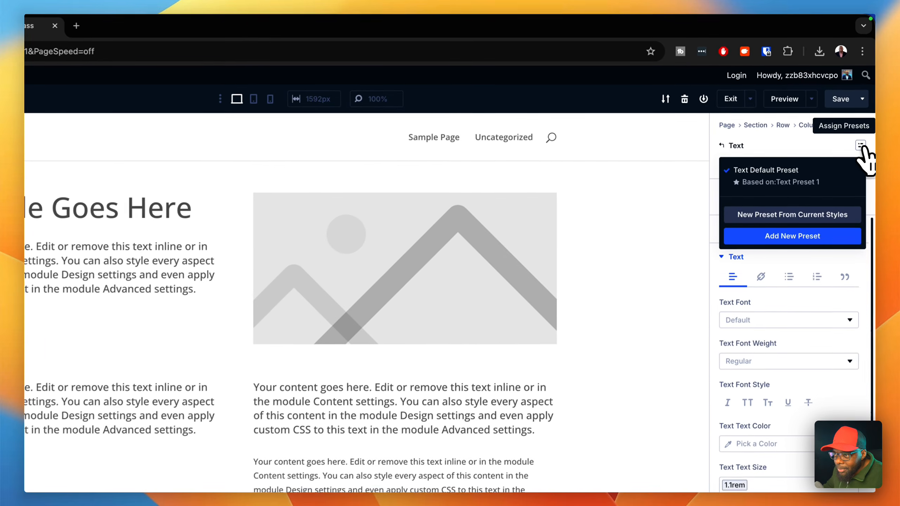
click(792, 218)
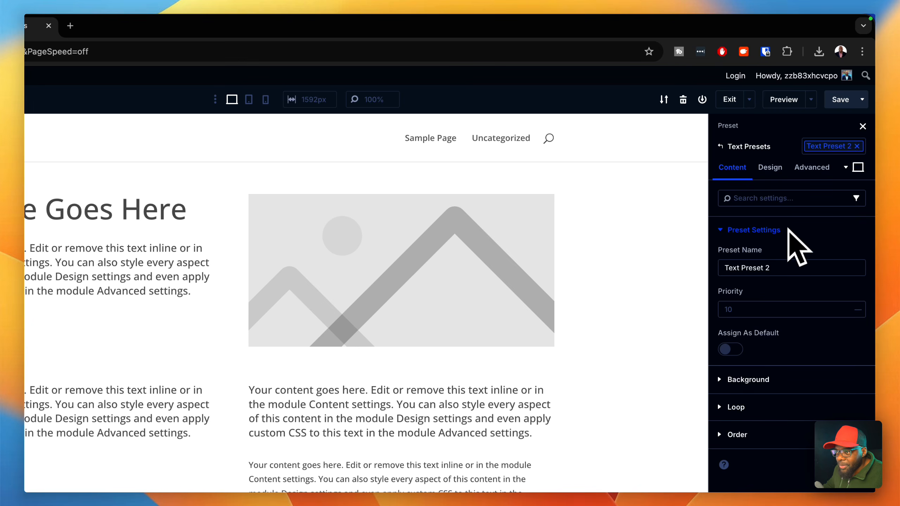
triple_click(783, 263)
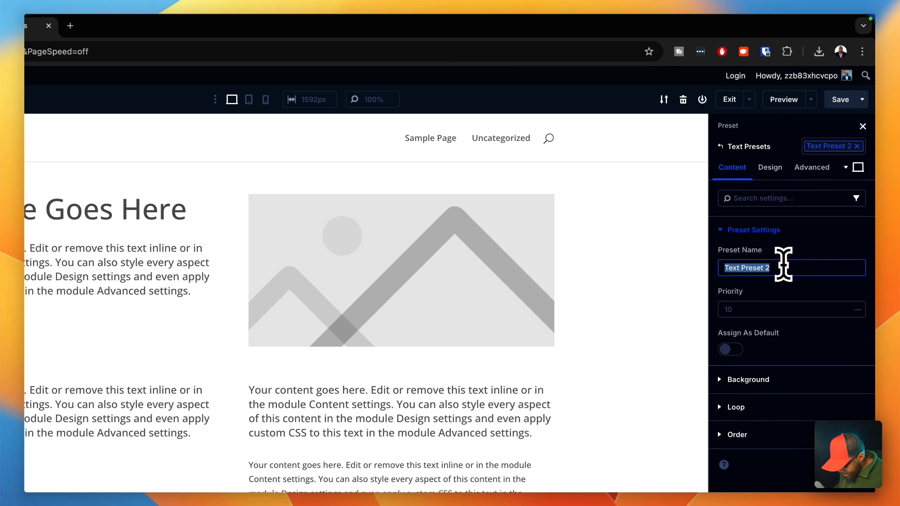
text(body text)
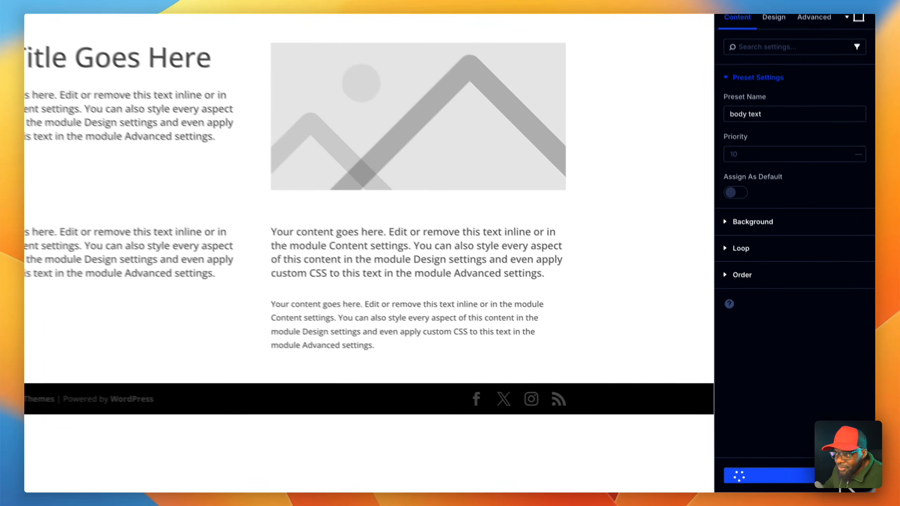
click(770, 478)
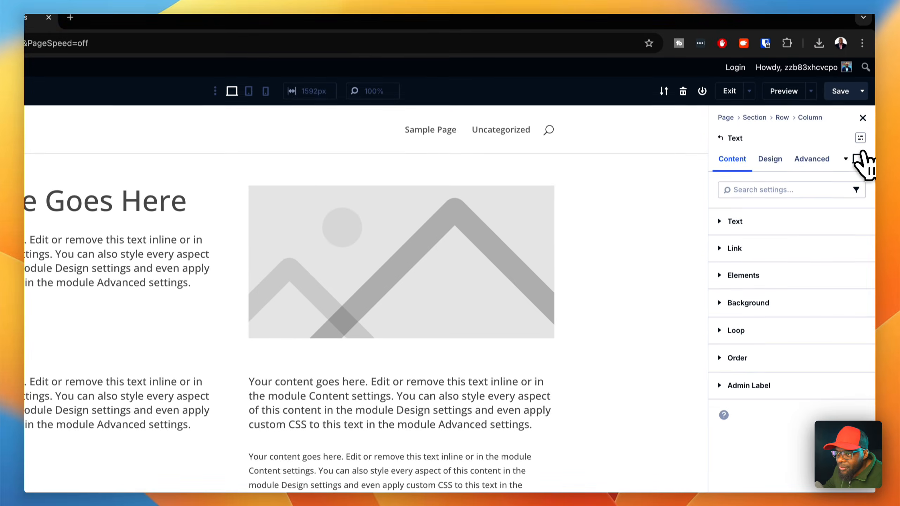
- Apply the "body text" preset to the lower Text module in the second column and assign it as the default Text preset
click(860, 77)
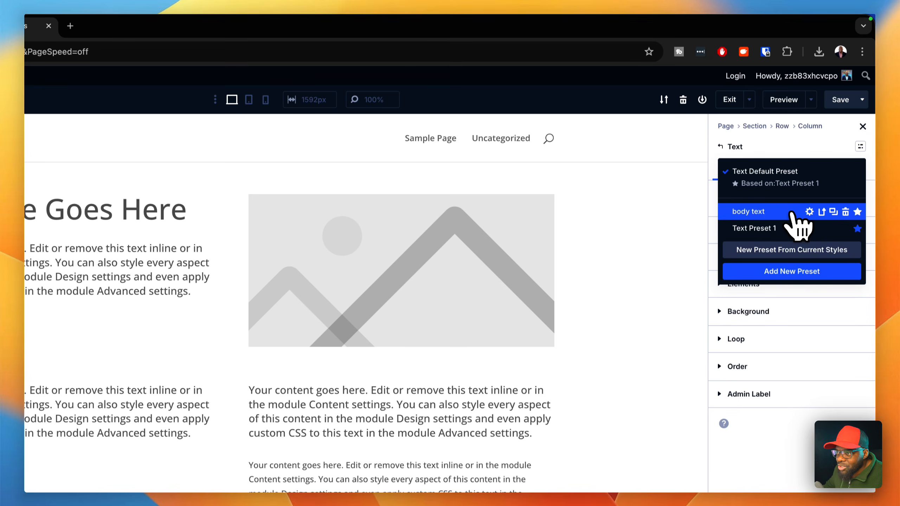
click(791, 212)
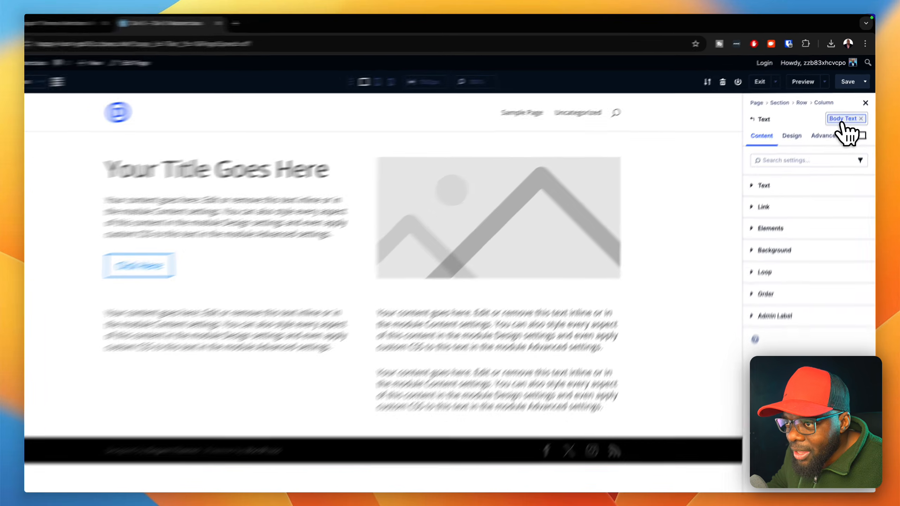
click(847, 112)
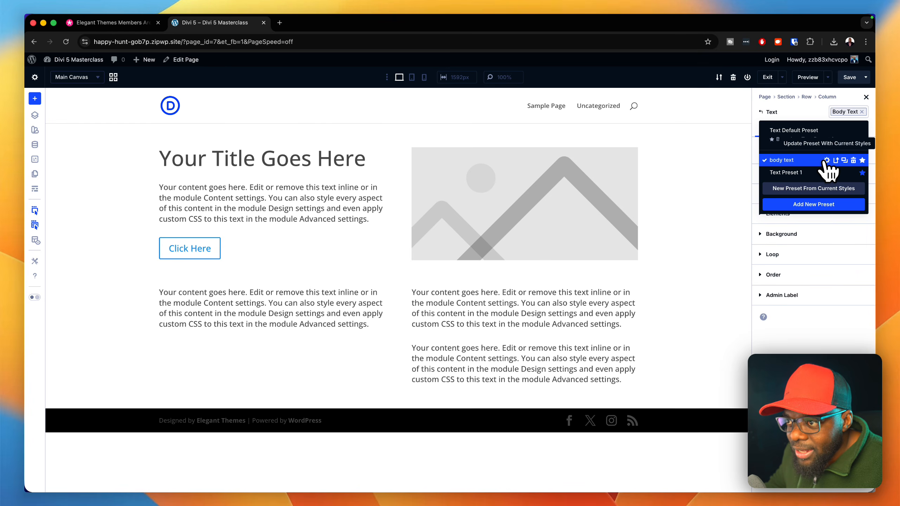
click(863, 161)
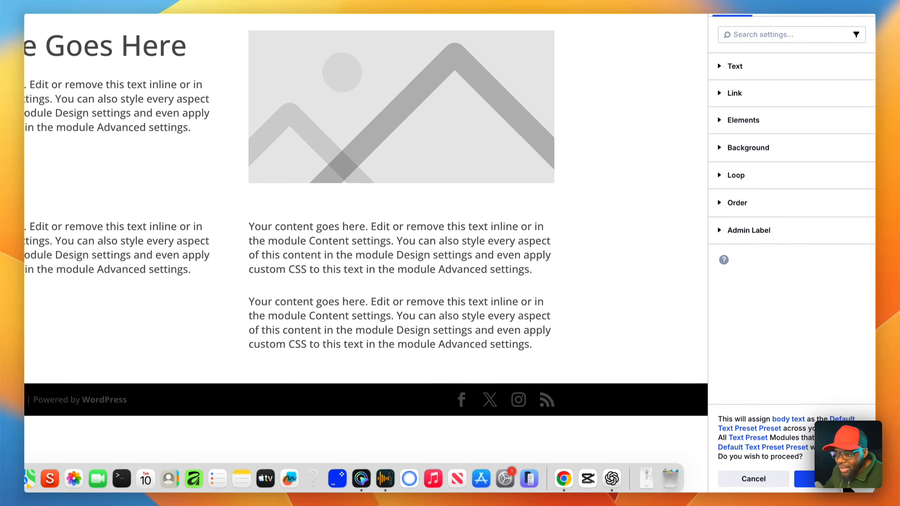
click(843, 482)
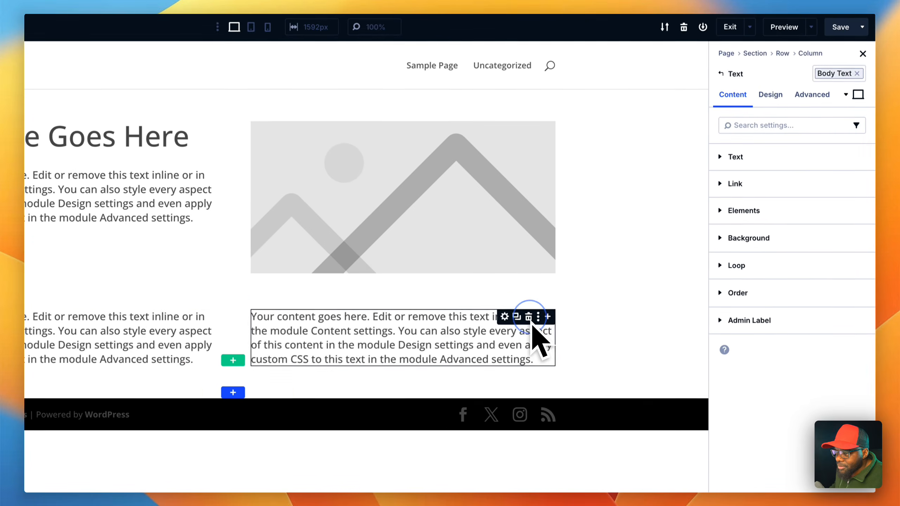
- Replace the remaining Text module in the lower row's second column with a newly inserted Text module
click(610, 295)
click(404, 330)
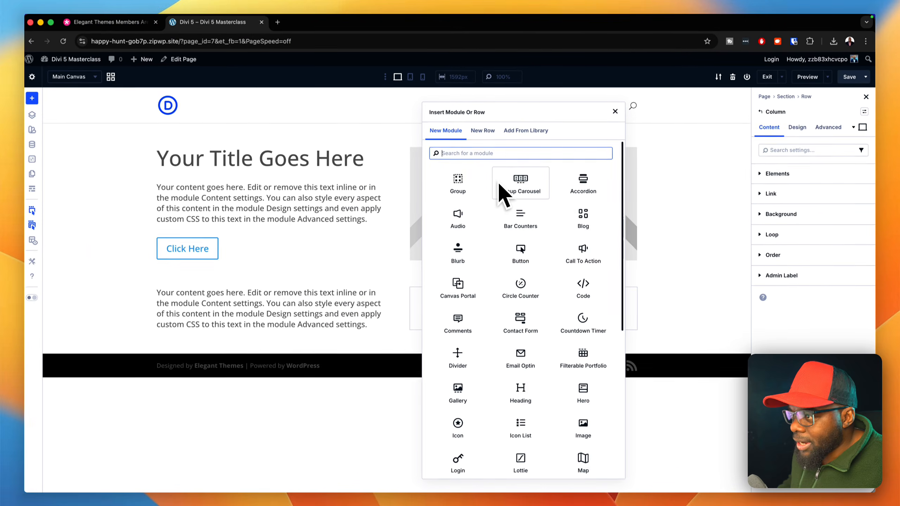
text(text)
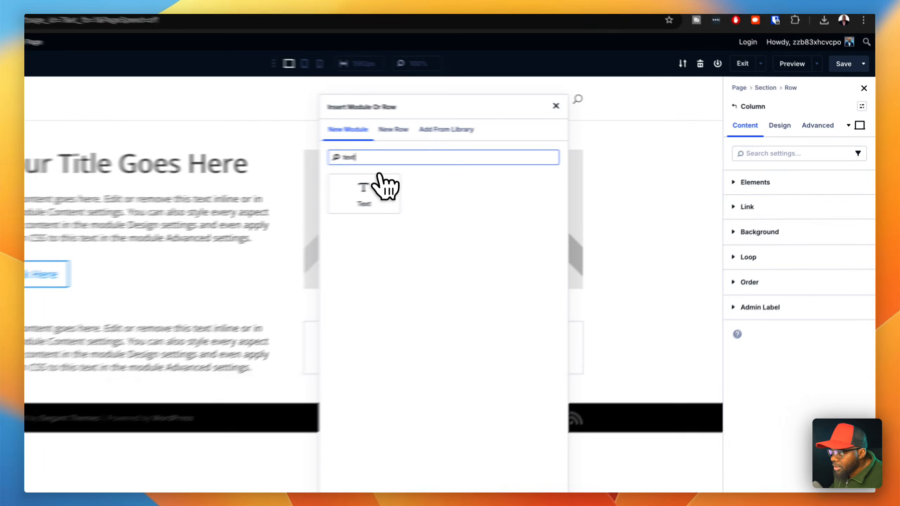
click(473, 180)
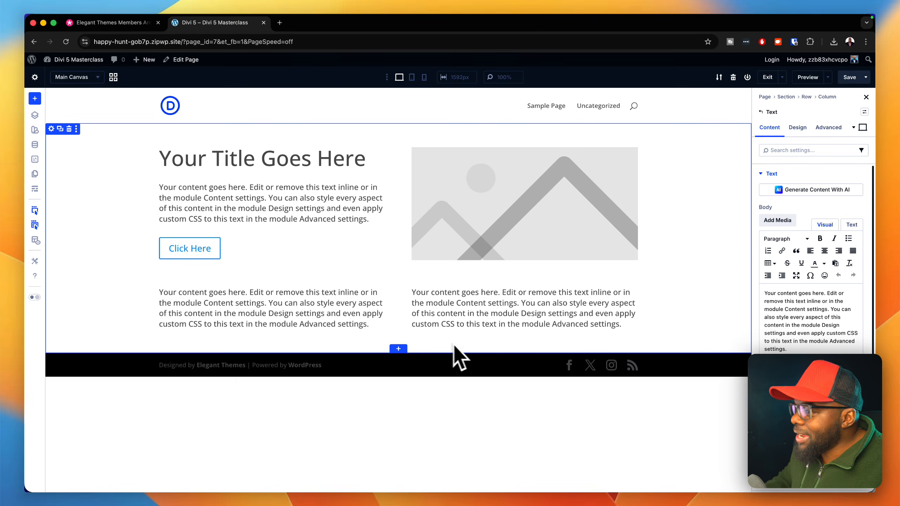
- Add a new single-column section at the end of the page and insert a Text module in it
click(397, 349)
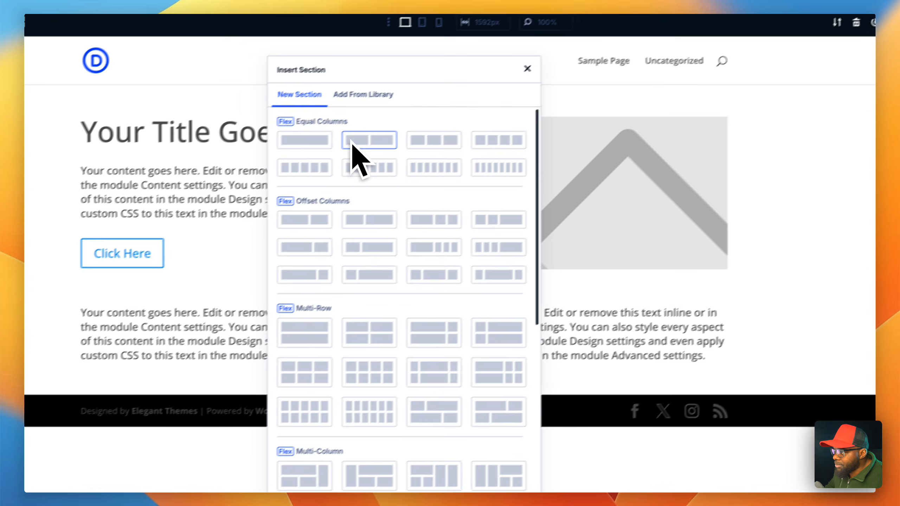
click(415, 129)
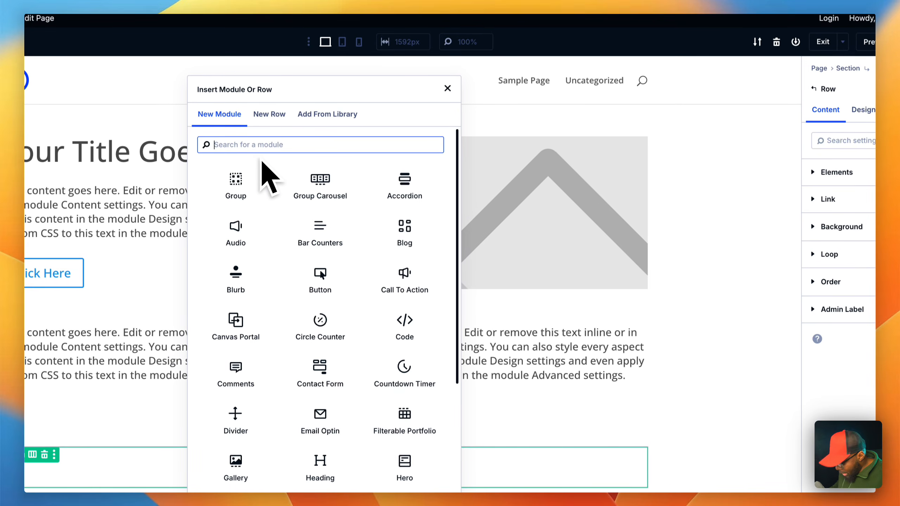
text(text)
click(262, 166)
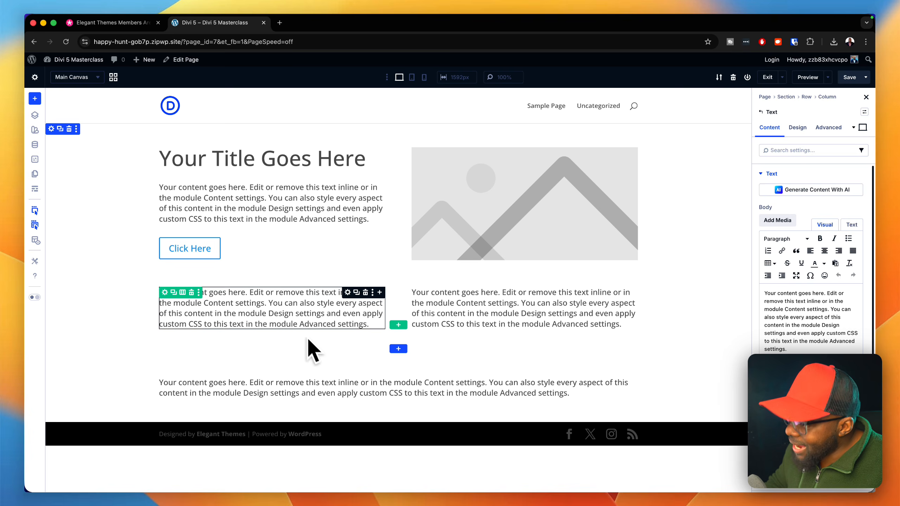
- Set the global "body text" number variable to 1.2 rem, save the variables and close the variable manager
click(35, 145)
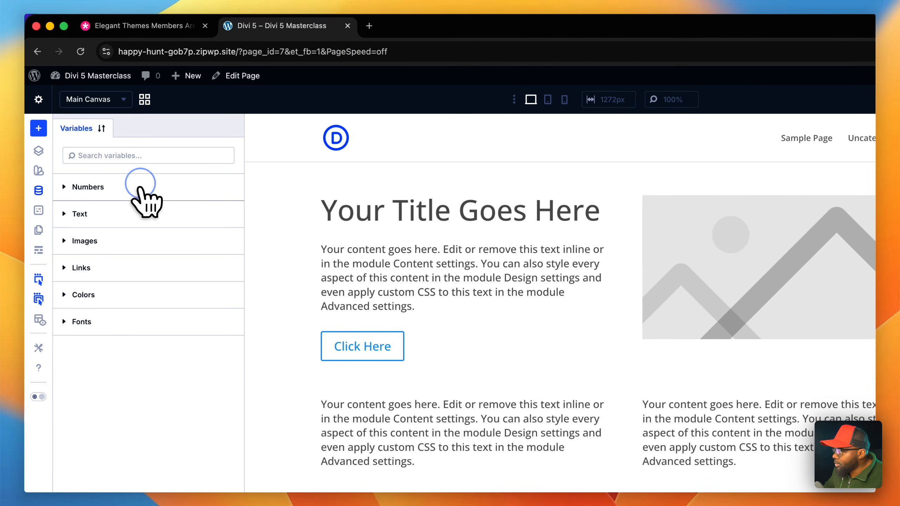
click(140, 185)
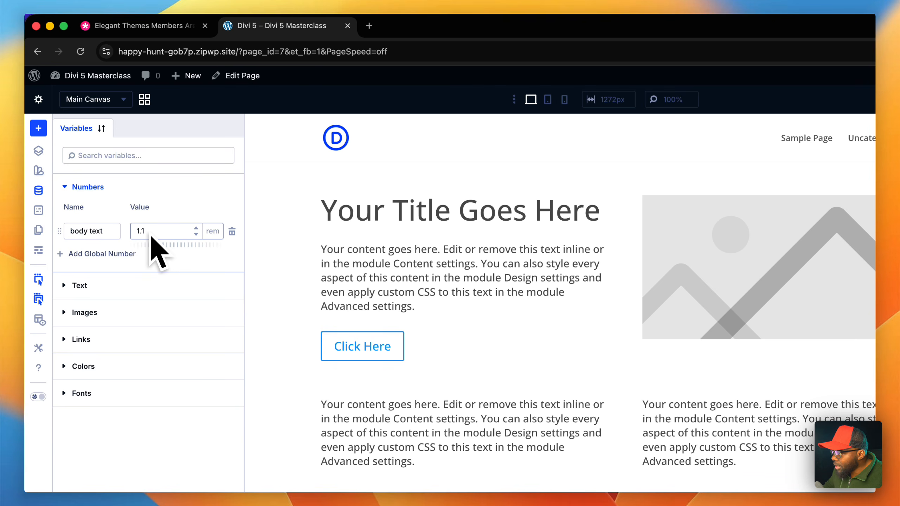
click(196, 229)
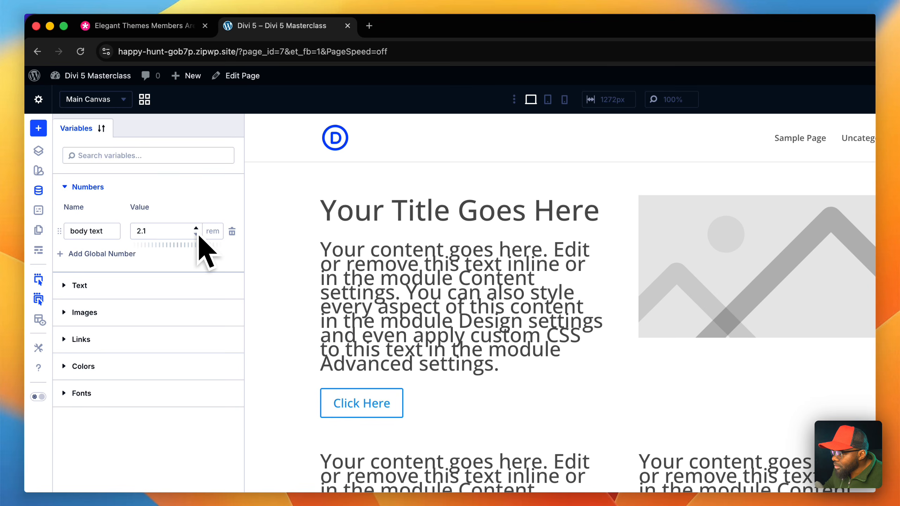
click(170, 231)
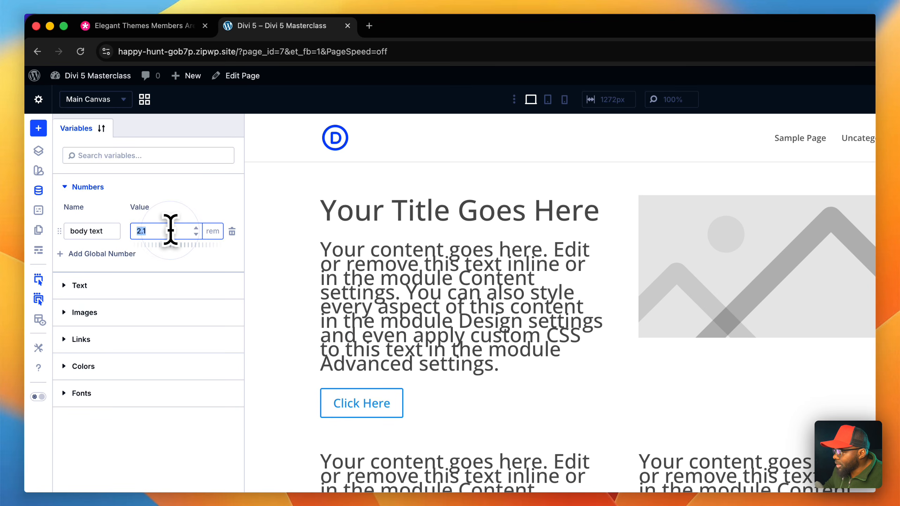
text(1.)
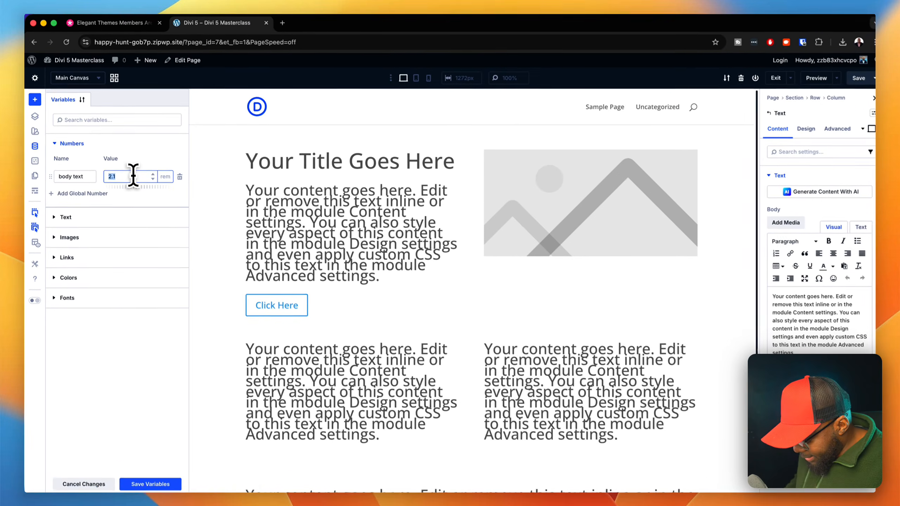
text(2)
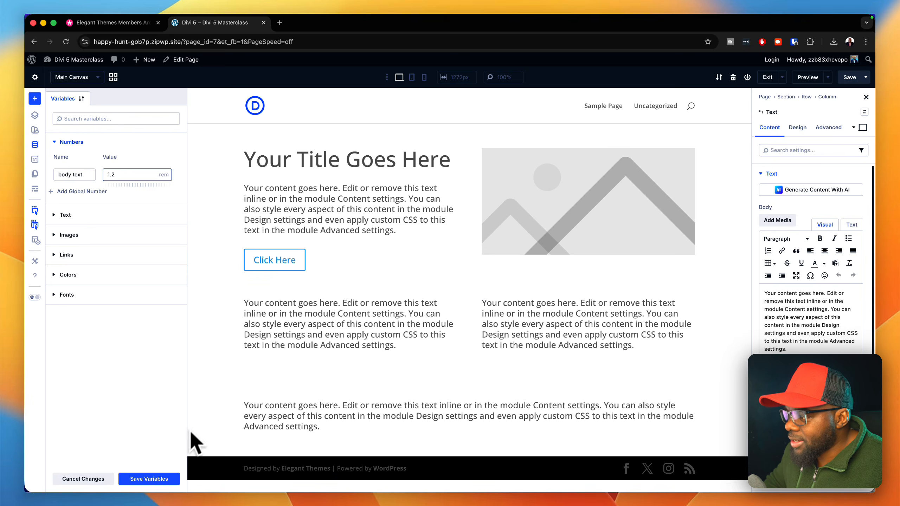
click(162, 478)
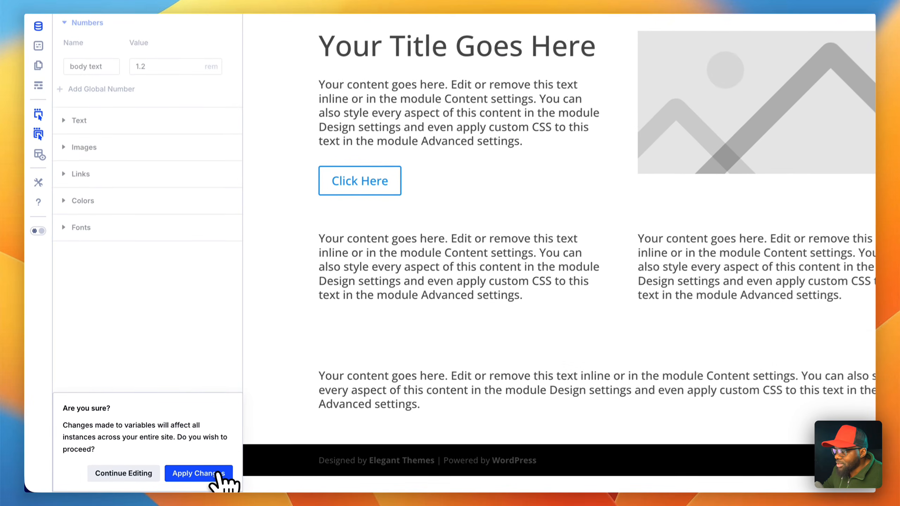
click(219, 474)
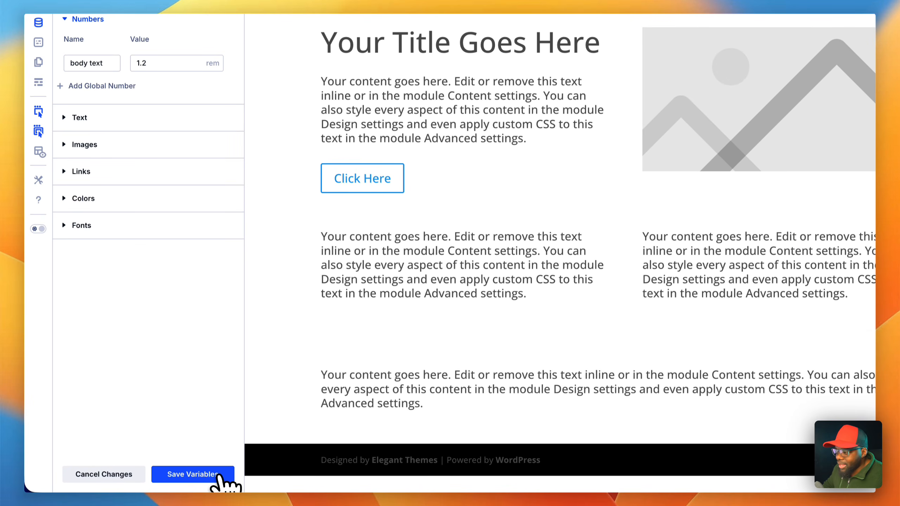
click(219, 475)
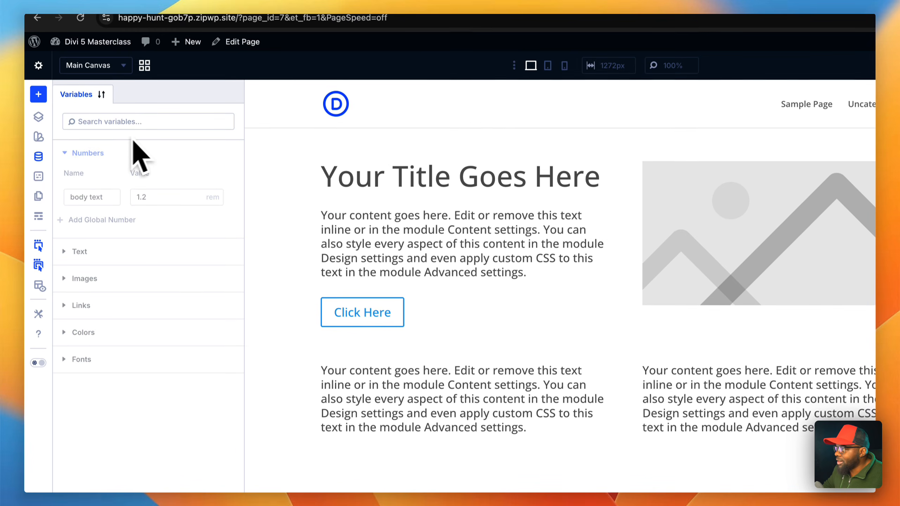
click(39, 158)
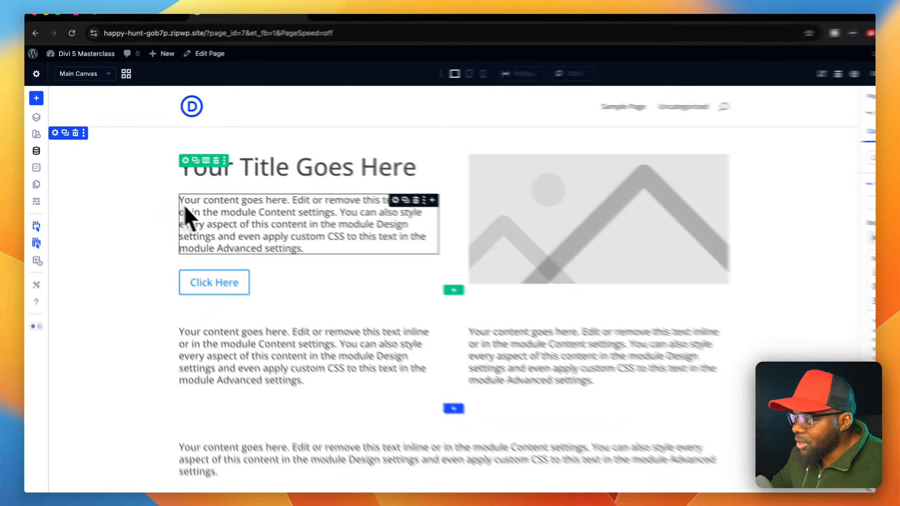
click(210, 233)
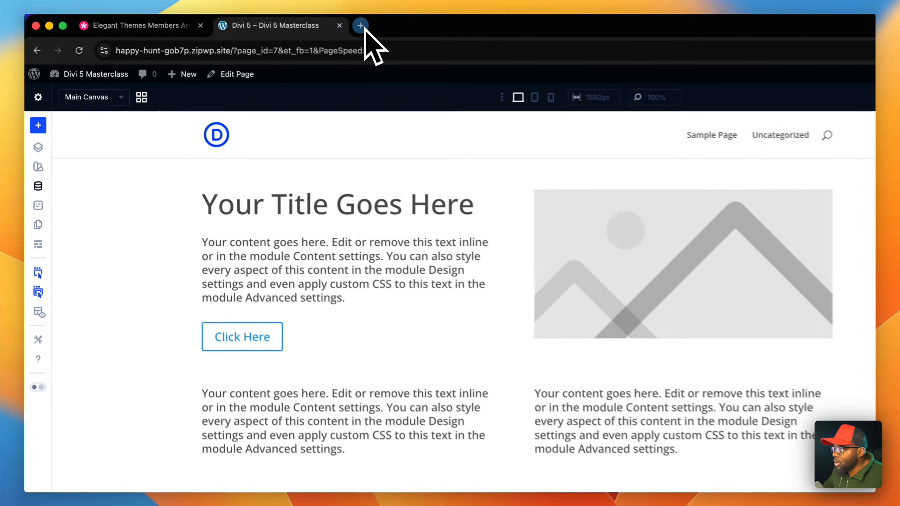
- Open coolors.co in a new browser tab and start its color palette generator
click(279, 23)
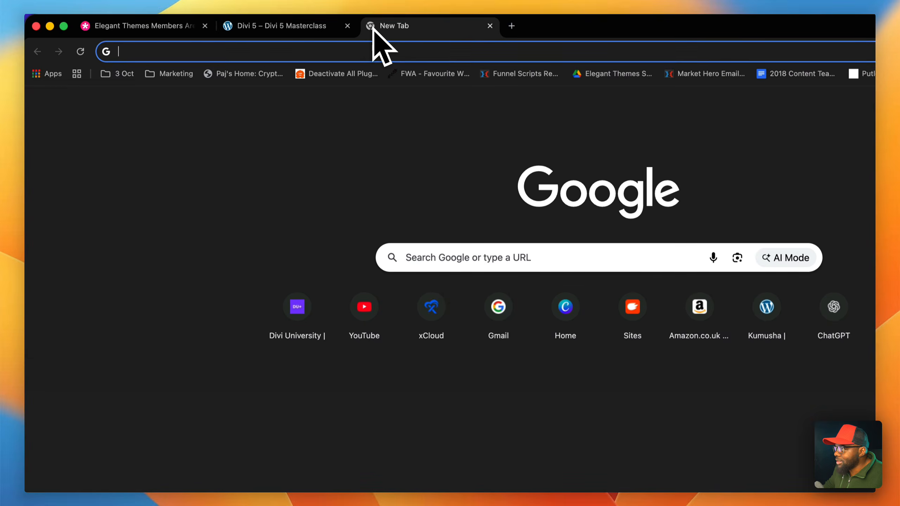
text(cool)
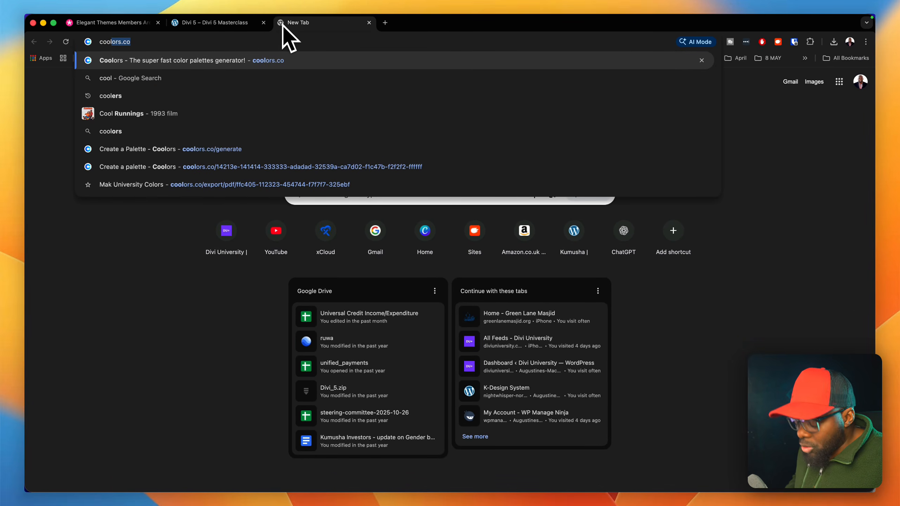
key(Return)
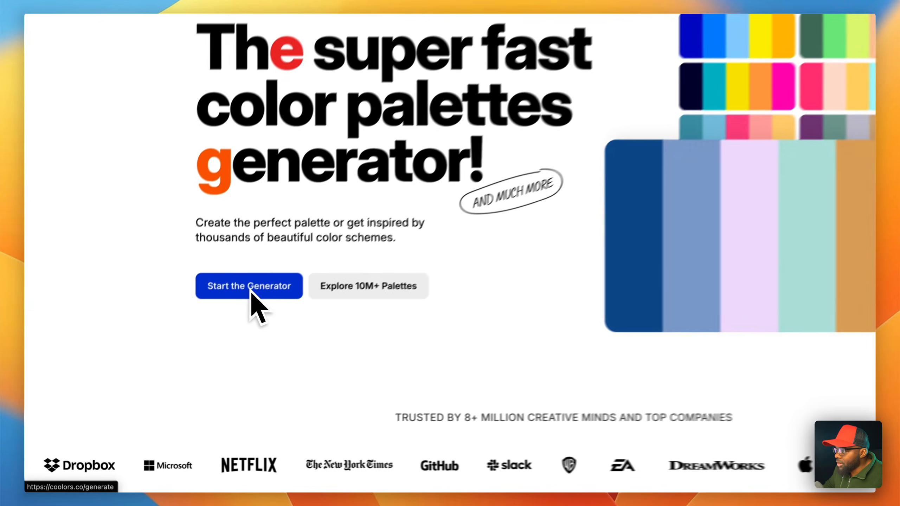
click(209, 328)
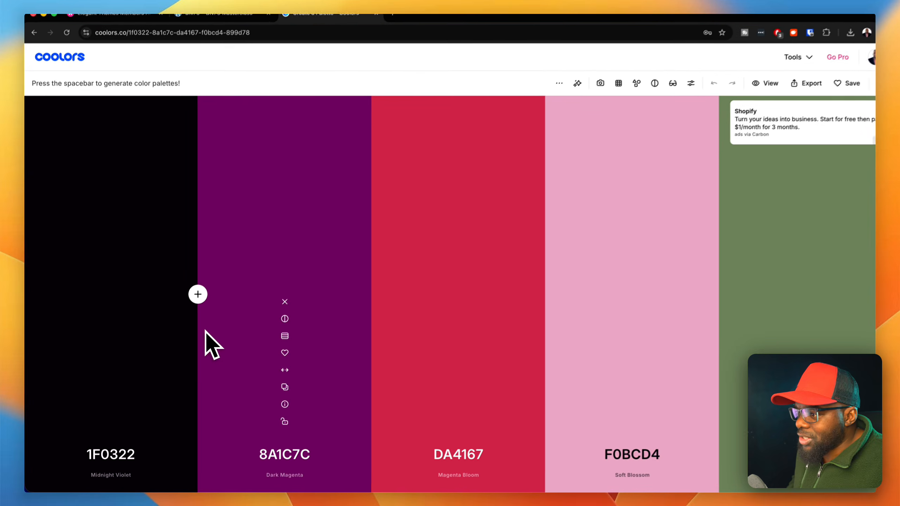
- Generate new random color palettes several times, stopping at a plum-to-peach palette that includes 63474D and FFA686
key(space)
key(space)
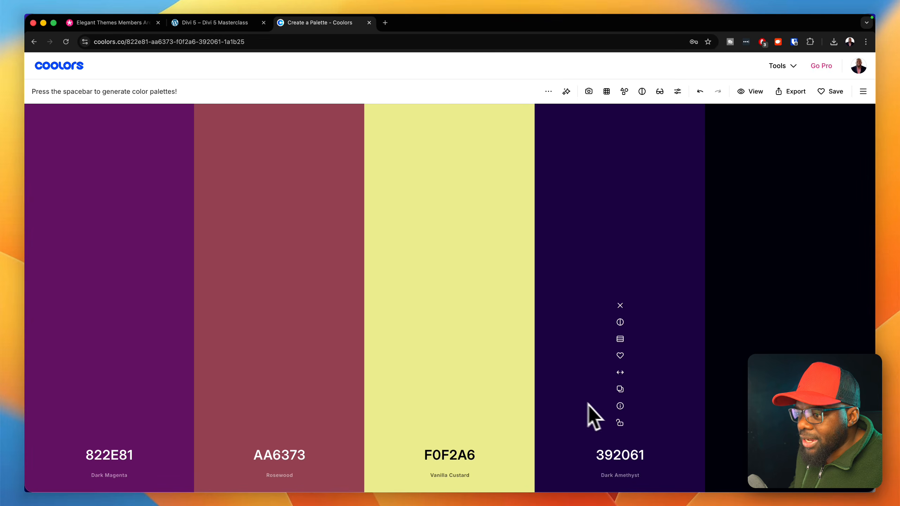
key(space)
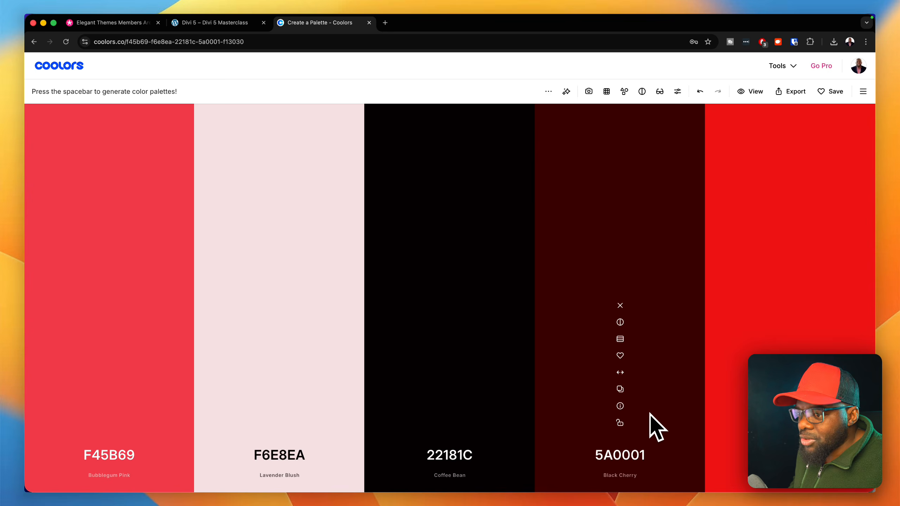
key(space)
key(space)
key(space)
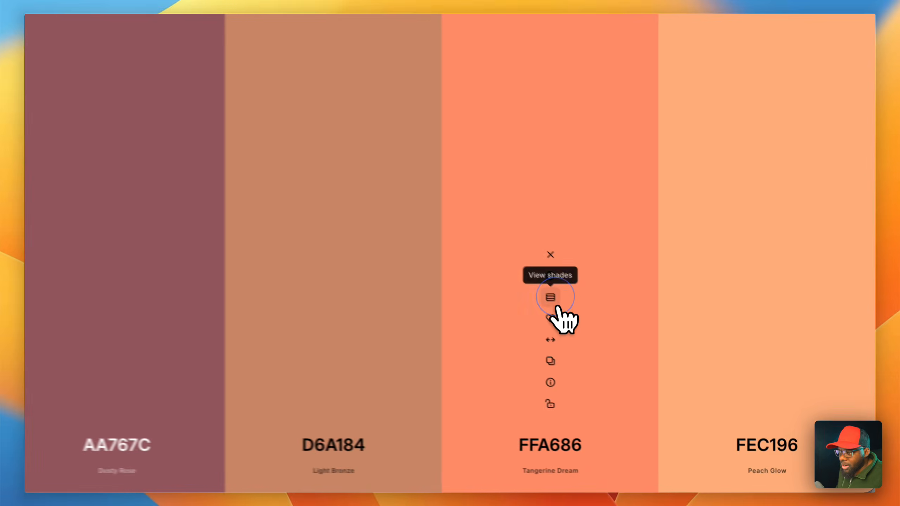
- View the shades of FFA686 and generate new palettes, stopping at the one with F4F1DE, E07A5F, 3D405B and 81B29A
click(620, 339)
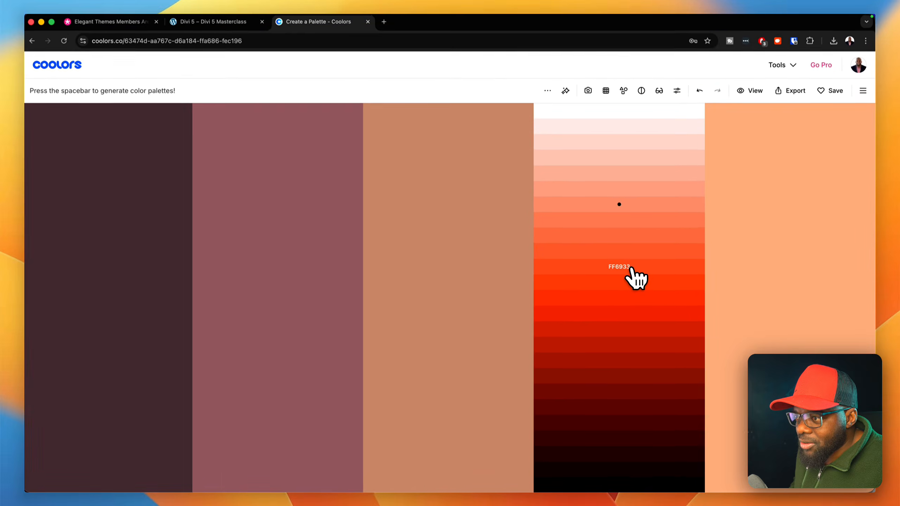
key(space)
key(space)
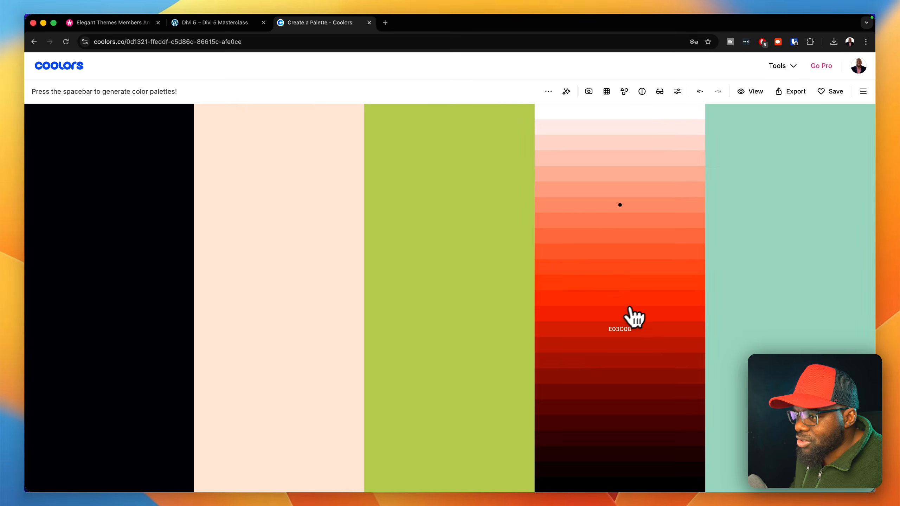
key(space)
key(space)
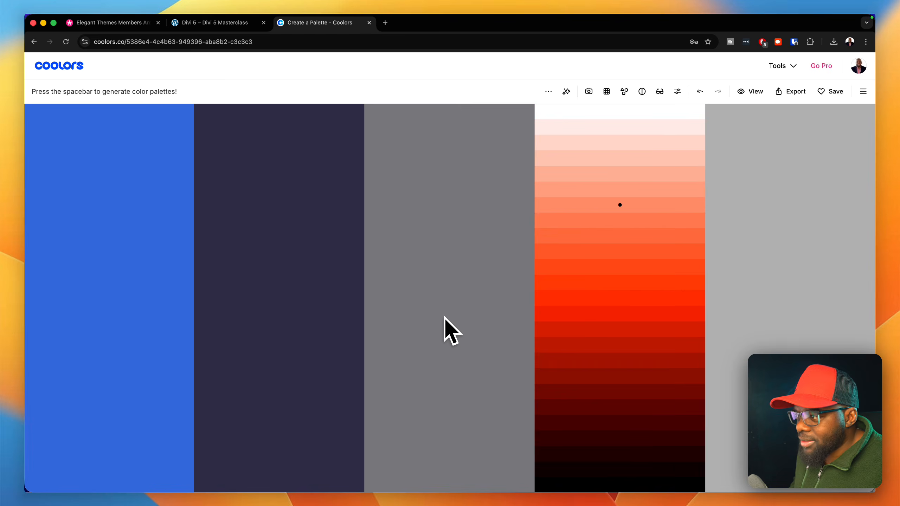
key(space)
key(space)
key(Escape)
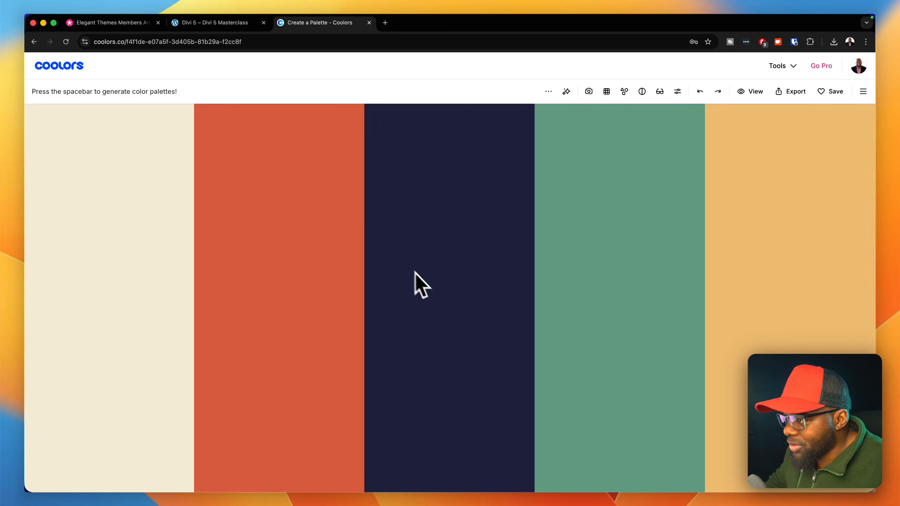
- Copy hex code 3D405B from the palette and set it as the global Primary Color in Divi's variable manager
mouse_move(472, 371)
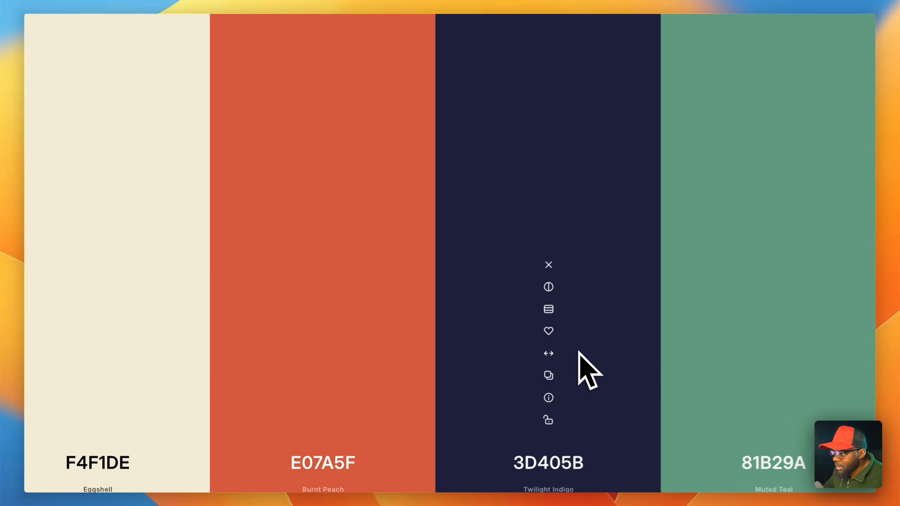
click(564, 375)
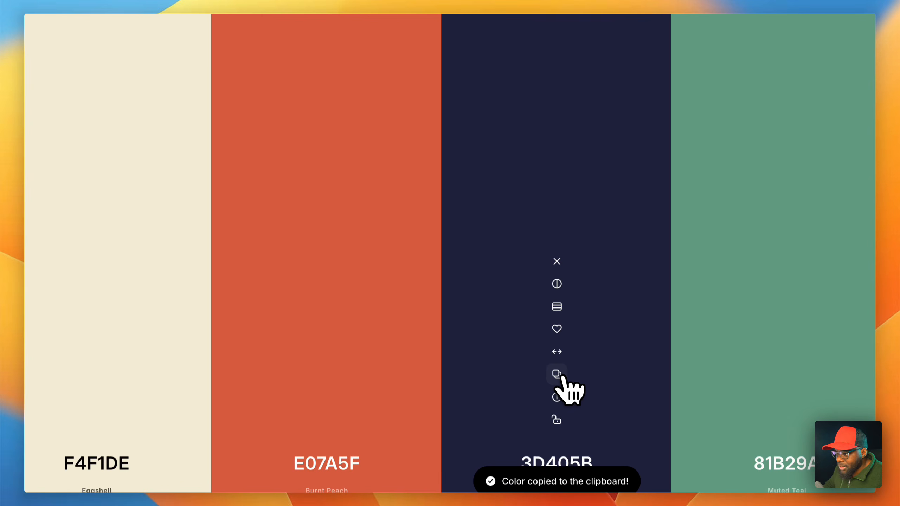
click(563, 377)
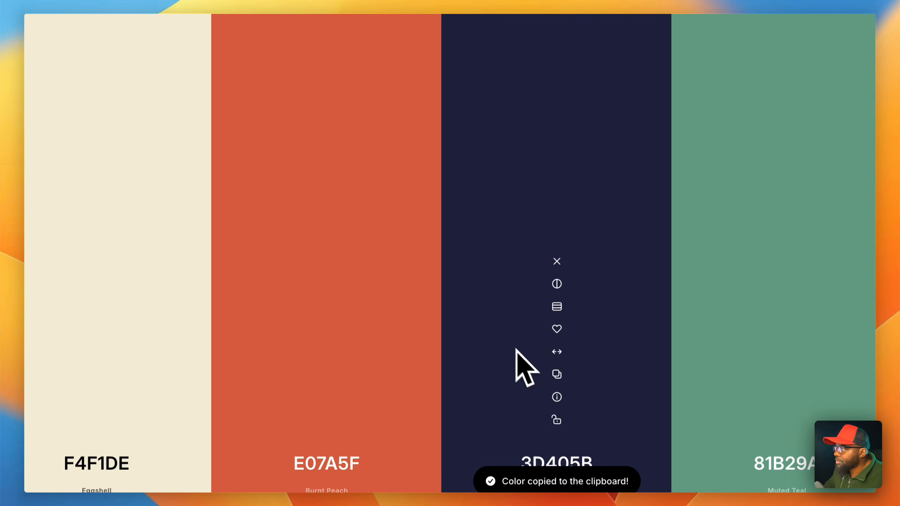
click(251, 31)
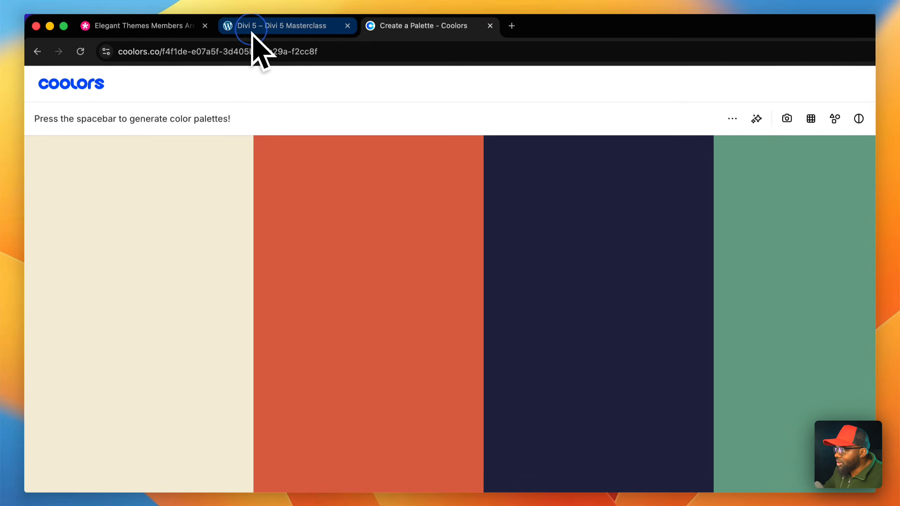
click(39, 192)
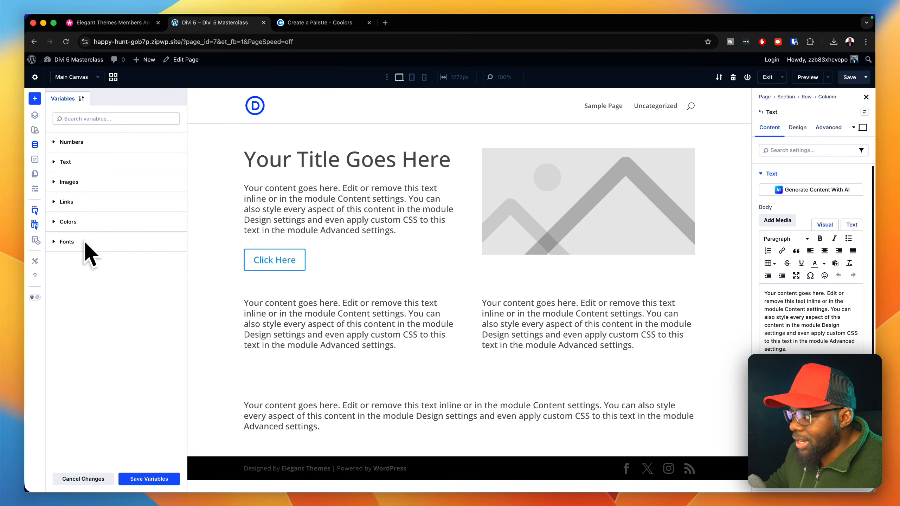
click(81, 223)
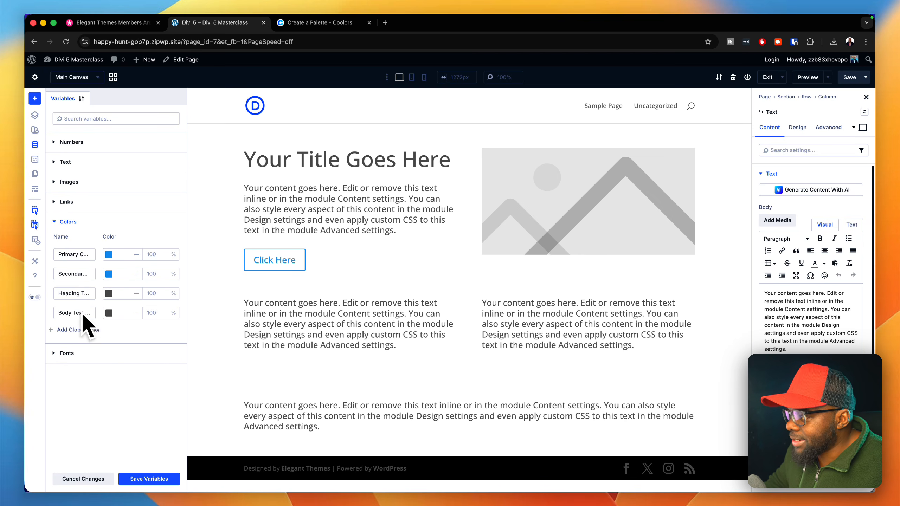
click(108, 254)
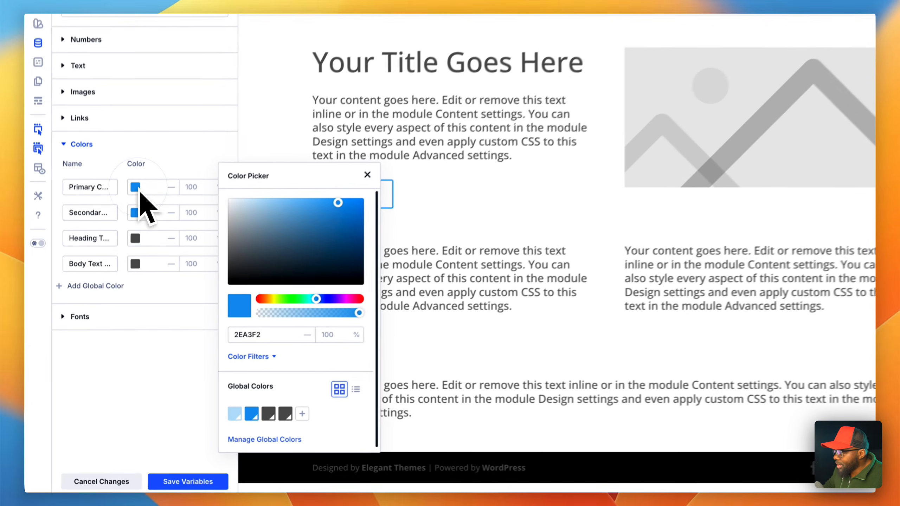
click(279, 329)
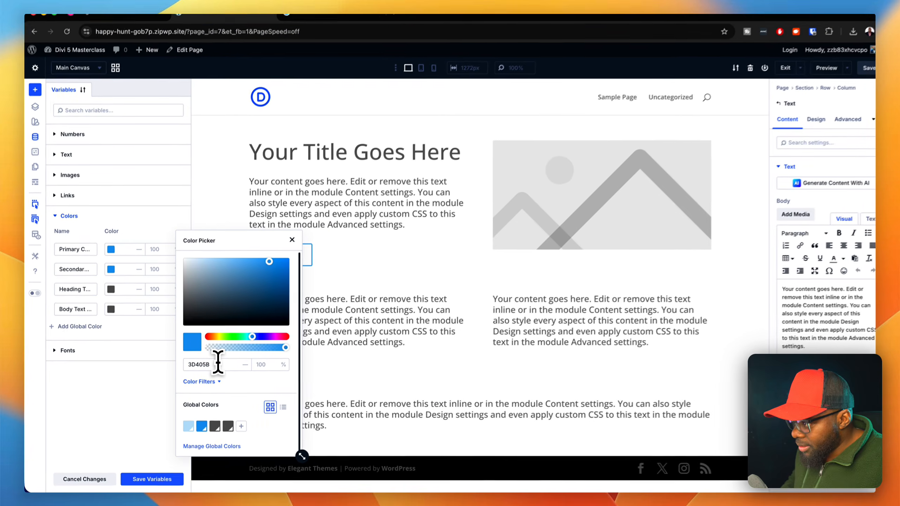
key(super+v)
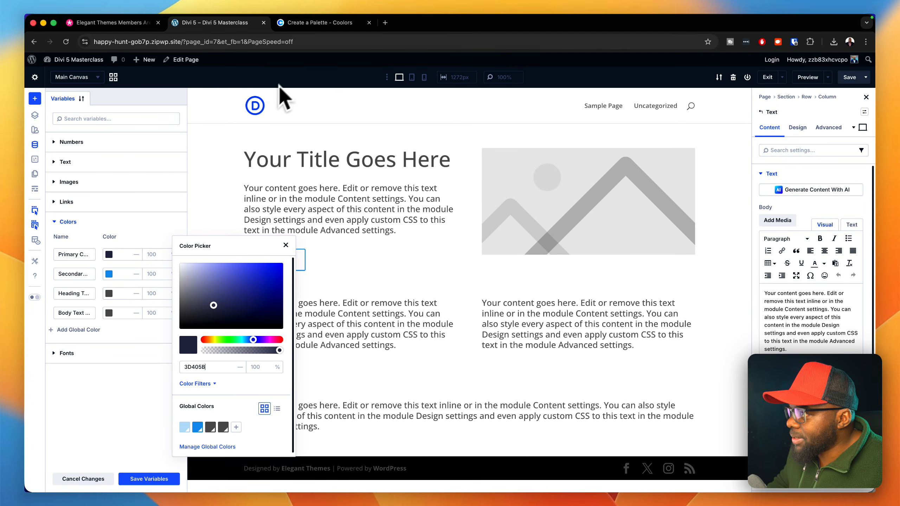
- Copy hex code E07A5F from the Coolors palette and set it as Divi's global Secondary Color
click(354, 24)
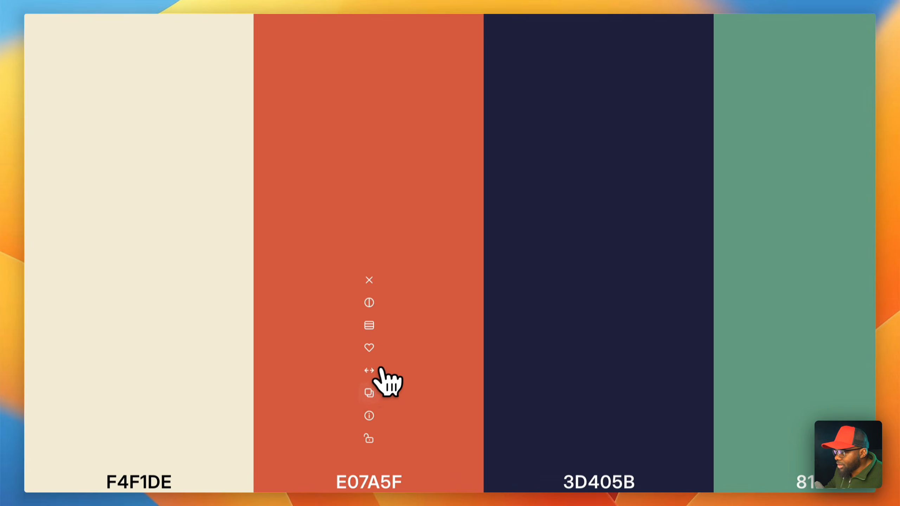
click(370, 378)
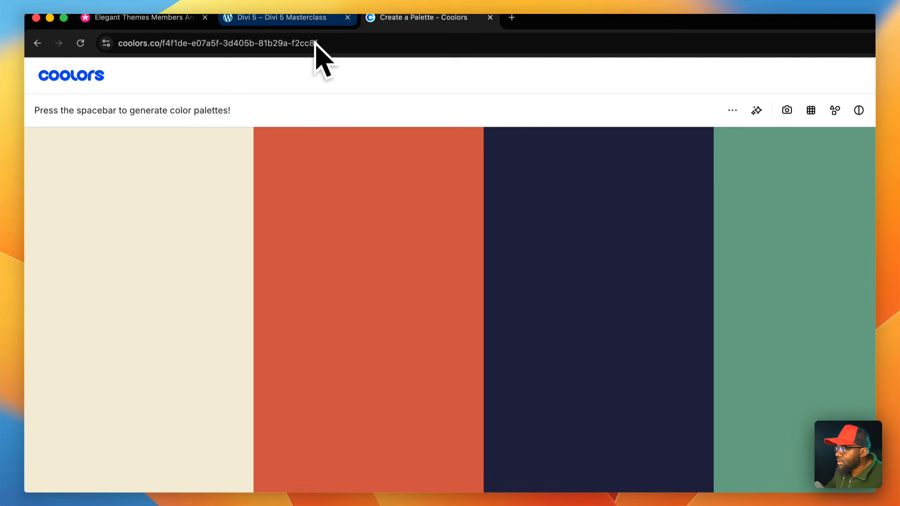
click(305, 18)
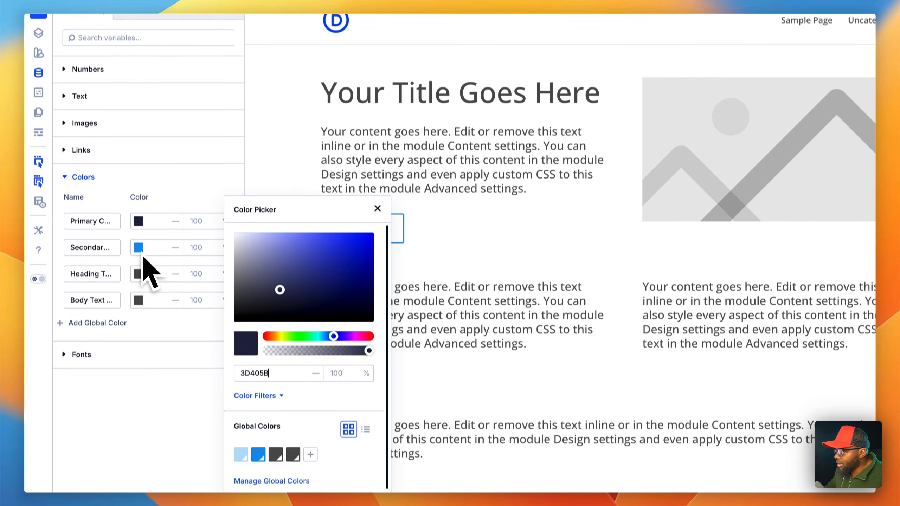
click(140, 234)
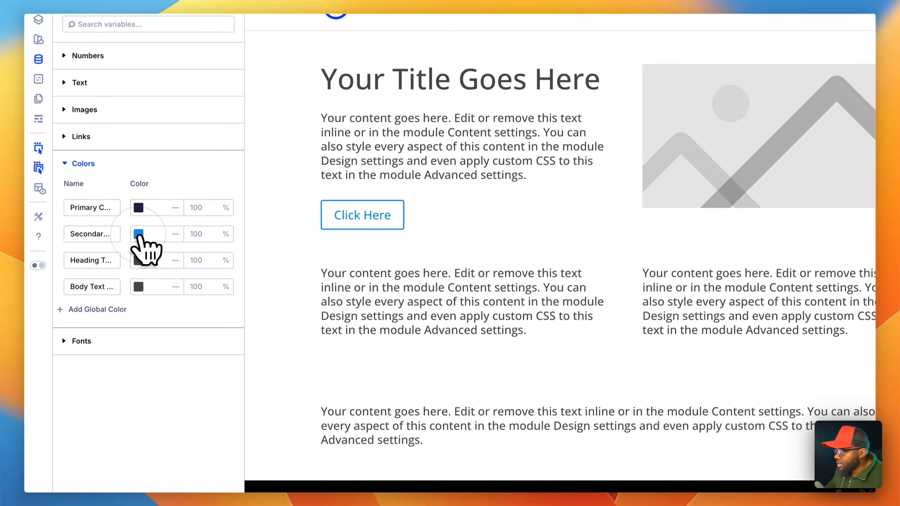
click(140, 233)
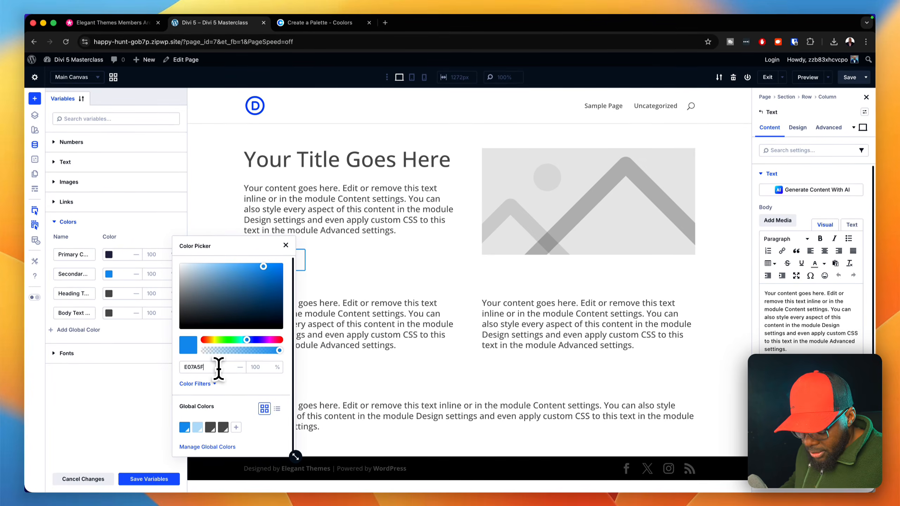
key(super+v)
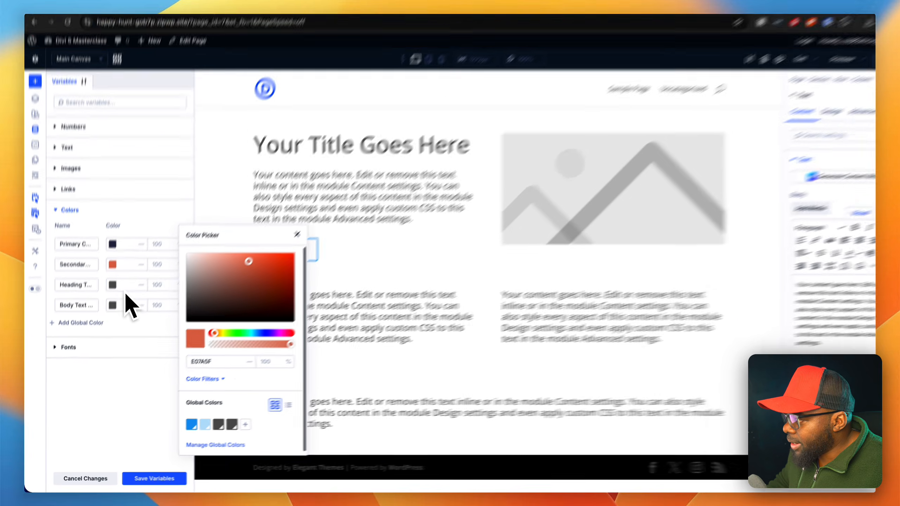
- Darken the global Heading Text Color to 505050 and close the color picker
click(110, 295)
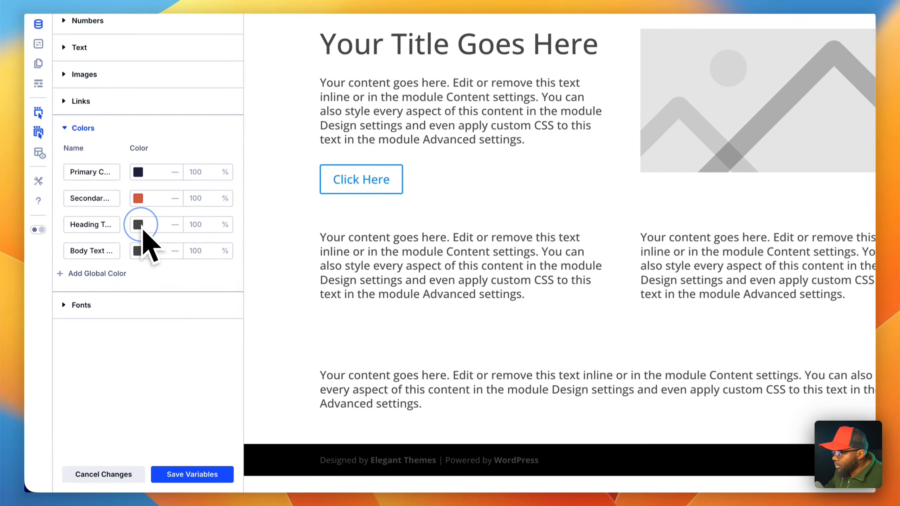
click(110, 294)
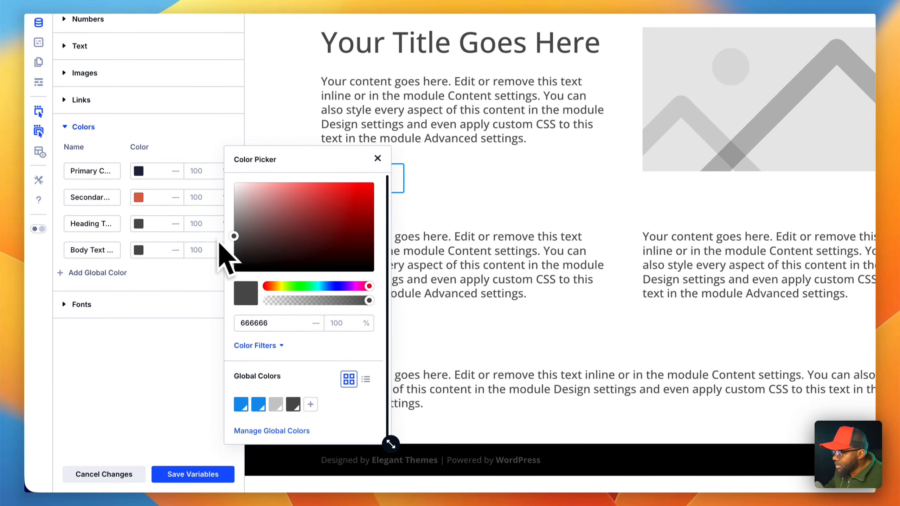
drag(234, 236, 231, 243)
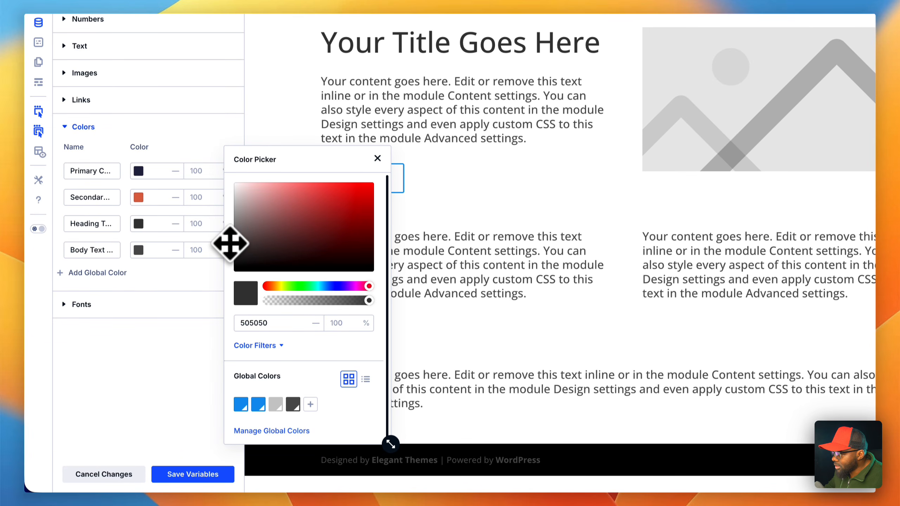
click(377, 158)
- Save the global variables, apply the changes across the site and close the variable manager
click(225, 474)
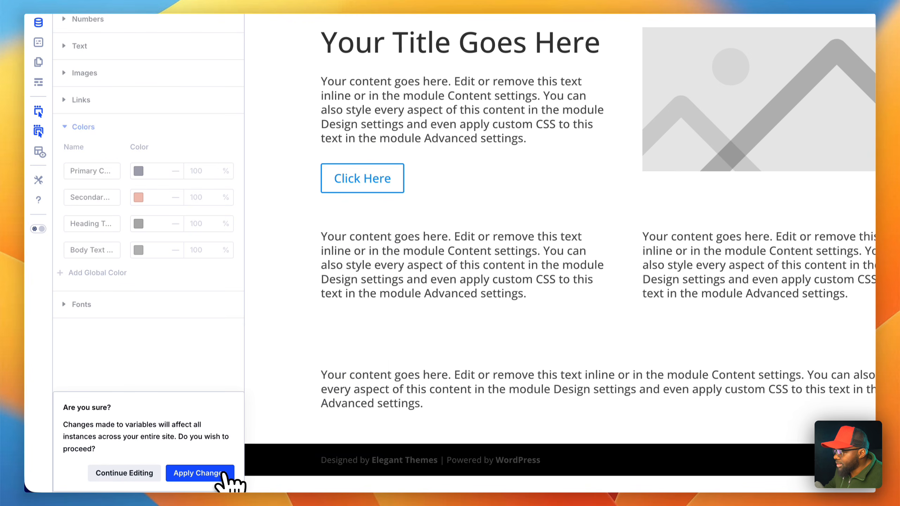
click(223, 474)
click(225, 475)
click(230, 476)
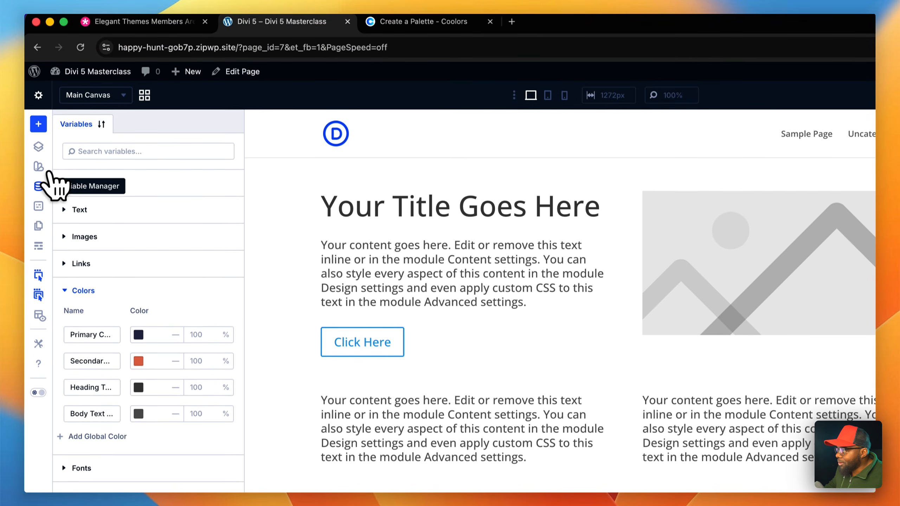
click(38, 111)
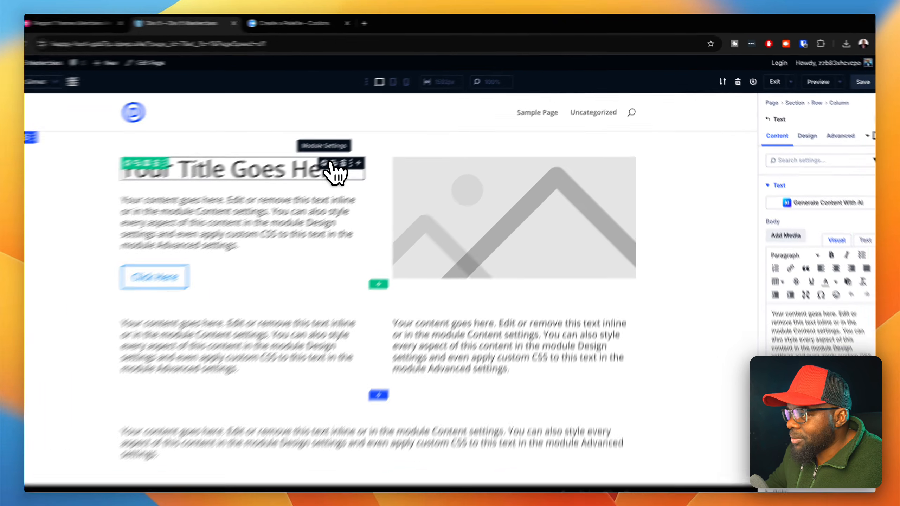
- Try the global Secondary Color on the title heading's text and change it to the global Primary Color
click(331, 164)
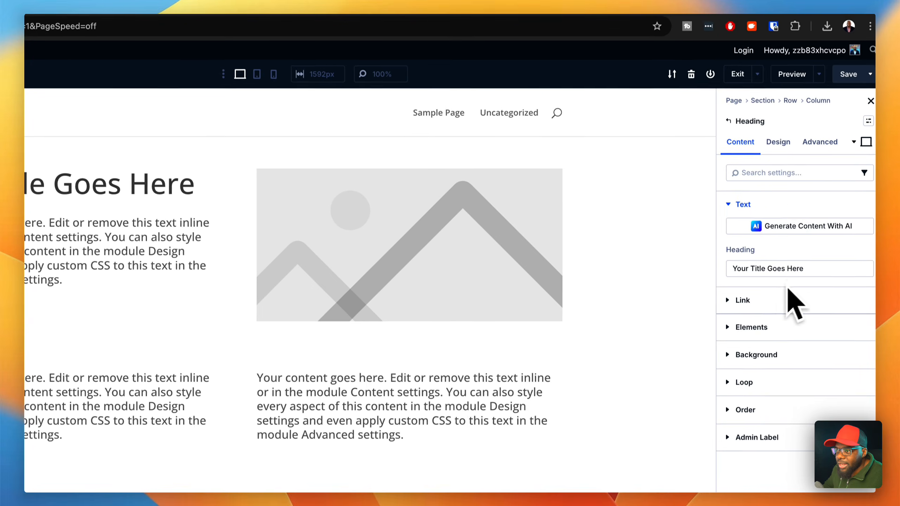
click(781, 141)
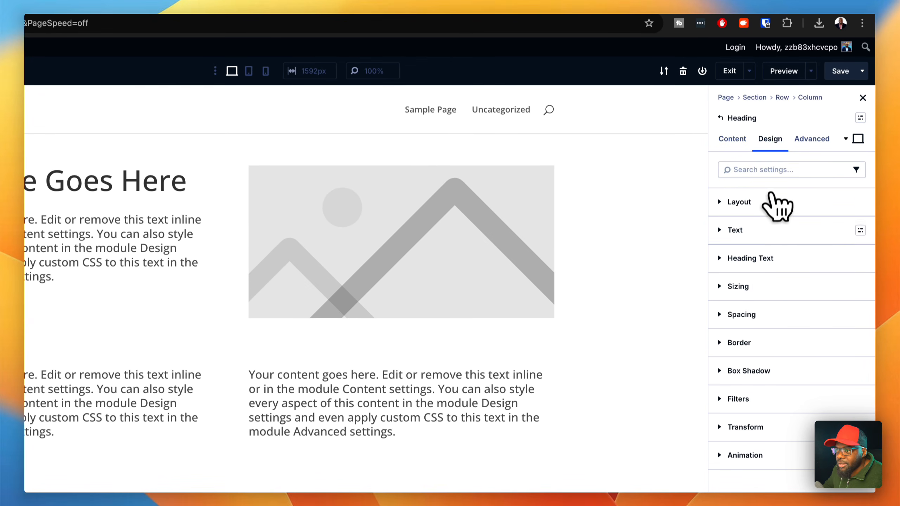
click(776, 258)
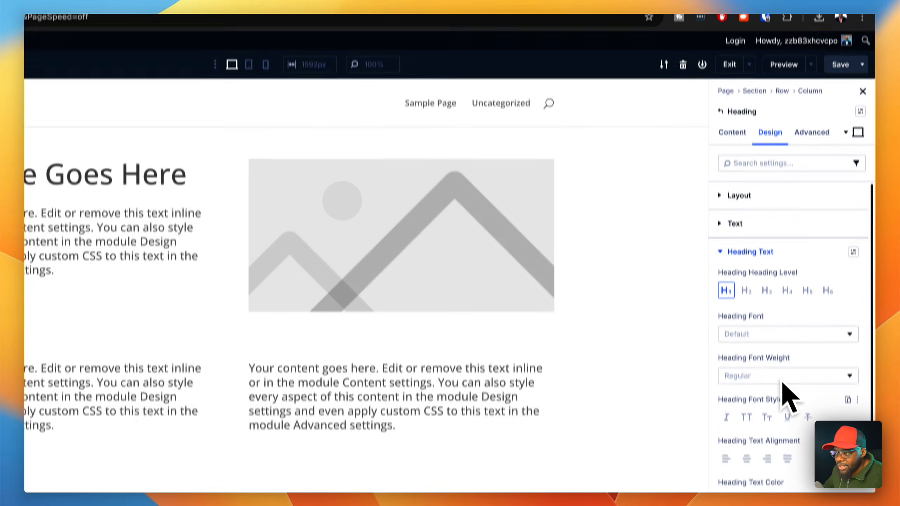
scroll(789, 421, down, 1)
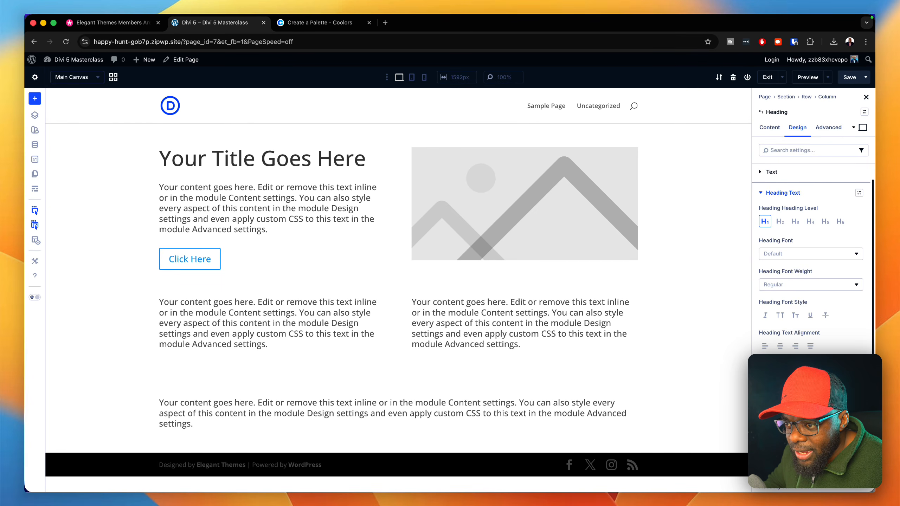
click(766, 378)
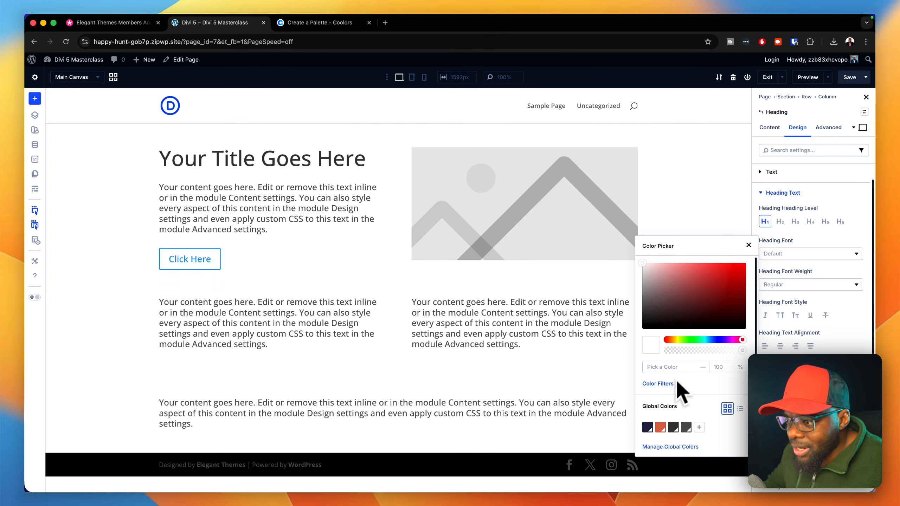
click(660, 427)
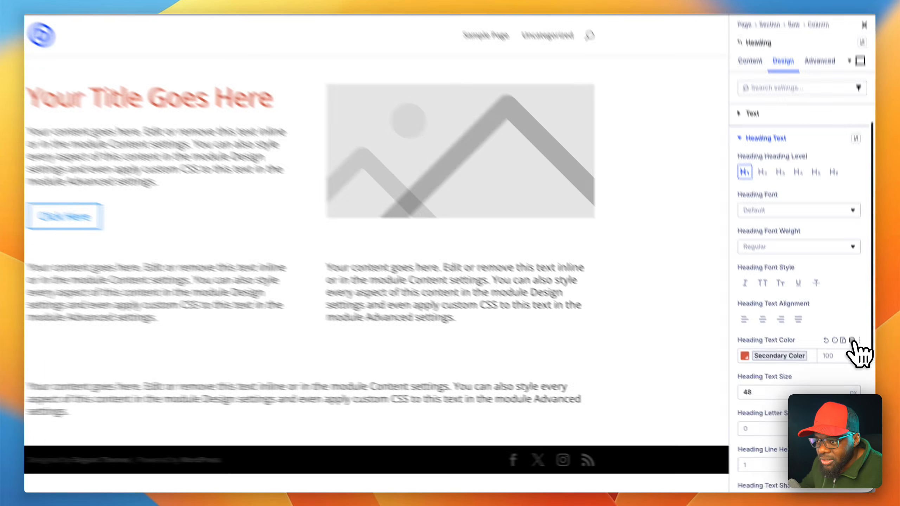
click(868, 379)
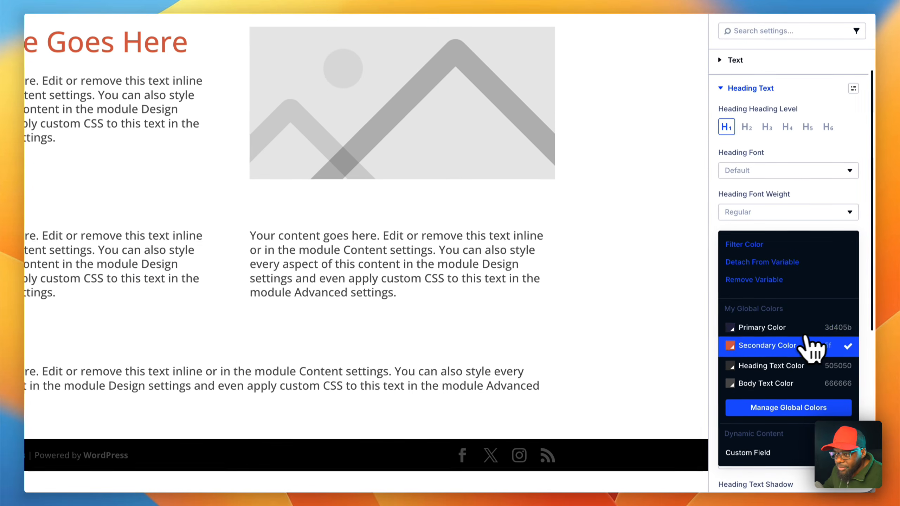
click(762, 327)
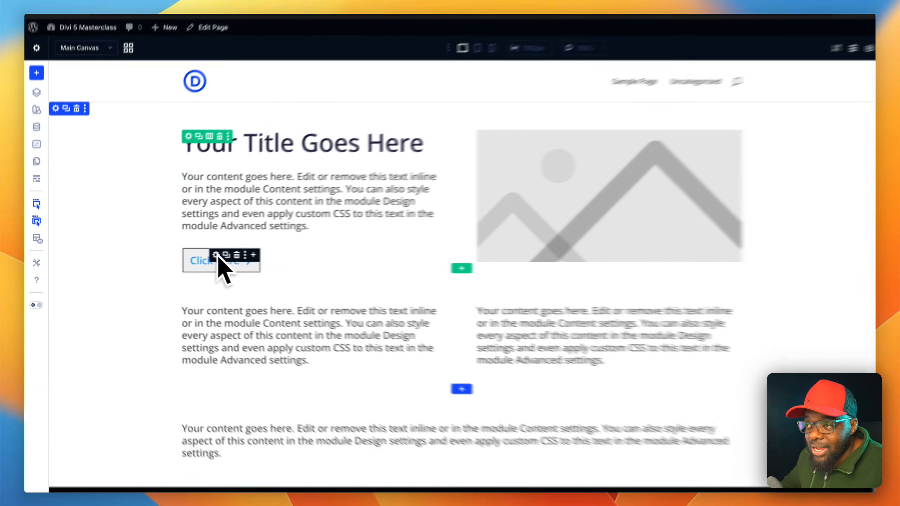
- Enable custom styles for the "Click Here" button and set its background to the global Secondary Color
click(242, 252)
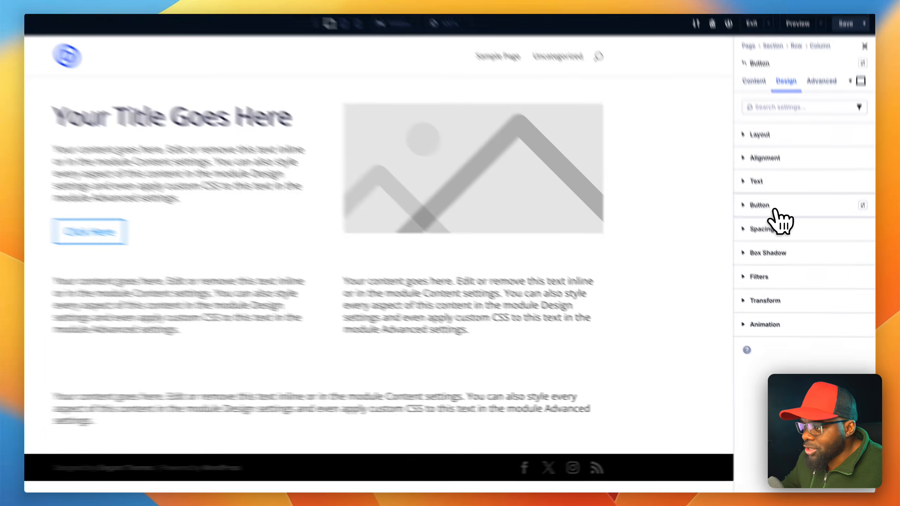
click(780, 237)
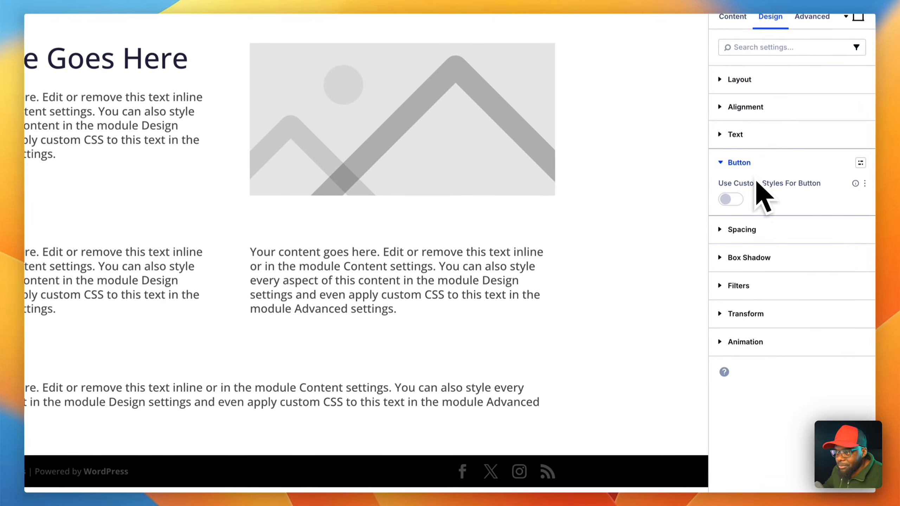
click(735, 200)
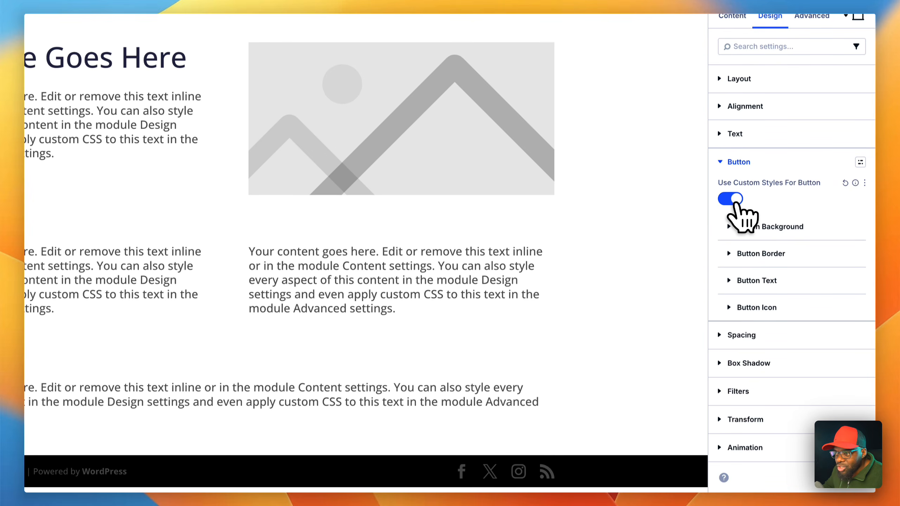
click(765, 229)
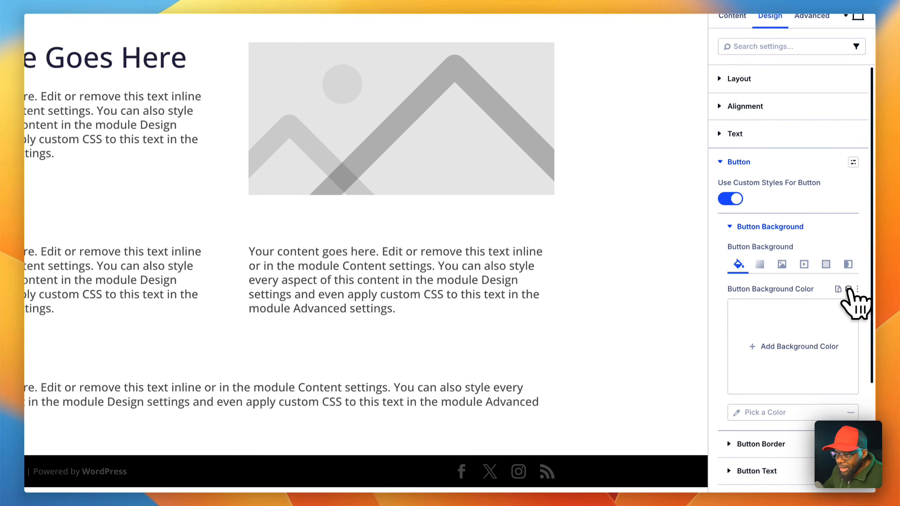
click(848, 289)
click(783, 345)
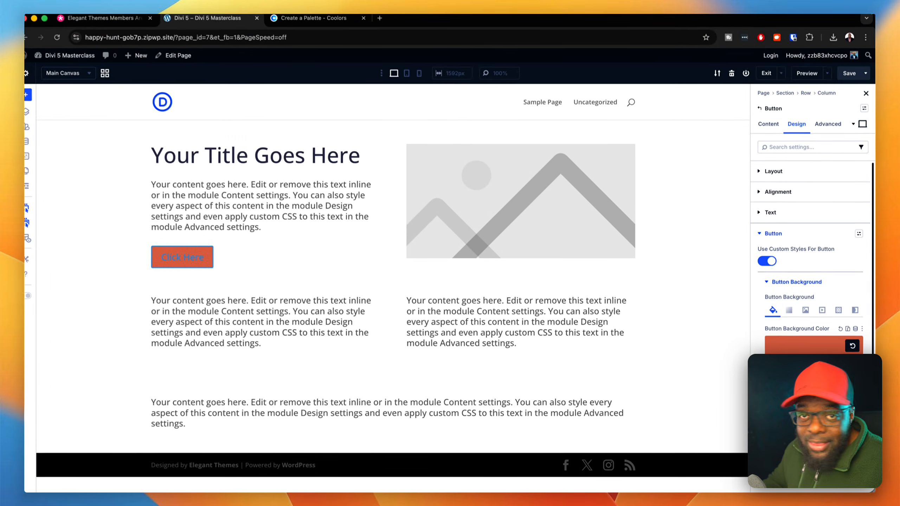
- Set the "Click Here" button's border color to the global Secondary Color
scroll(814, 407, down, 1)
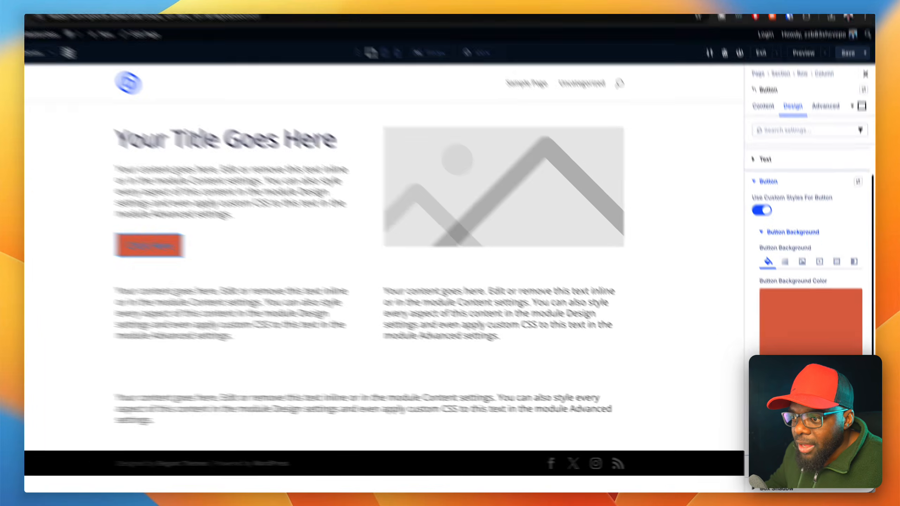
click(816, 408)
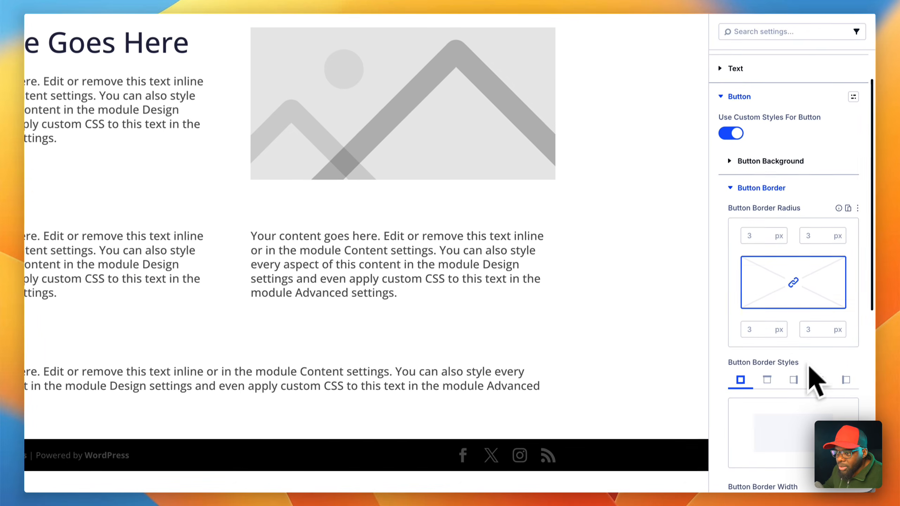
scroll(815, 354, down, 3)
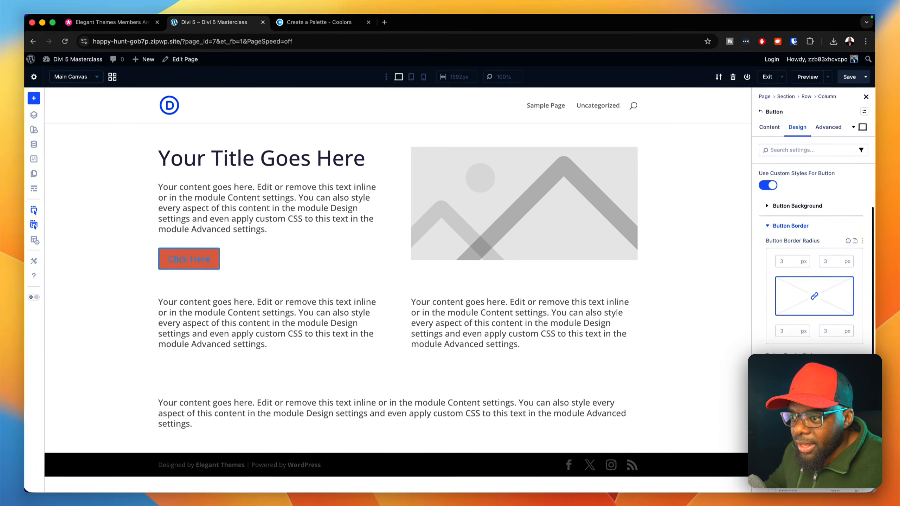
scroll(814, 262, down, 1)
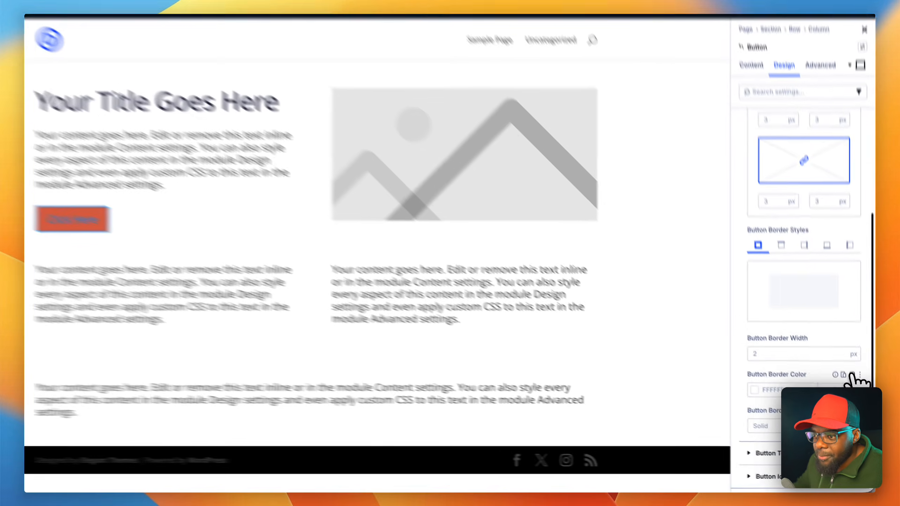
click(855, 391)
click(807, 384)
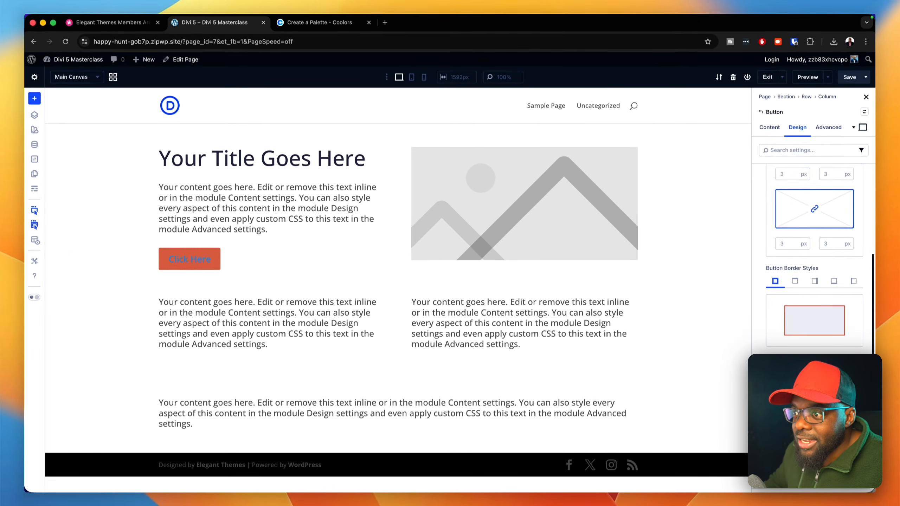
- Set the "Click Here" button's text color to white (FFFFFF) and close the color picker
scroll(817, 427, down, 10)
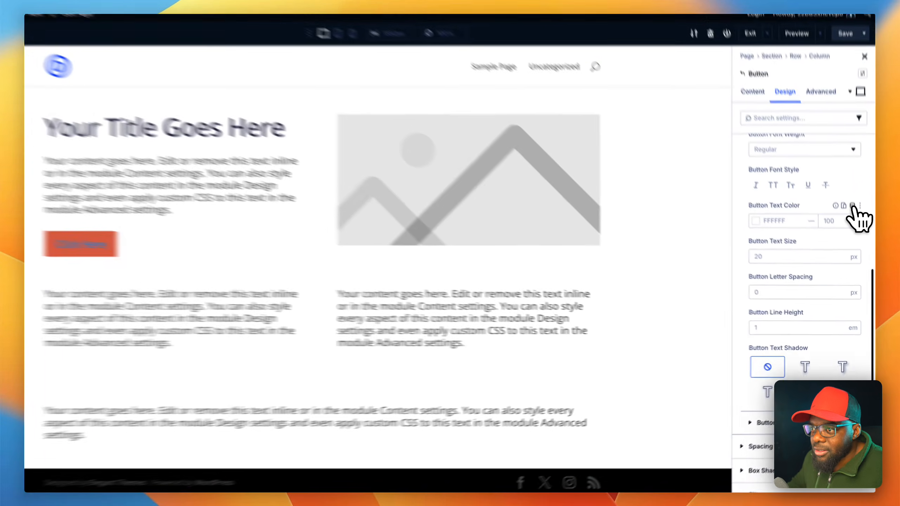
click(855, 225)
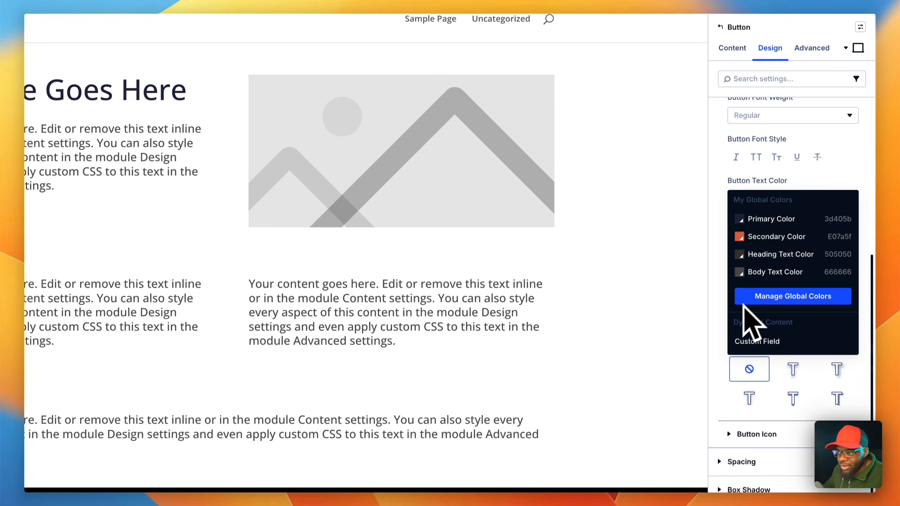
click(719, 328)
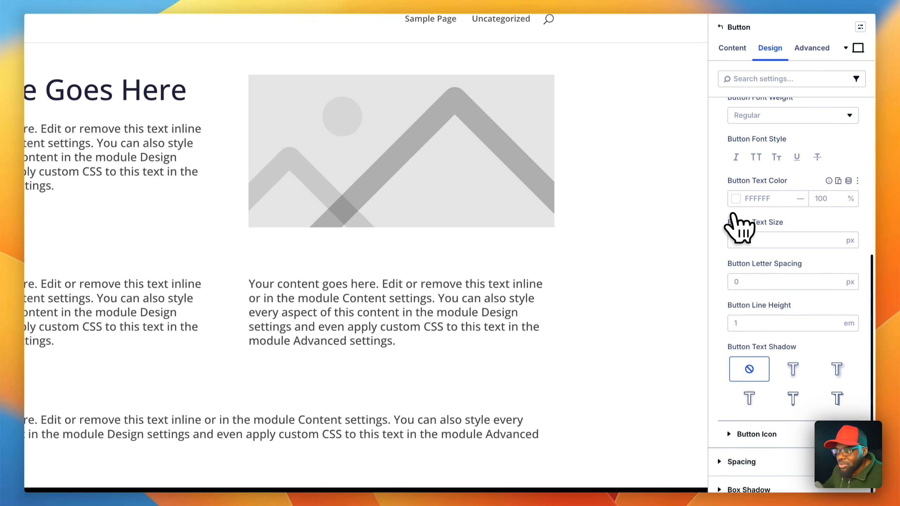
click(736, 199)
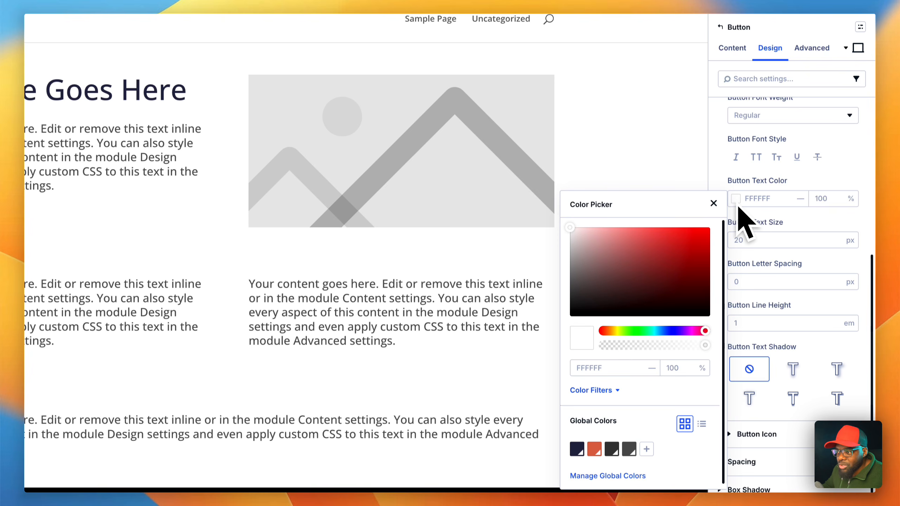
mouse_move(579, 226)
mouse_down()
mouse_move(569, 237)
mouse_move(565, 224)
mouse_up()
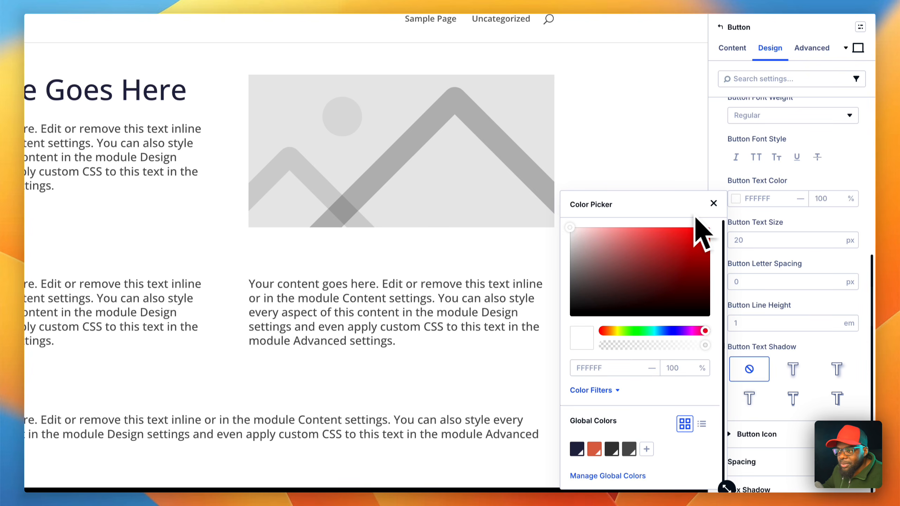
click(713, 203)
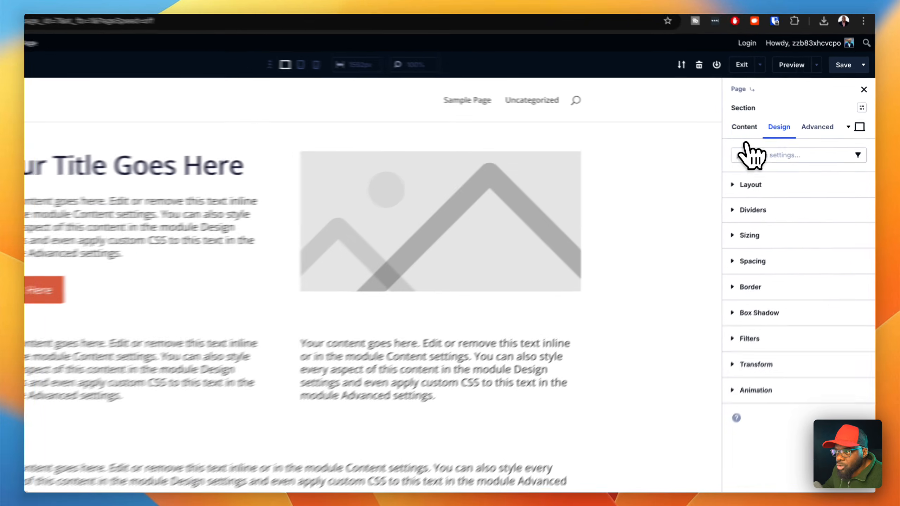
- Set the background color of the section containing the title and image to the global Primary Color
click(769, 127)
click(800, 214)
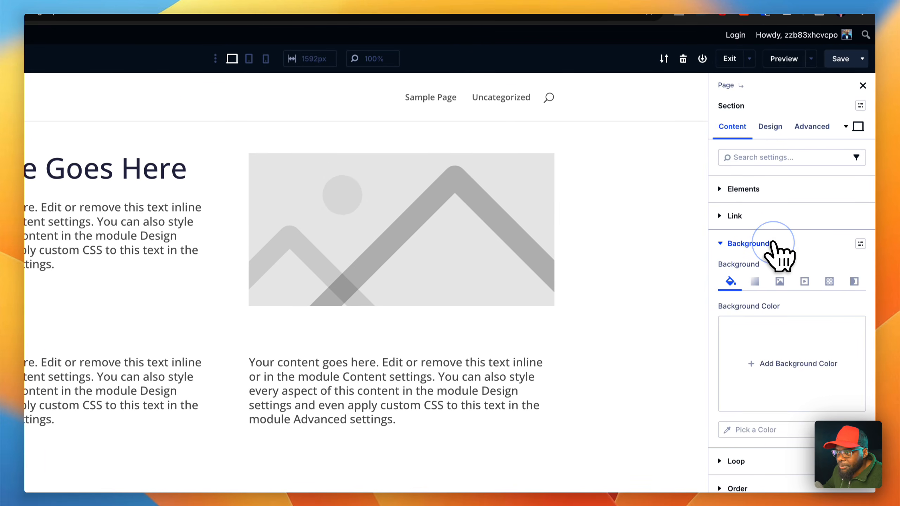
click(783, 366)
scroll(733, 383, down, 4)
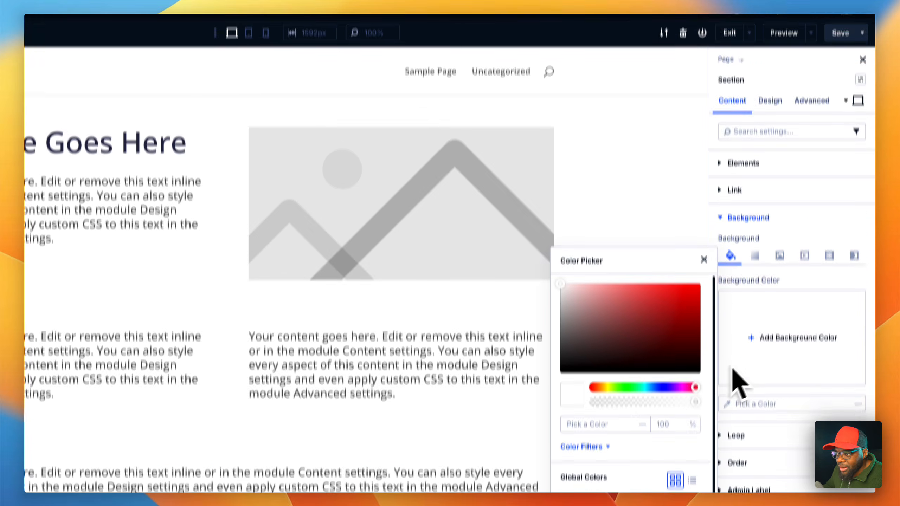
click(568, 405)
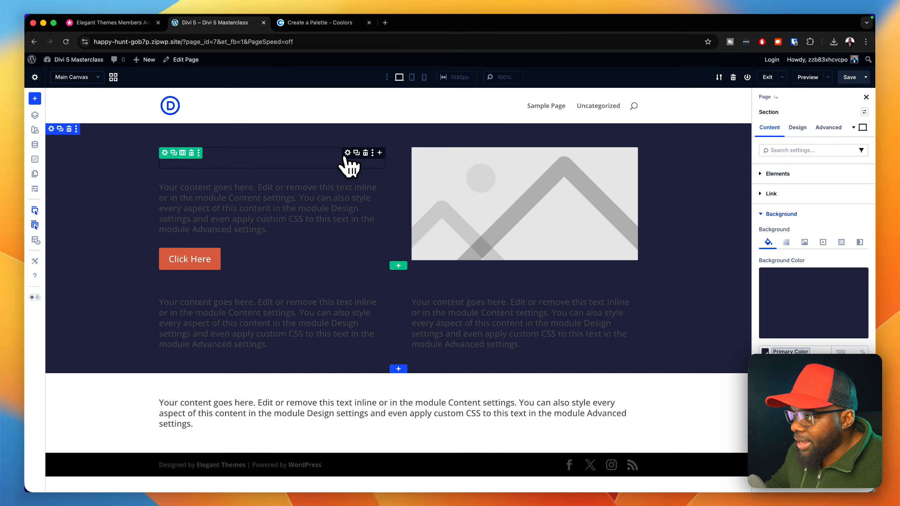
- Change the title heading's text color to the global Body Text Color
click(349, 165)
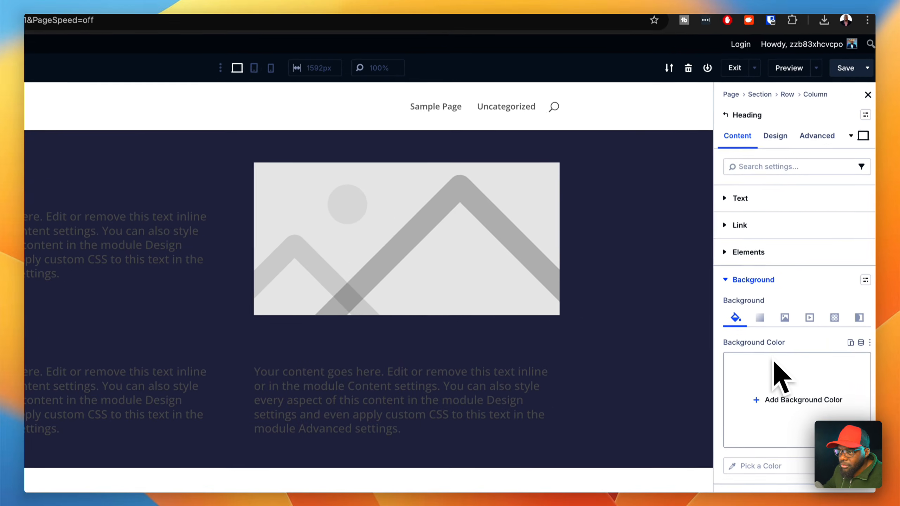
click(783, 136)
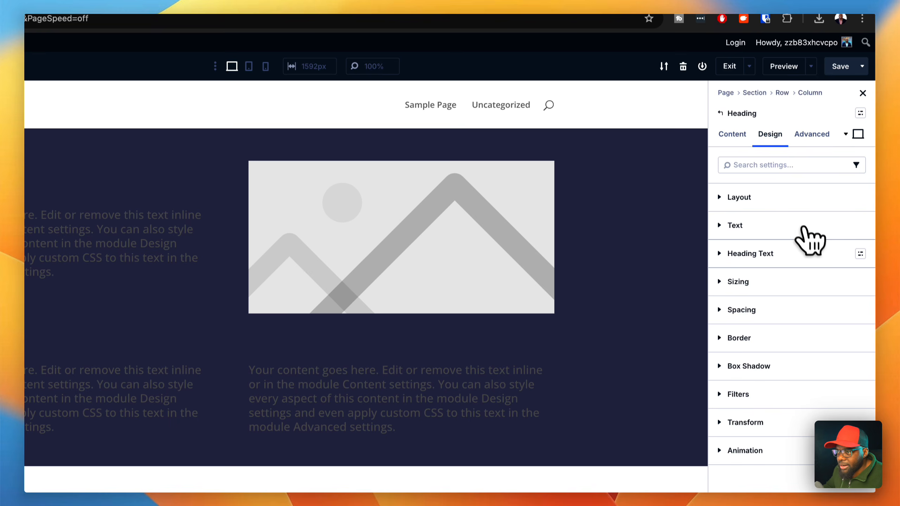
click(821, 261)
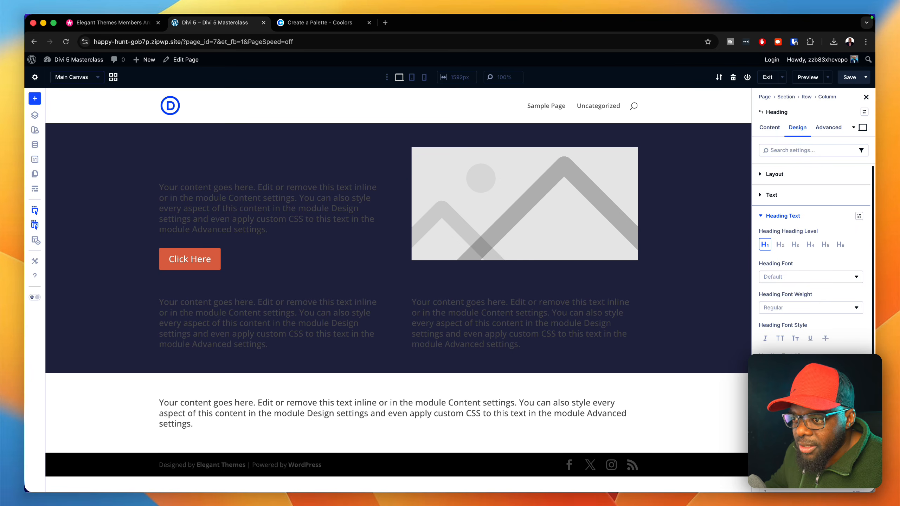
click(859, 387)
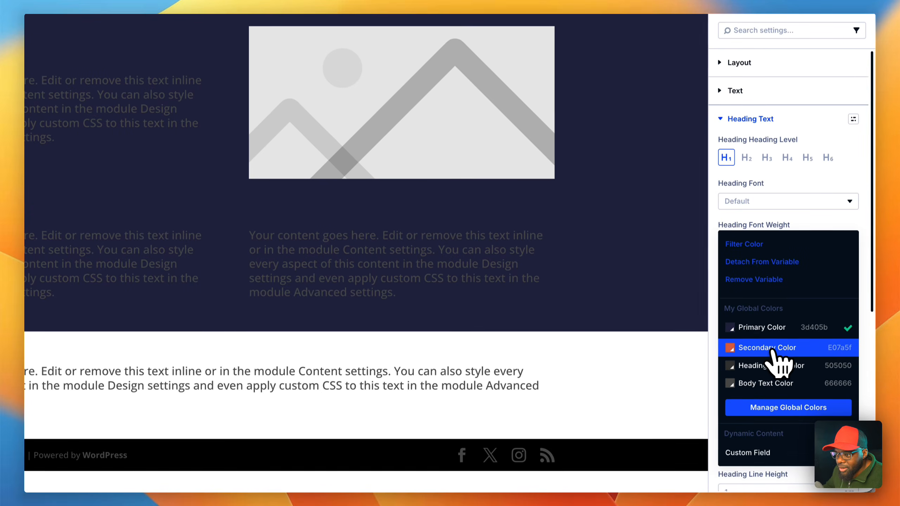
click(762, 384)
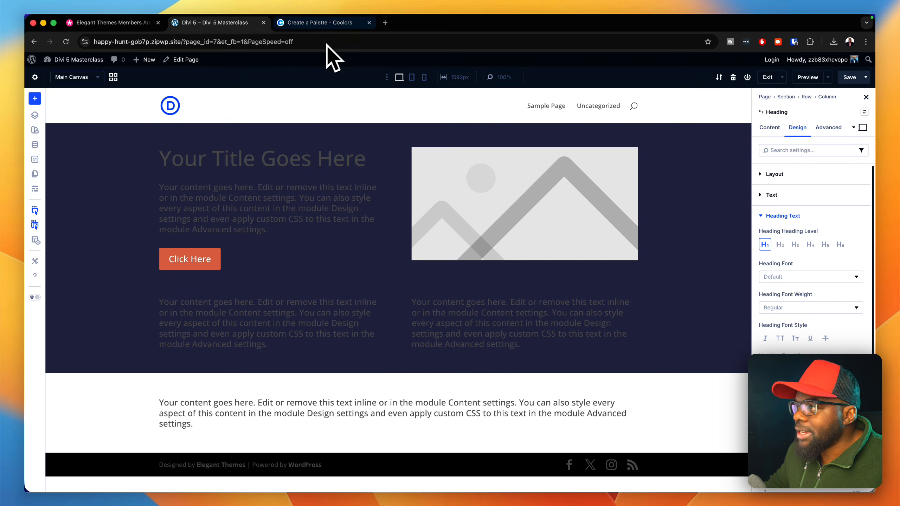
- Switch to Coolors, generate new palettes and copy the Cinnamon Wood color C2714F
click(333, 24)
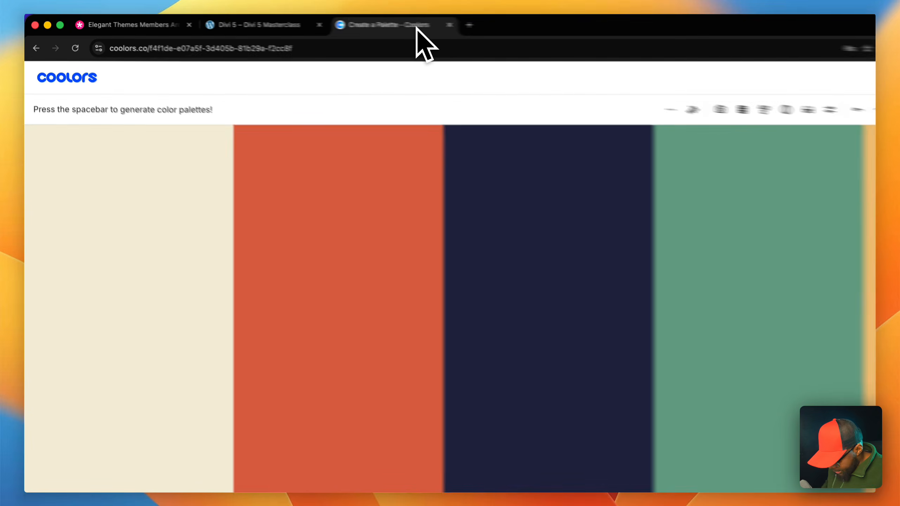
key(space)
key(space)
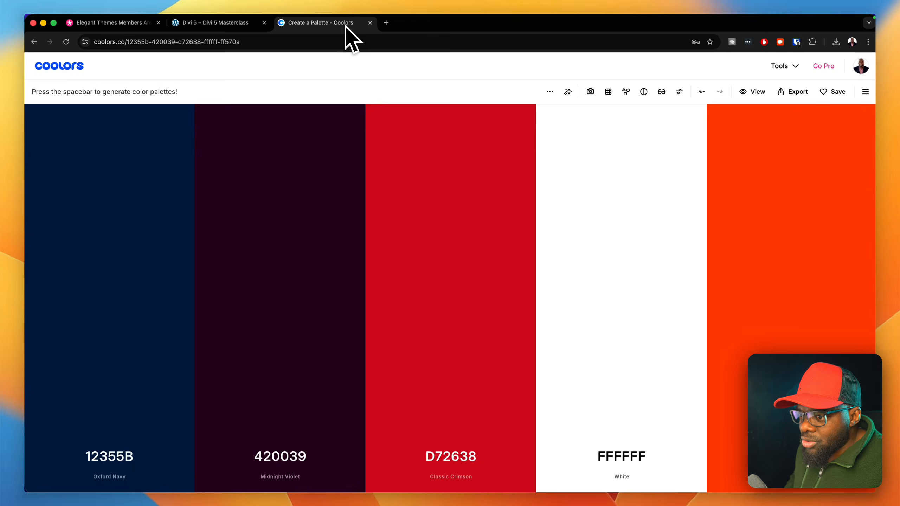
key(space)
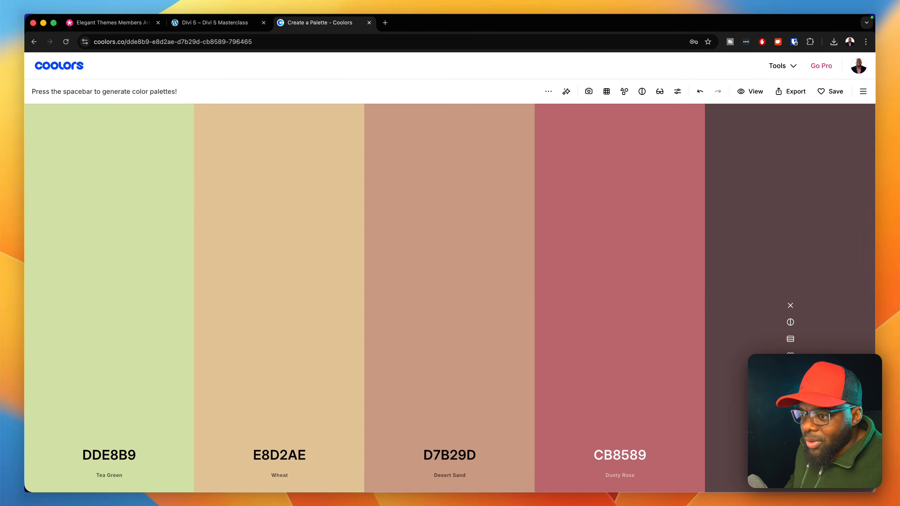
key(space)
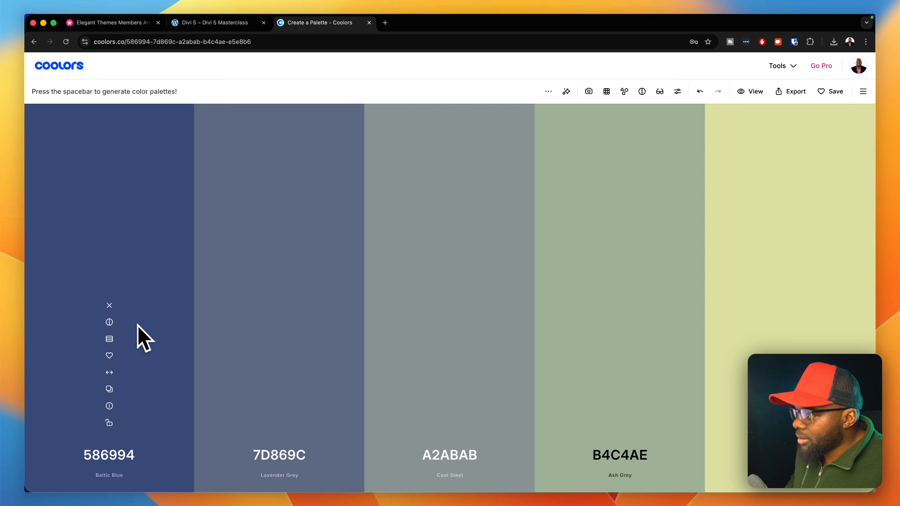
drag(109, 372, 257, 381)
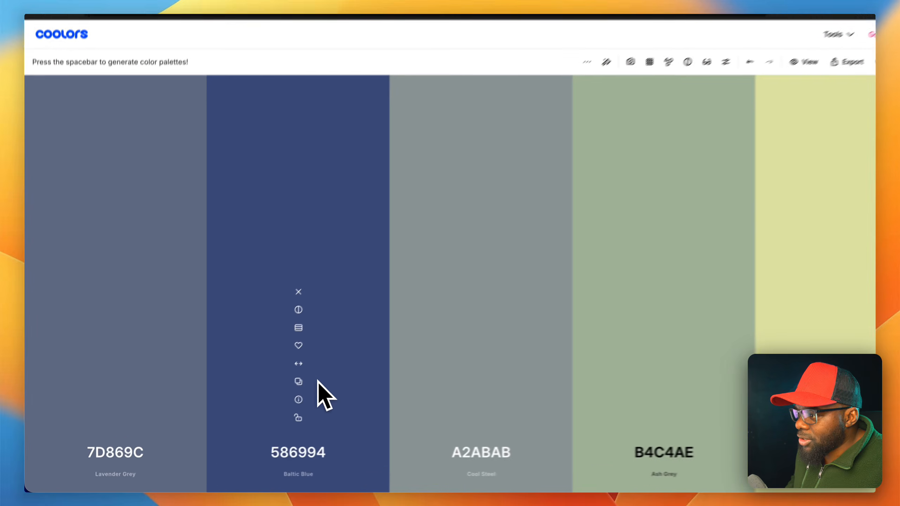
key(space)
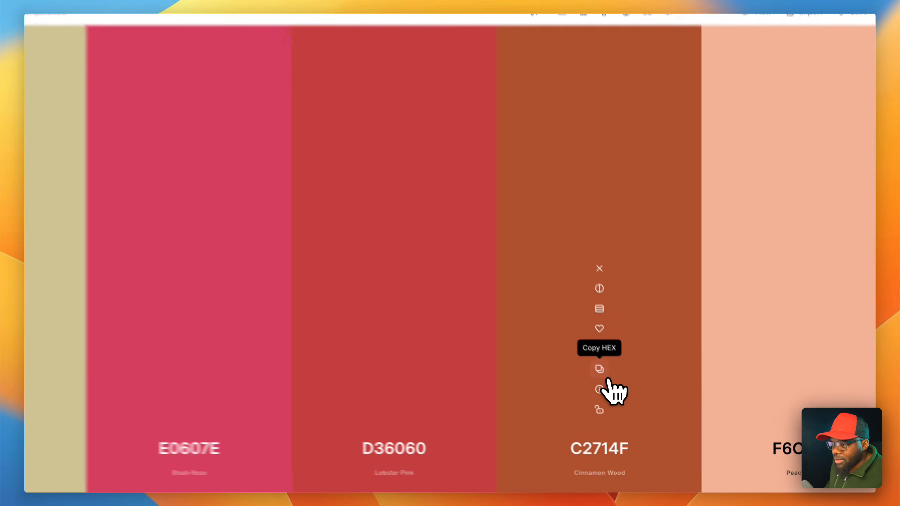
click(620, 389)
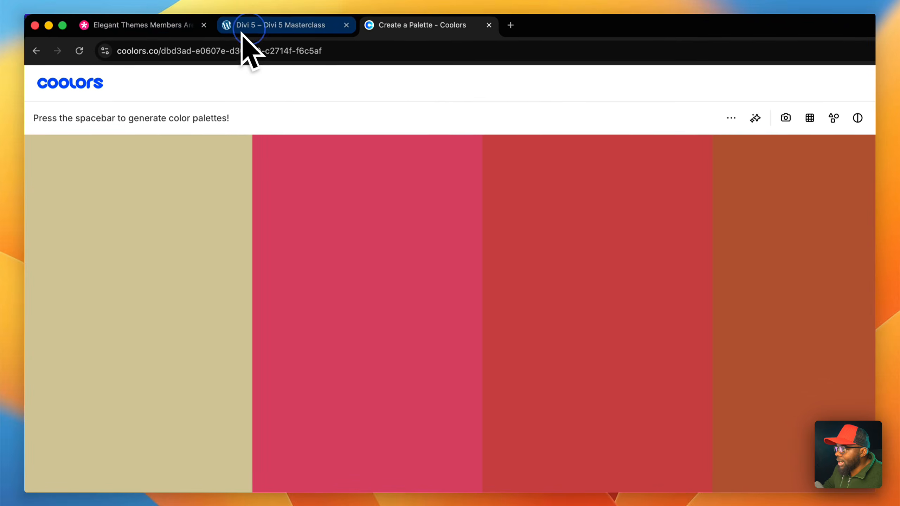
- Return to the Divi builder, set the global Primary Color variable to C2714F and close the color picker
click(248, 28)
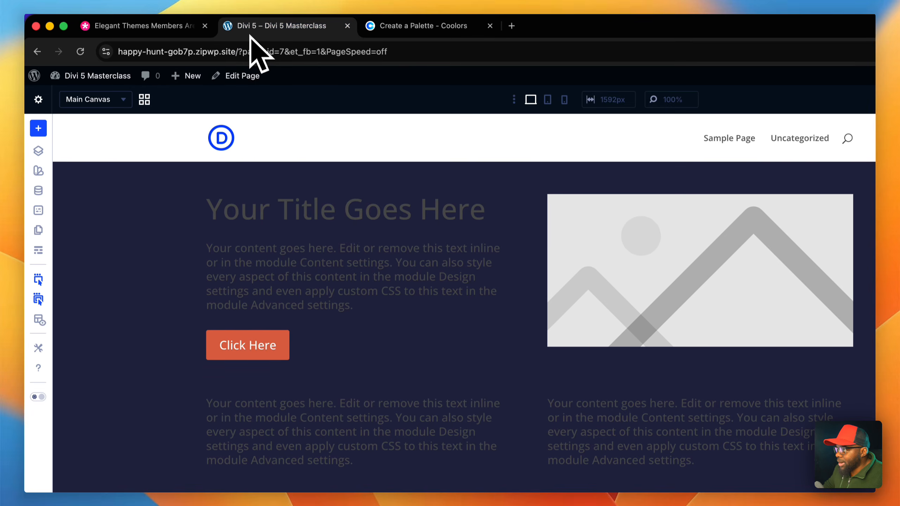
click(238, 212)
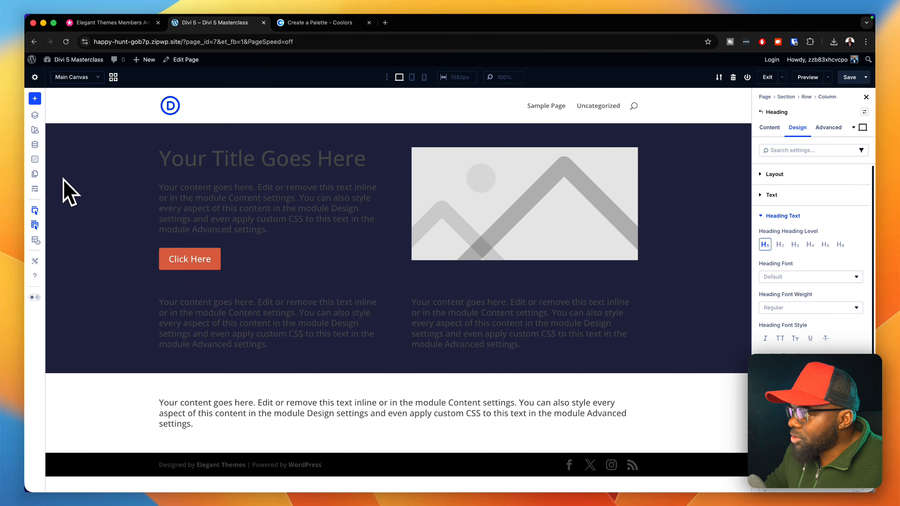
click(34, 144)
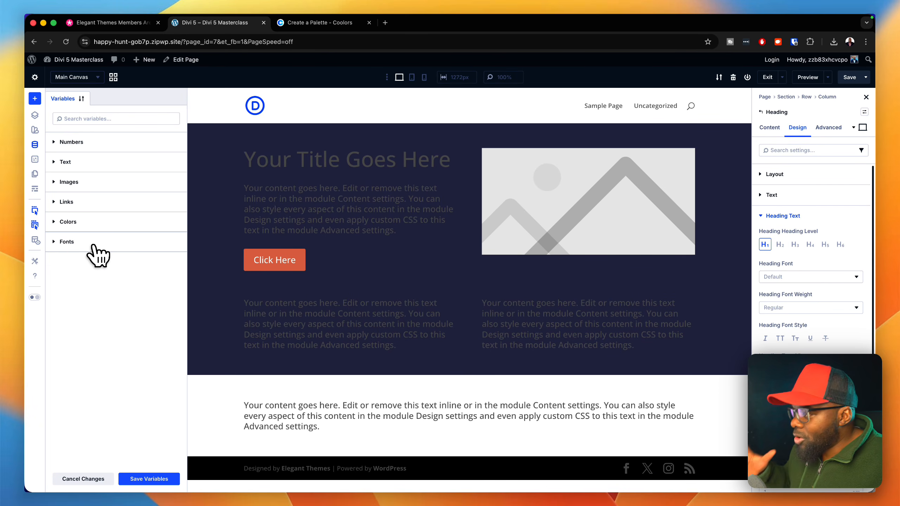
click(94, 223)
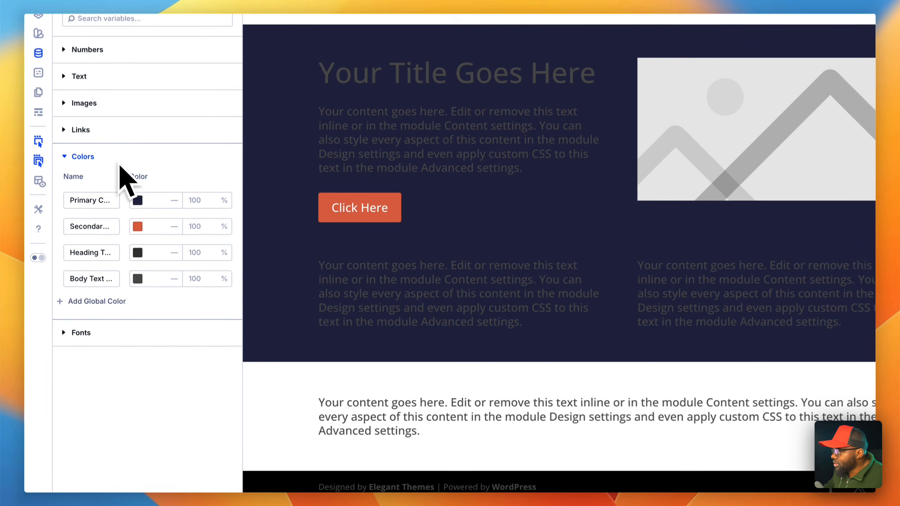
click(139, 199)
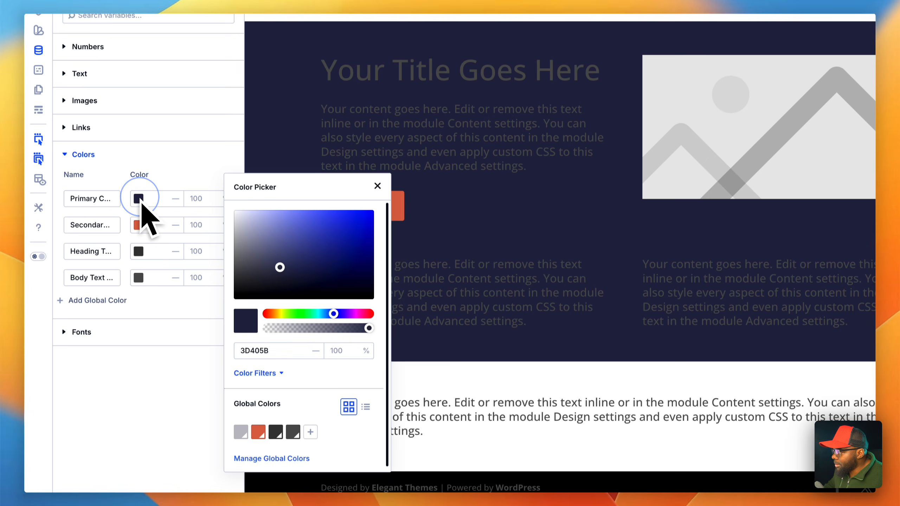
double_click(293, 349)
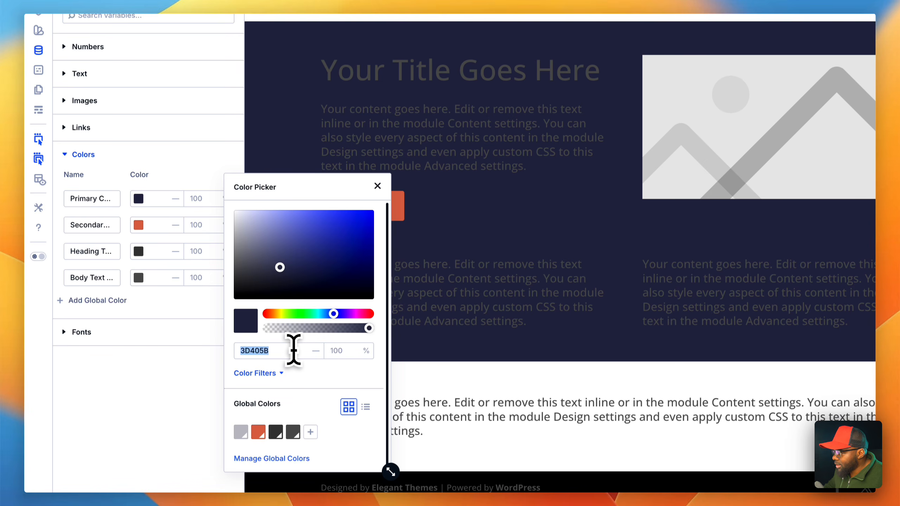
key(super+v)
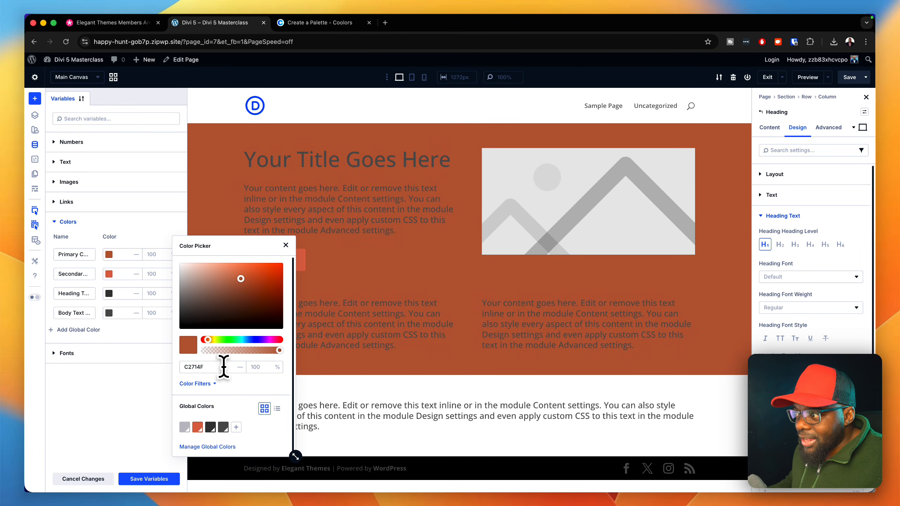
click(286, 245)
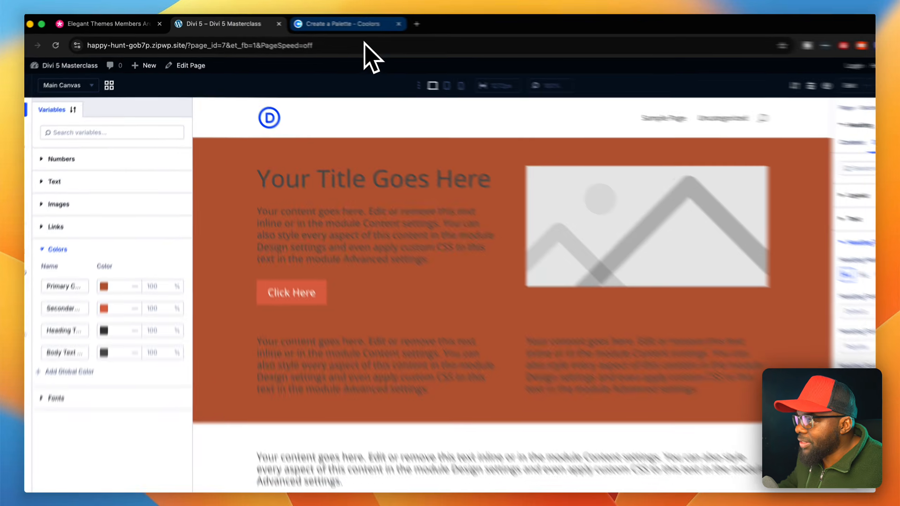
- Switch to Coolors, lock the Cinnamon Wood color, regenerate the palette and copy the Golden Glow color E0CA3C
click(319, 23)
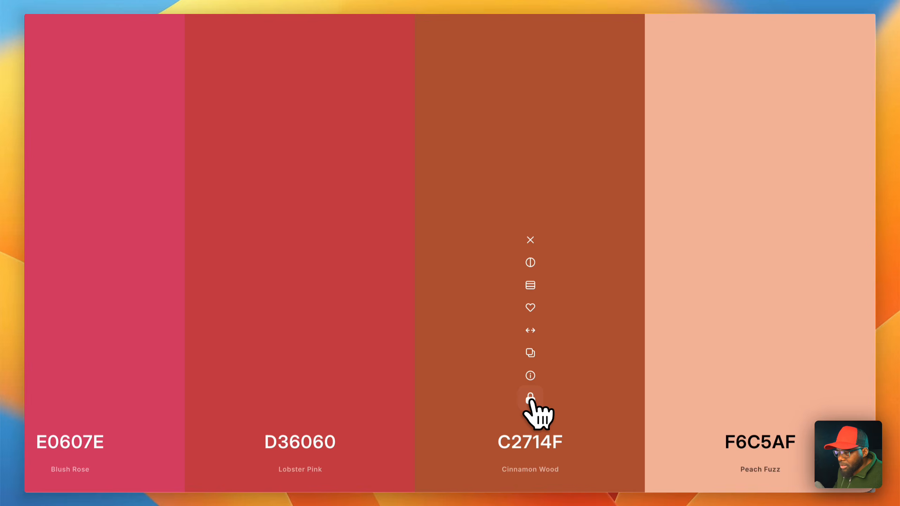
key(space)
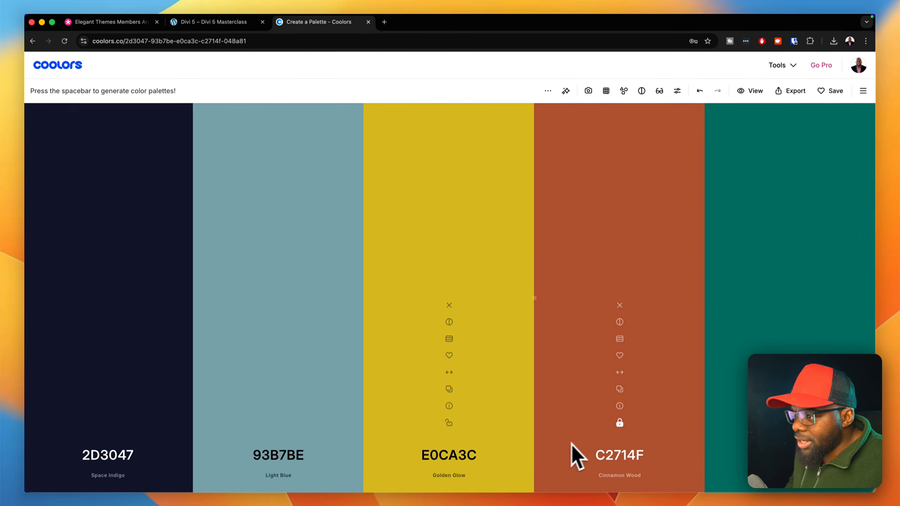
click(451, 391)
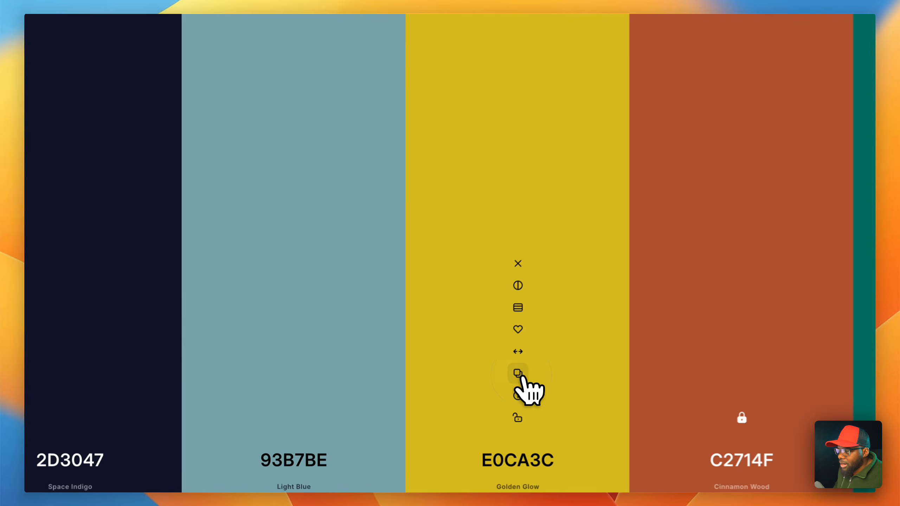
- Return to the Divi builder, set the global Secondary Color variable to E0CA3C, save the variables and close the variable manager
click(248, 28)
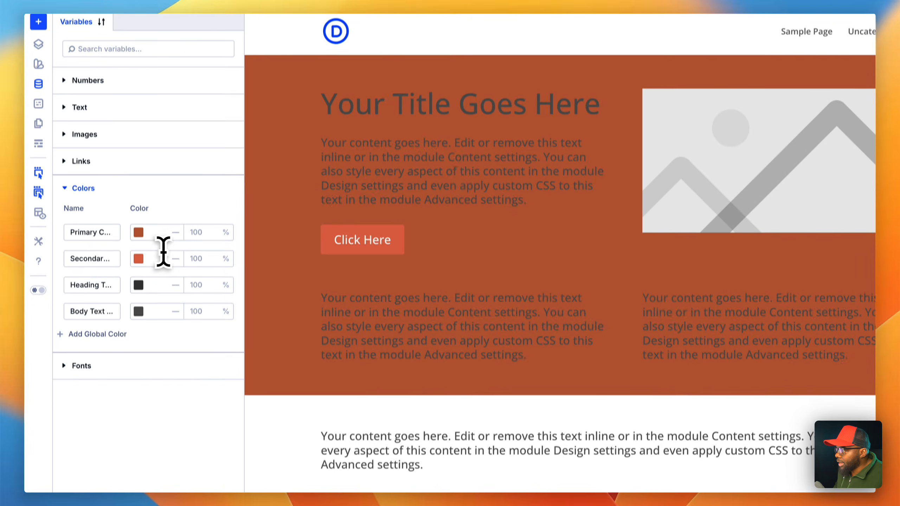
click(138, 365)
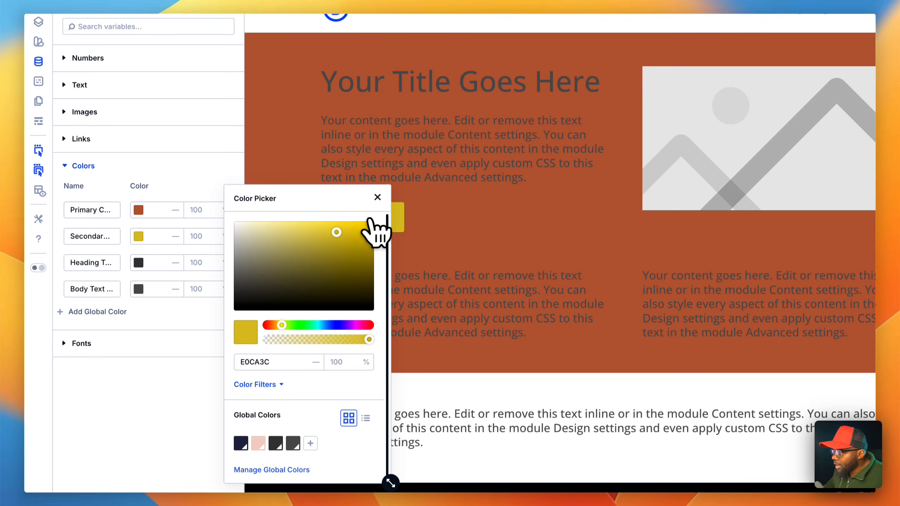
click(377, 198)
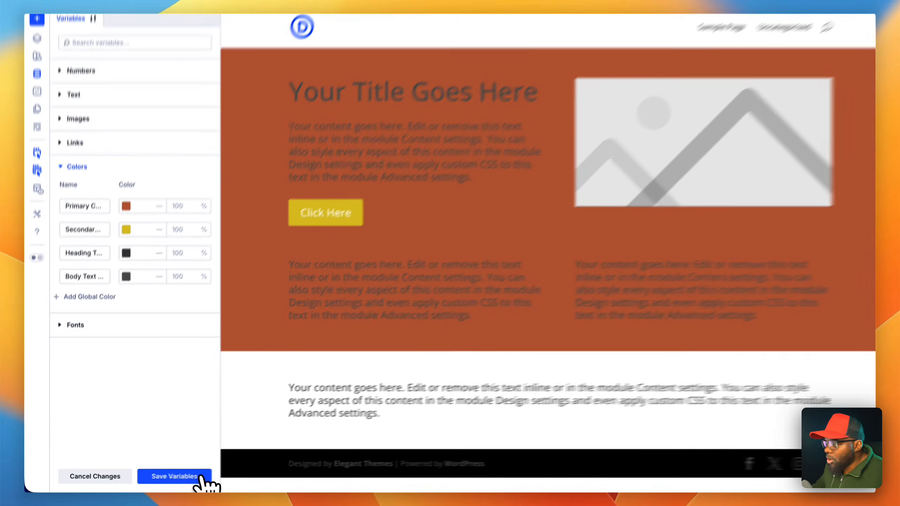
click(149, 479)
click(223, 475)
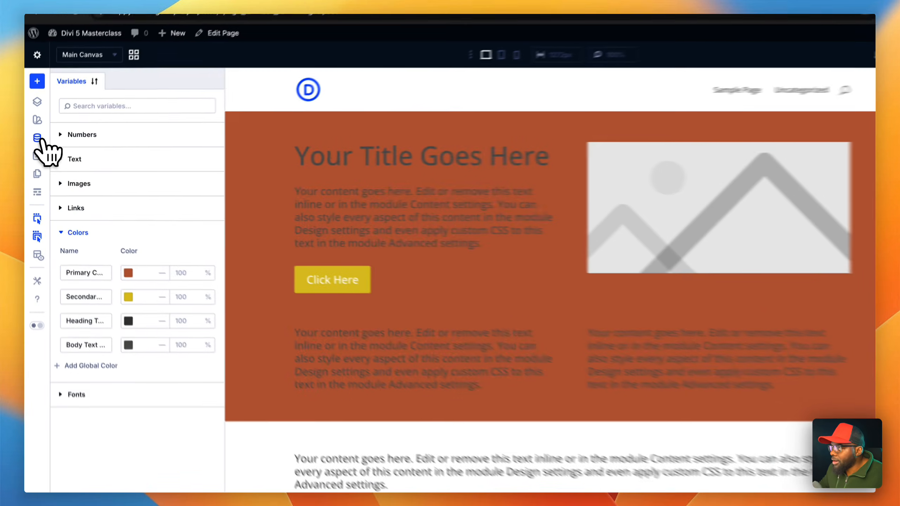
click(35, 144)
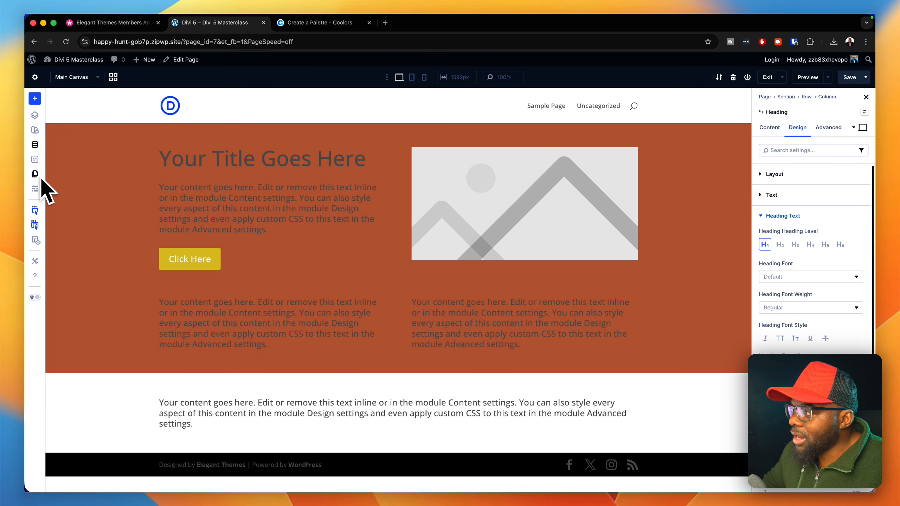
- Turn on X-Ray mode and remove the Primary Color background from the first section
click(36, 213)
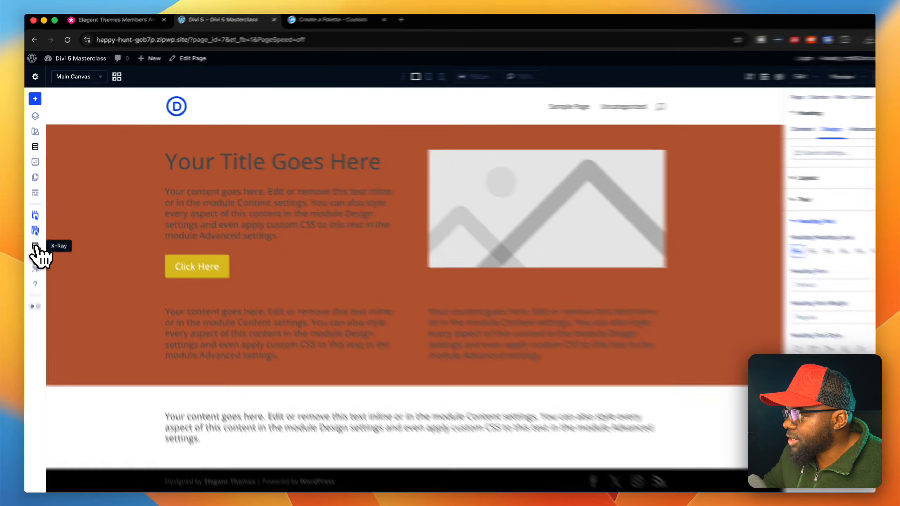
click(35, 246)
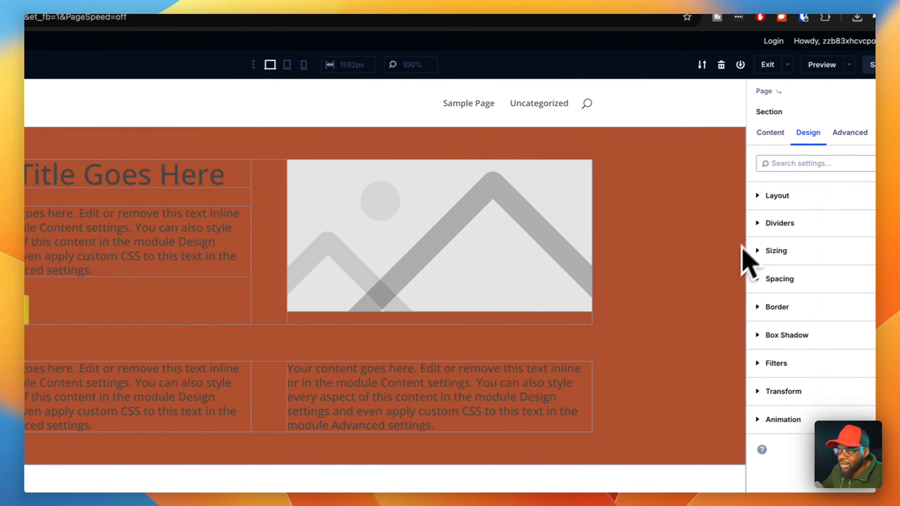
click(733, 143)
click(755, 258)
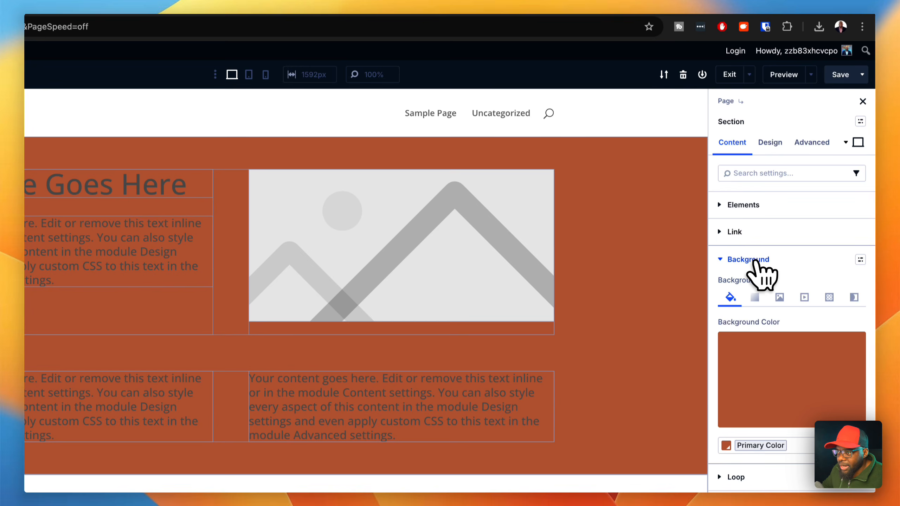
click(851, 345)
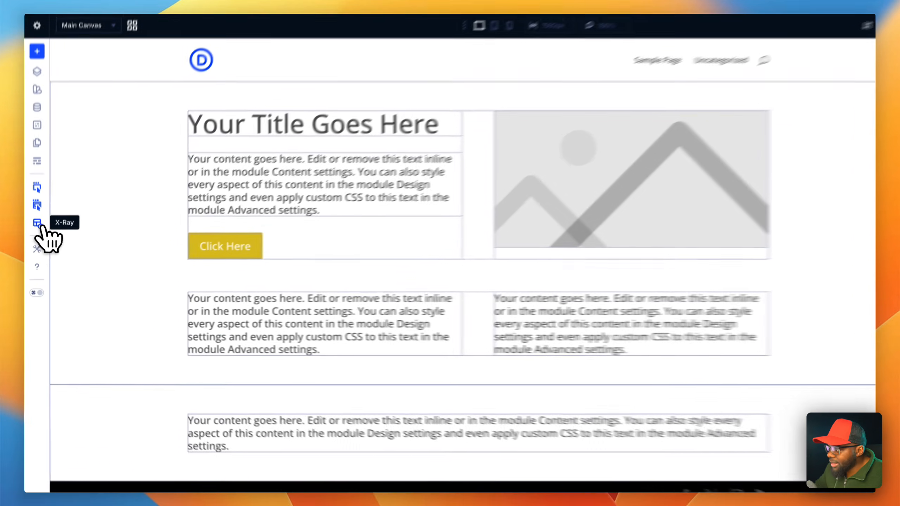
- Toggle X-Ray mode off and on to compare the page with and without element outlines, leaving it on
click(33, 242)
click(39, 213)
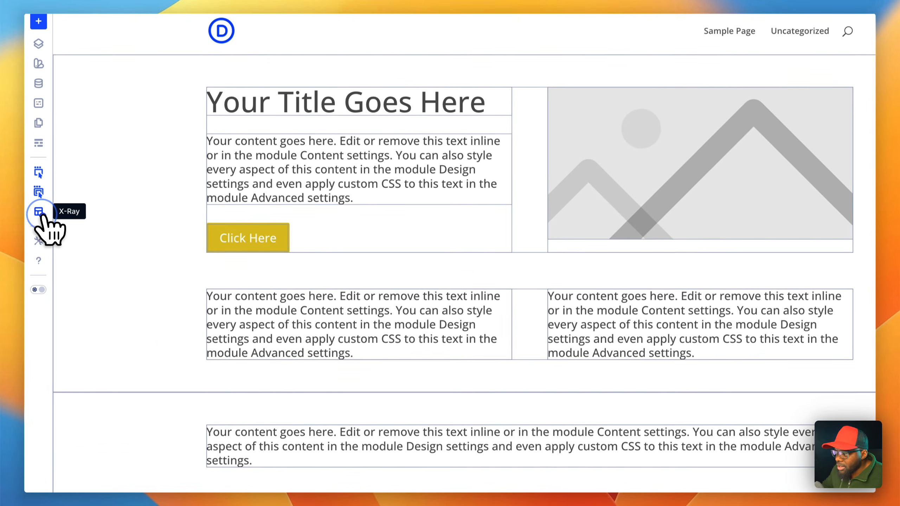
click(39, 213)
click(38, 212)
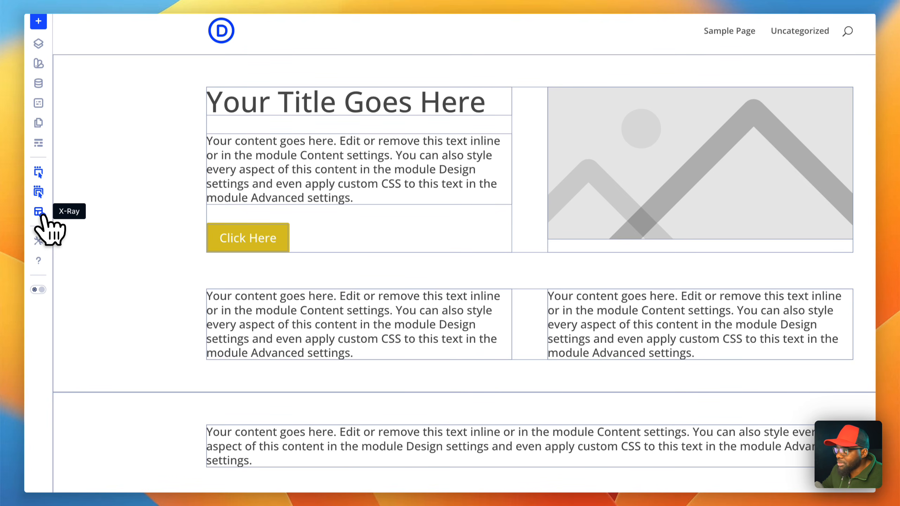
click(39, 213)
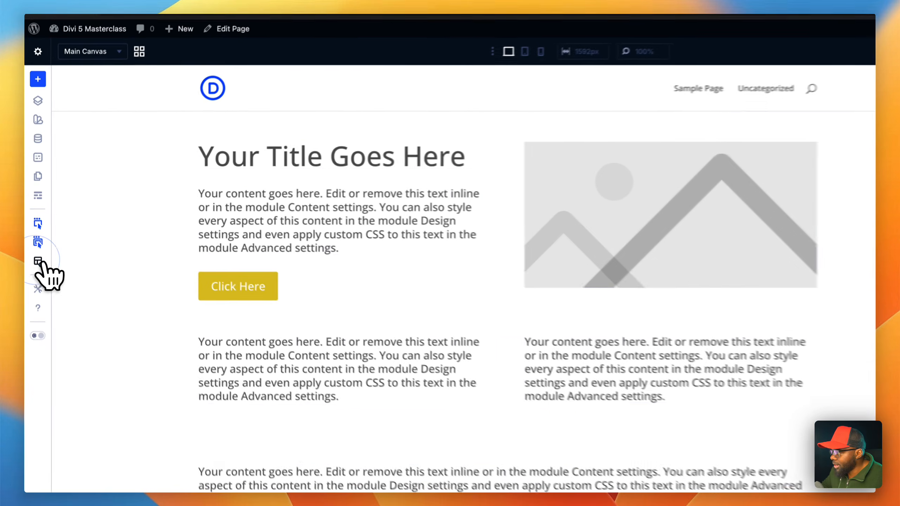
click(35, 240)
click(36, 241)
click(36, 241)
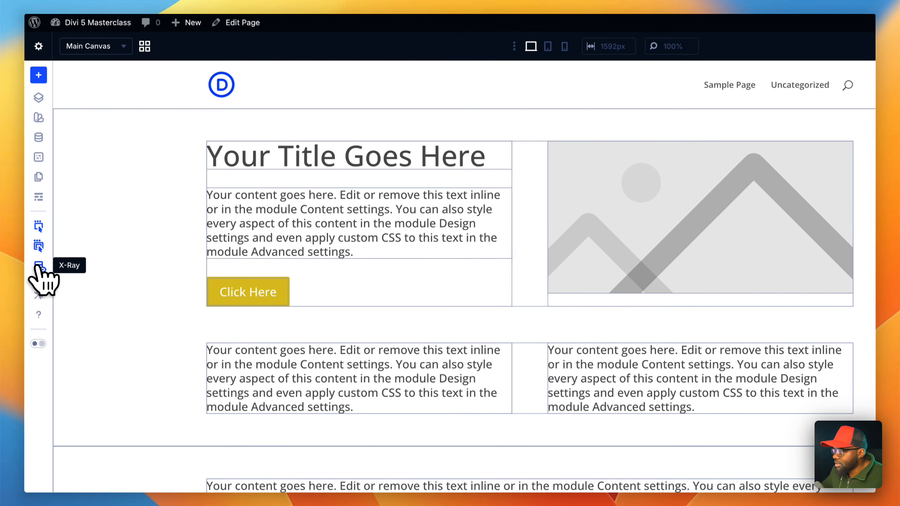
click(64, 246)
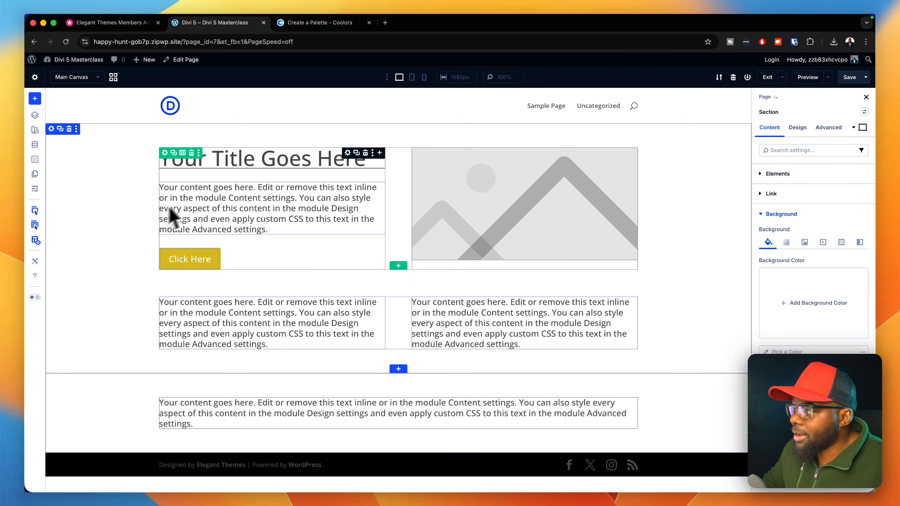
- Add a blank global number variable, examine the units available for its value, and close the variable manager
click(35, 145)
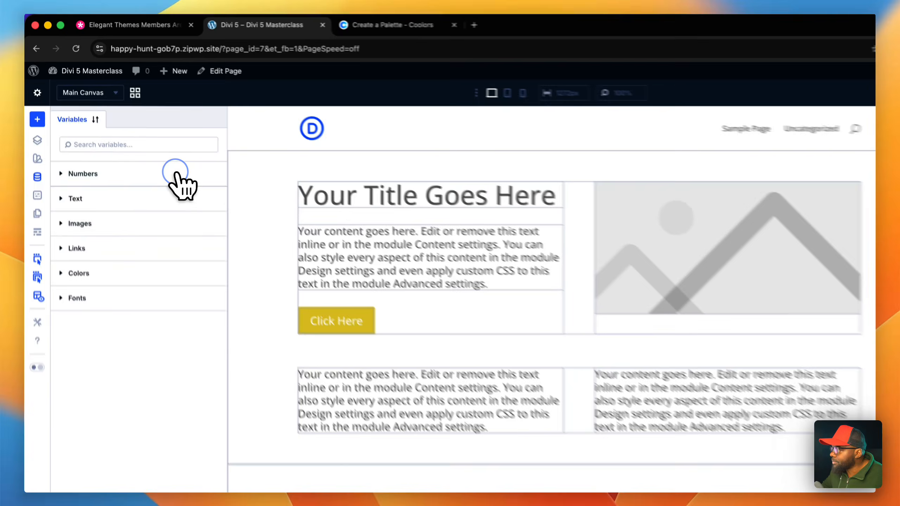
click(146, 142)
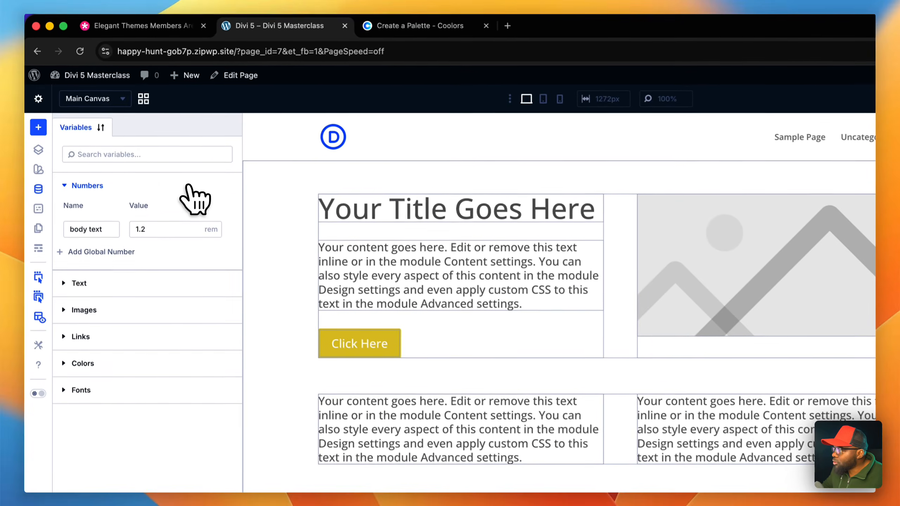
click(118, 253)
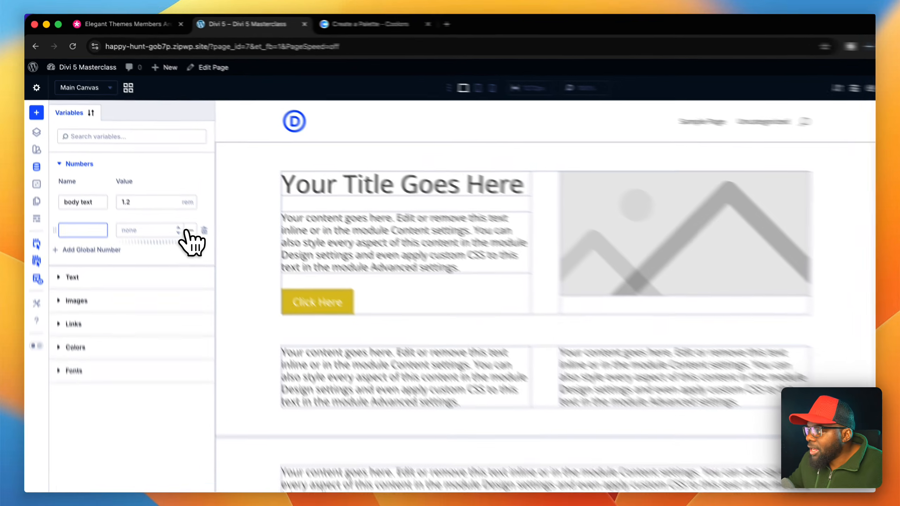
click(156, 198)
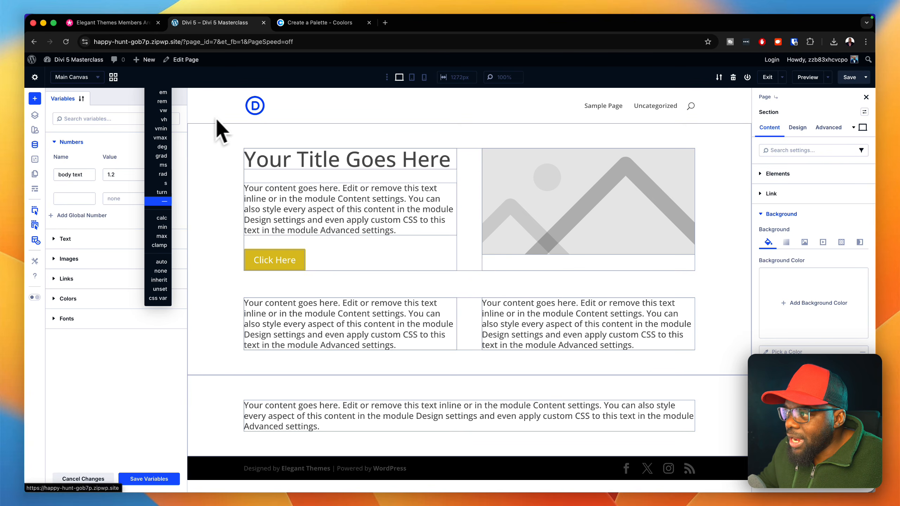
click(298, 120)
click(35, 145)
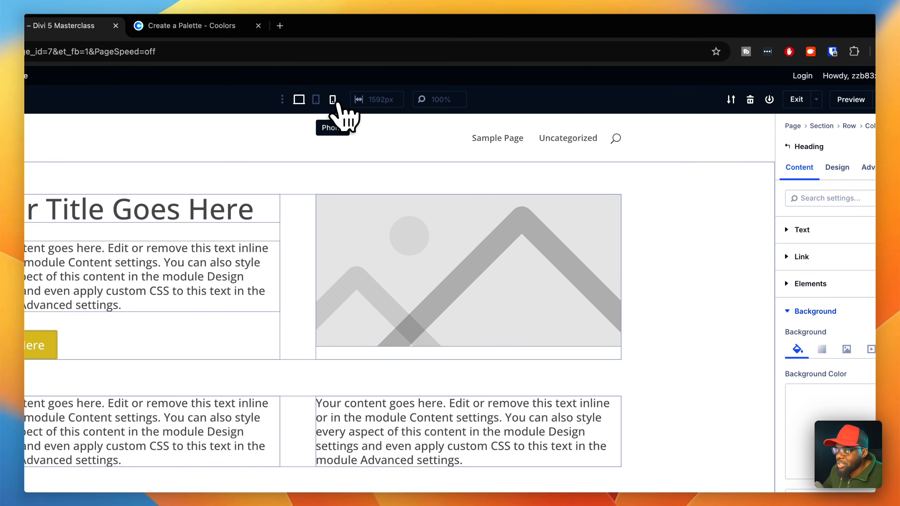
- Set the title heading's text size to 36 for the phone view
click(333, 101)
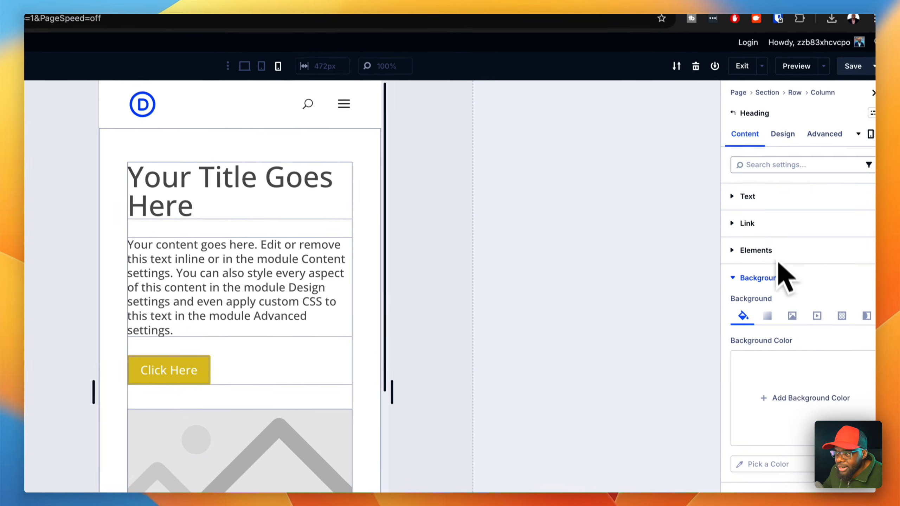
click(783, 135)
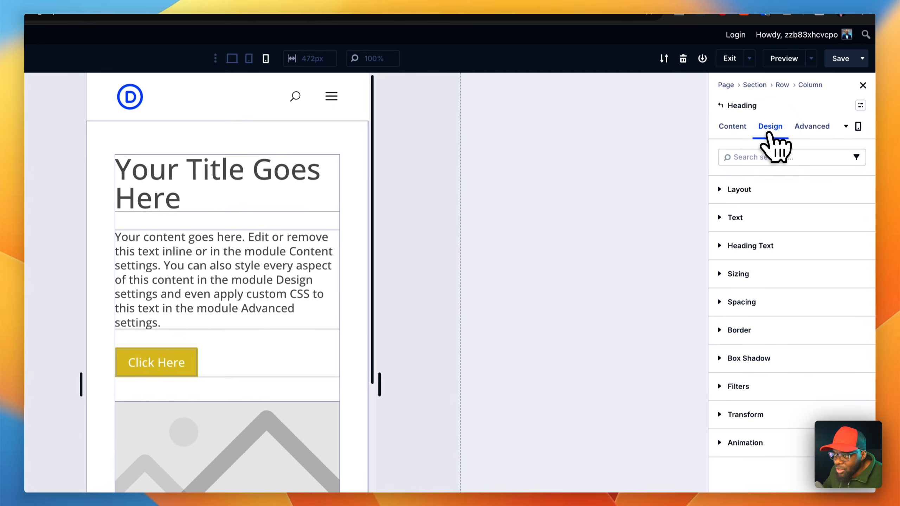
click(783, 255)
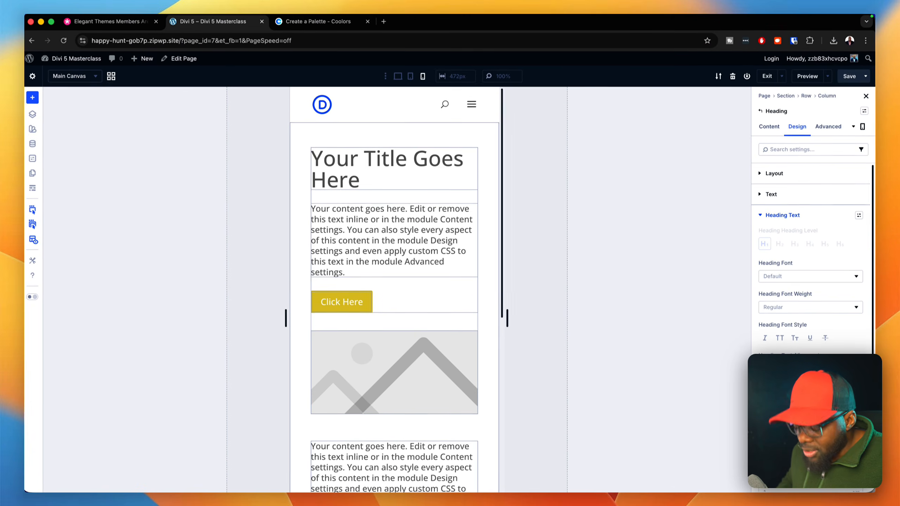
text(36)
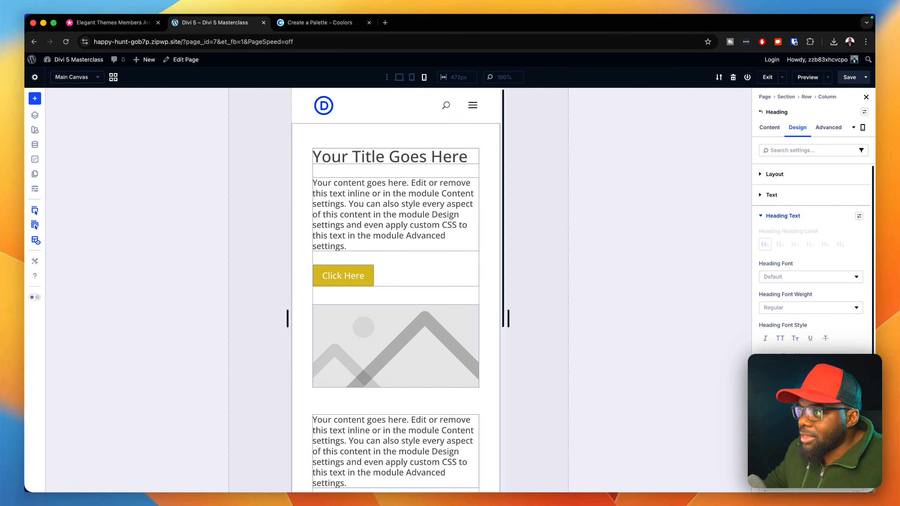
- Compare the title heading's size between the desktop and phone views, ending in desktop view
click(399, 77)
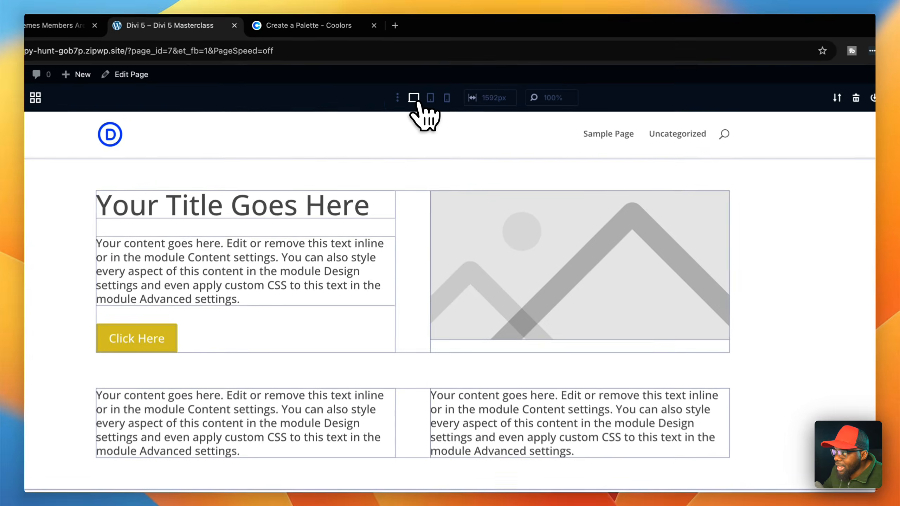
click(449, 100)
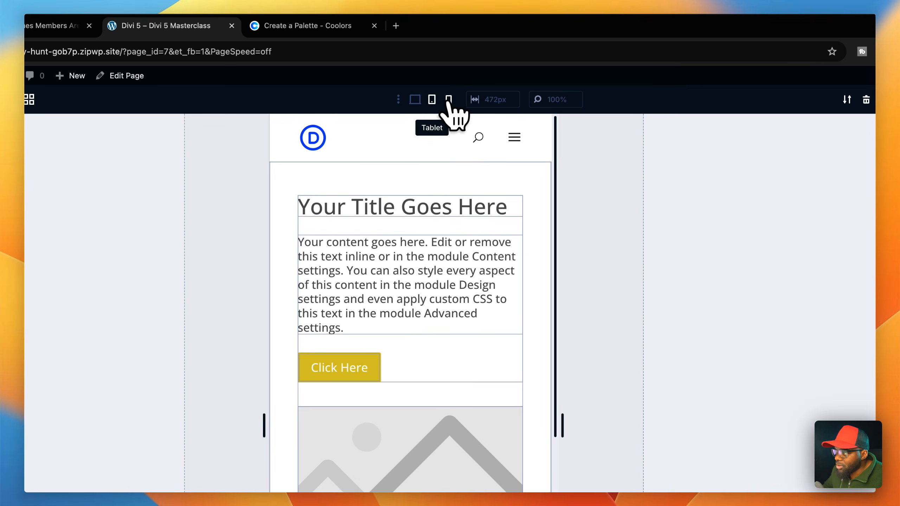
click(417, 102)
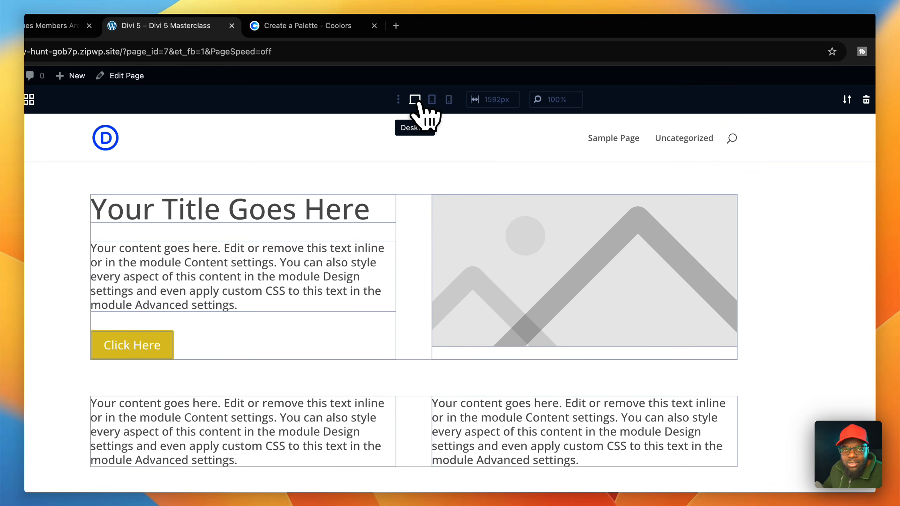
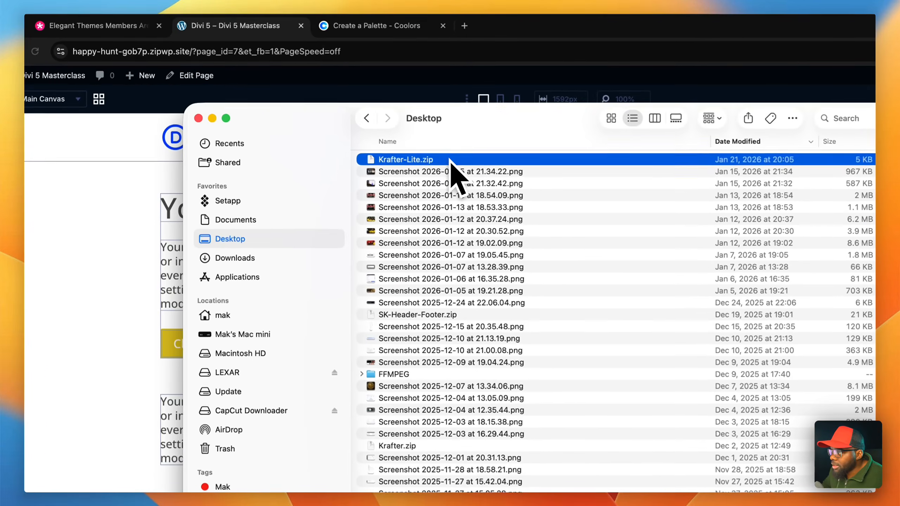
- Extract the Krafter-Lite.zip archive on the desktop, then save the page in the Divi Builder
double_click(450, 159)
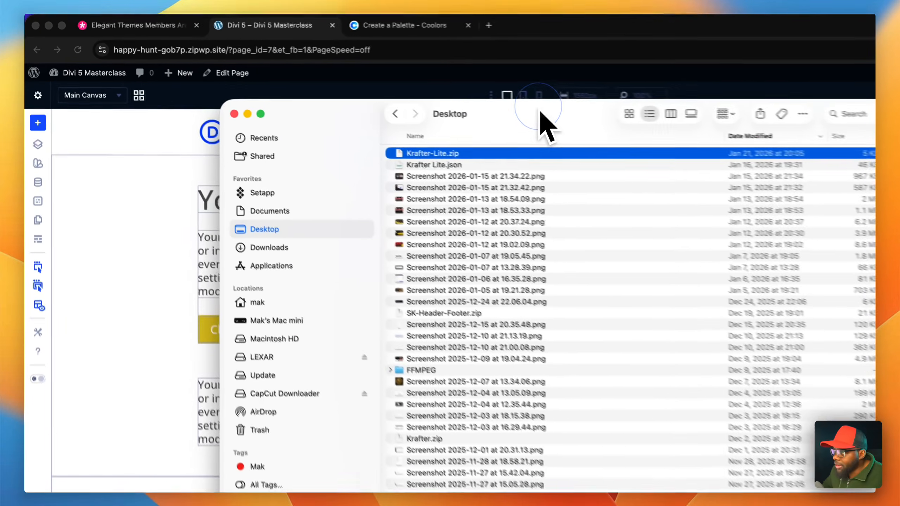
drag(425, 87, 0, 159)
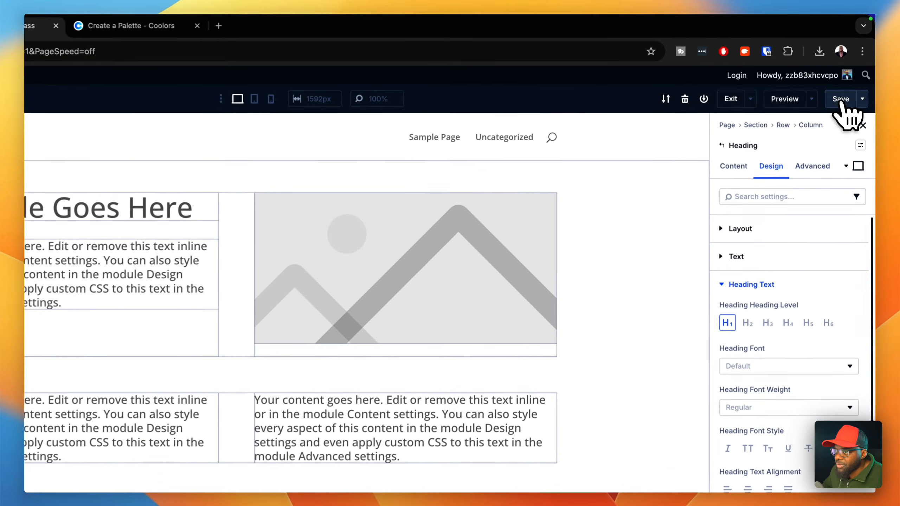
click(849, 77)
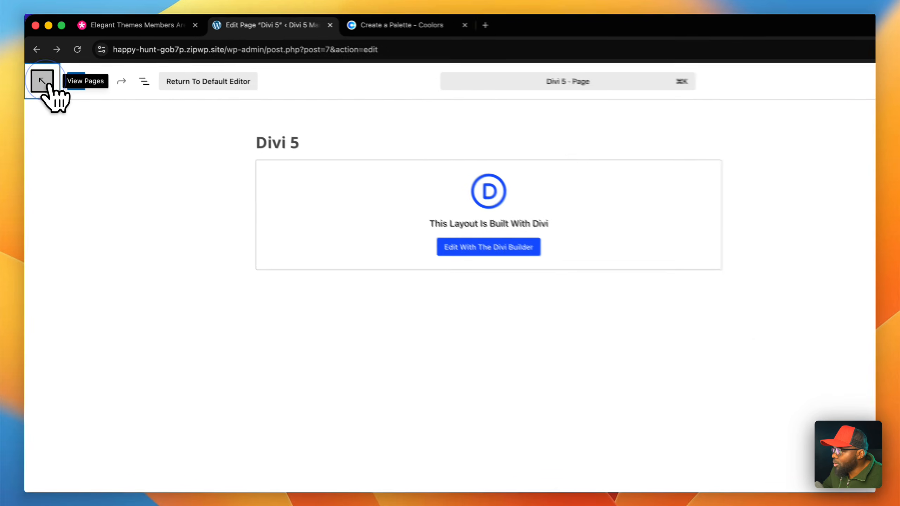
- Return to the WordPress admin and bring up the layout import options in the Divi Library
click(39, 67)
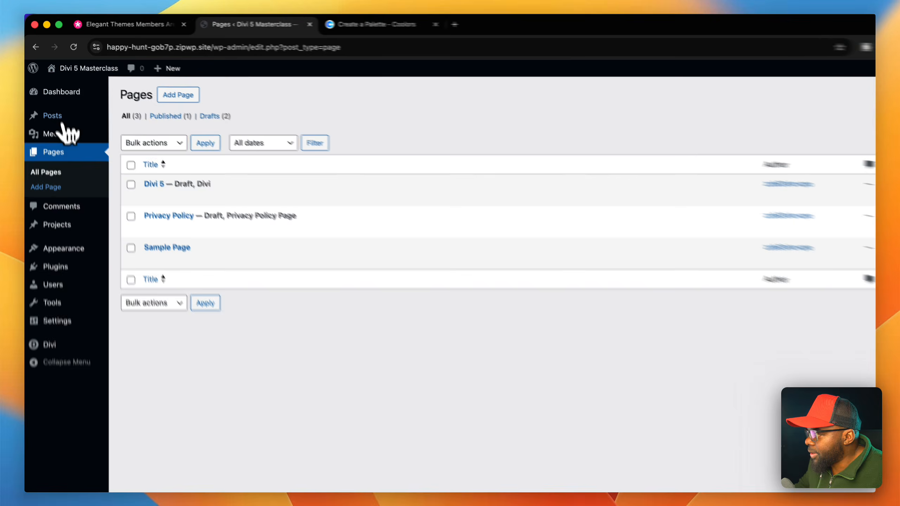
mouse_move(67, 291)
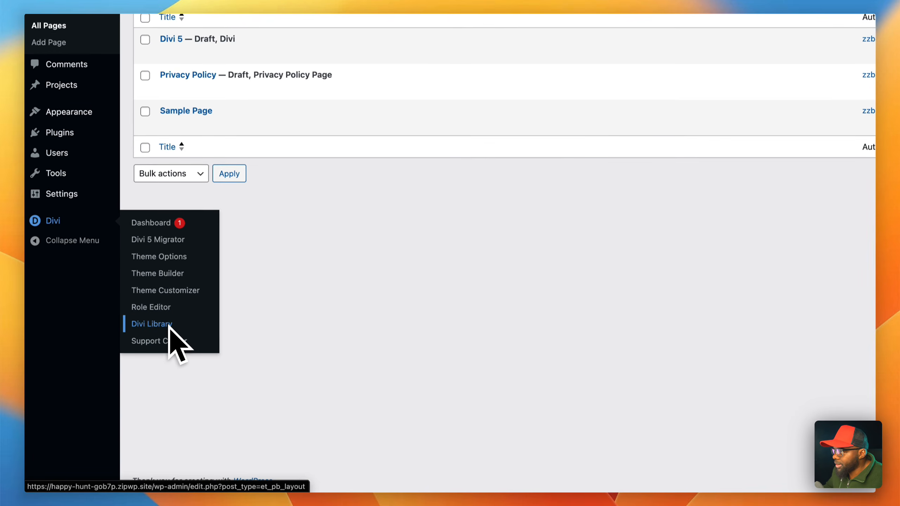
click(169, 326)
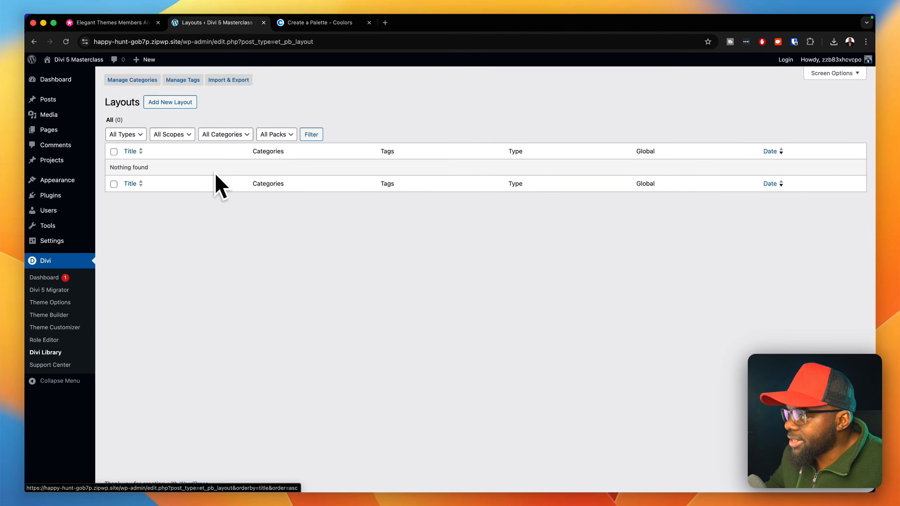
click(230, 80)
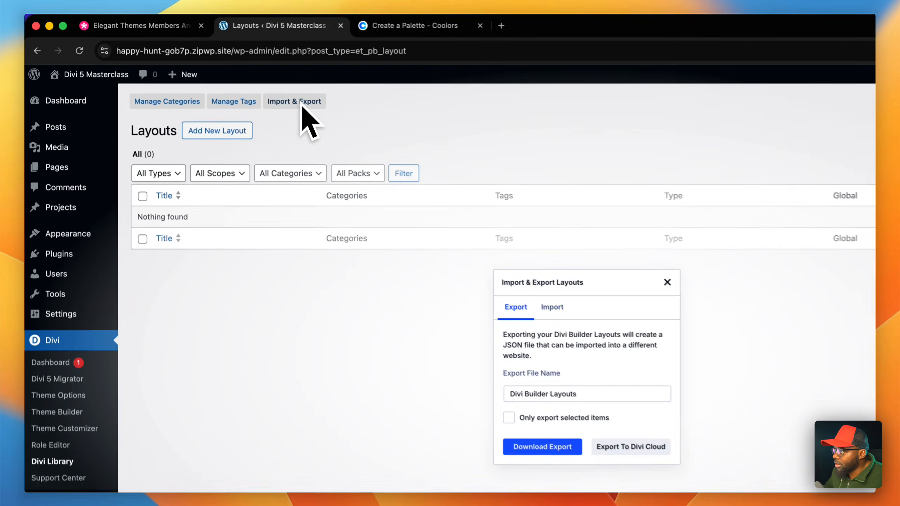
click(563, 313)
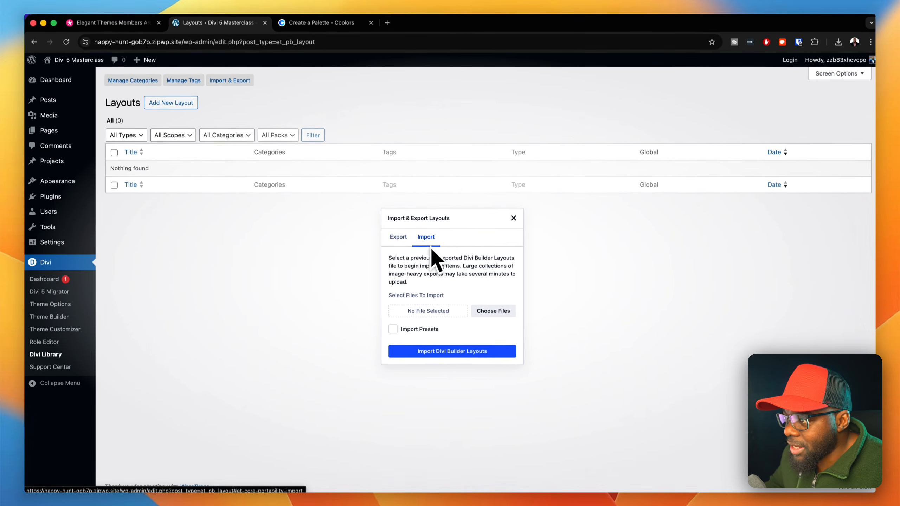
- Import the Krafter Lite.json layouts file from the Desktop folder into the Divi Library with Import Presets enabled
click(391, 327)
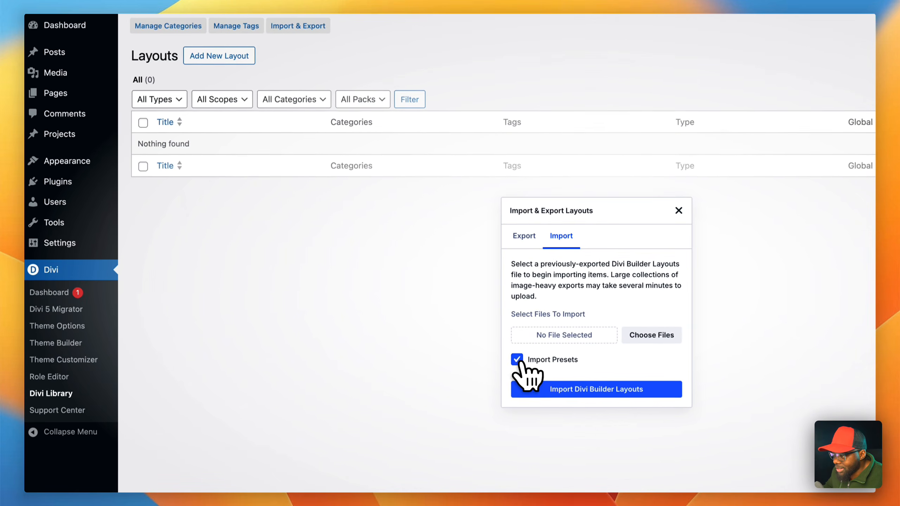
click(666, 339)
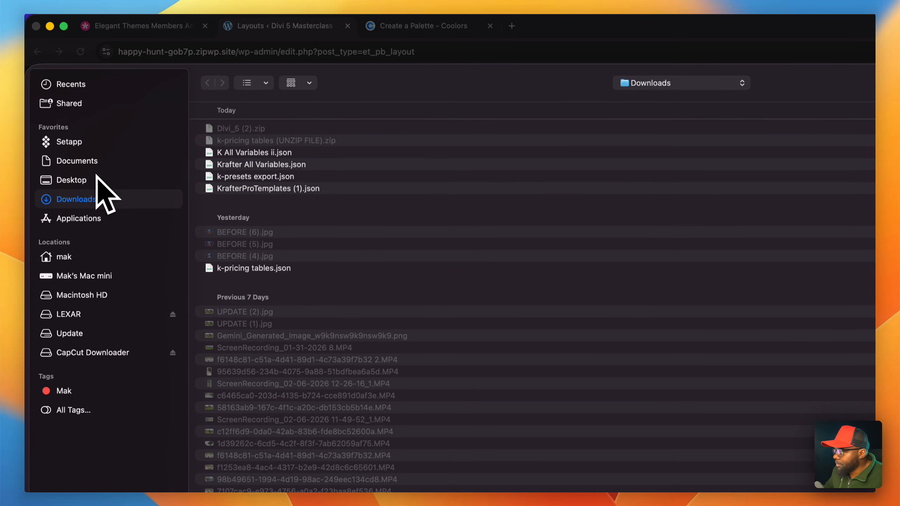
click(95, 160)
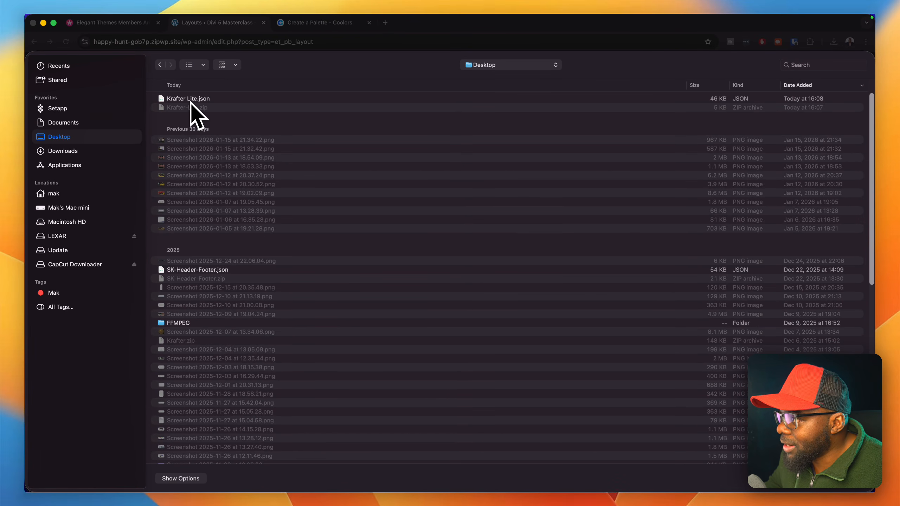
click(235, 99)
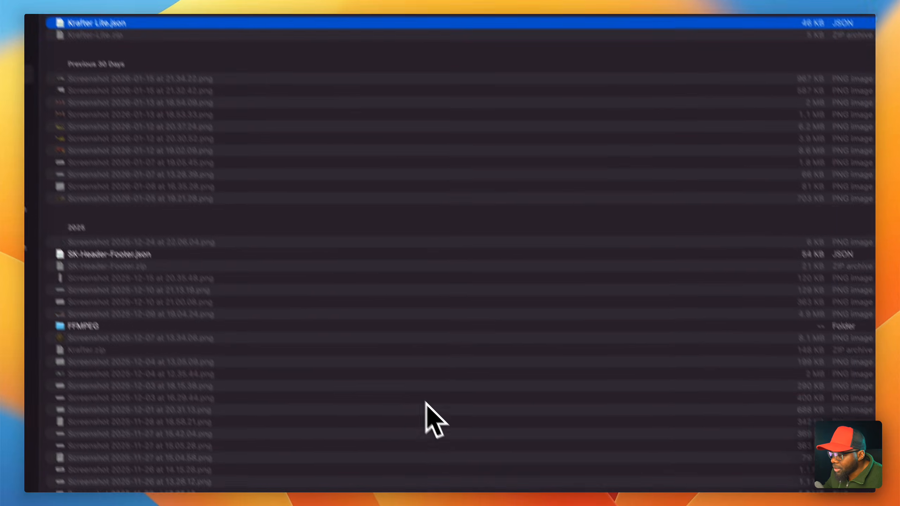
click(841, 474)
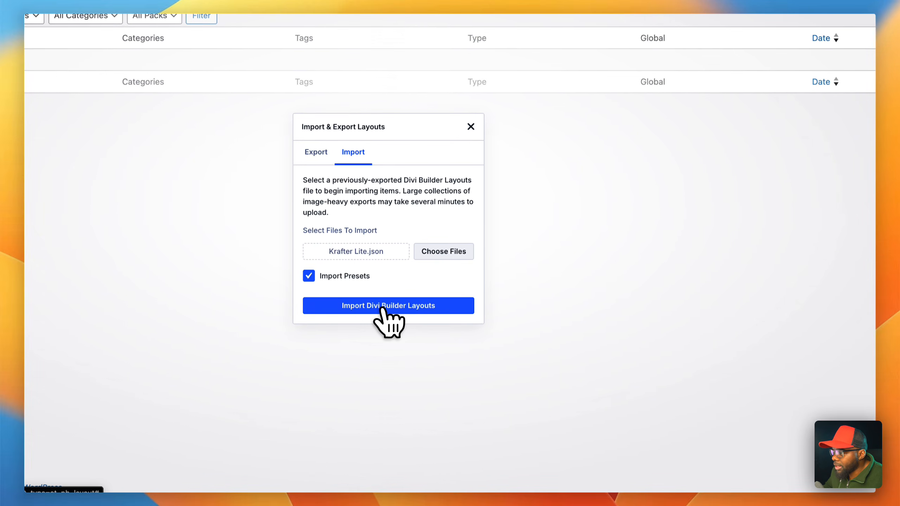
click(381, 308)
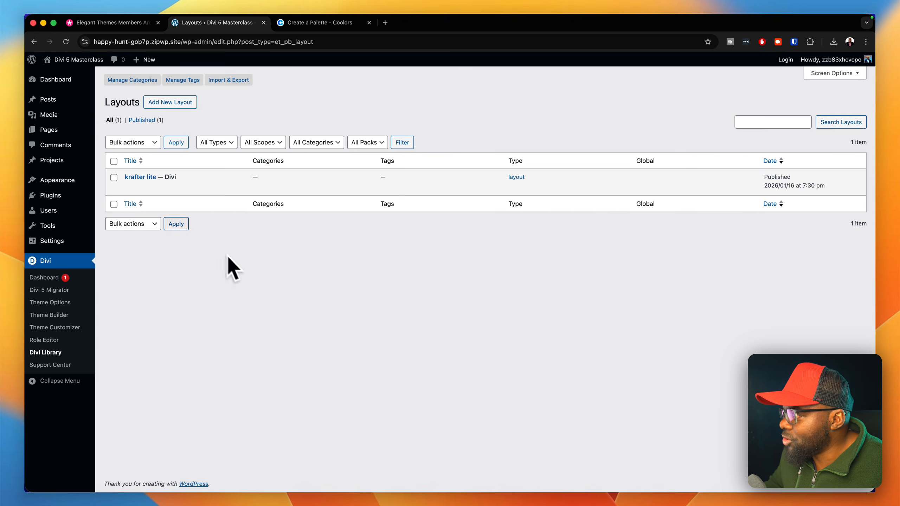
- Reopen the Divi 5 page from the pages list in the Divi Builder and turn off X-Ray mode
mouse_move(81, 160)
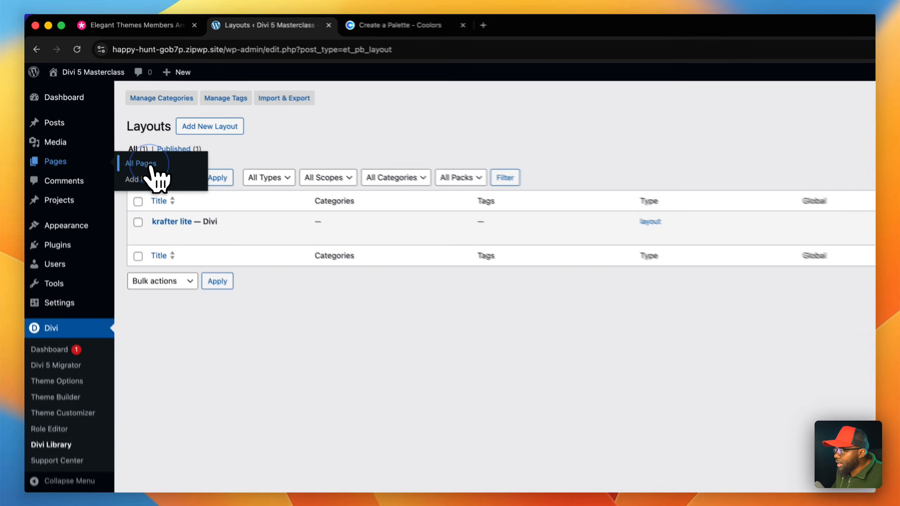
click(122, 133)
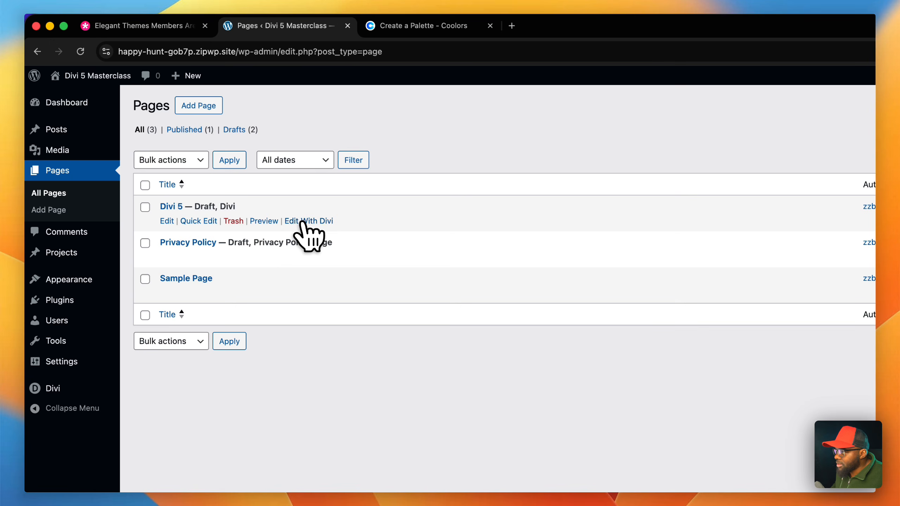
click(302, 222)
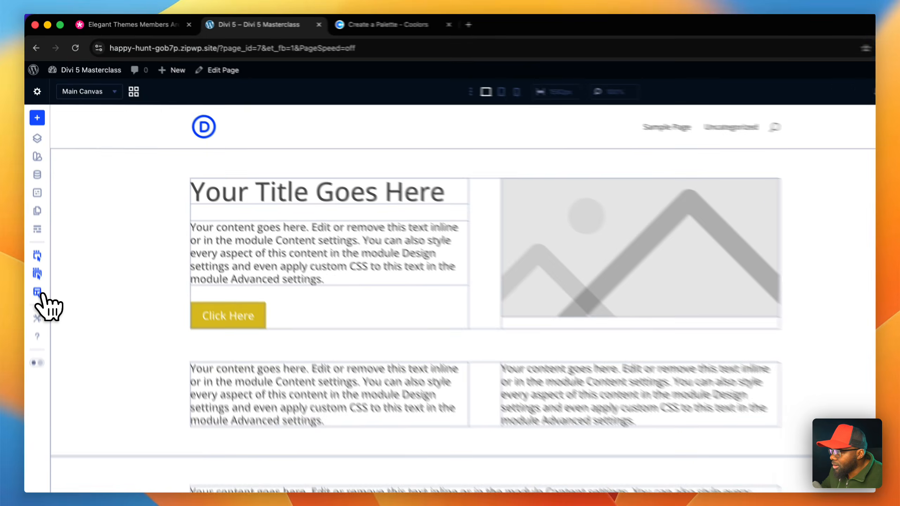
click(36, 241)
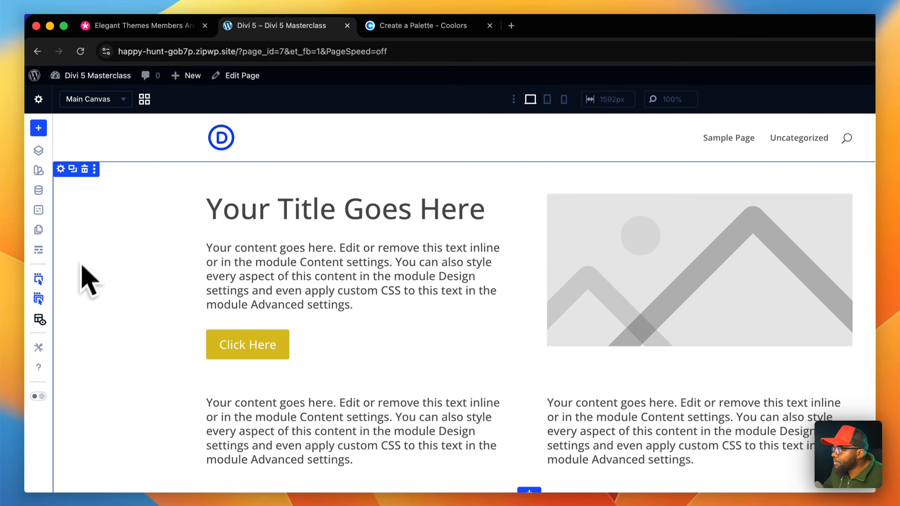
- Examine the global number and color variables in the Variable Manager
click(39, 190)
click(111, 187)
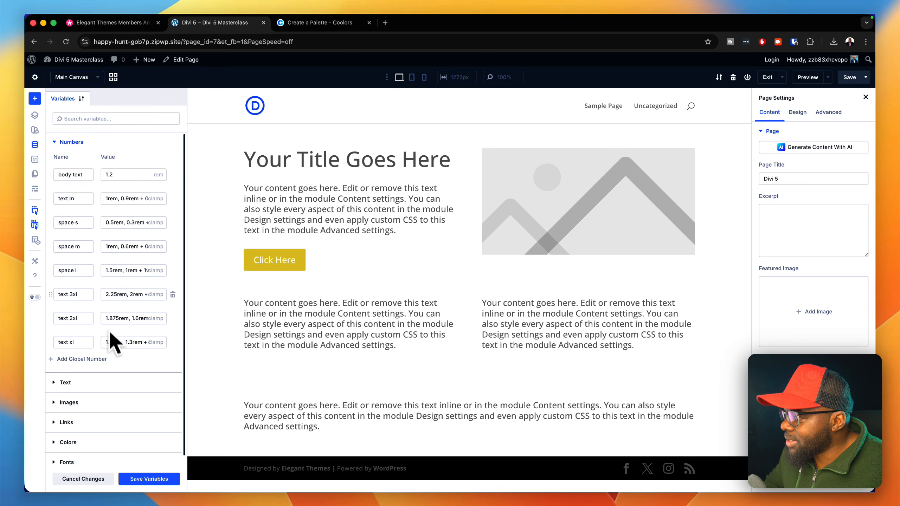
click(41, 145)
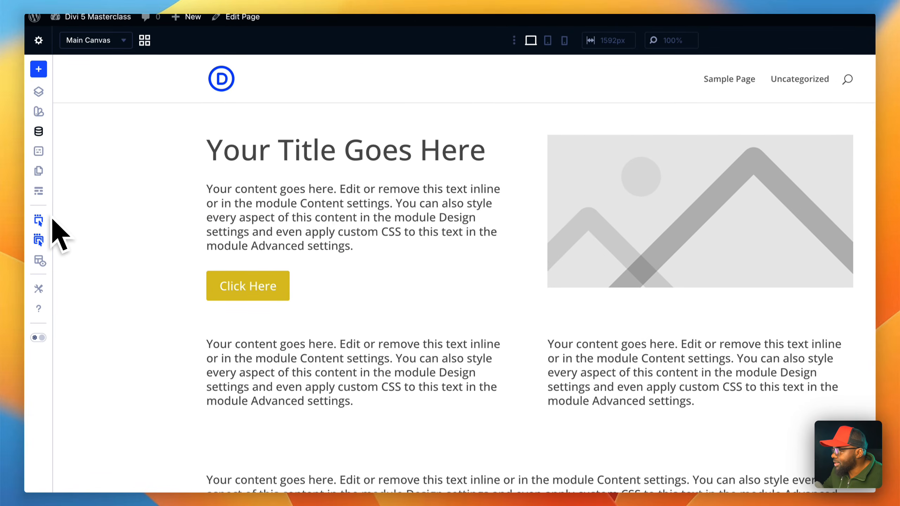
click(39, 130)
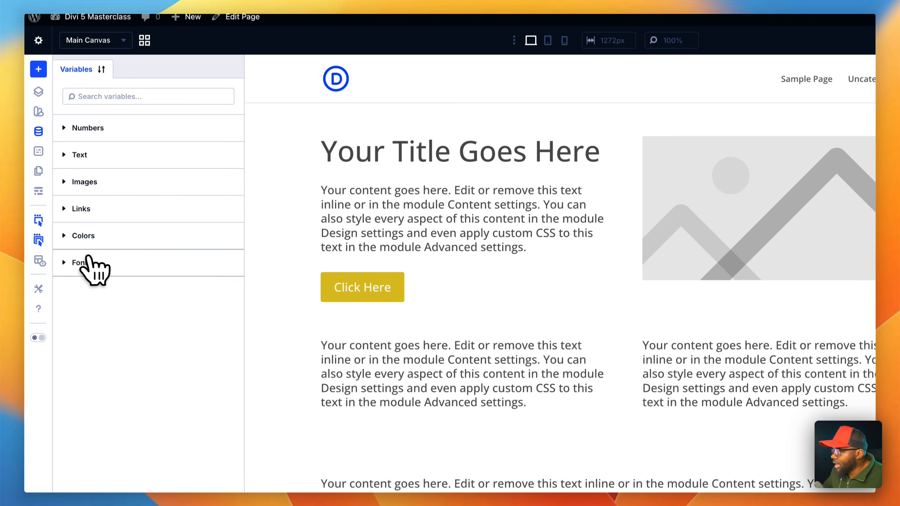
click(85, 235)
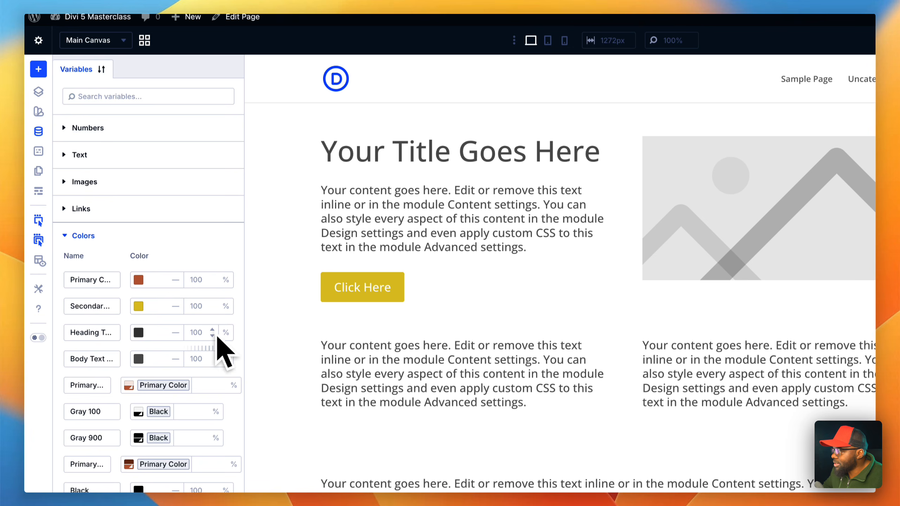
scroll(223, 377, down, 3)
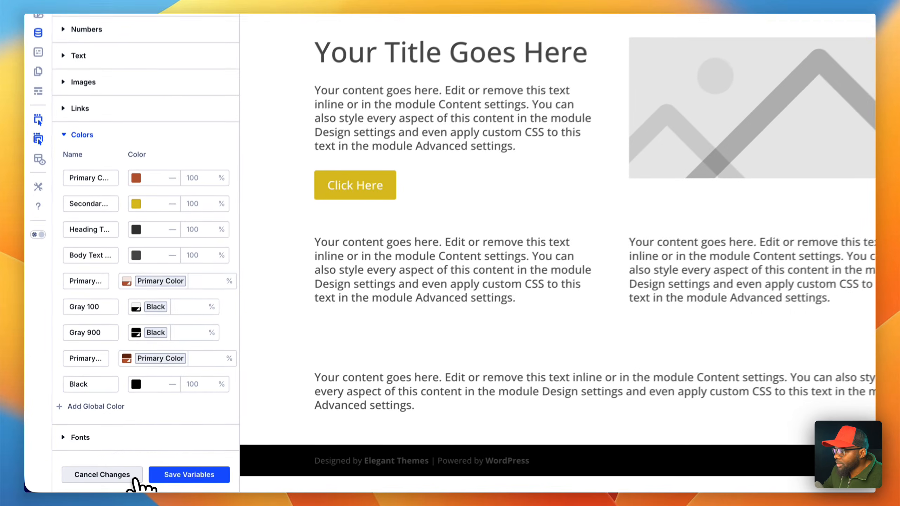
- Save the global variables, apply the changes site-wide, and close the Variable Manager
click(174, 475)
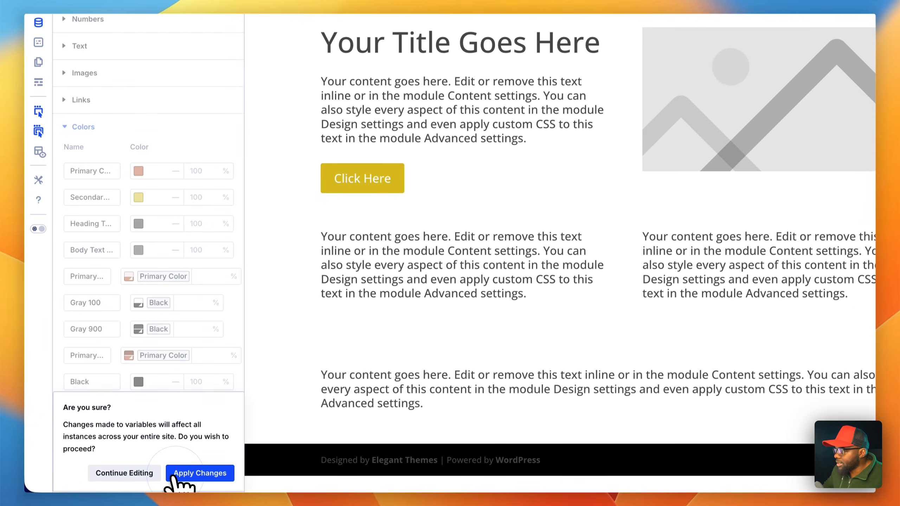
click(182, 475)
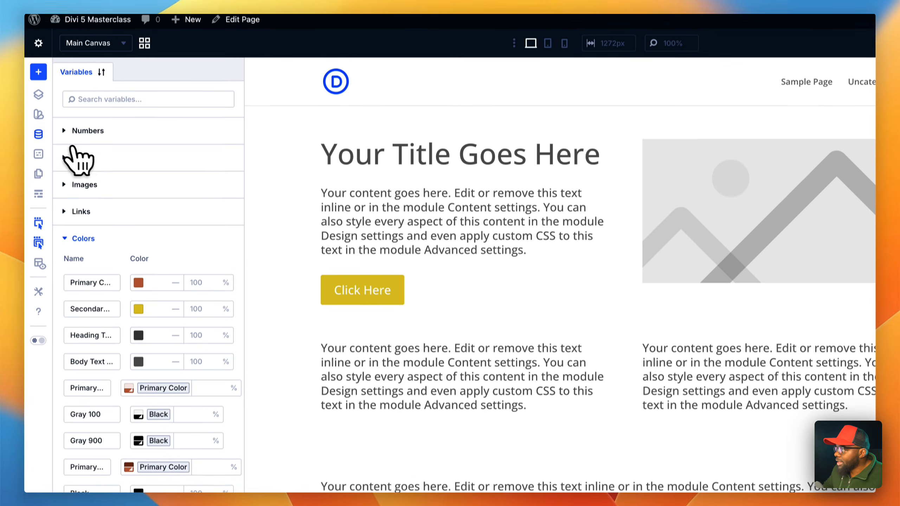
click(38, 22)
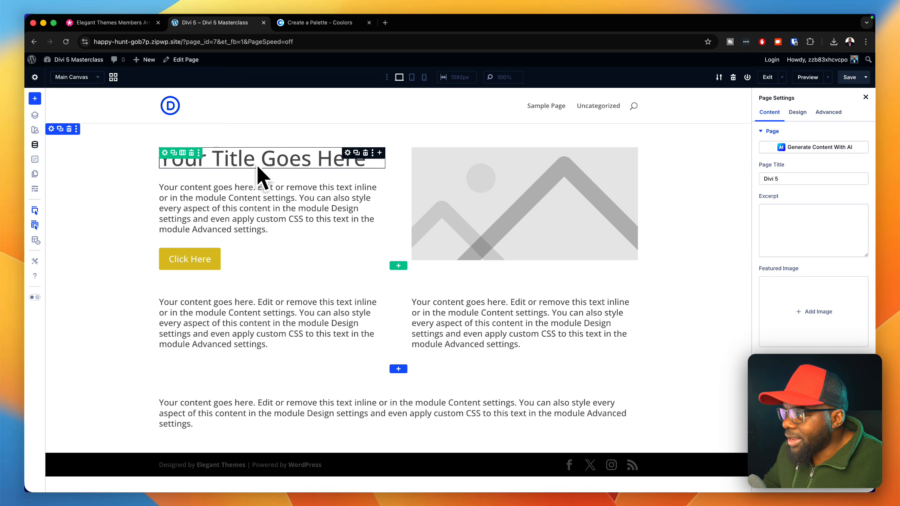
- Open the title heading's settings and delete the body text variable from the global number variables
click(353, 156)
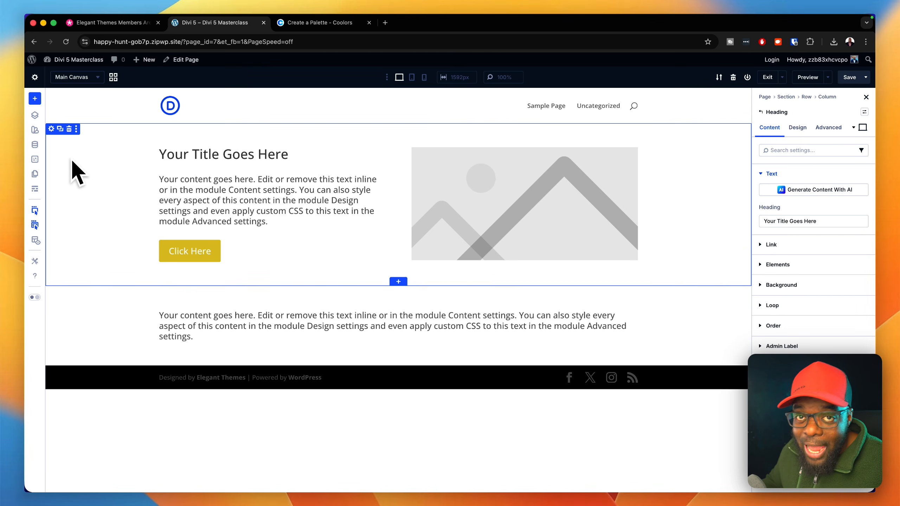
click(39, 146)
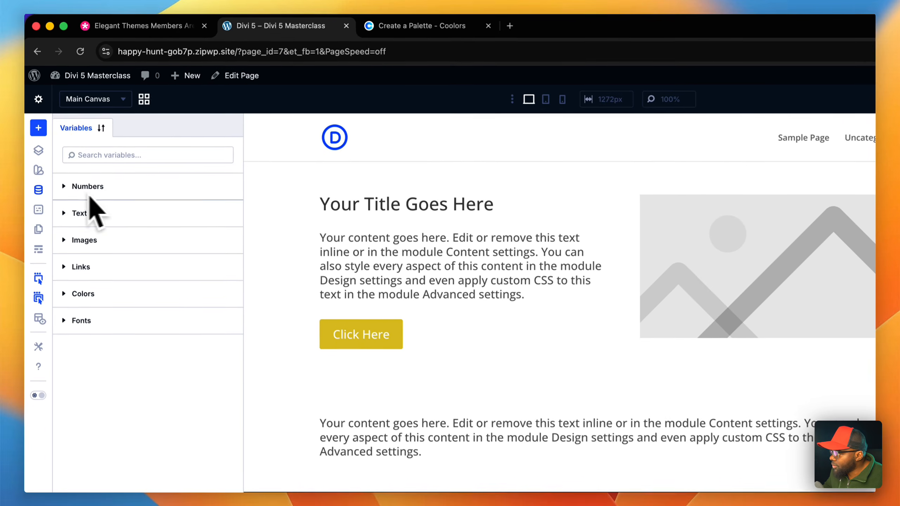
click(100, 142)
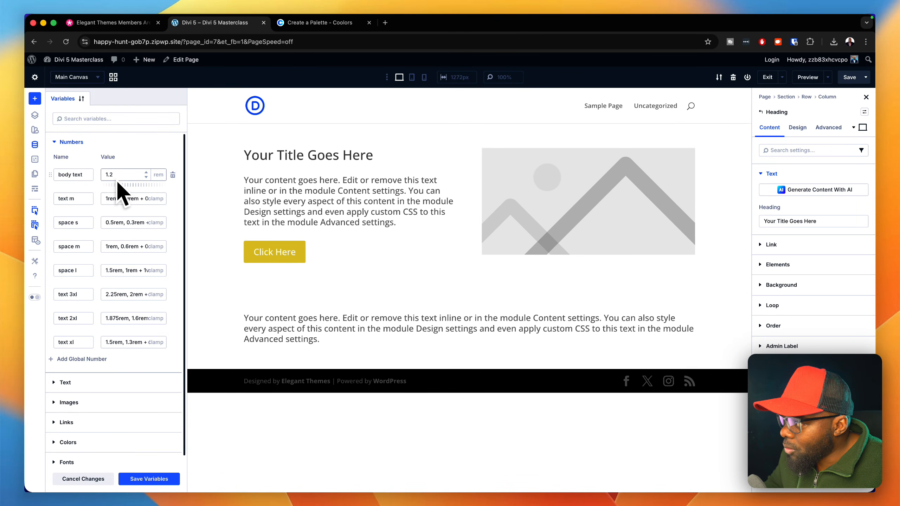
click(173, 175)
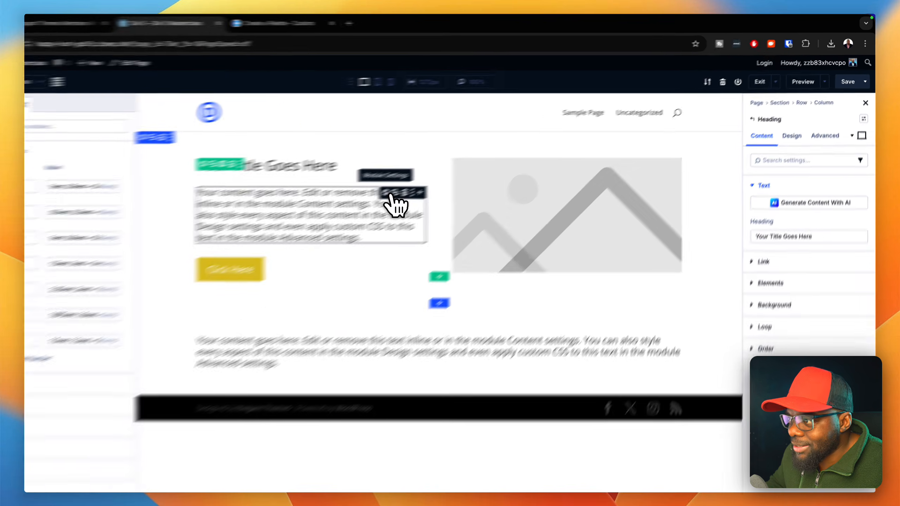
- Delete the body text preset from the presets of the text module below the title
click(420, 181)
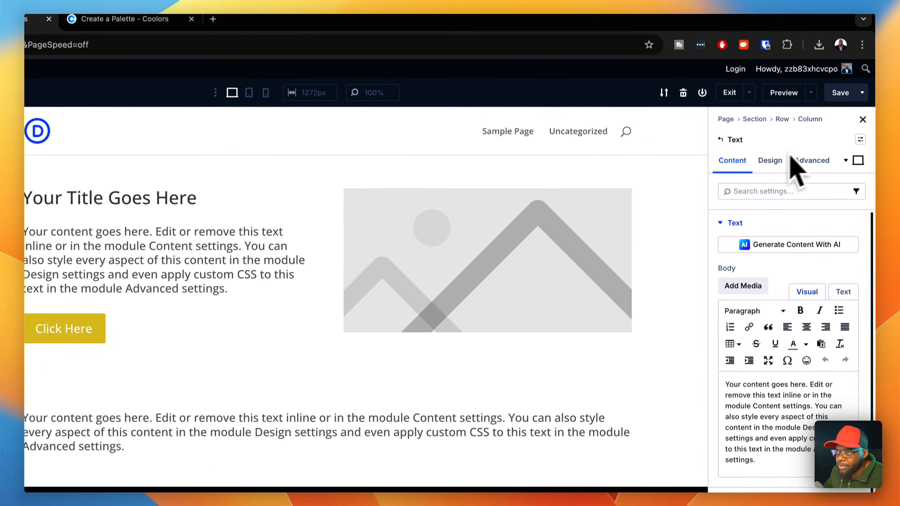
click(860, 139)
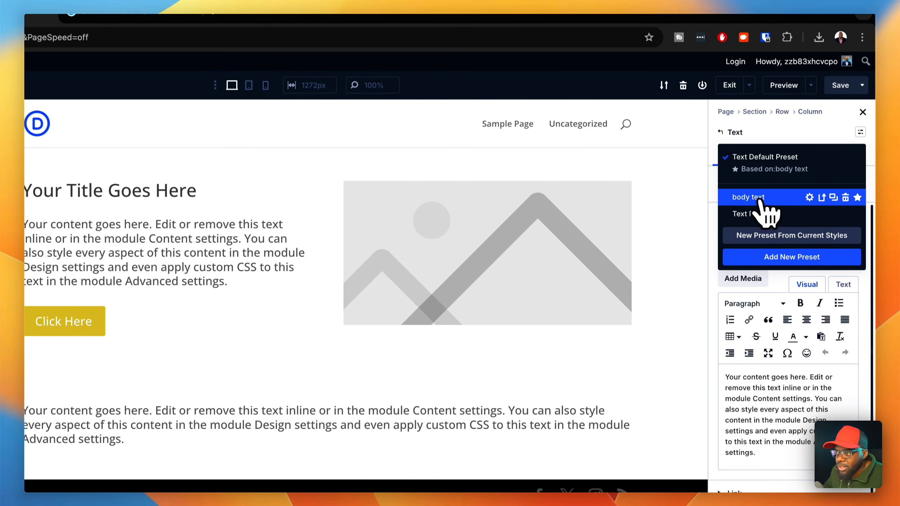
click(846, 197)
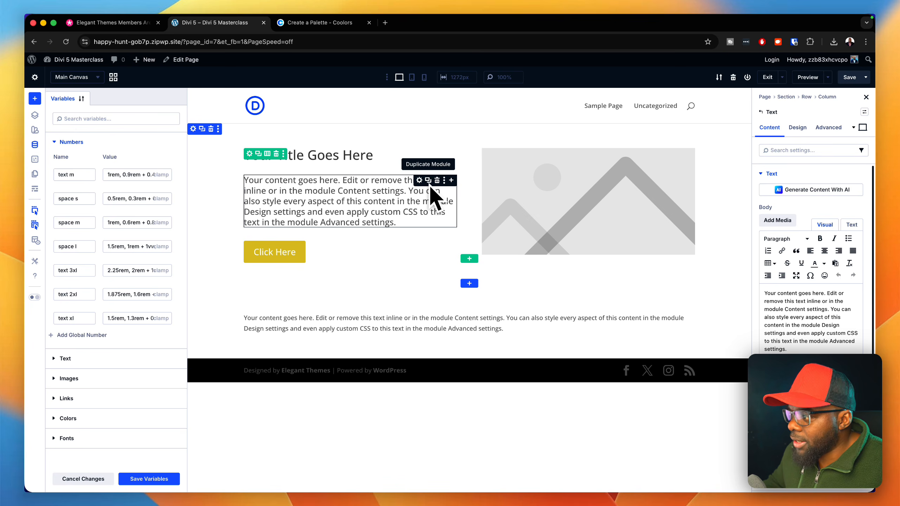
- Save the number variable changes across the site and close the Variable Manager
click(148, 479)
click(166, 482)
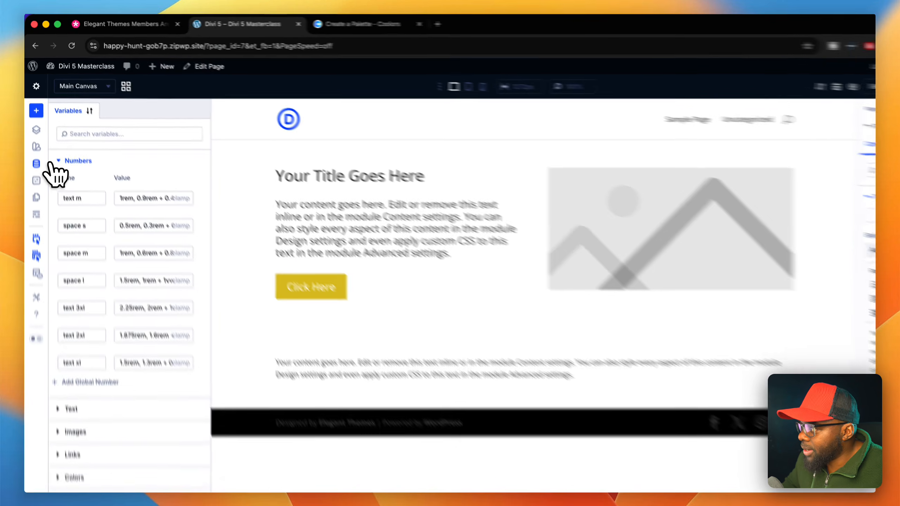
click(35, 145)
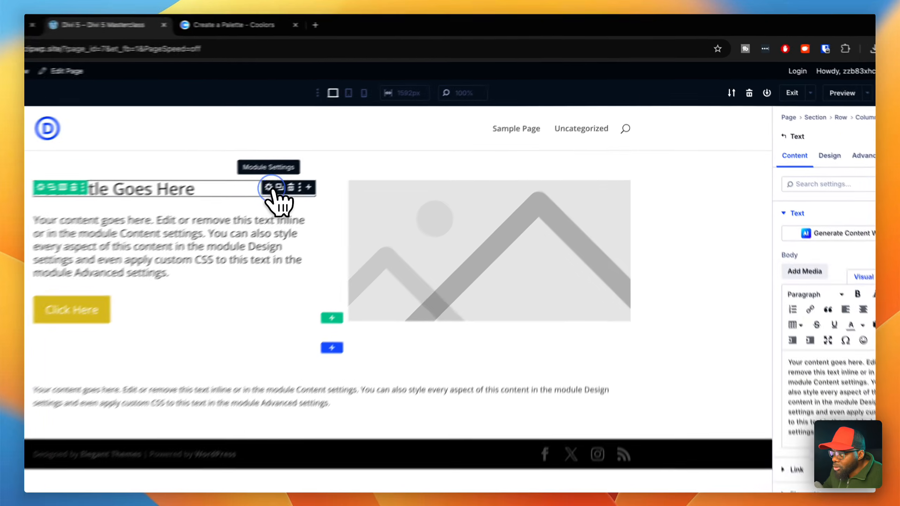
- Assign the h1 preset to the title heading module
click(348, 153)
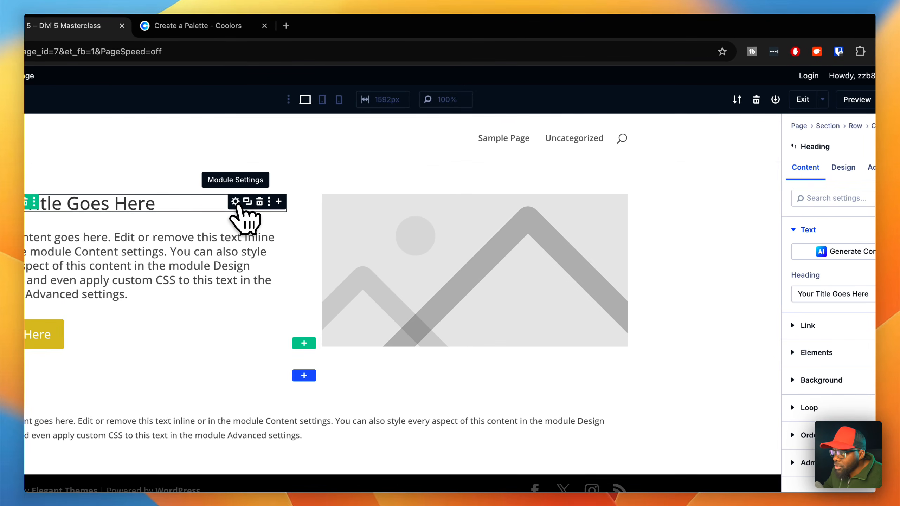
click(842, 169)
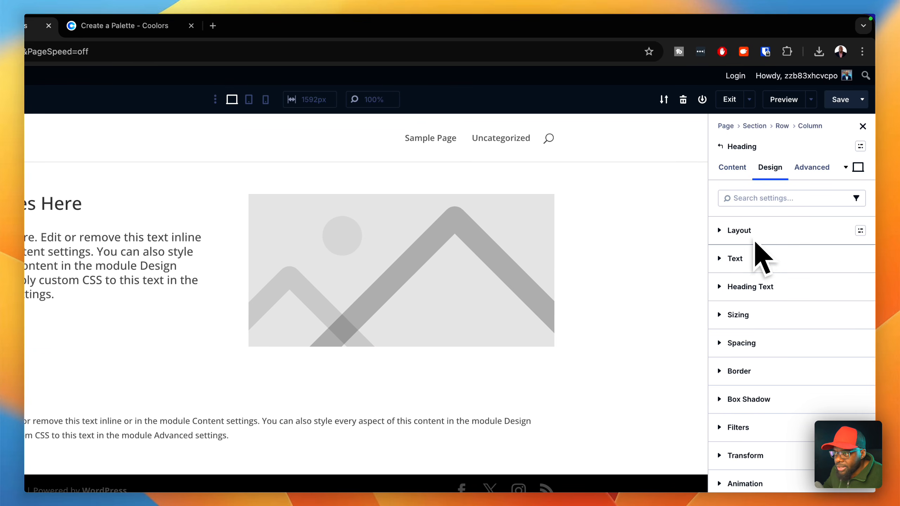
click(774, 287)
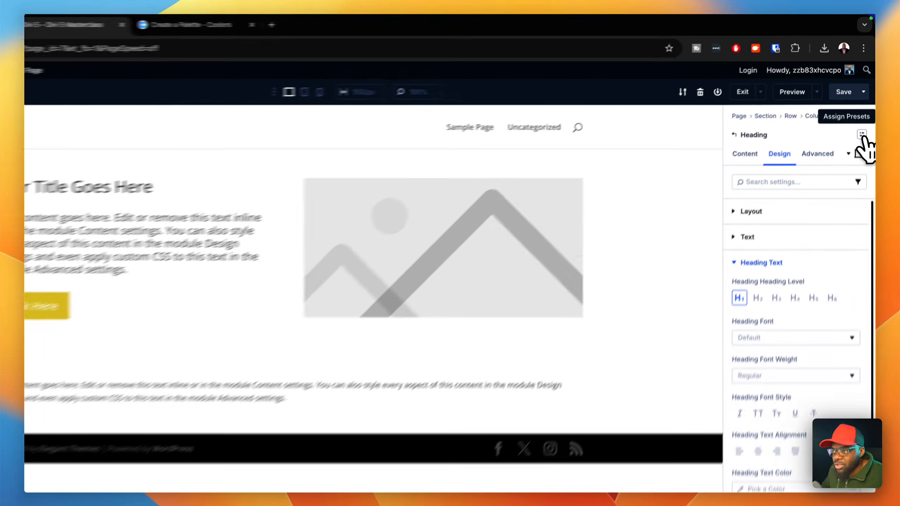
click(865, 112)
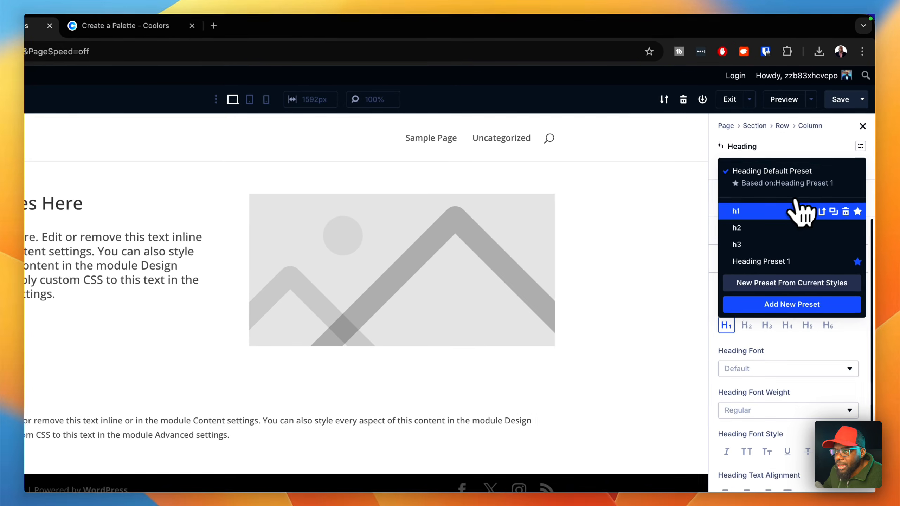
click(773, 212)
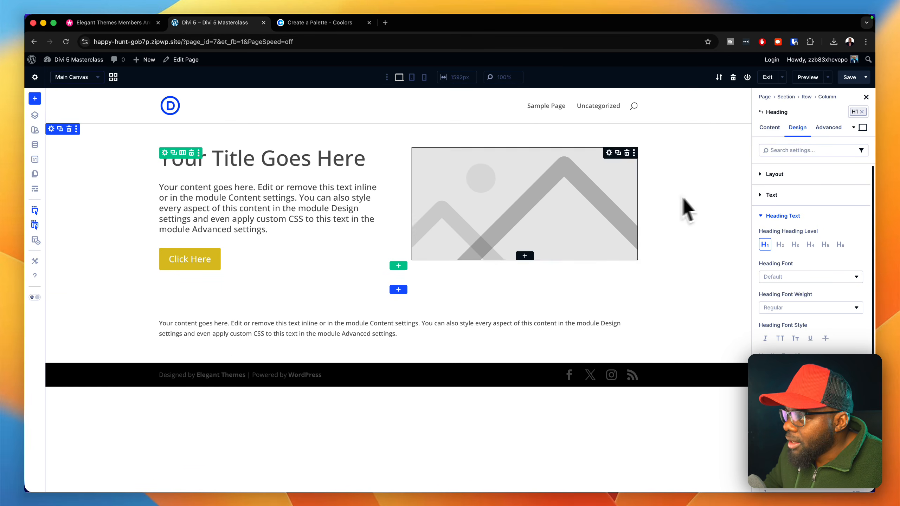
- Add a second heading module and place it between the title and the body text
click(380, 187)
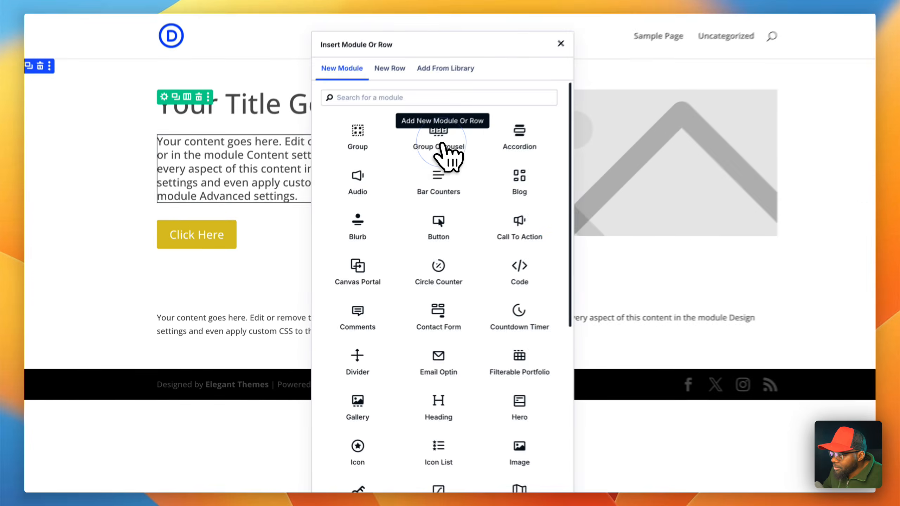
click(471, 393)
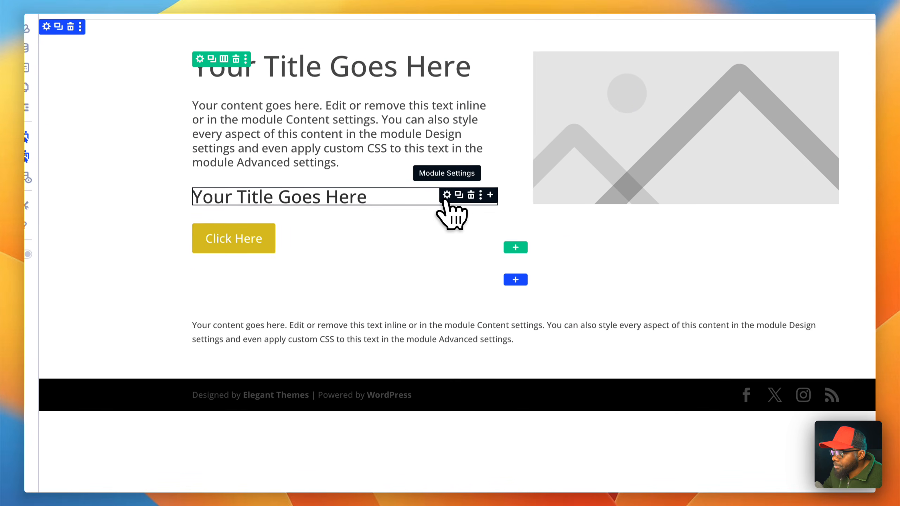
drag(448, 201, 447, 99)
drag(342, 233, 374, 254)
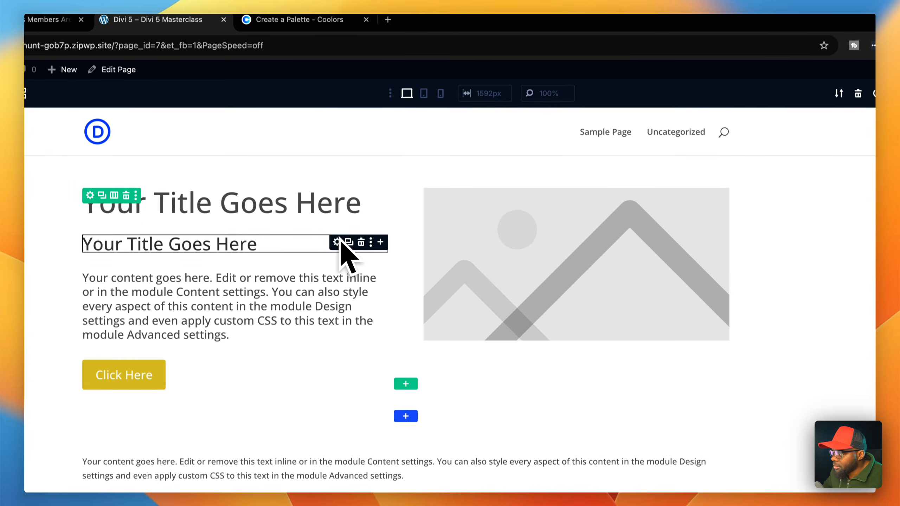
- Assign the h2 preset to the second heading and open its heading text design settings
click(368, 244)
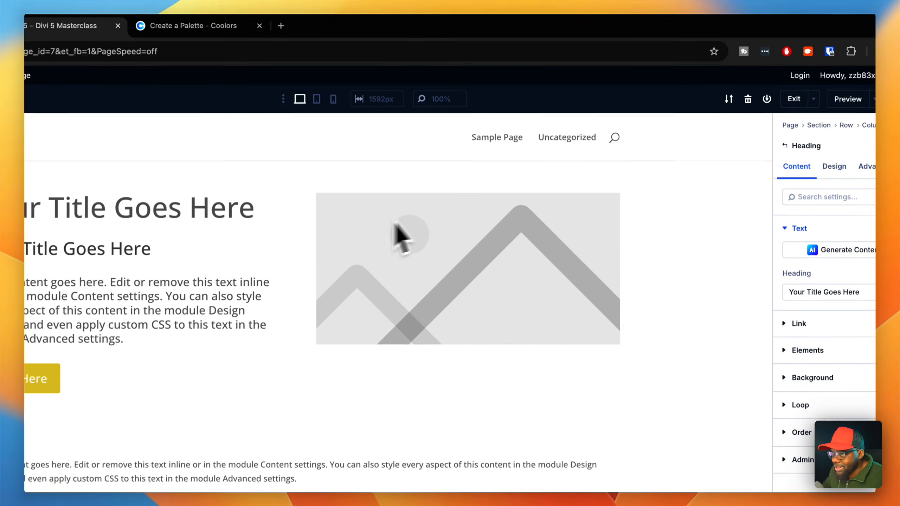
click(861, 130)
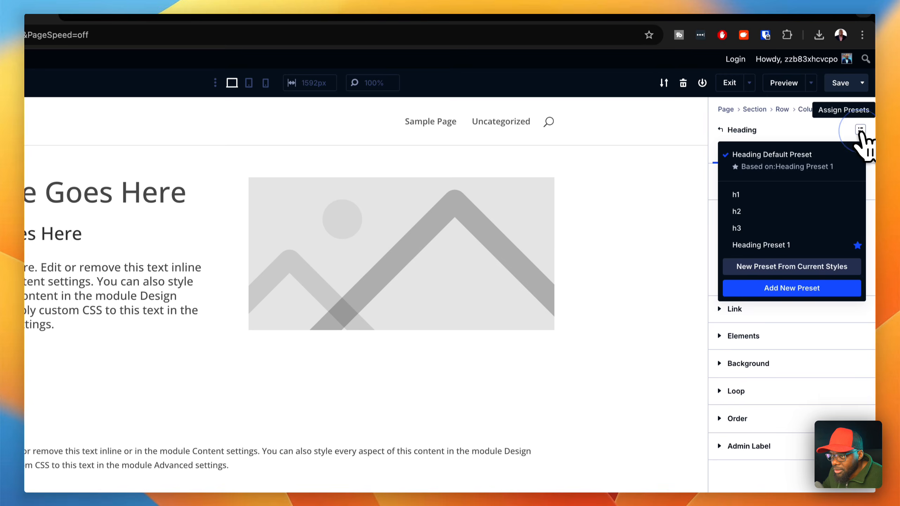
click(765, 212)
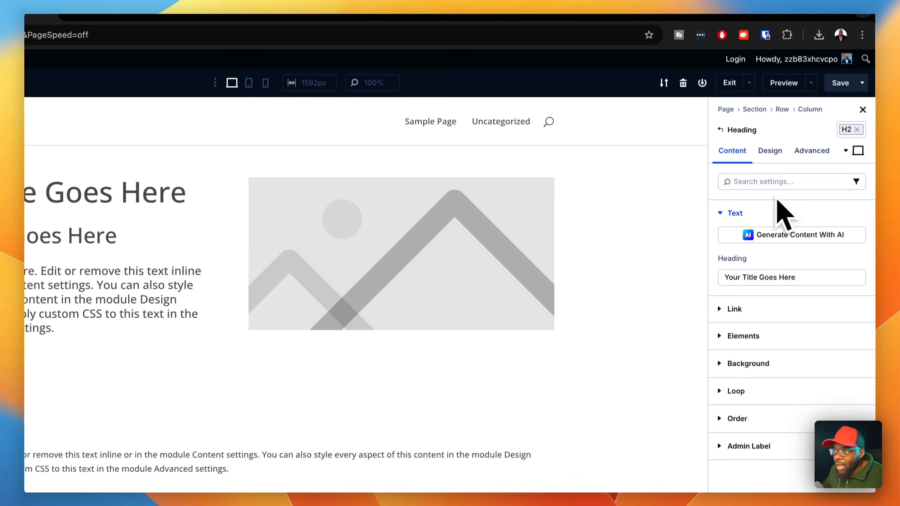
click(783, 152)
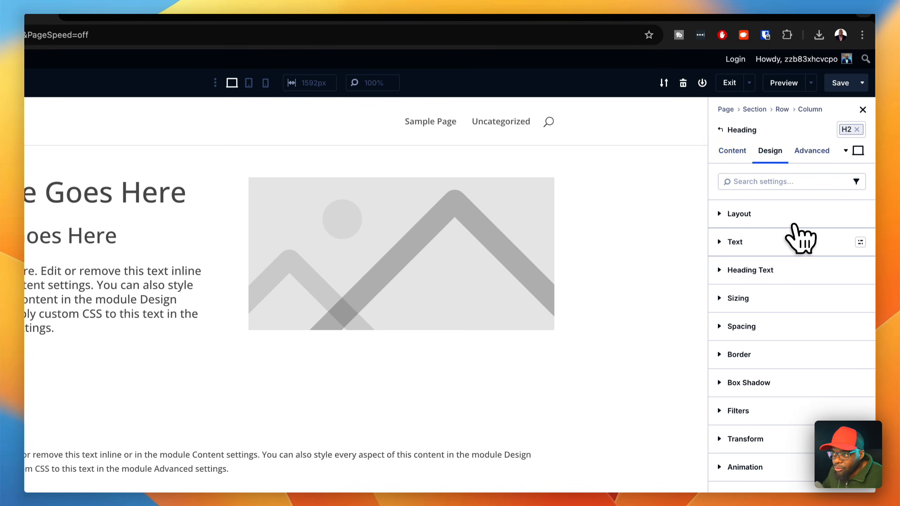
click(784, 270)
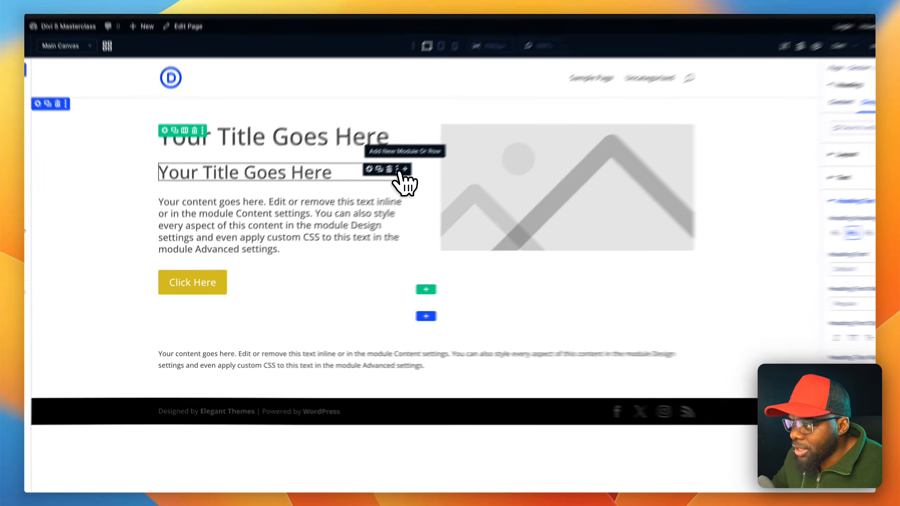
- Add a third heading module below the second one and assign it the h3 preset
click(379, 187)
click(386, 381)
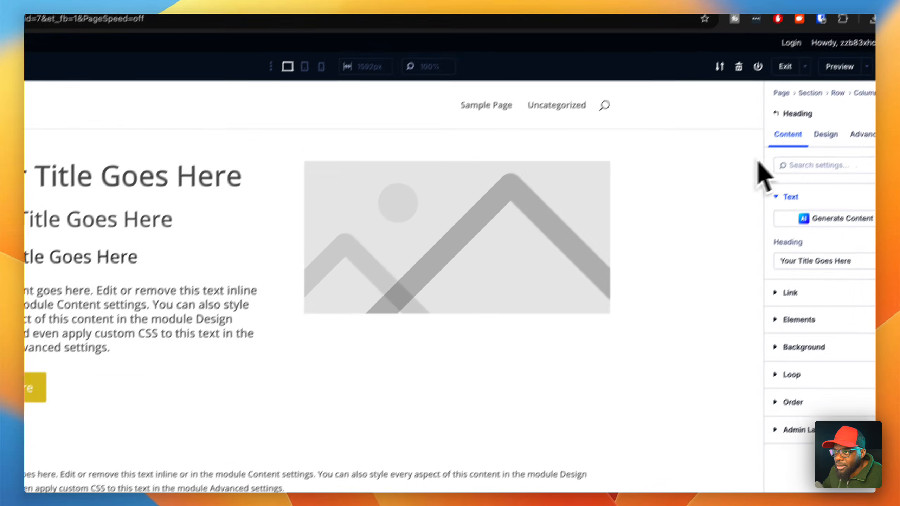
click(860, 147)
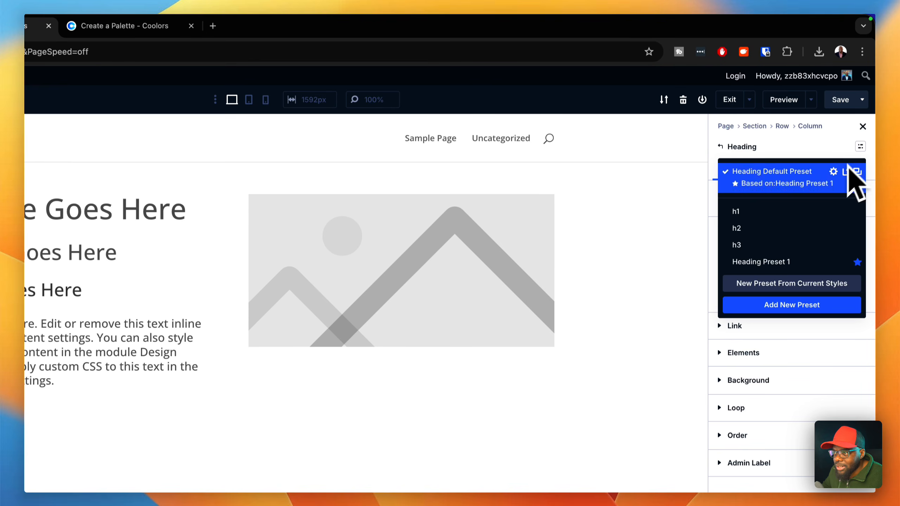
click(781, 245)
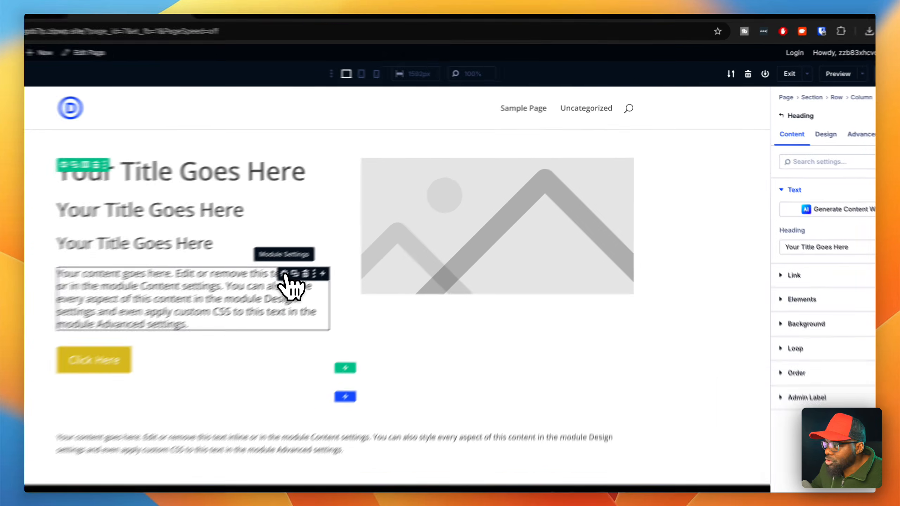
- Set the body text module's text size to the Text M global variable and increase its line height
click(348, 244)
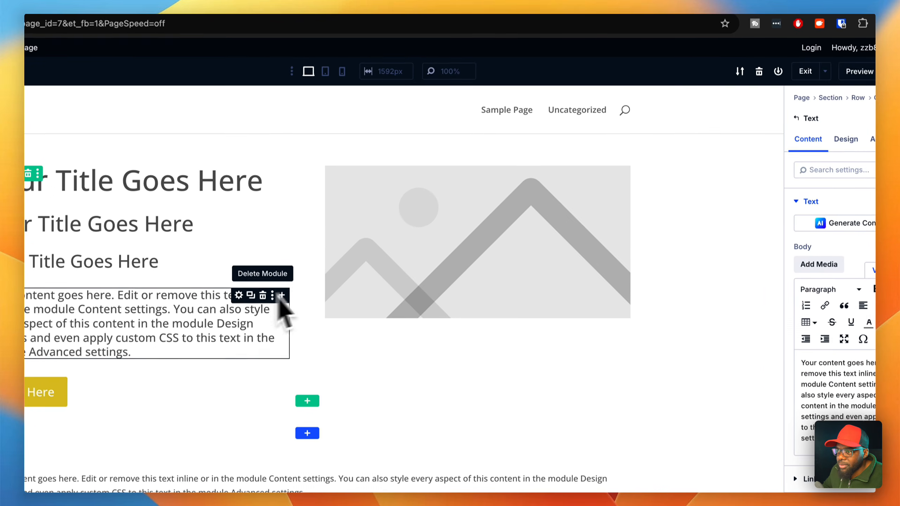
click(815, 136)
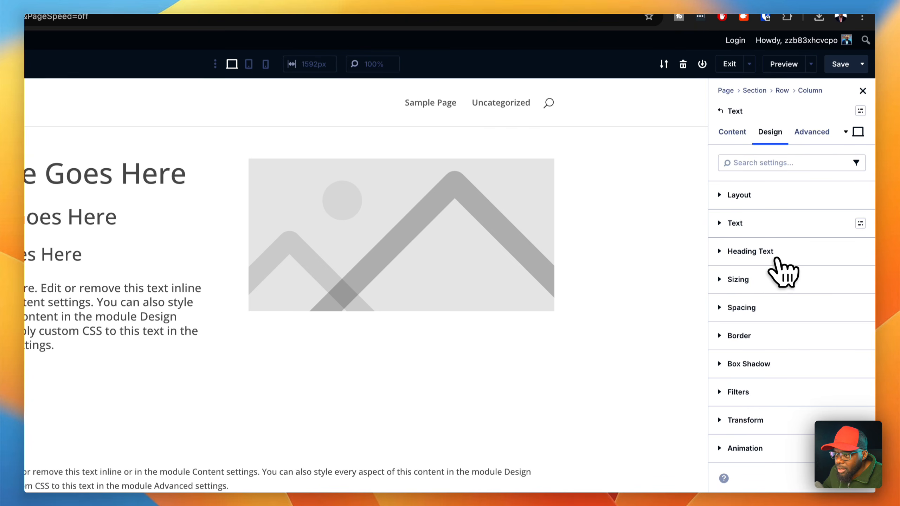
click(778, 228)
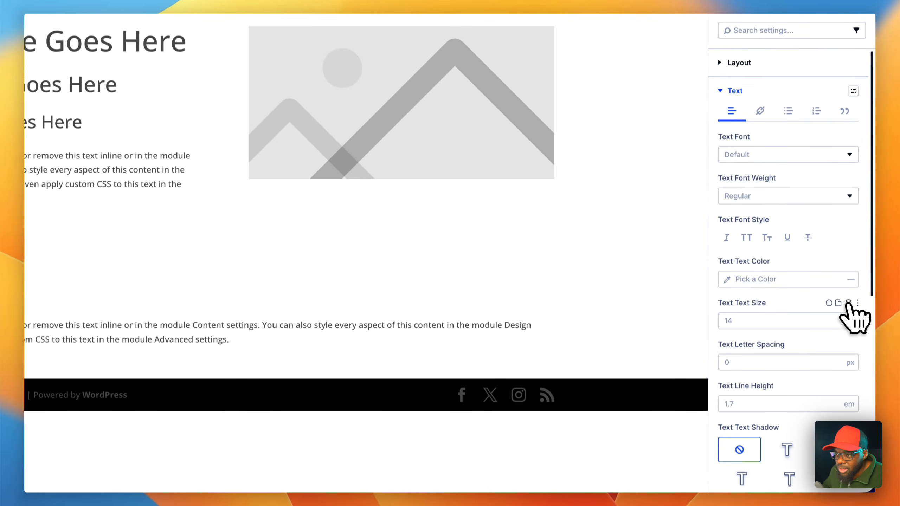
click(848, 303)
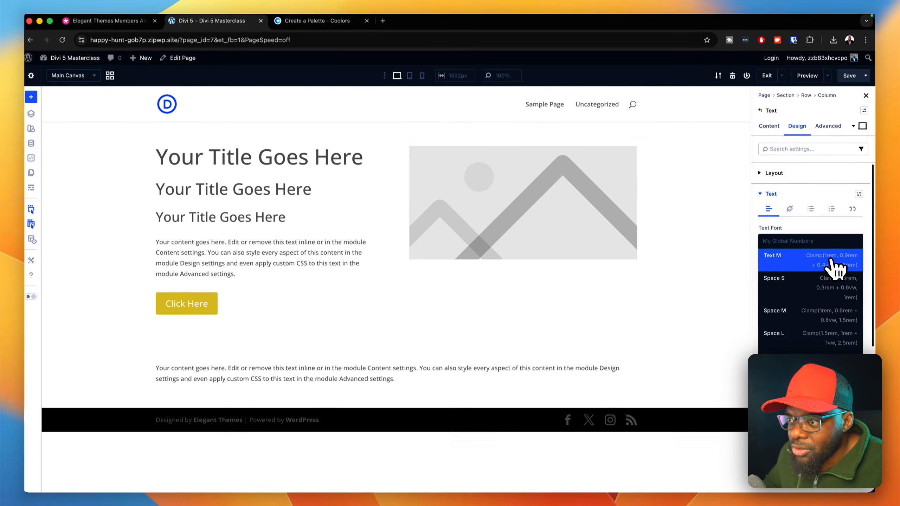
click(831, 262)
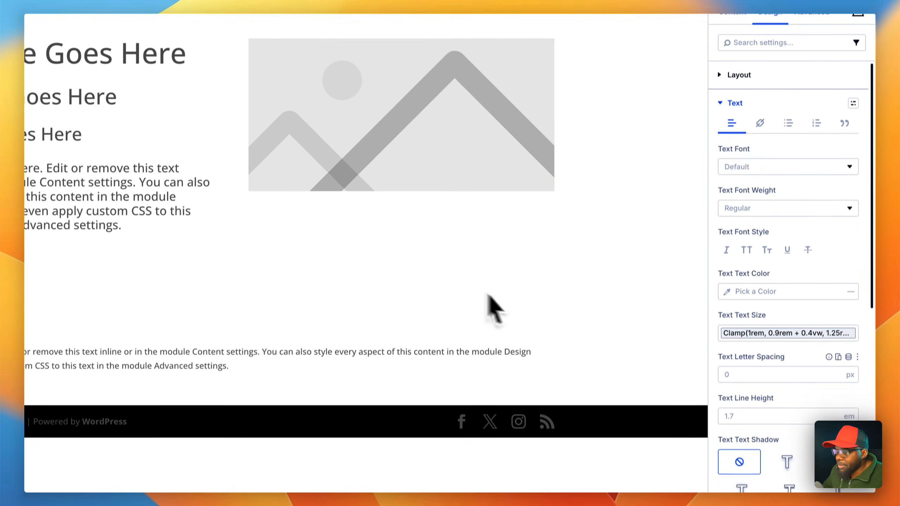
click(834, 402)
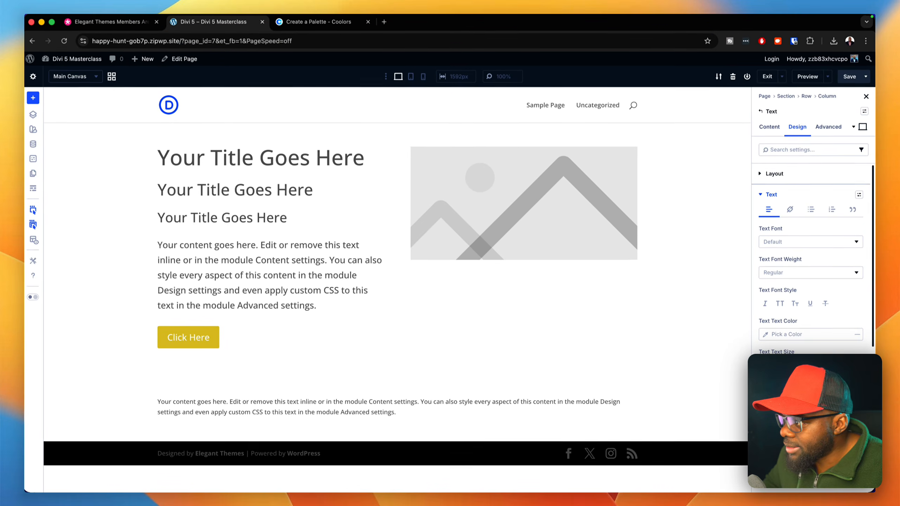
- Save the text module's current styles as a new preset named body text
click(863, 127)
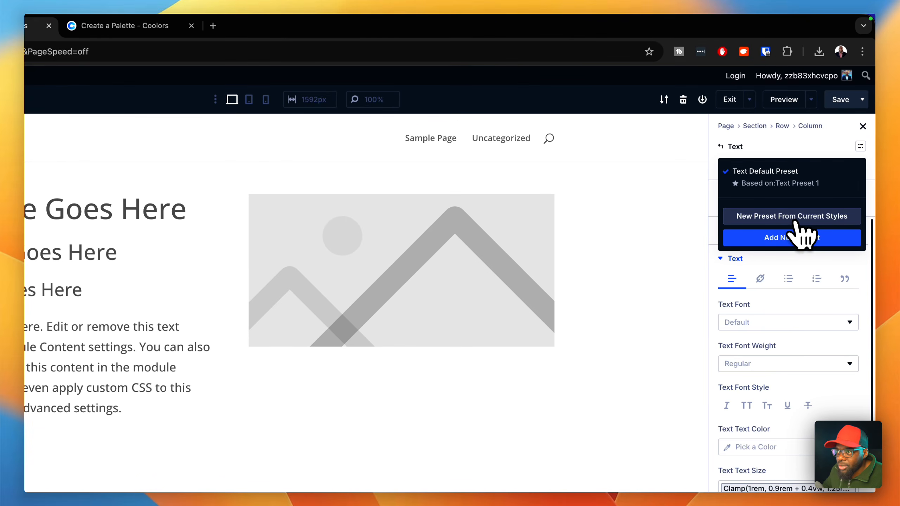
click(793, 221)
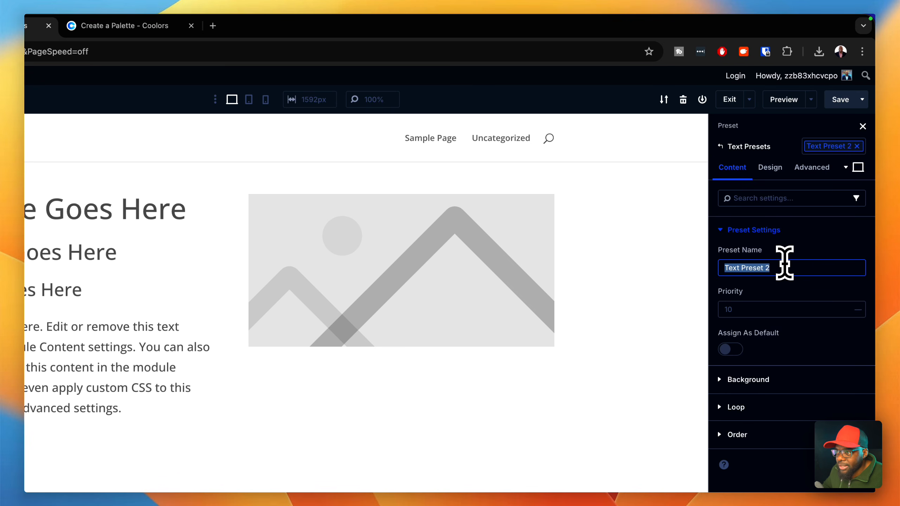
text(body text)
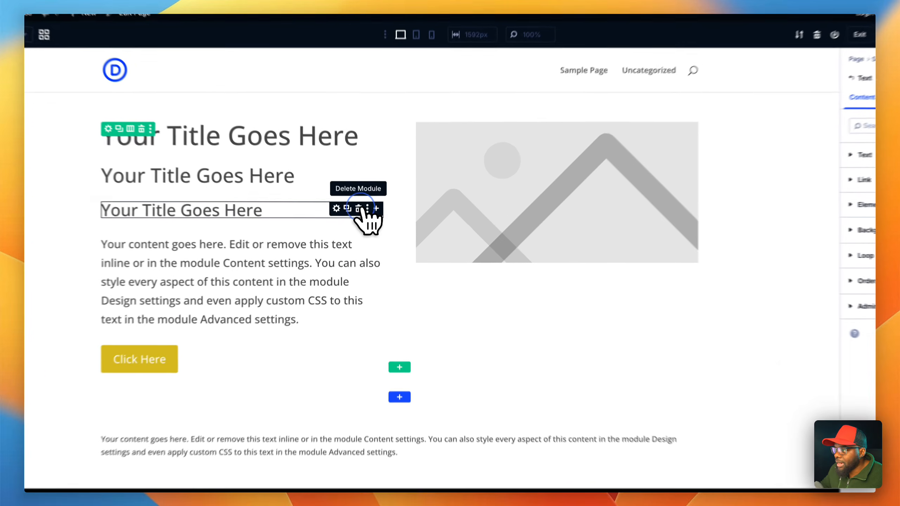
- Delete the third and second heading modules, keeping only the title heading above the body text
click(365, 216)
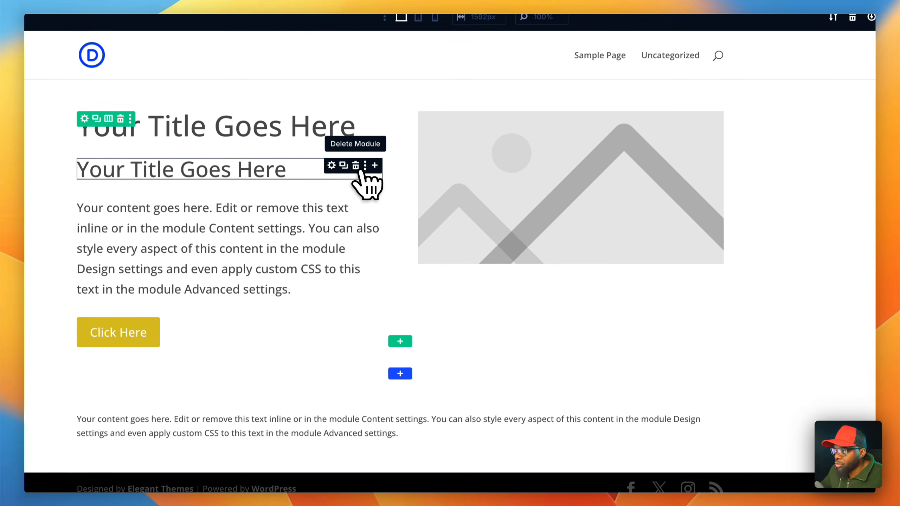
click(361, 168)
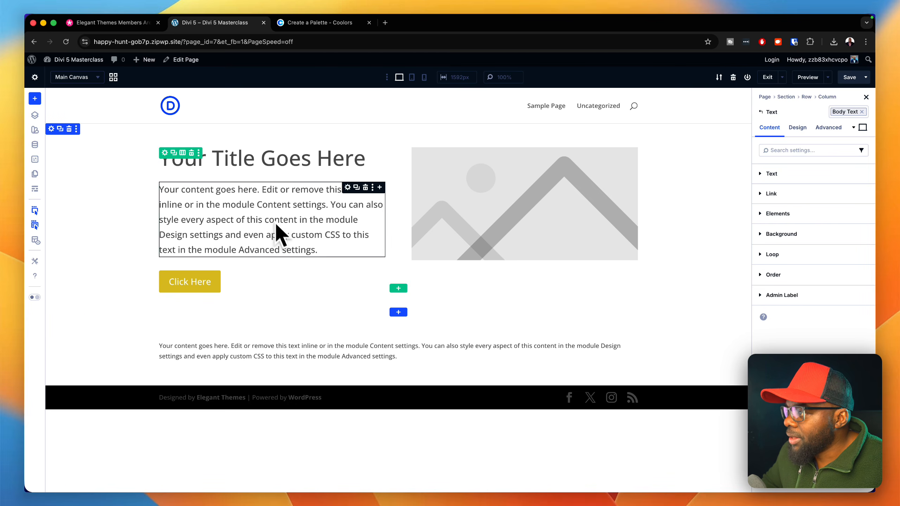
- Assign the gap 0 layout preset to the row's first column, which holds the heading, text and button
click(166, 153)
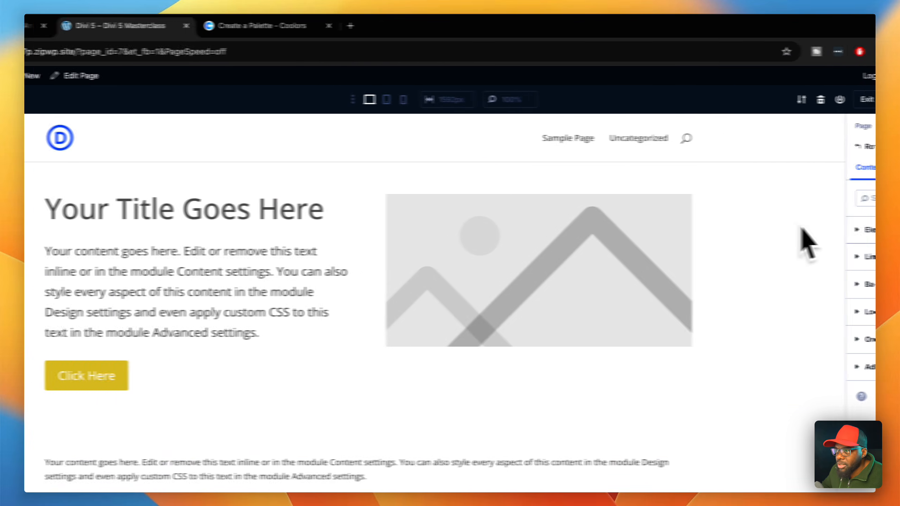
click(868, 229)
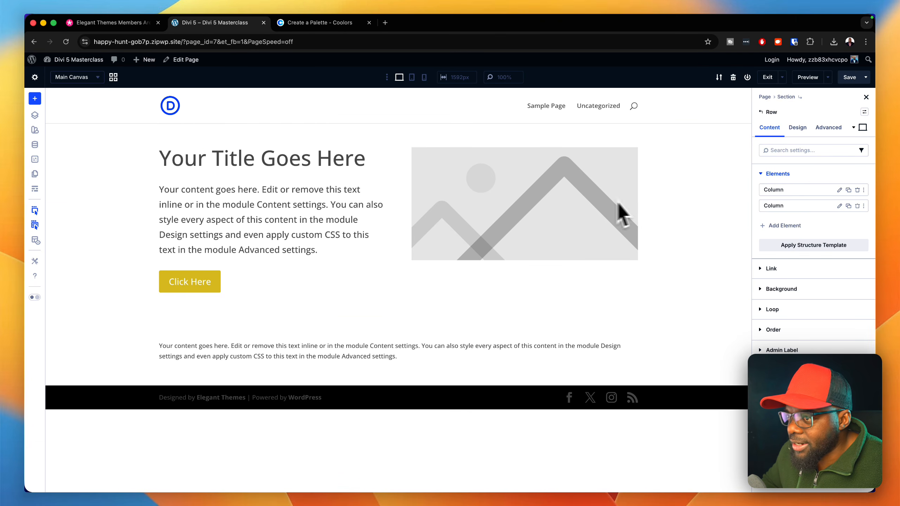
click(833, 194)
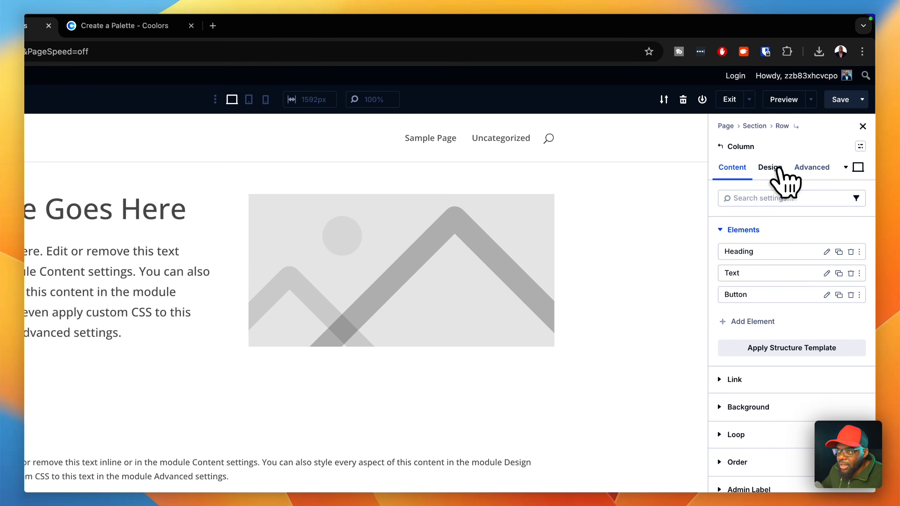
click(771, 168)
click(861, 230)
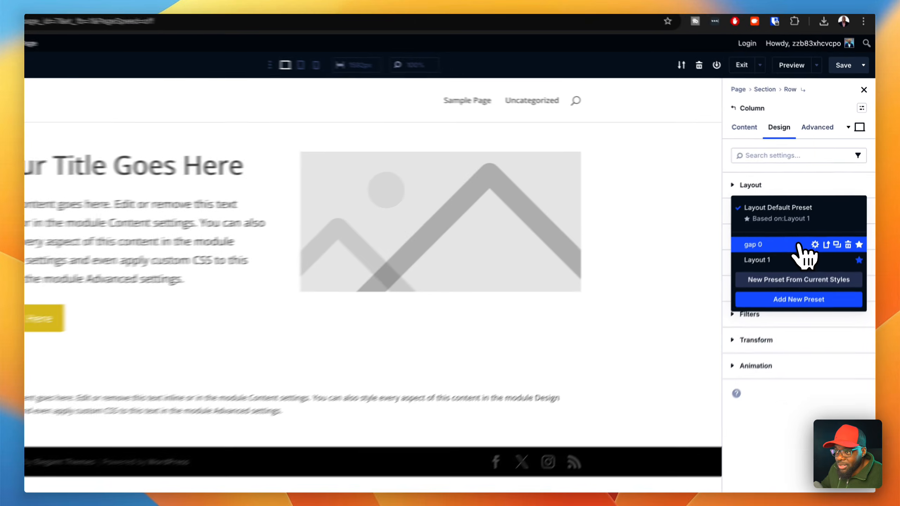
click(813, 223)
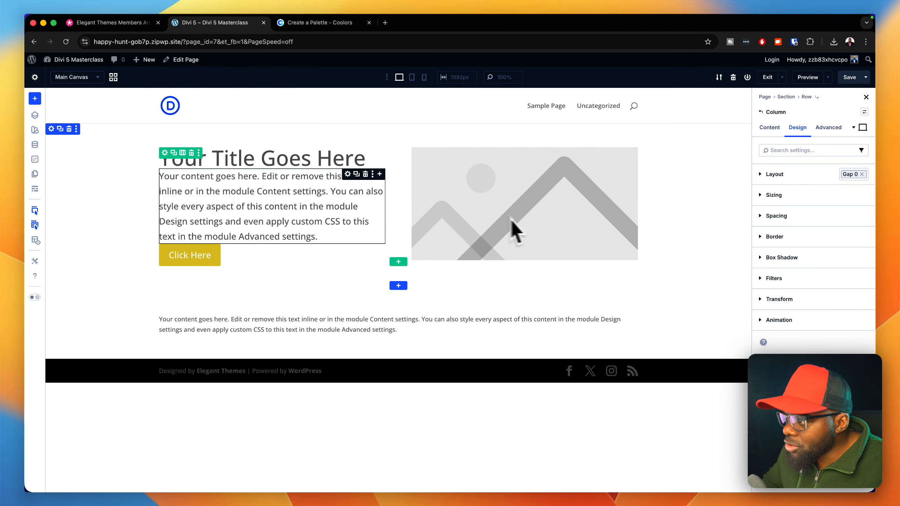
- Assign the margin top small spacing preset to the body text module below the title
click(348, 175)
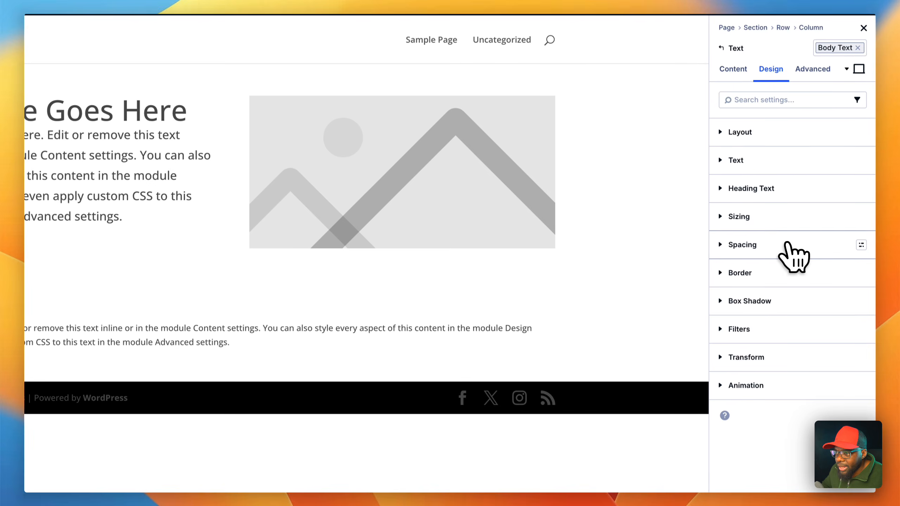
click(860, 244)
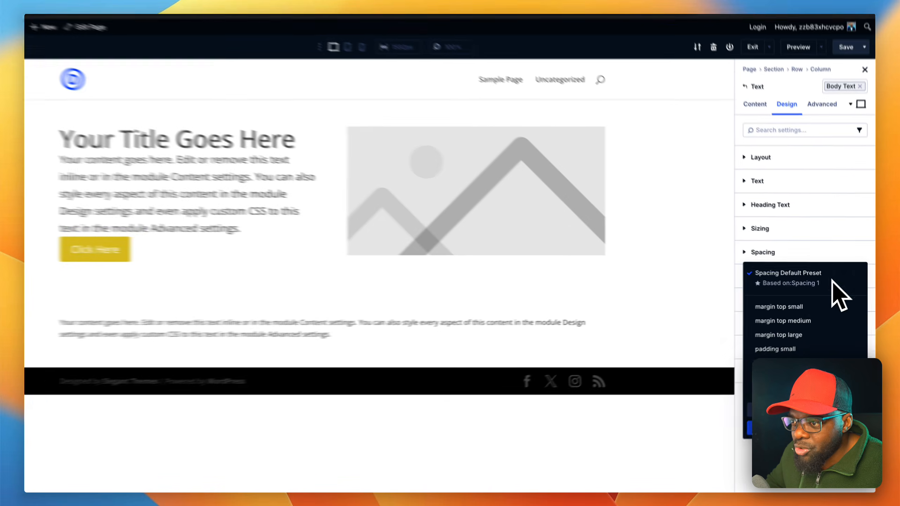
mouse_move(802, 309)
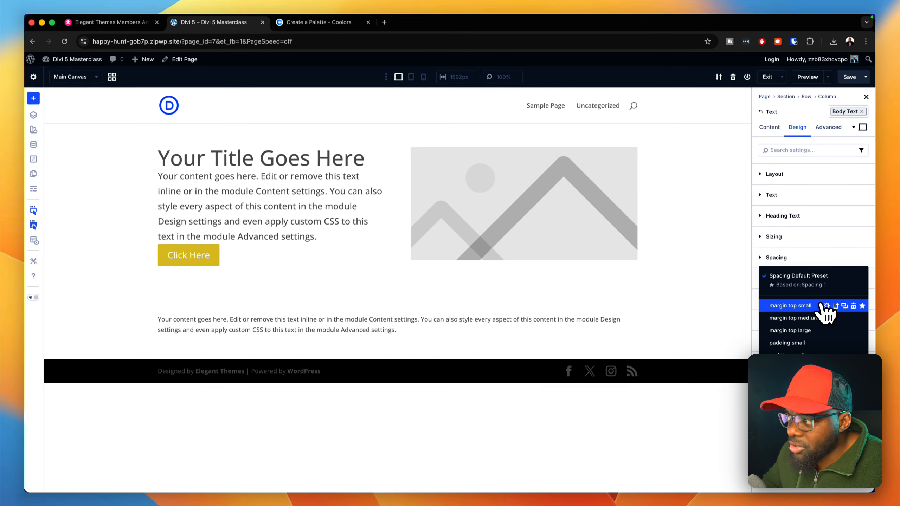
click(811, 305)
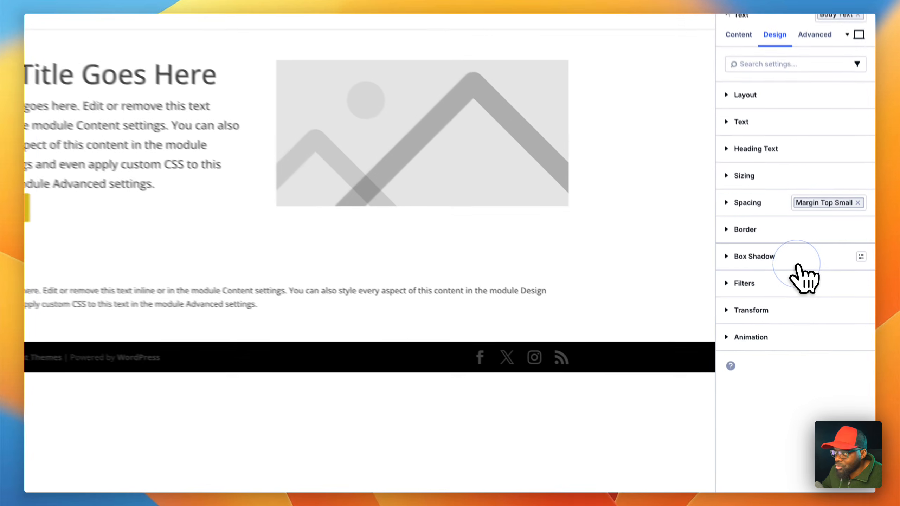
- Assign the margin top medium spacing preset to the Click Here button module
mouse_move(217, 224)
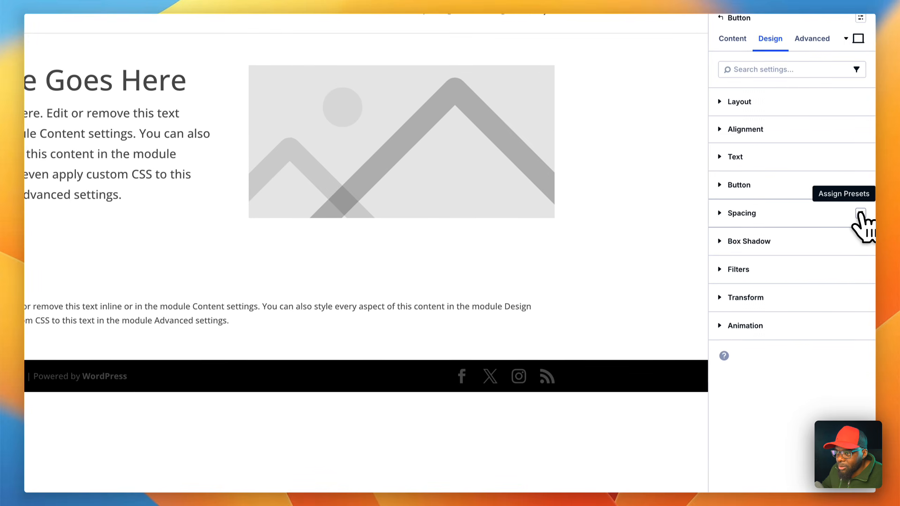
click(861, 213)
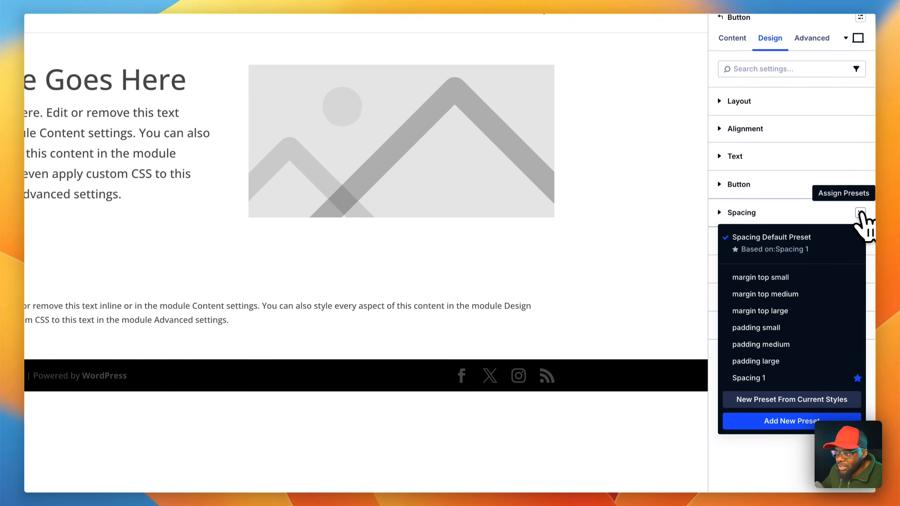
click(784, 308)
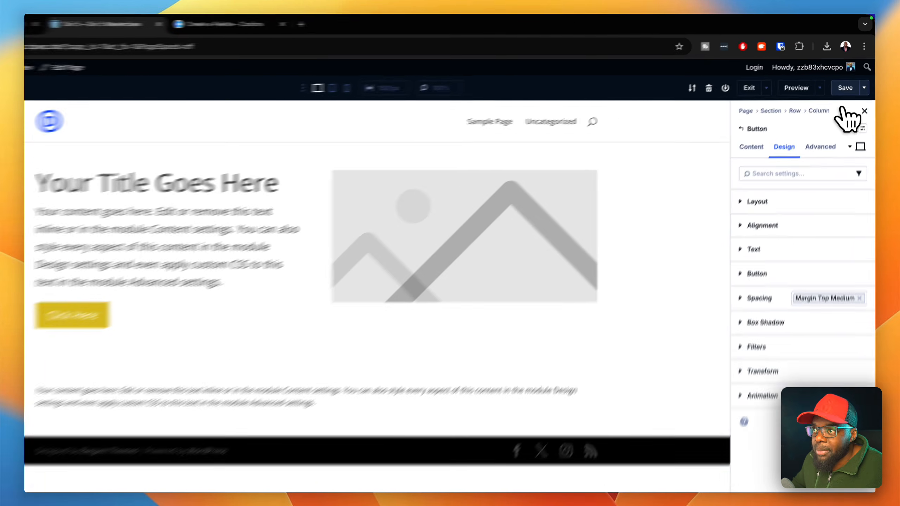
- Save the page and open its preview on the front end
click(850, 78)
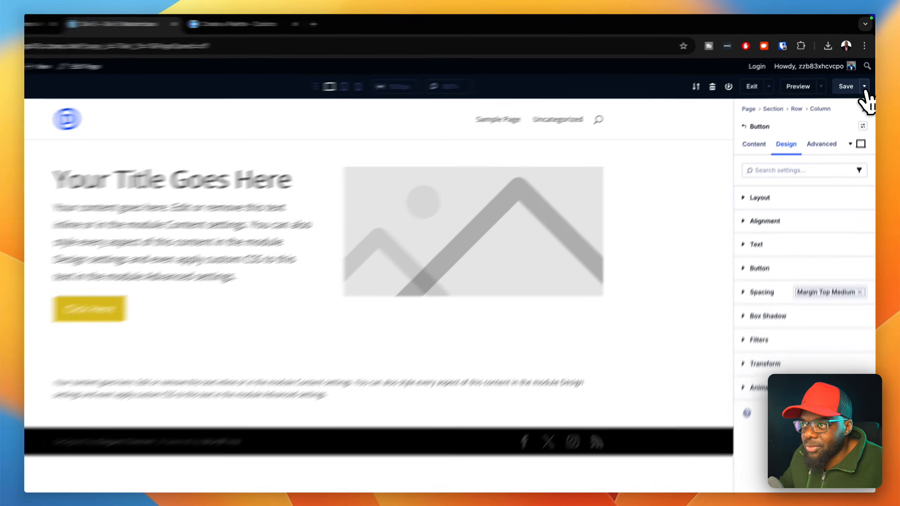
click(865, 78)
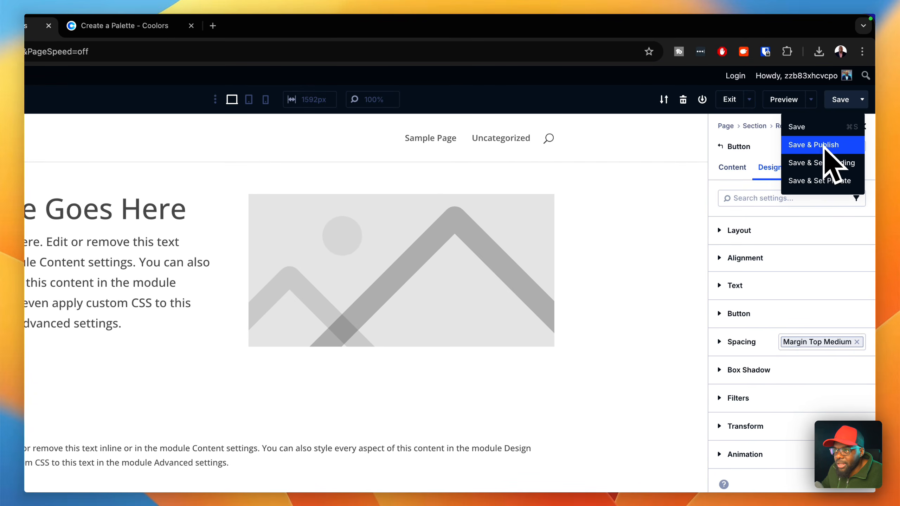
click(811, 99)
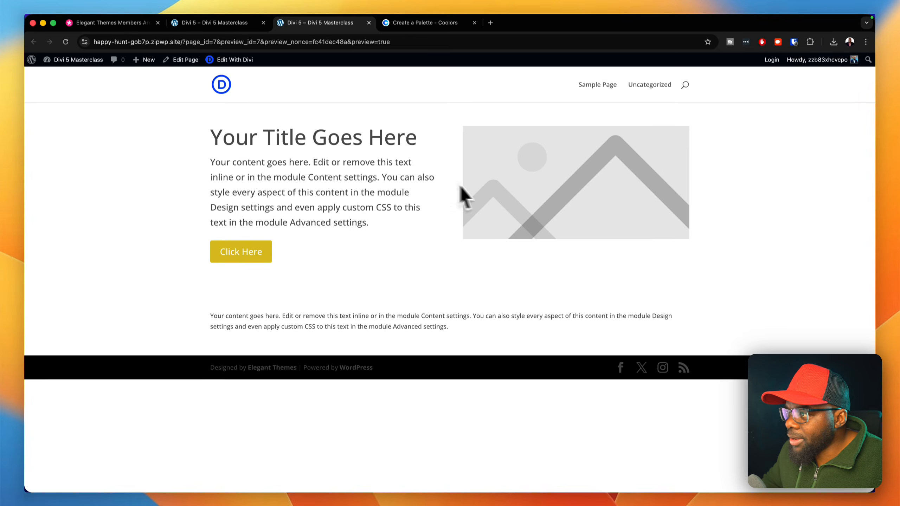
- Check the front-end preview's responsiveness with the browser's developer tools, and return to the Divi builder
right_click(845, 303)
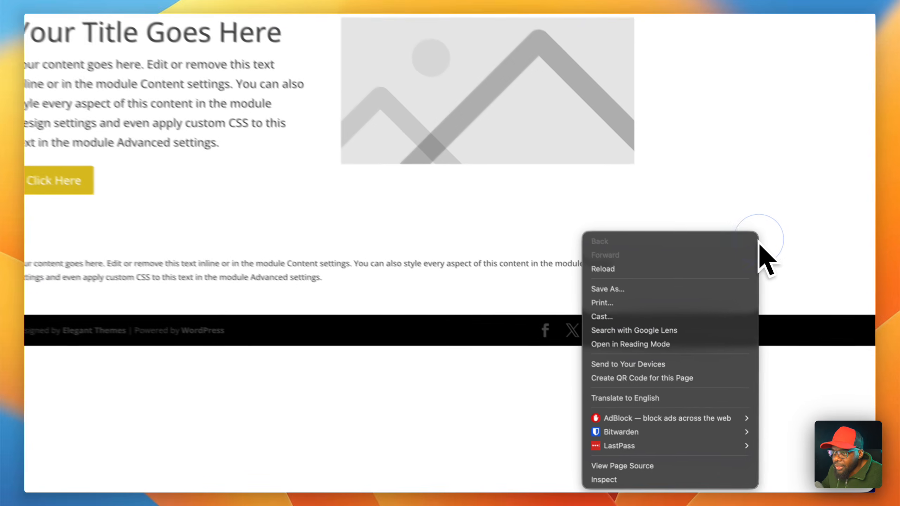
click(718, 481)
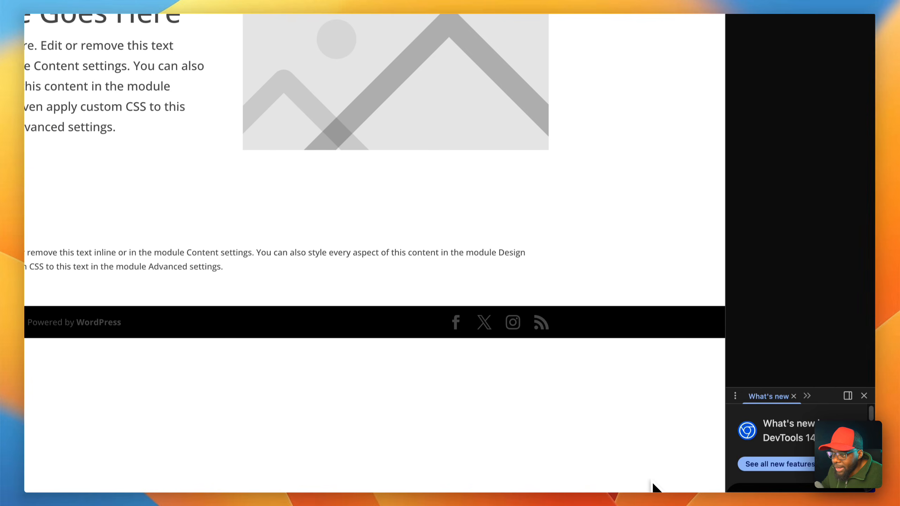
drag(725, 387, 746, 342)
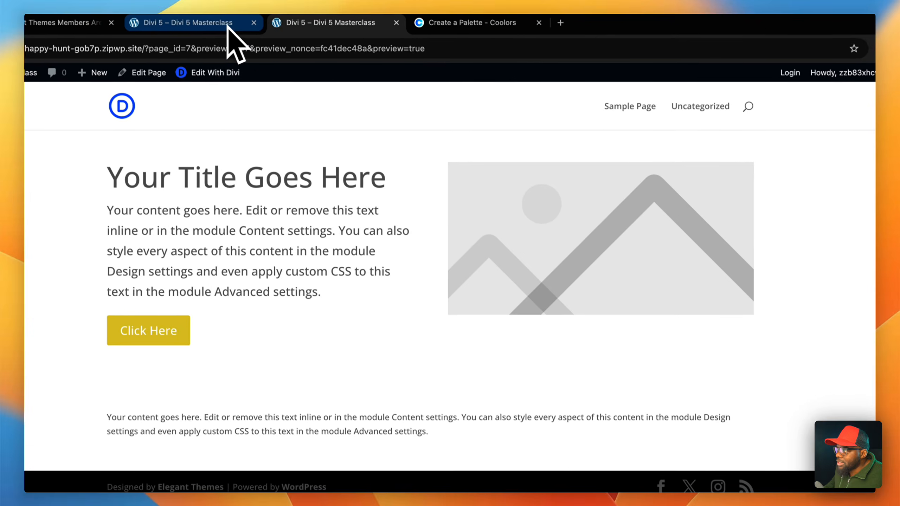
click(239, 41)
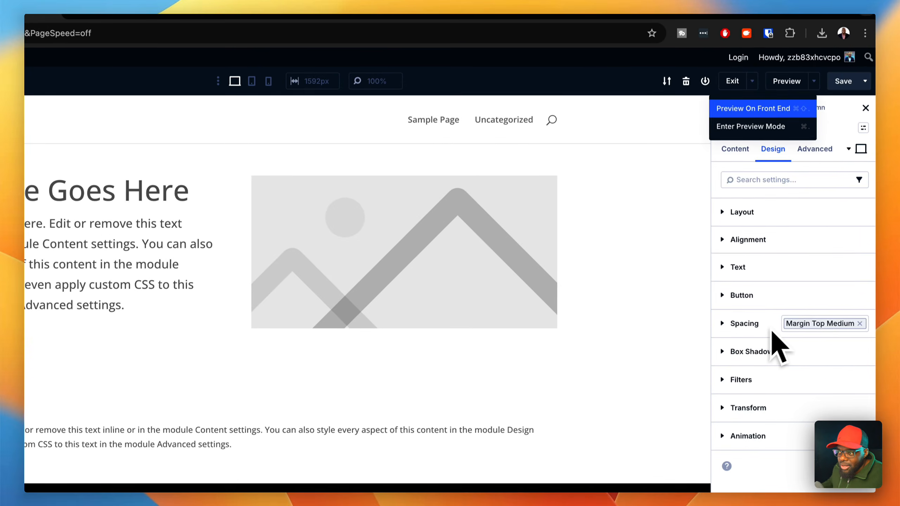
click(679, 220)
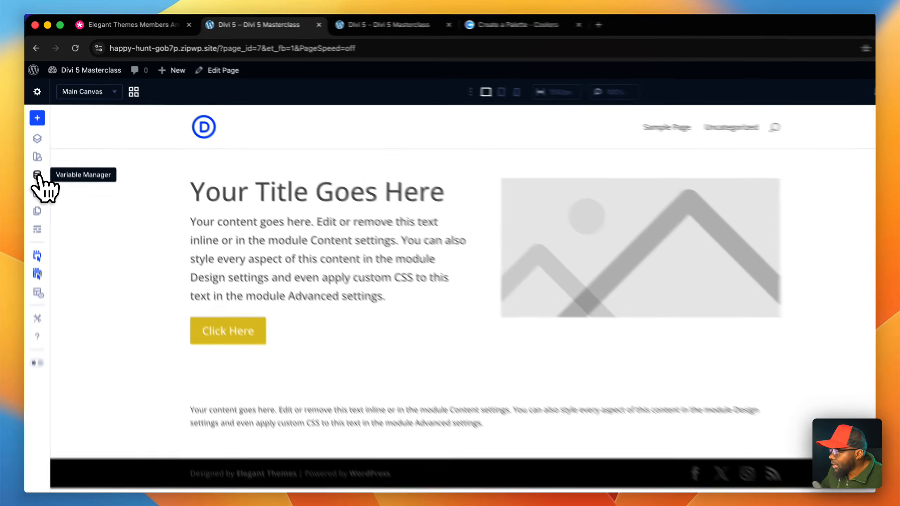
- Set the global Heading font variable to Poppins in the Variable Manager
click(35, 144)
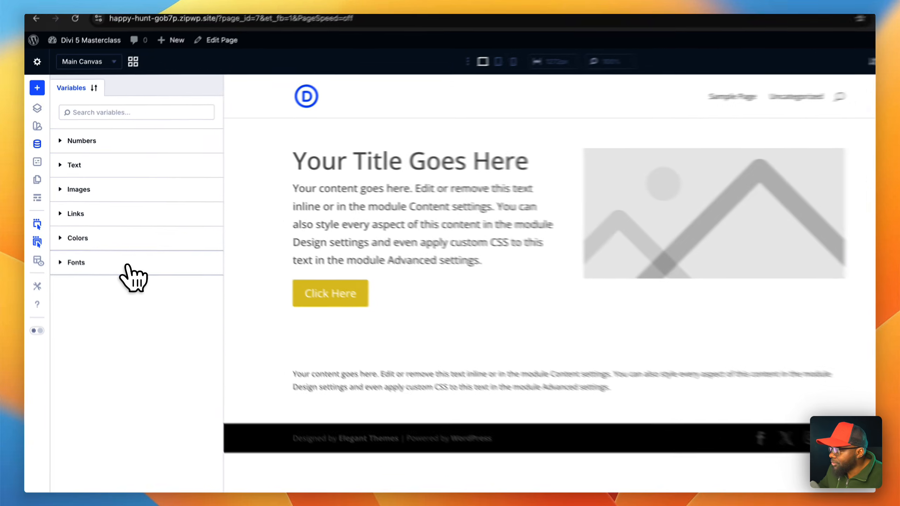
click(110, 246)
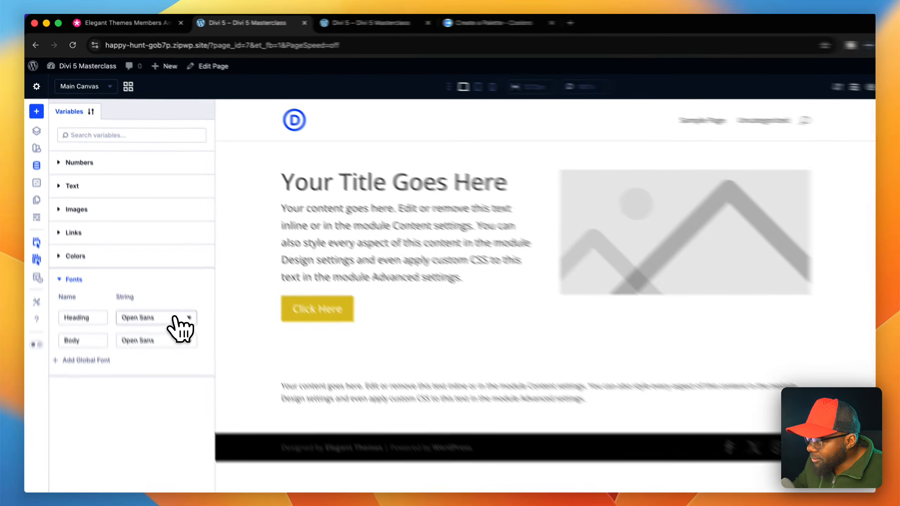
click(153, 277)
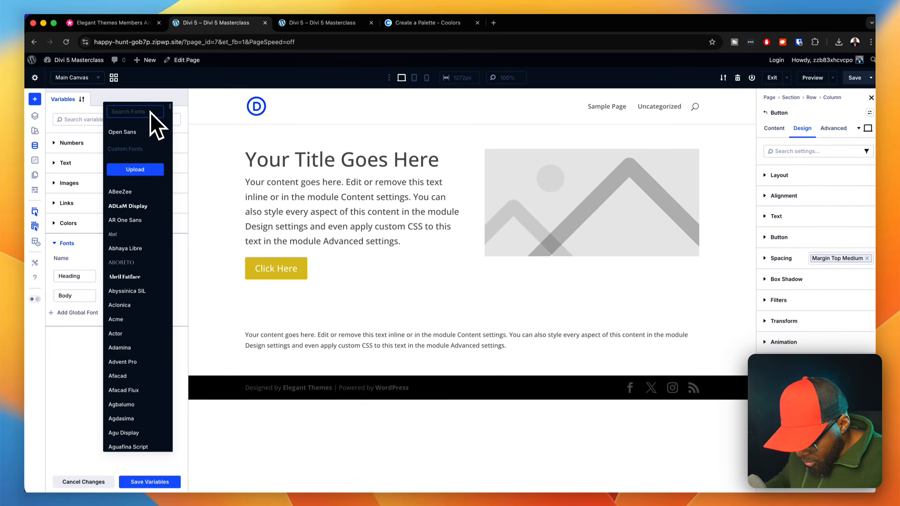
text(popp)
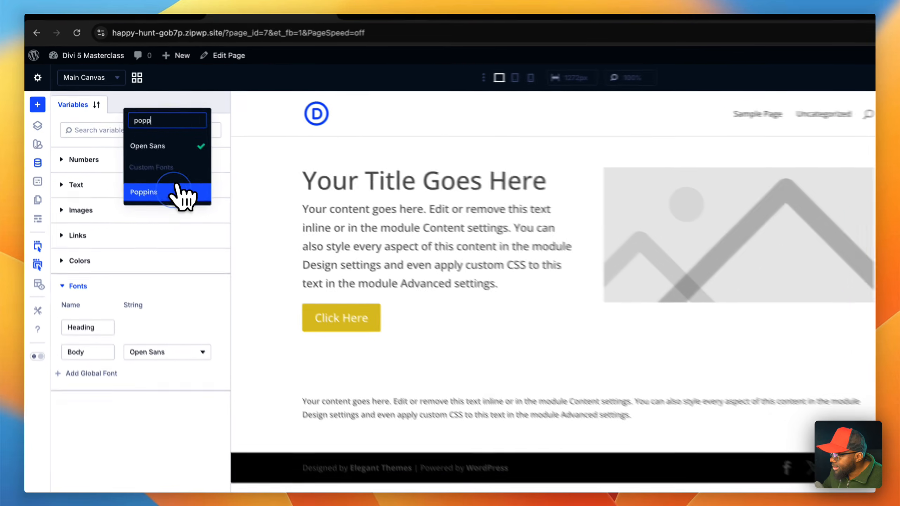
click(150, 167)
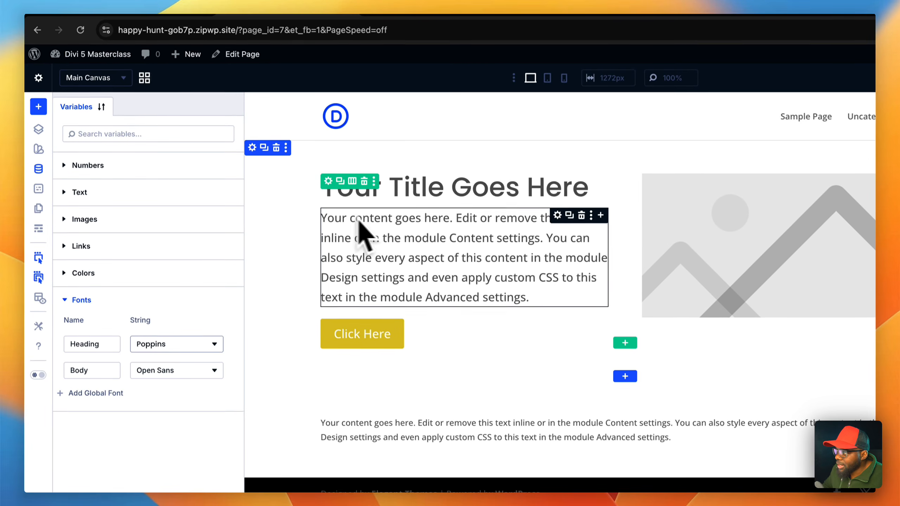
- Try to set the global Body font variable to Inter
click(158, 372)
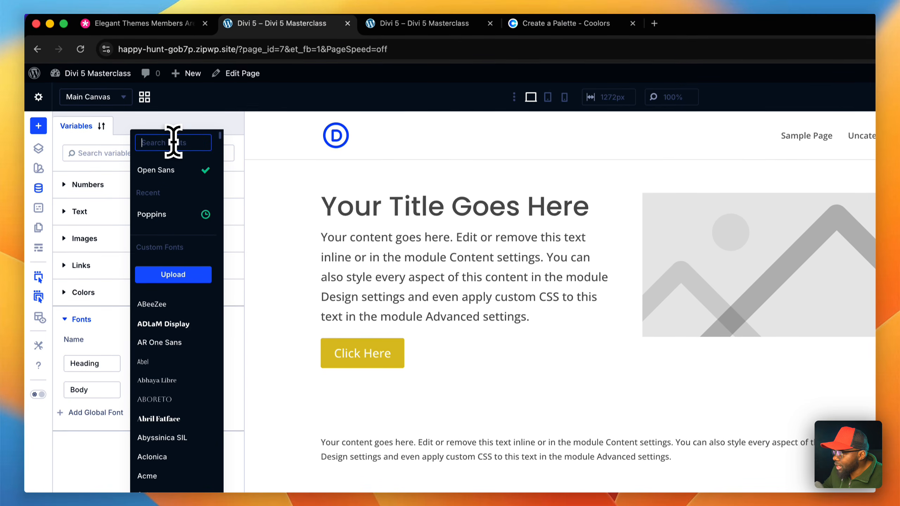
text(inter)
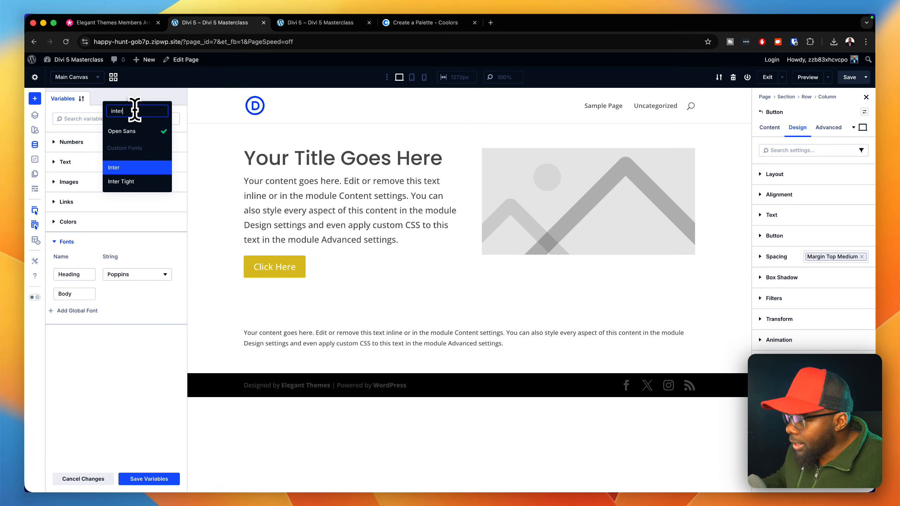
key(Return)
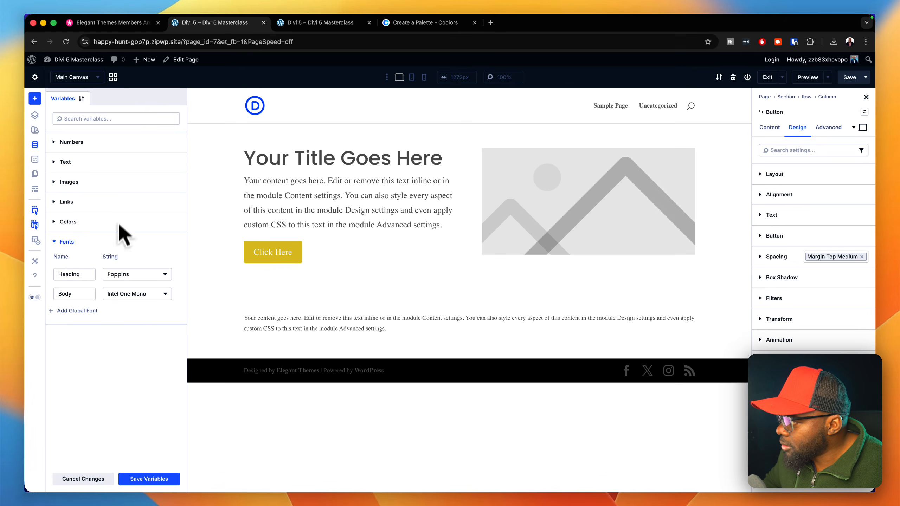
- Set the global Body font variable to Inter, save the variables and close the Variable Manager
click(145, 294)
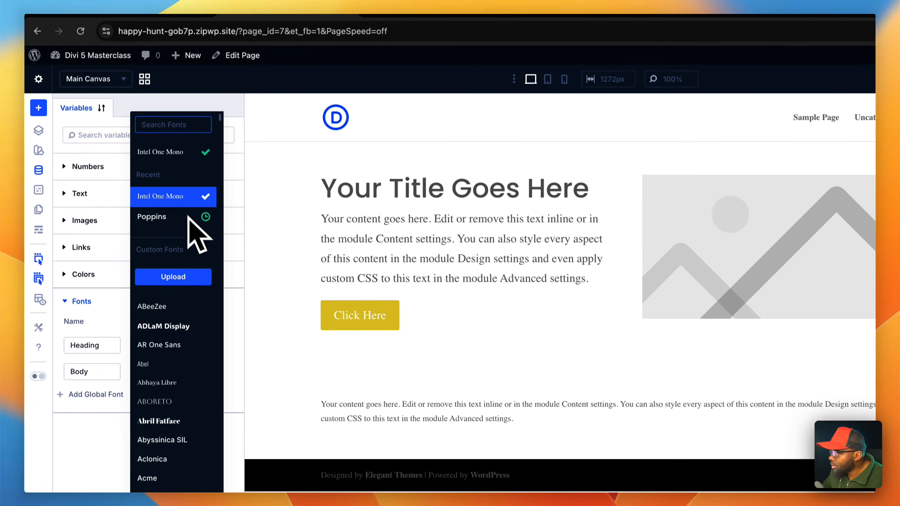
click(180, 122)
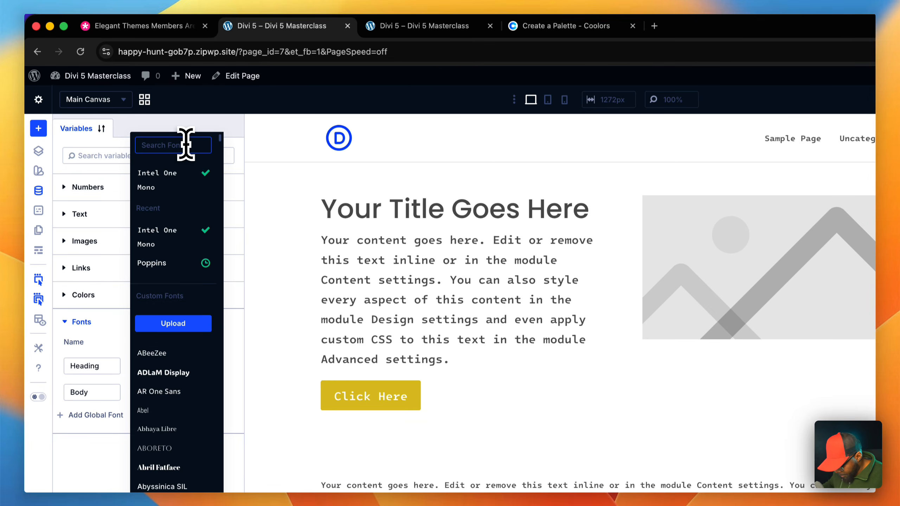
text(inter)
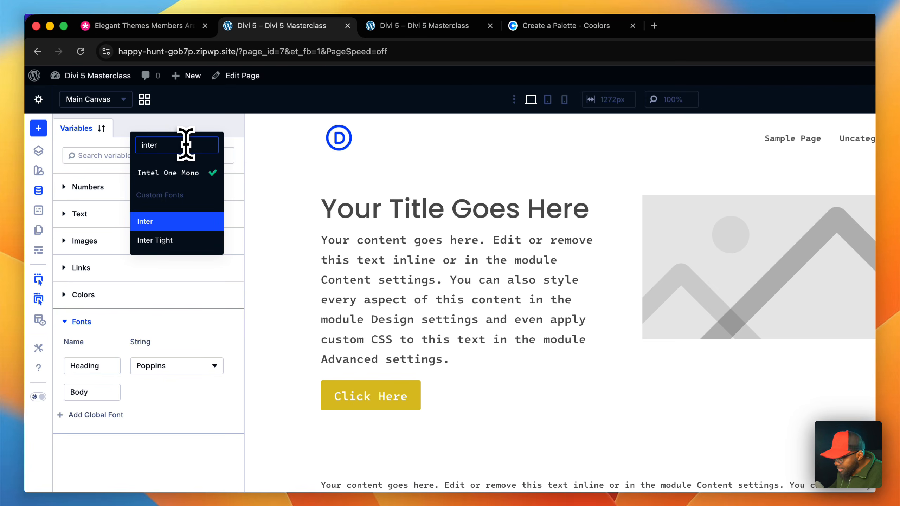
click(194, 220)
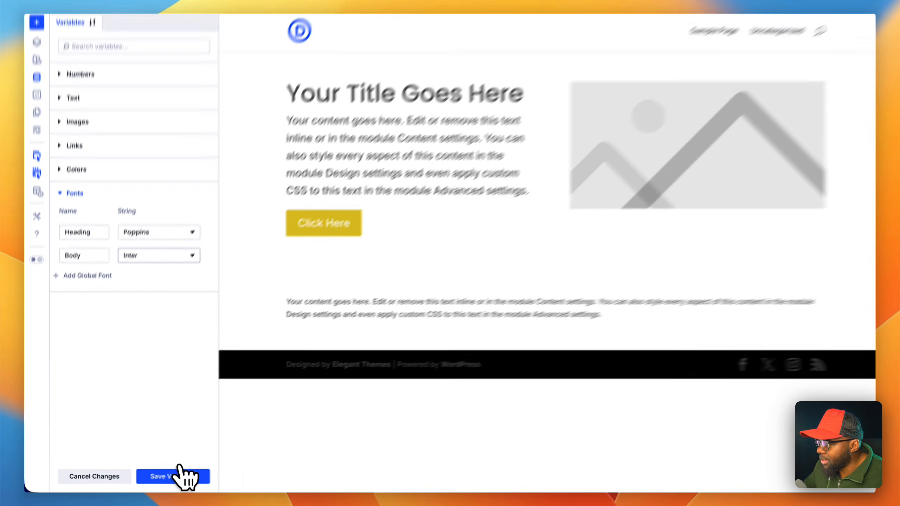
click(153, 478)
click(152, 480)
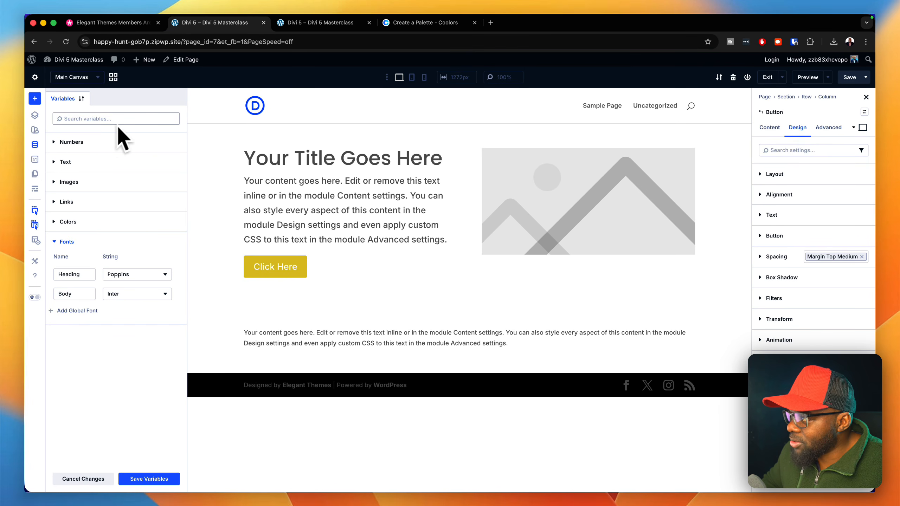
click(35, 145)
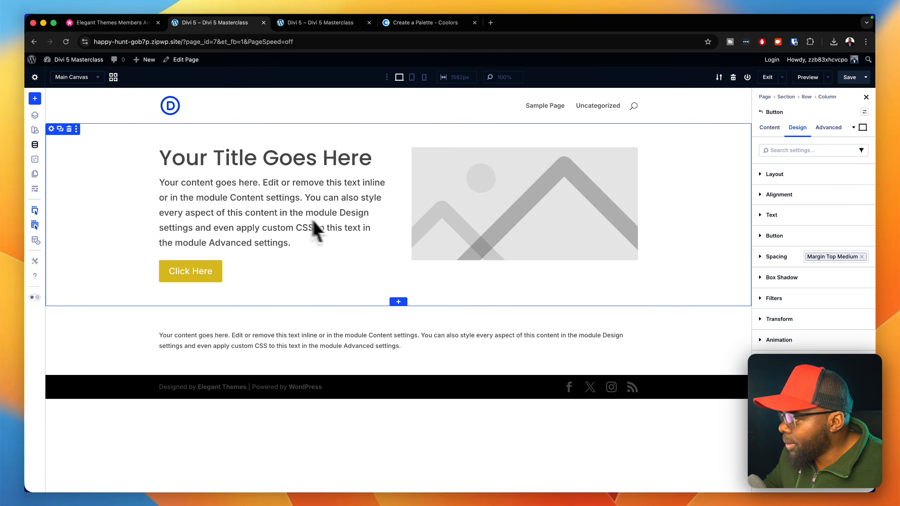
- Move the button module above the text module in the wireframe view, and return to the visual view
click(35, 188)
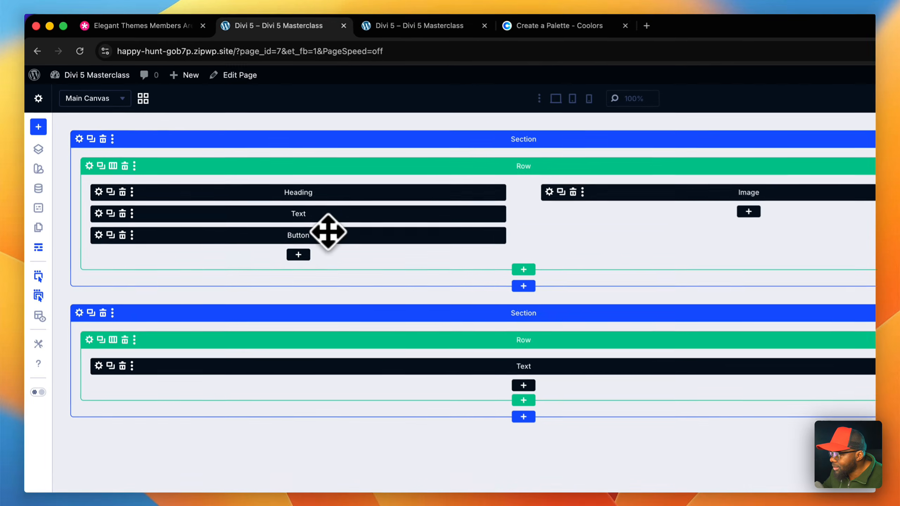
drag(253, 183, 252, 159)
drag(331, 211, 331, 214)
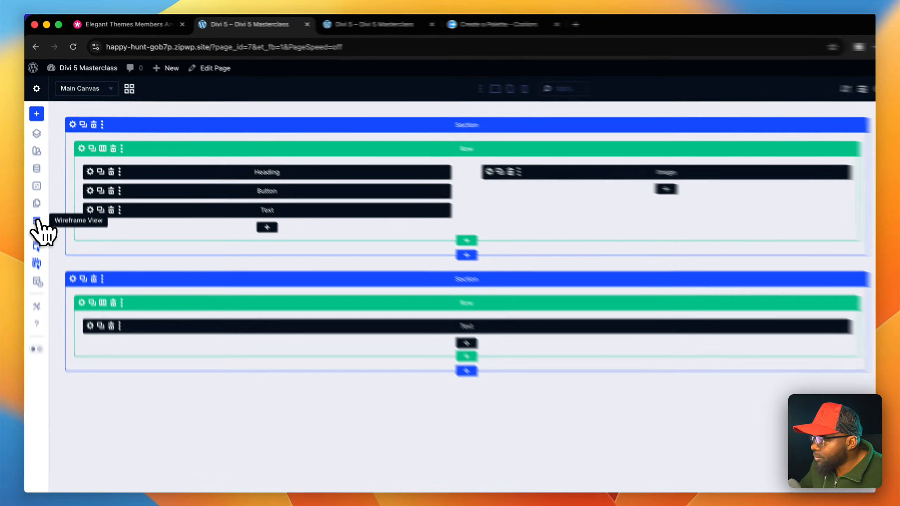
click(37, 221)
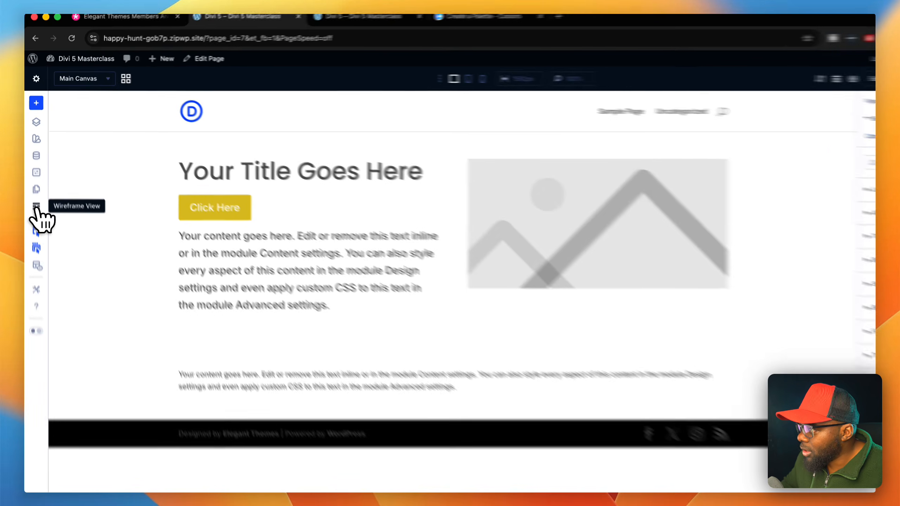
- Restore the text module above the button module in the wireframe view, and return to the visual view
click(35, 189)
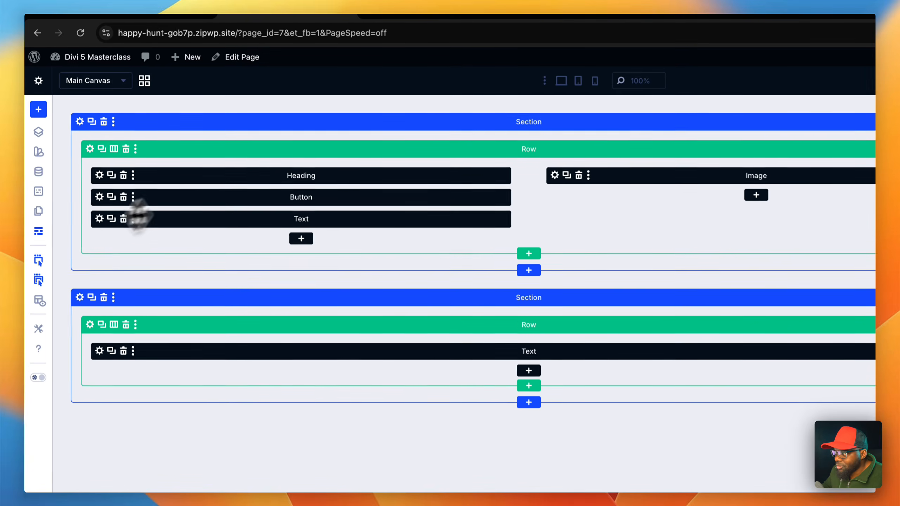
mouse_move(274, 210)
mouse_down()
mouse_move(271, 225)
mouse_move(280, 198)
mouse_up()
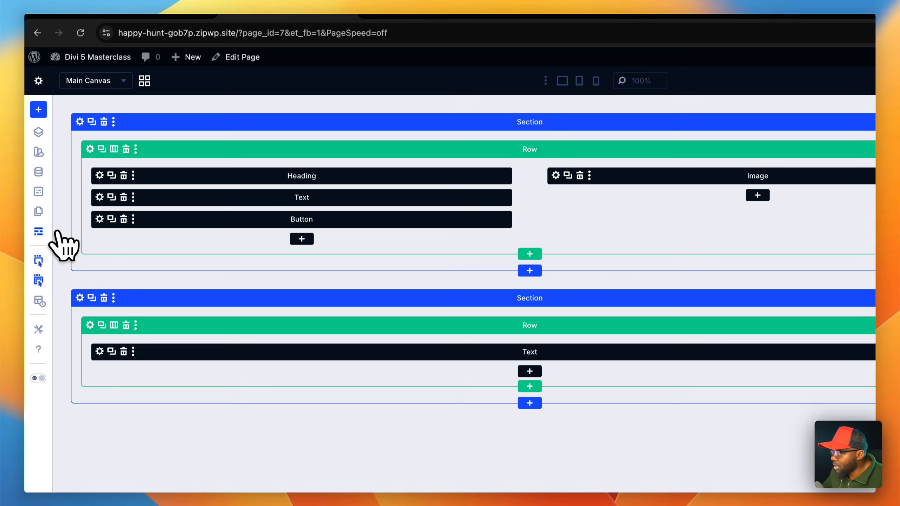
click(38, 231)
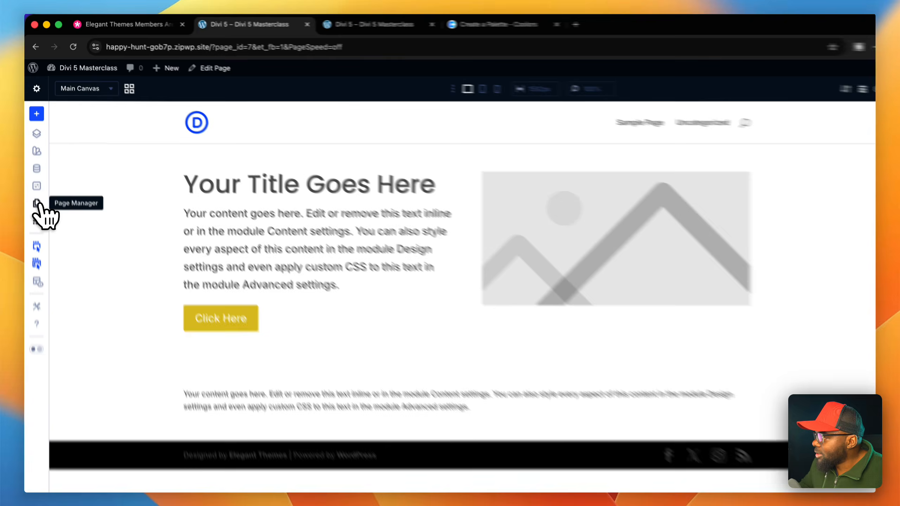
- Add a published page named Test with the Page Manager and open it for editing
click(35, 174)
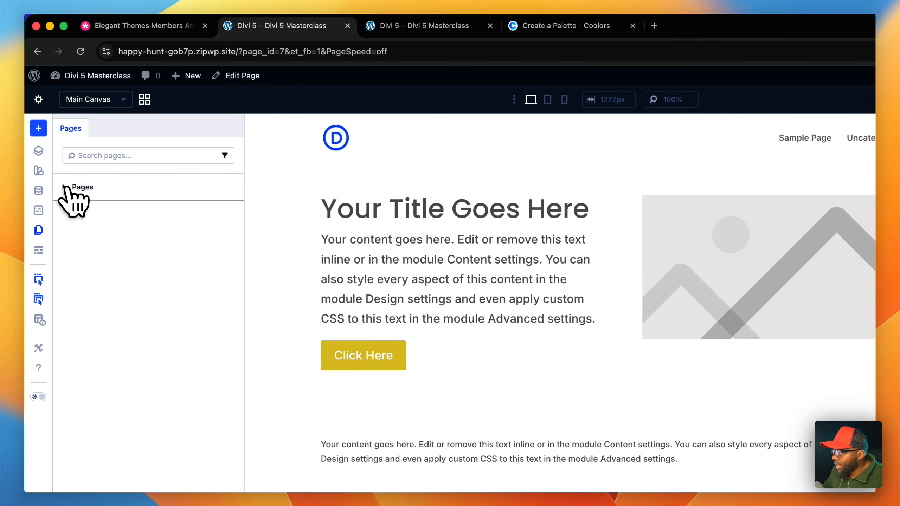
click(68, 188)
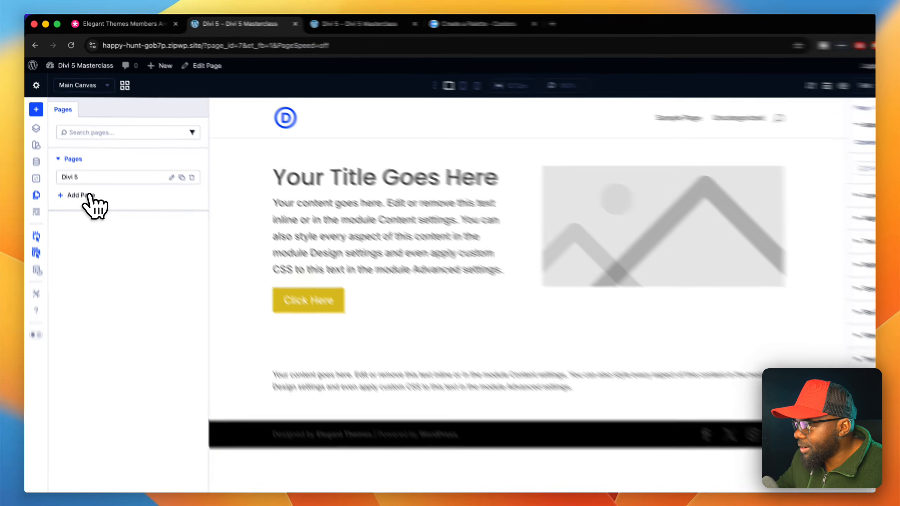
click(76, 174)
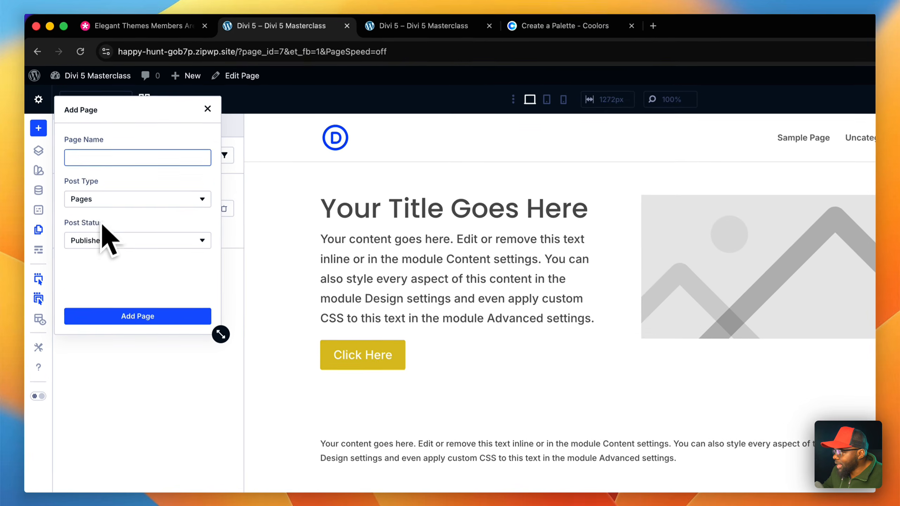
click(110, 158)
text(Test)
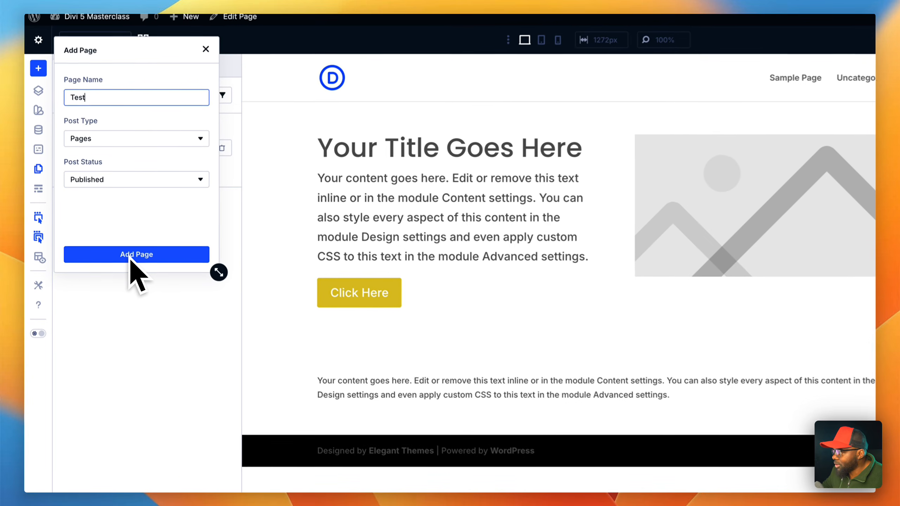
click(132, 258)
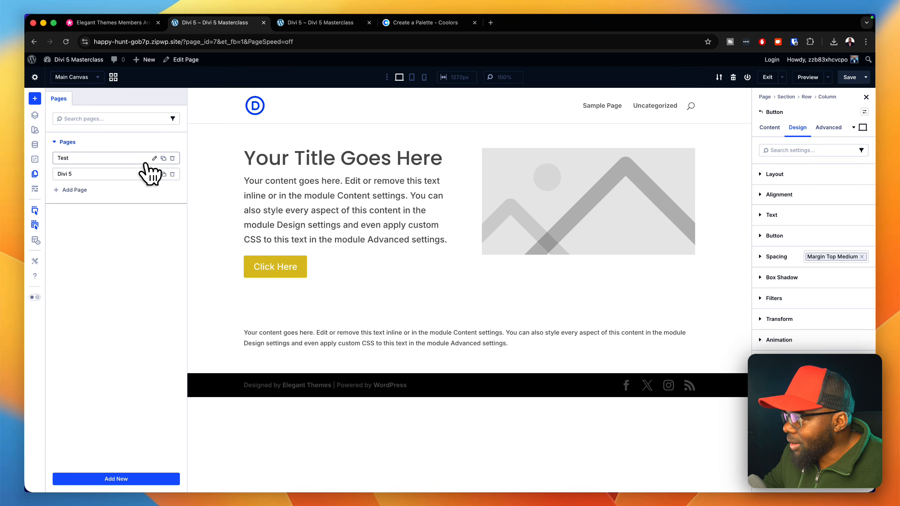
click(155, 159)
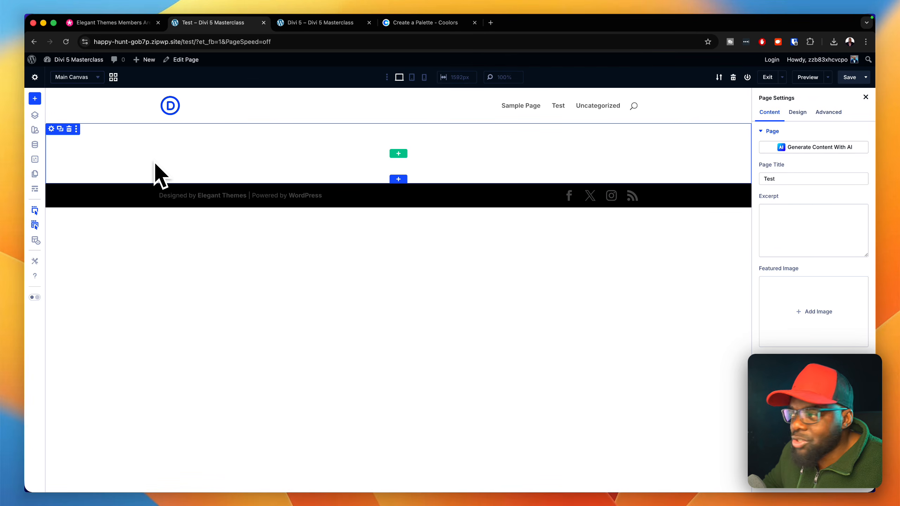
- Search the element presets for "headi" and open the h1 heading preset for editing
mouse_move(63, 60)
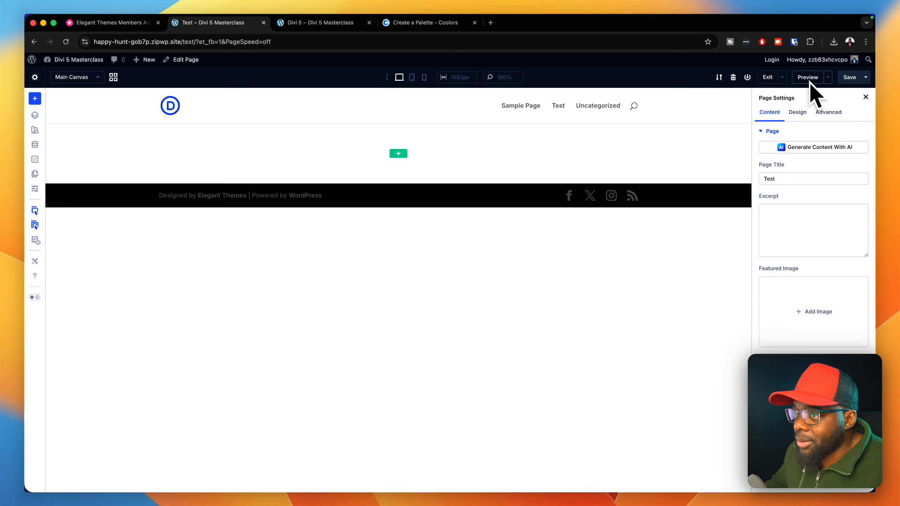
click(36, 160)
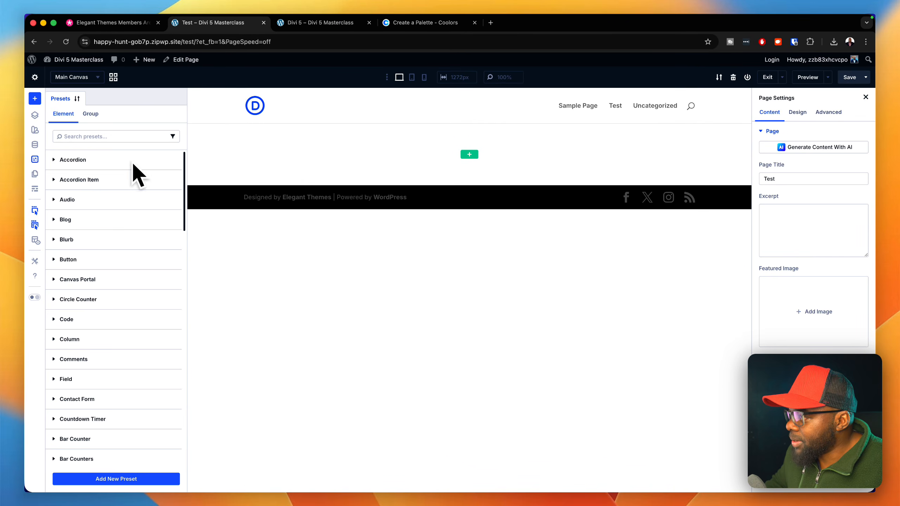
click(130, 136)
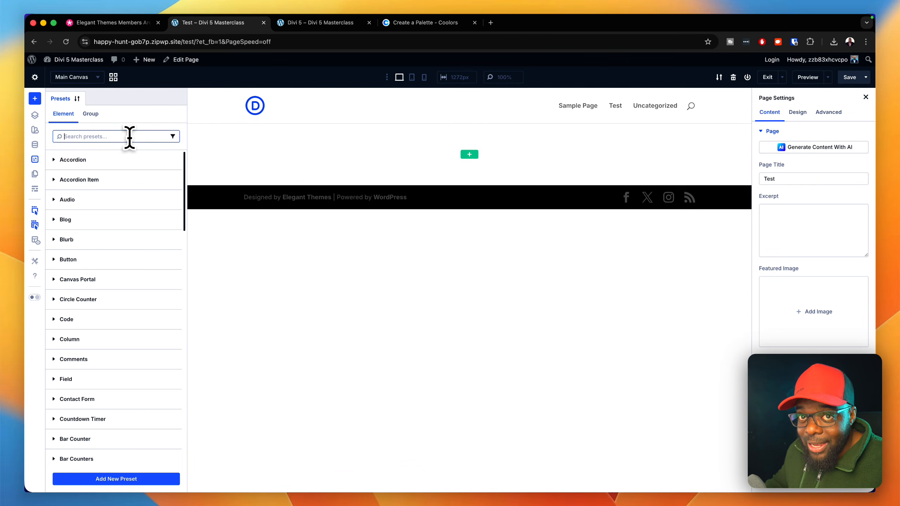
text(headi)
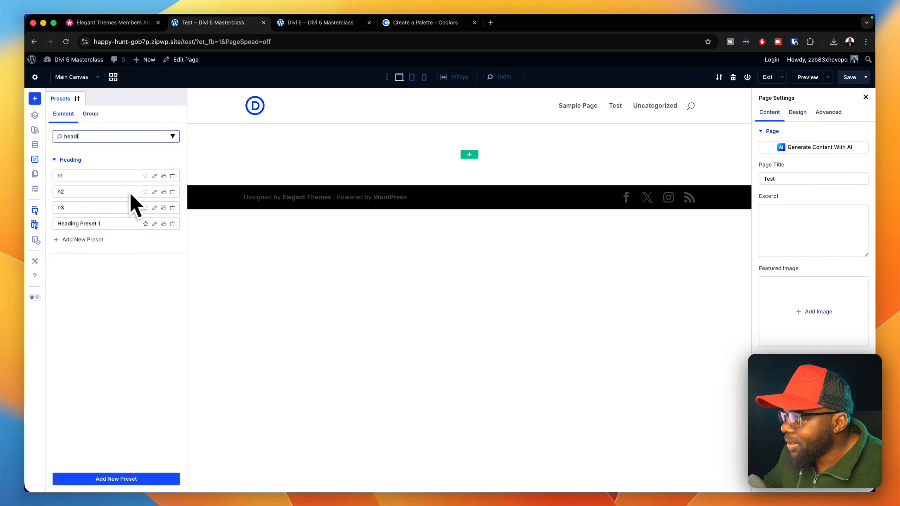
click(154, 176)
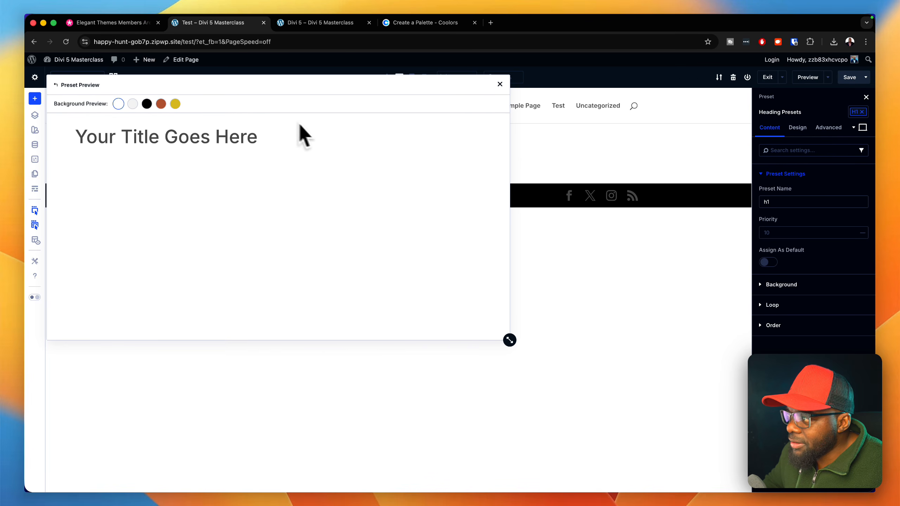
- Preview the h1 heading preset on each background colour, ending on white, and view its design settings before leaving the preset
click(132, 104)
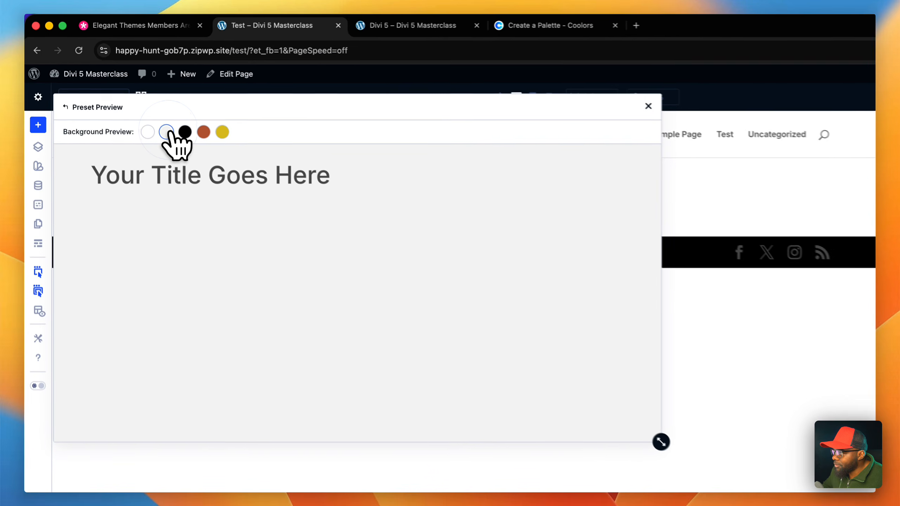
click(187, 136)
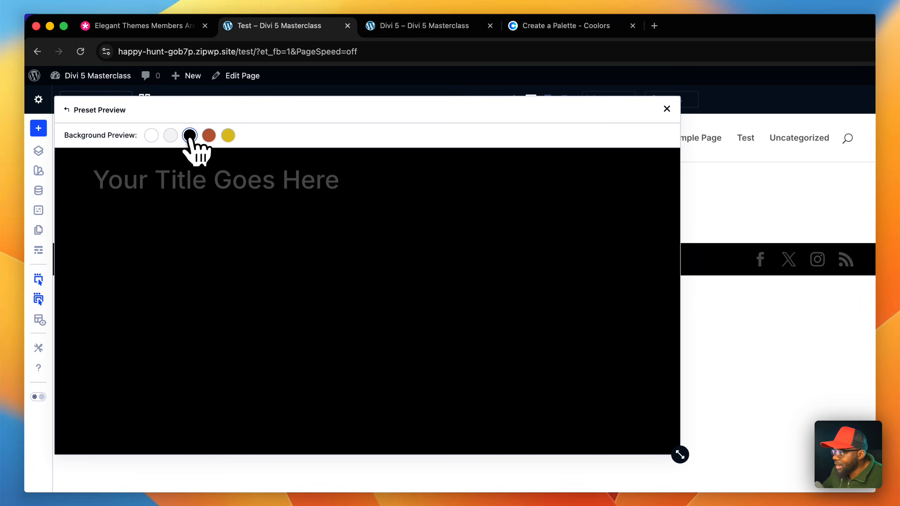
click(208, 136)
click(228, 135)
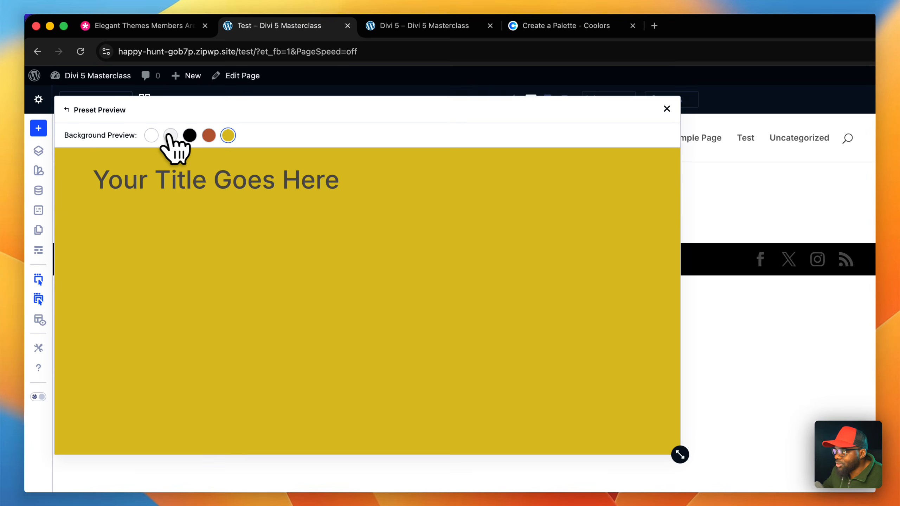
click(151, 135)
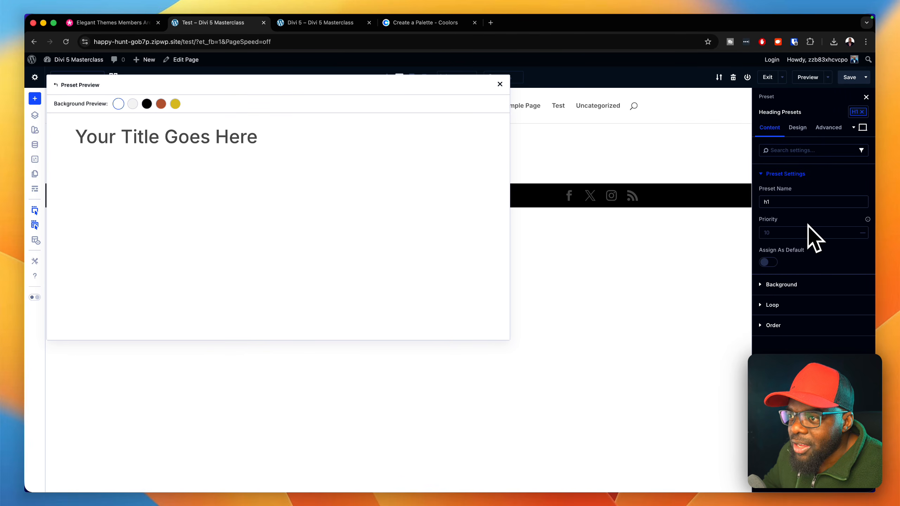
click(797, 128)
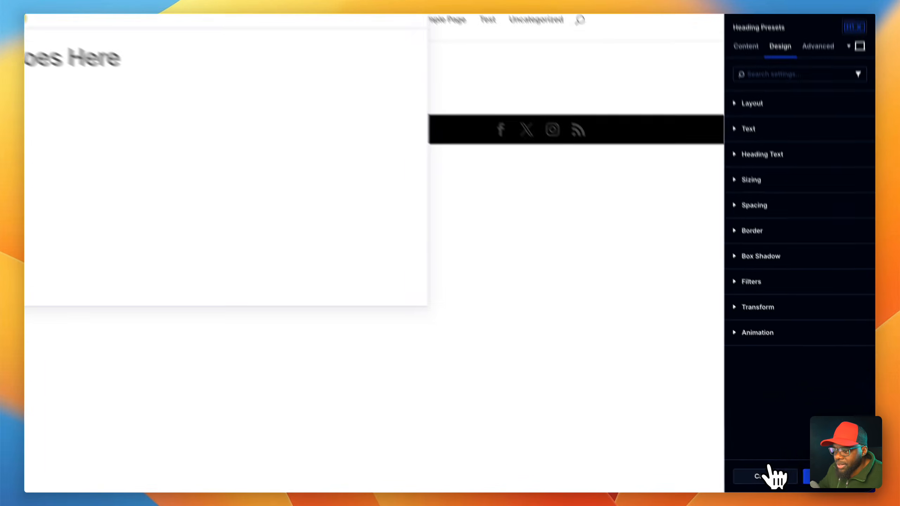
click(771, 473)
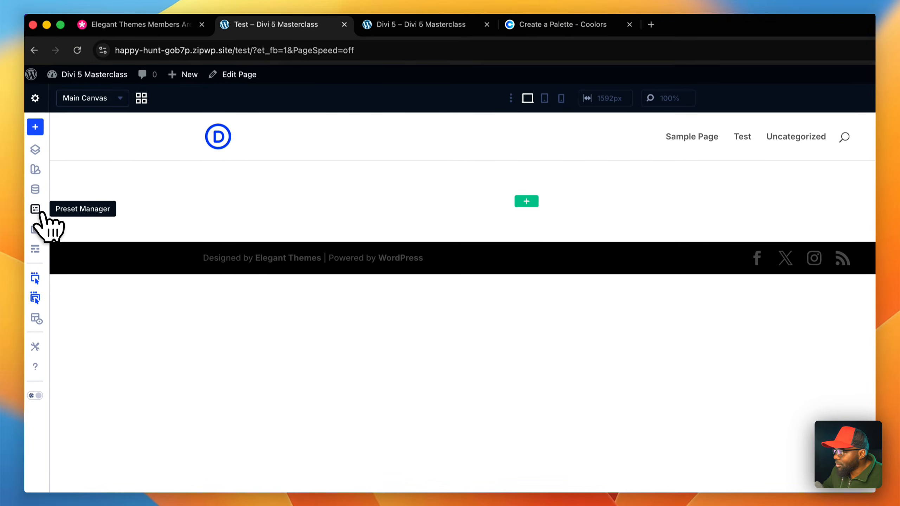
- Look through the element presets available for modules such as Accordion, Accordion Item and Blurb
click(38, 212)
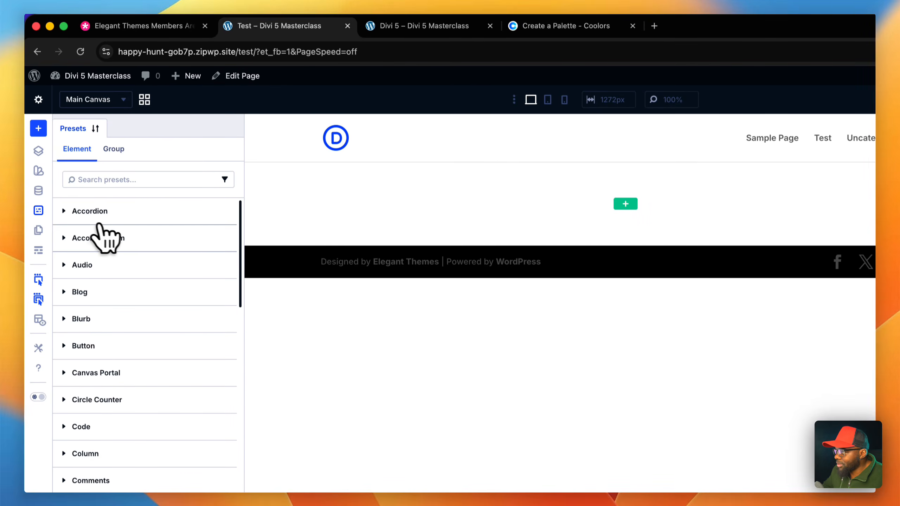
click(118, 210)
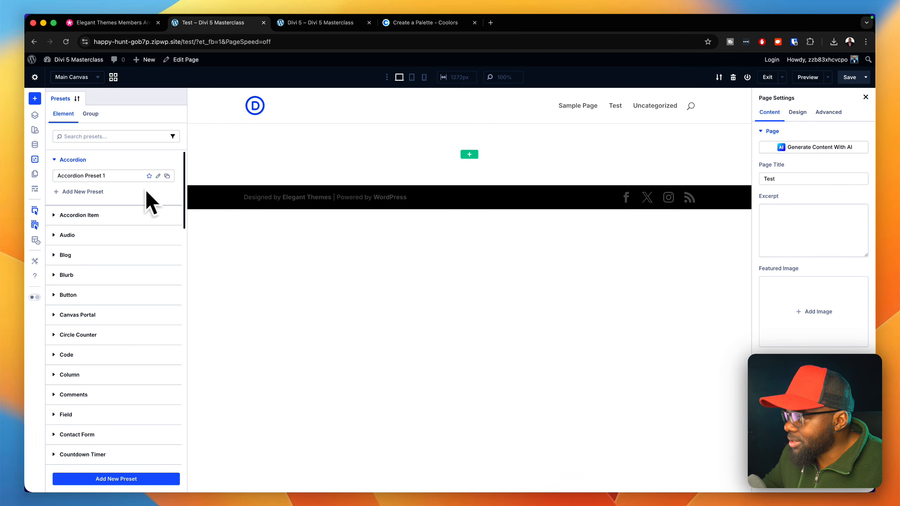
click(106, 216)
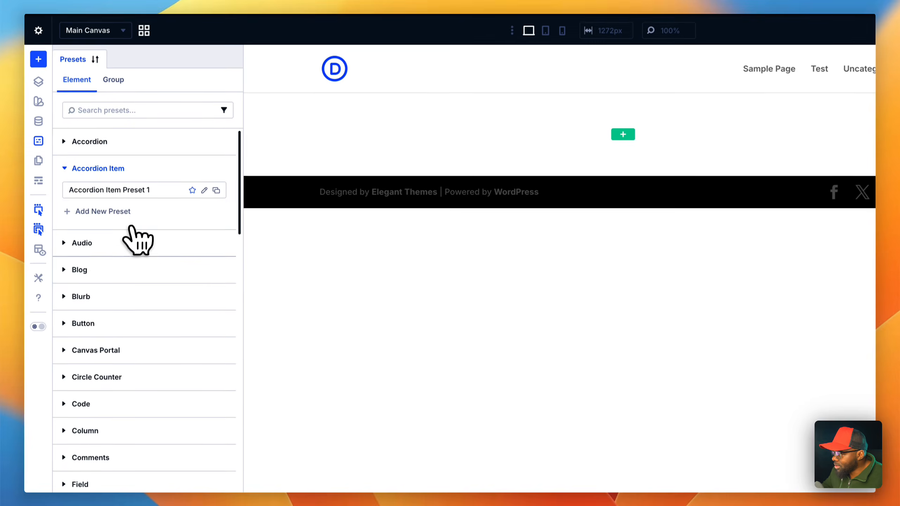
click(103, 254)
click(113, 296)
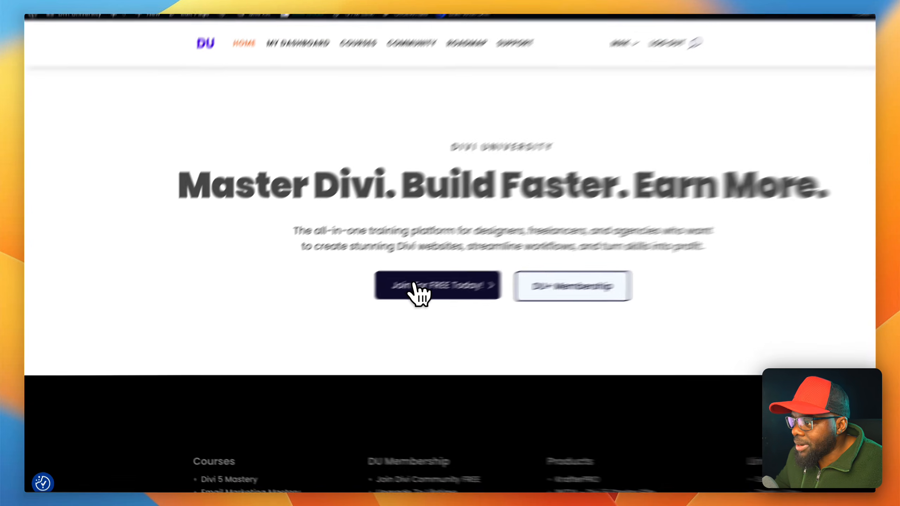
- Open the Divi University community portal, examine the feed's pricing table post with its layout download, and view the course list
click(415, 285)
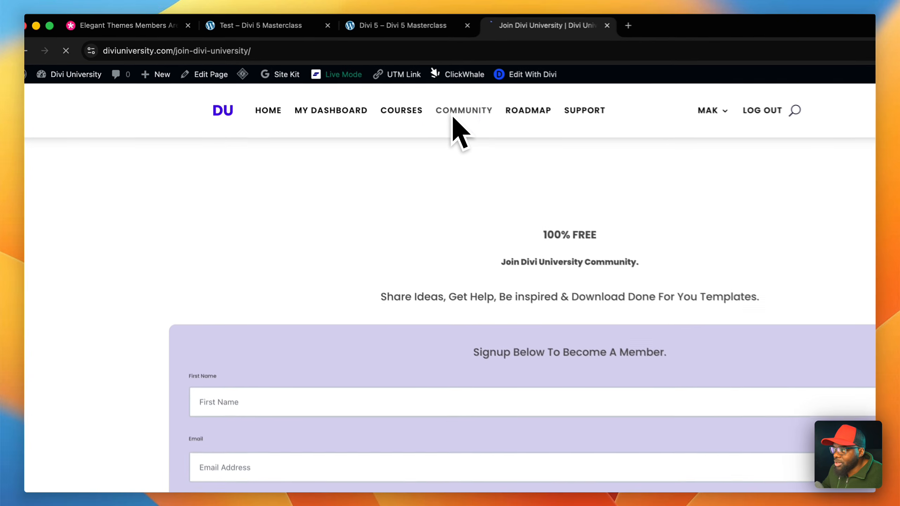
click(361, 90)
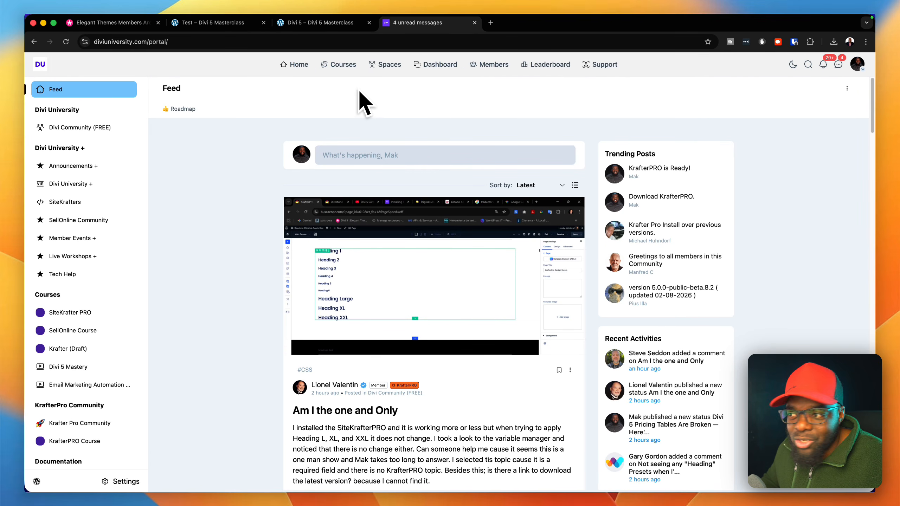
scroll(523, 260, down, 3)
scroll(527, 273, down, 7)
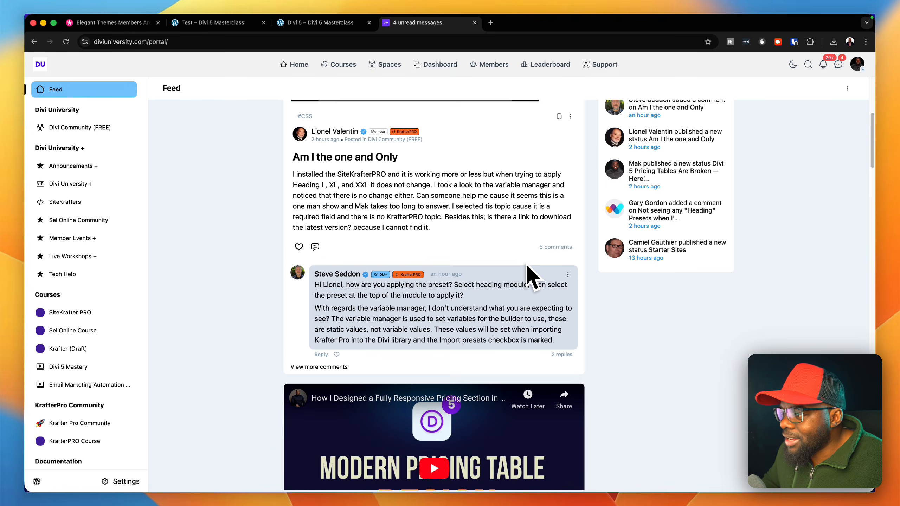
scroll(531, 275, down, 9)
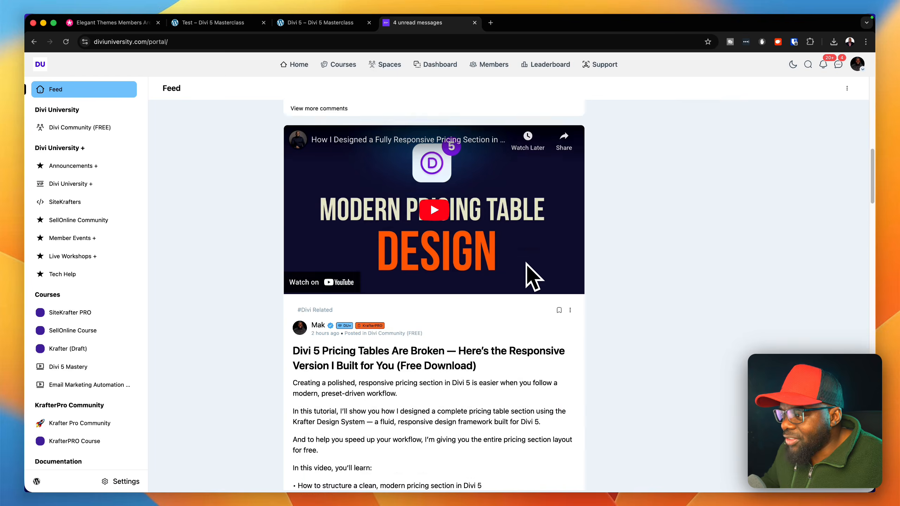
scroll(527, 267, down, 6)
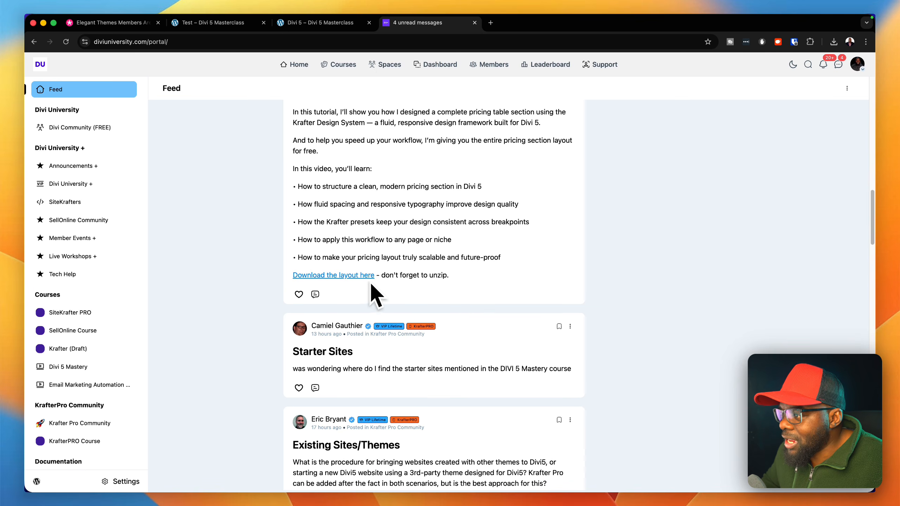
scroll(436, 282, up, 9)
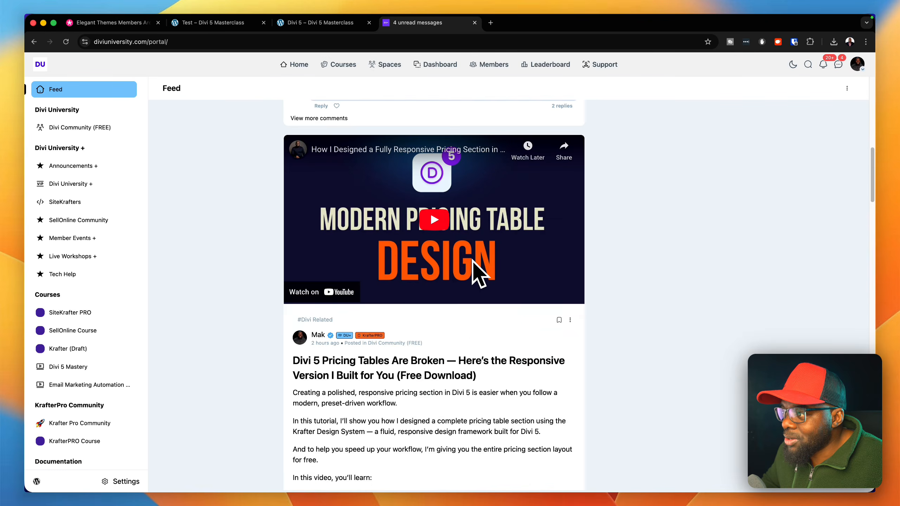
scroll(474, 260, up, 1)
scroll(246, 204, up, 10)
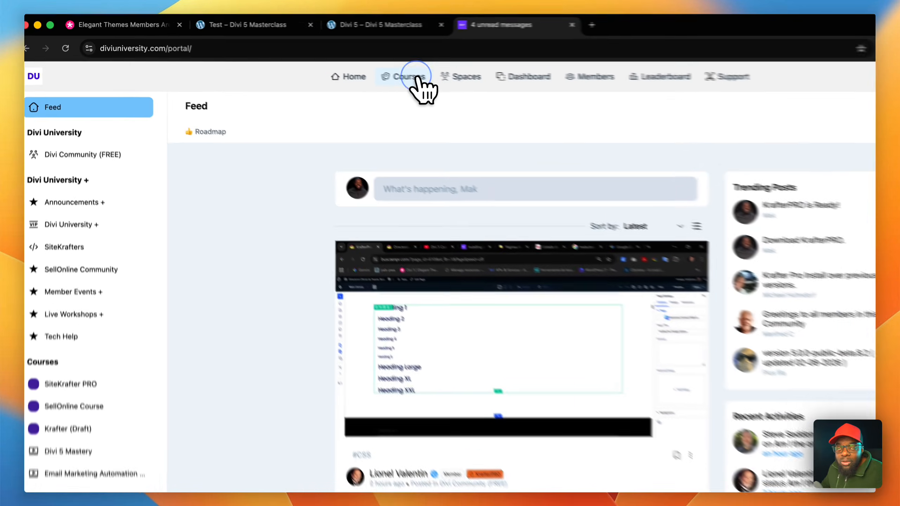
click(349, 66)
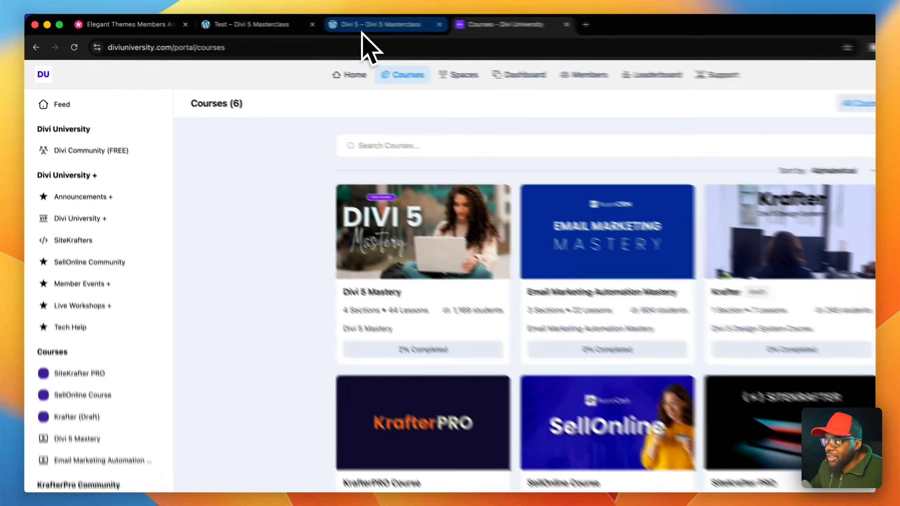
- Return to the Test page's builder and open the Divi 5 page for editing from the Page Manager
click(310, 23)
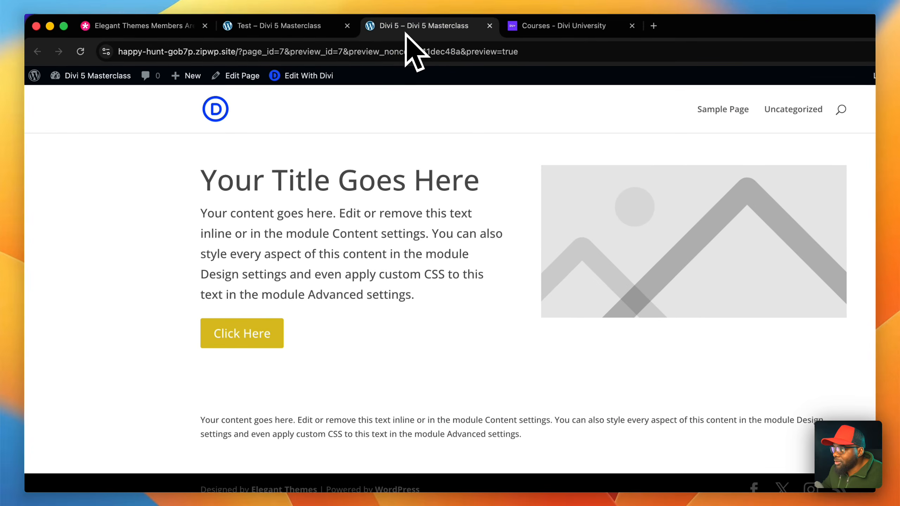
click(319, 28)
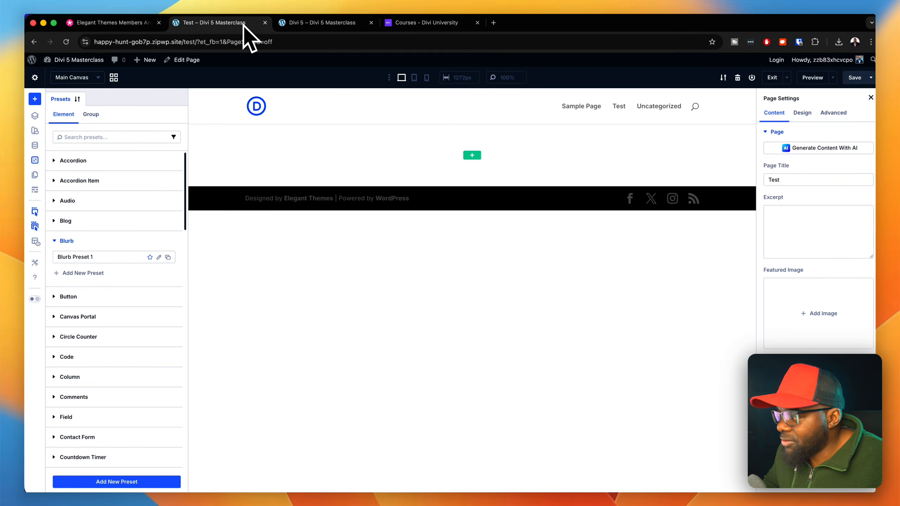
click(35, 159)
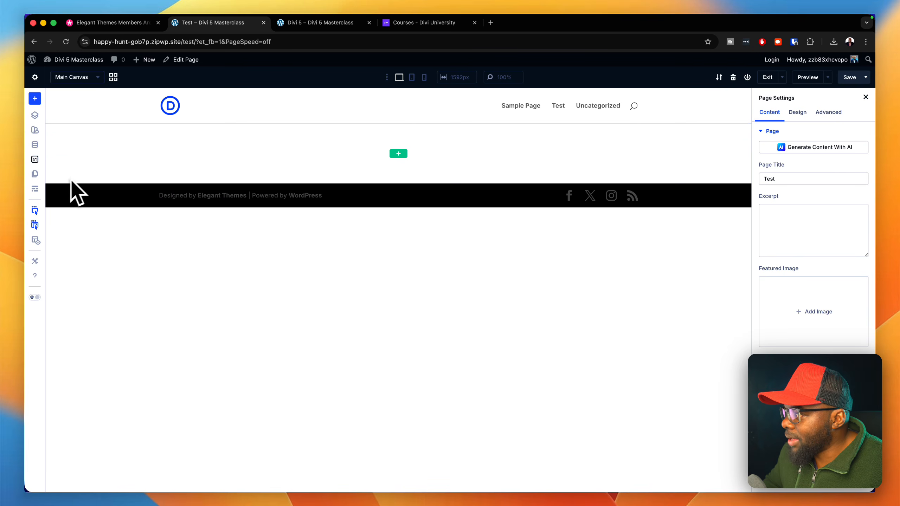
click(35, 173)
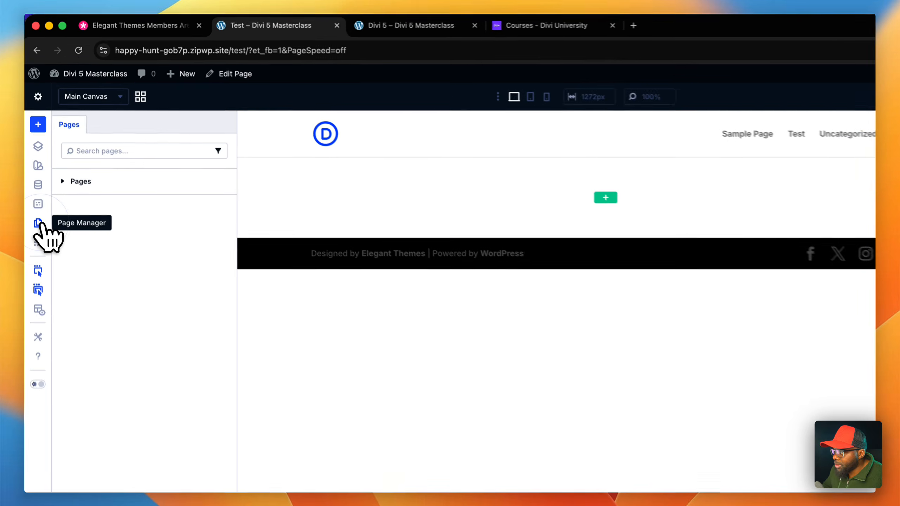
click(127, 194)
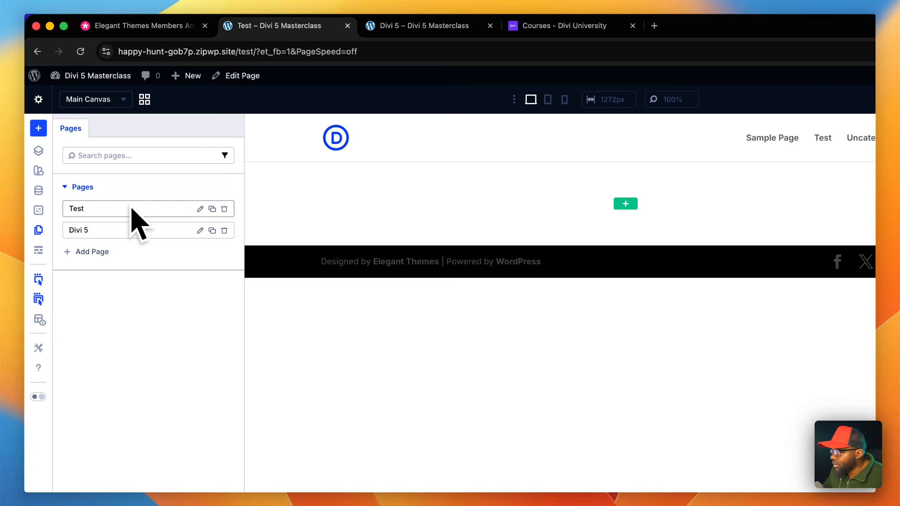
click(200, 230)
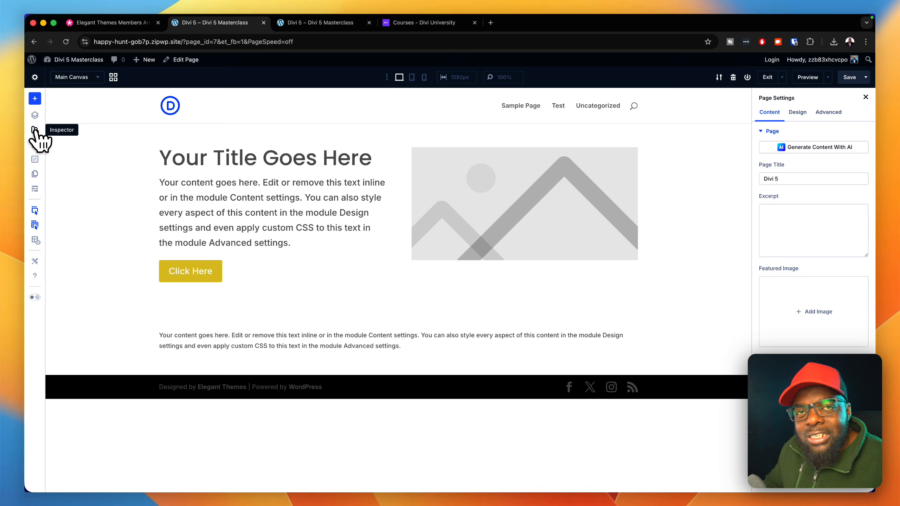
- Inspect the large body text module in the Inspector and review its module preset and option group presets
click(35, 130)
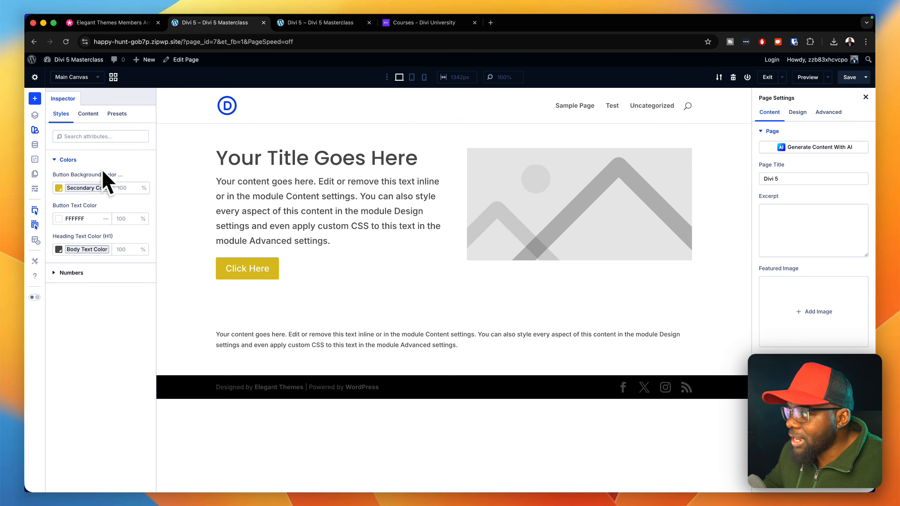
click(35, 131)
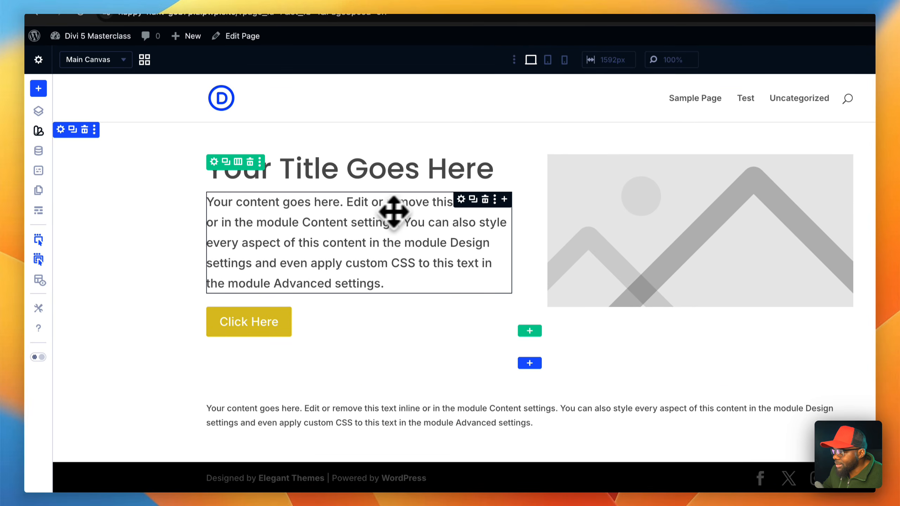
right_click(412, 210)
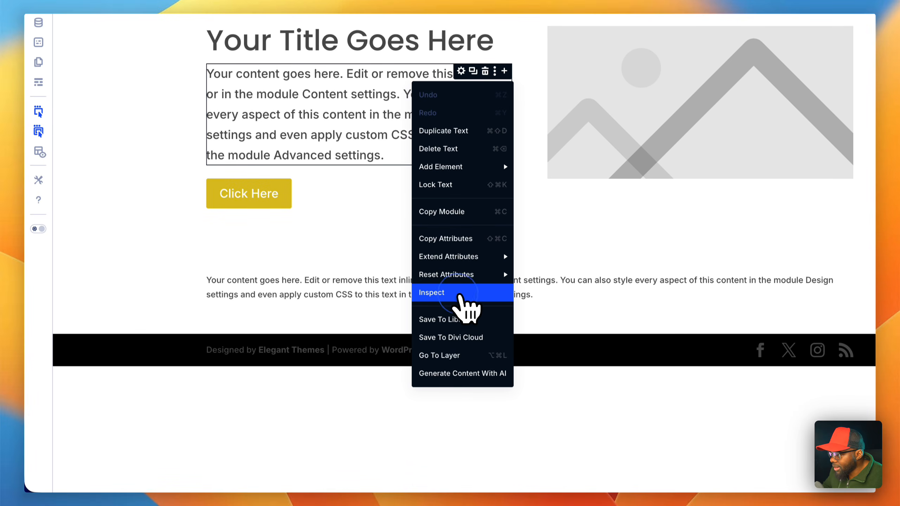
click(460, 295)
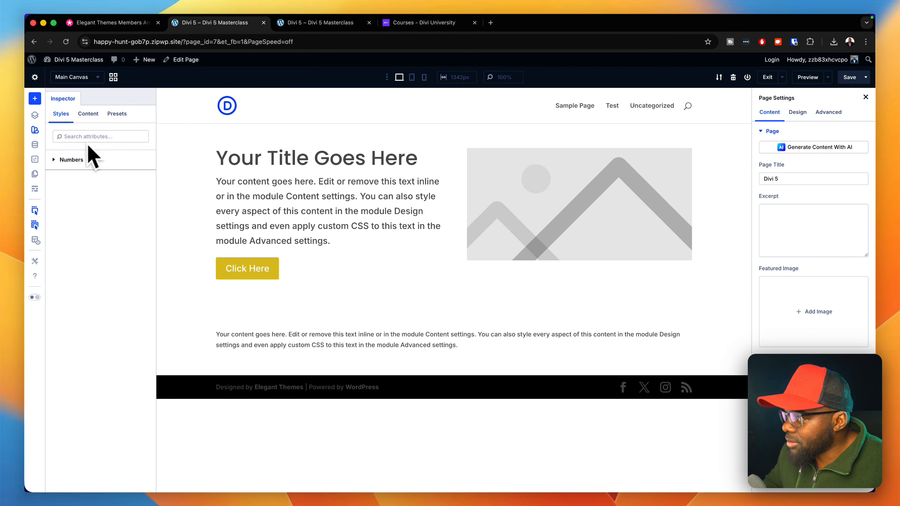
click(119, 115)
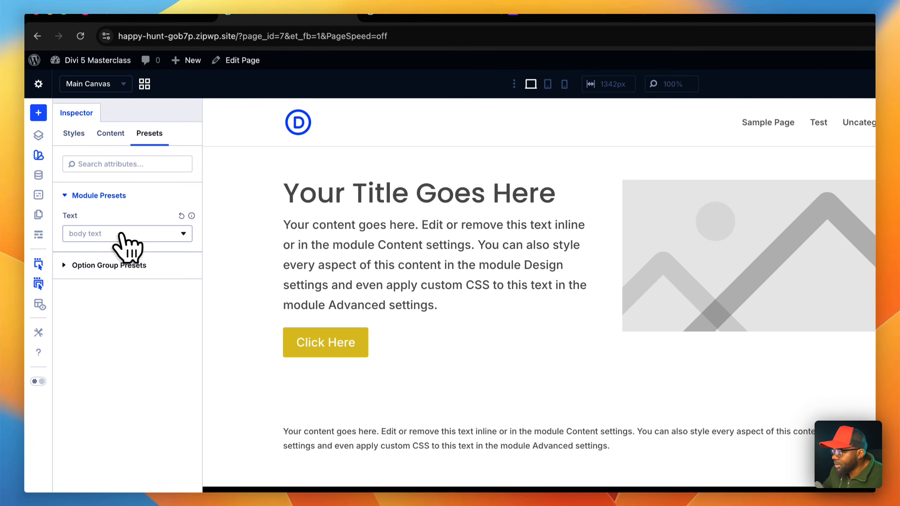
click(156, 237)
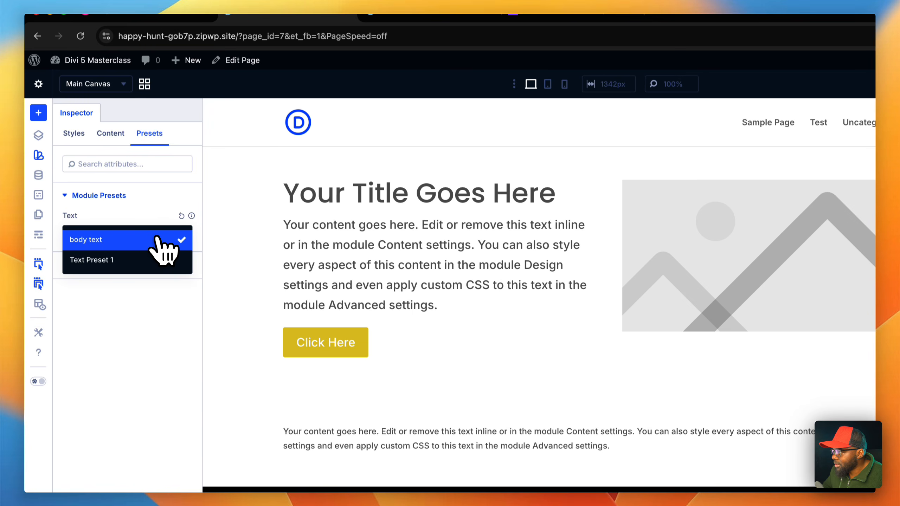
click(157, 239)
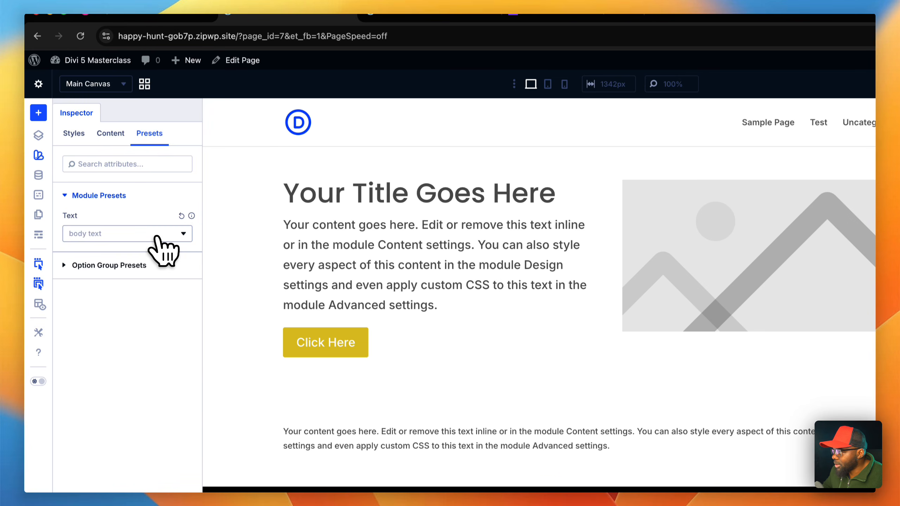
click(126, 266)
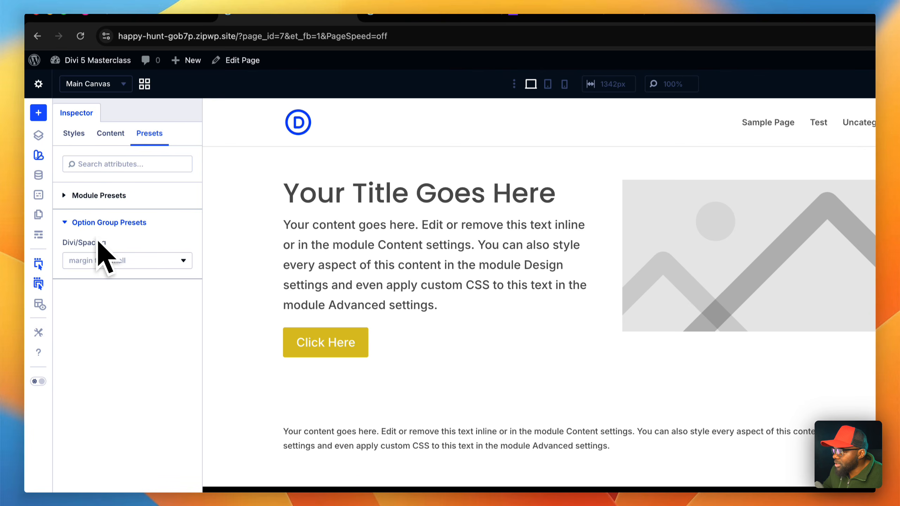
click(71, 222)
- Remove the words "Advanced settings" from the inspected text module's body content
click(110, 134)
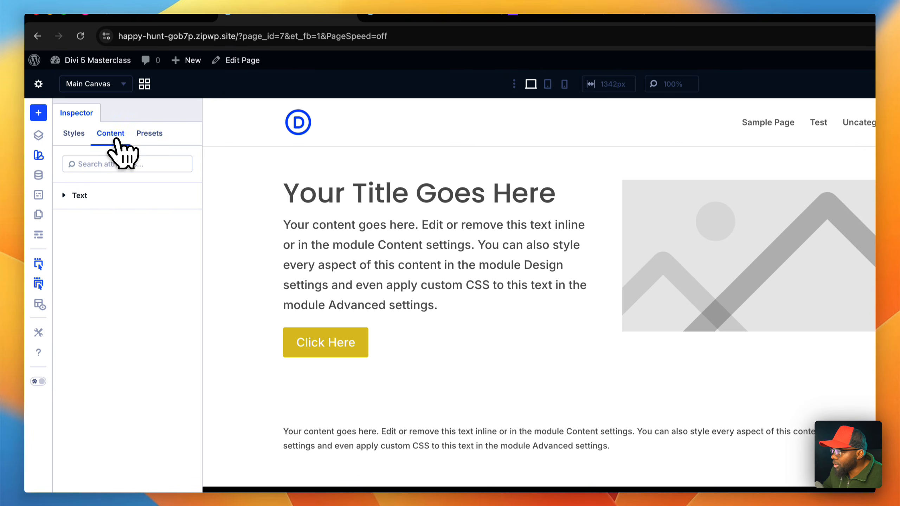
click(96, 194)
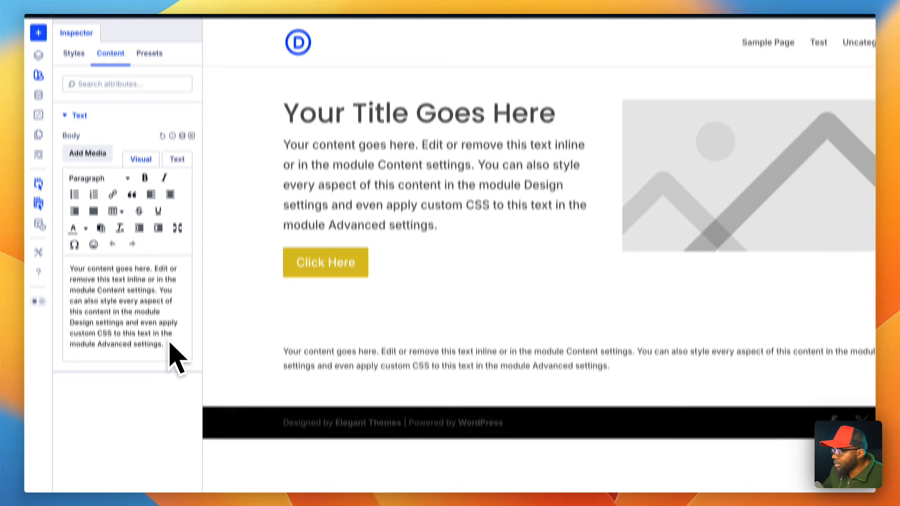
click(168, 425)
drag(170, 285, 97, 284)
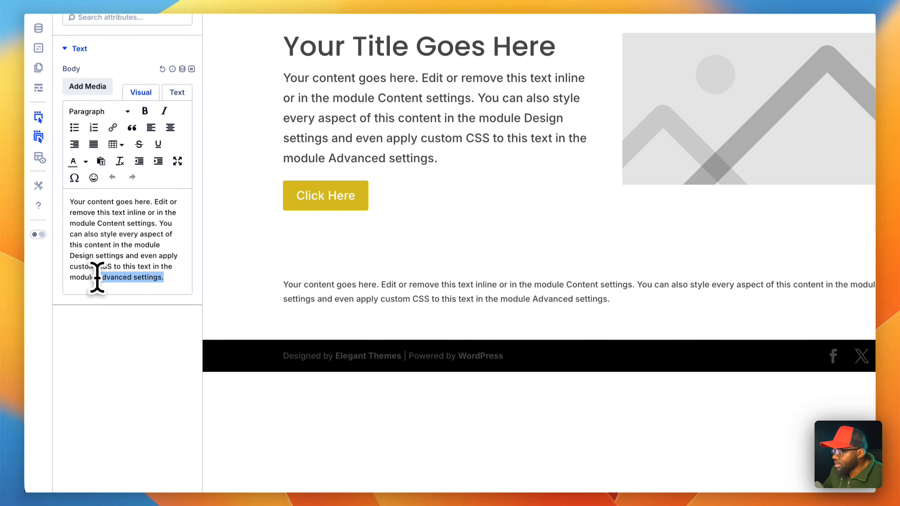
key(BackSpace)
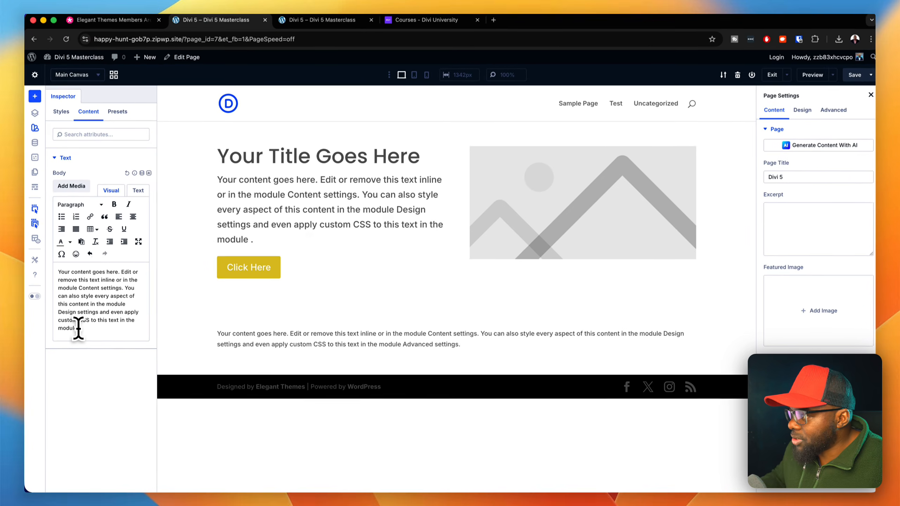
- Review the number styles of the text module and the first section's number and color attributes, closing the Inspector when done
click(60, 110)
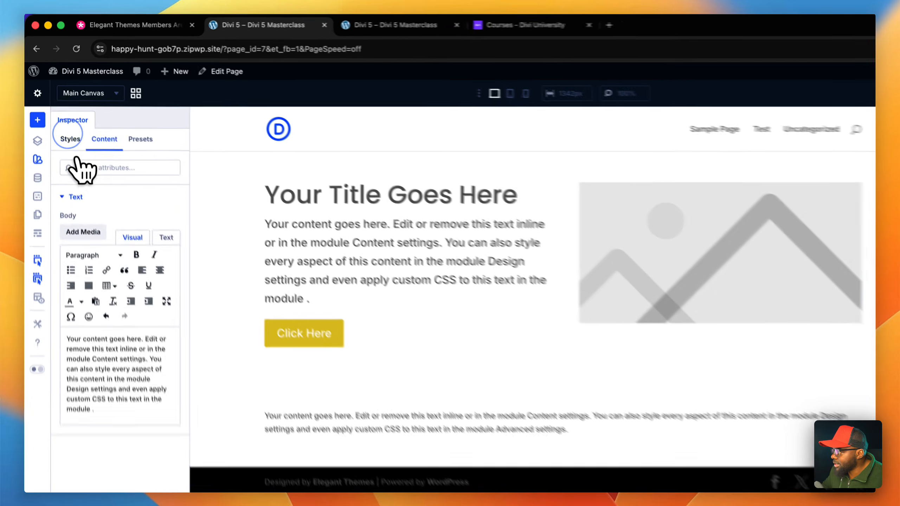
click(121, 199)
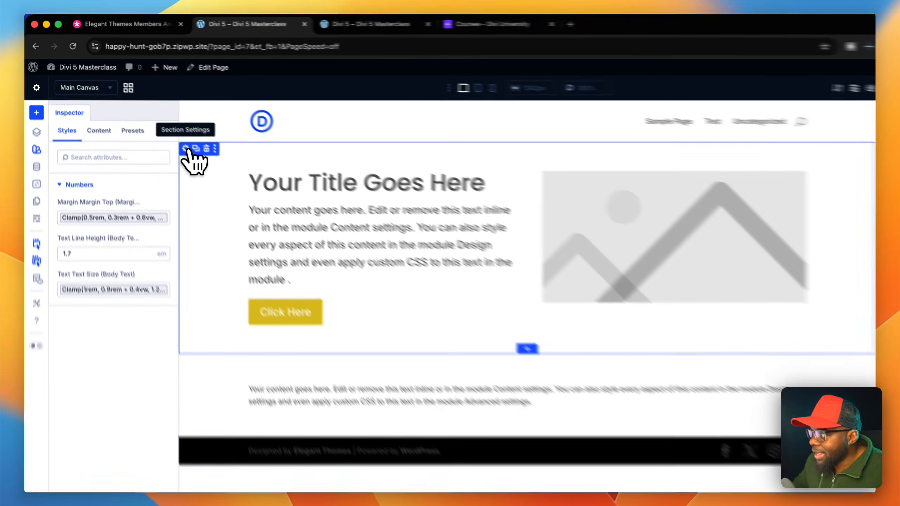
click(186, 148)
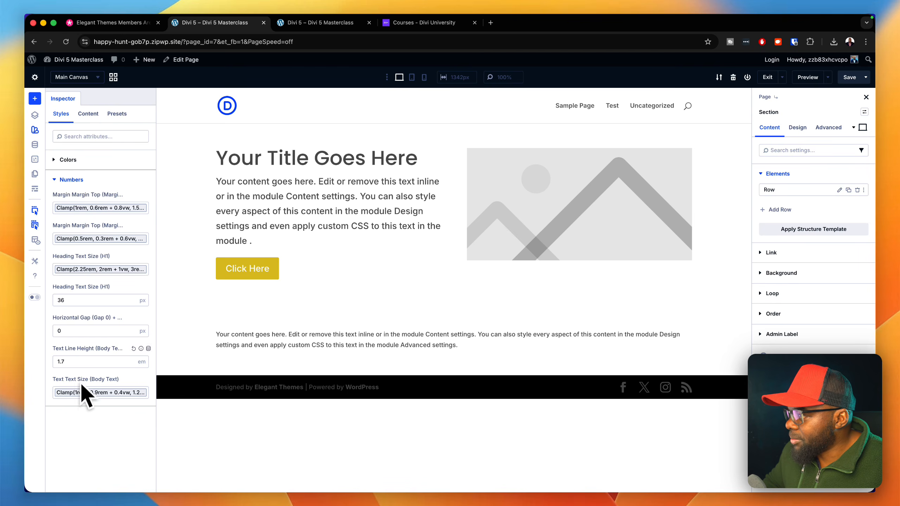
click(91, 159)
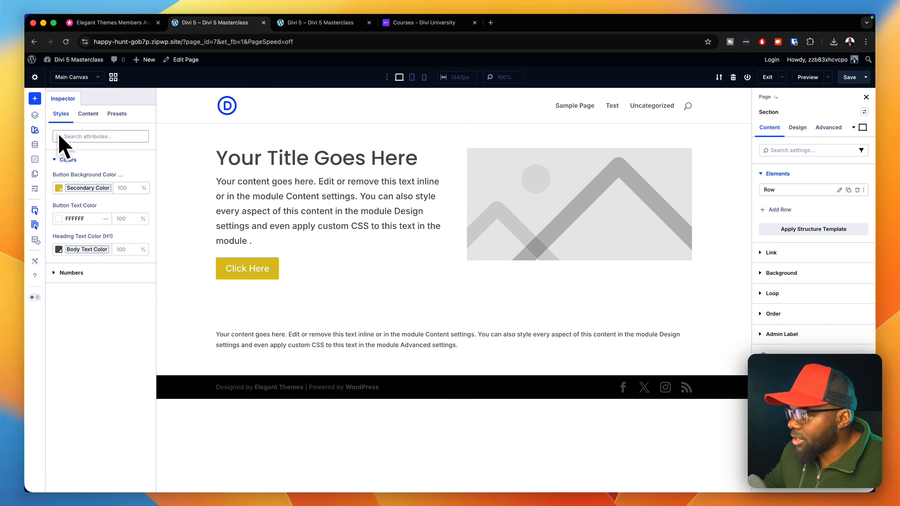
click(36, 131)
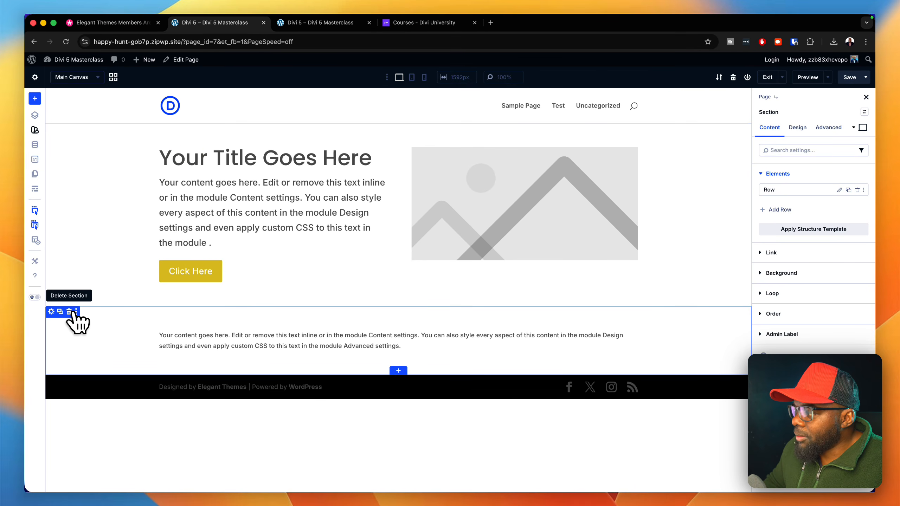
- Delete the lower text section and duplicate the Main Canvas from the canvas grid view
click(69, 312)
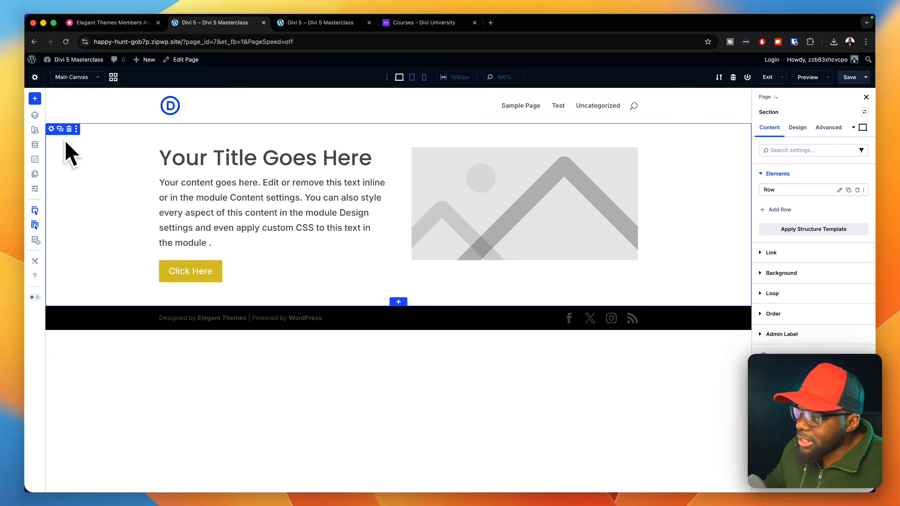
click(116, 79)
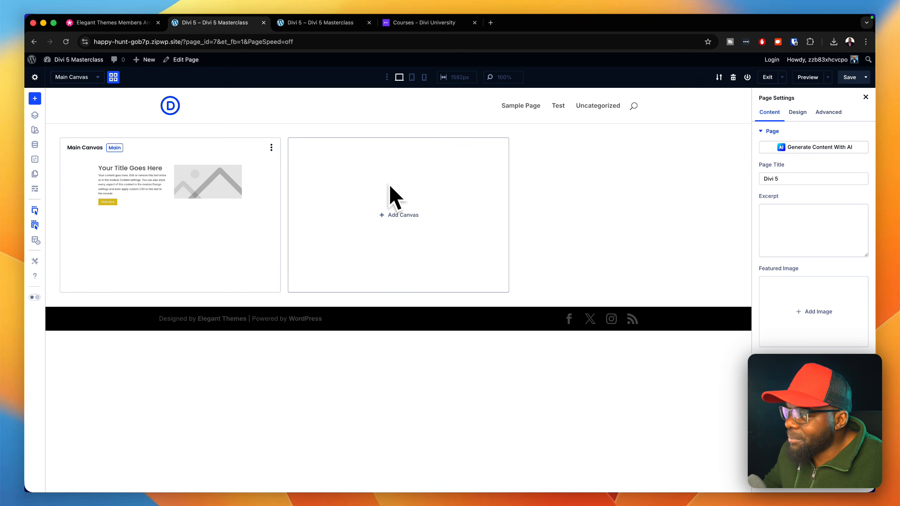
click(272, 146)
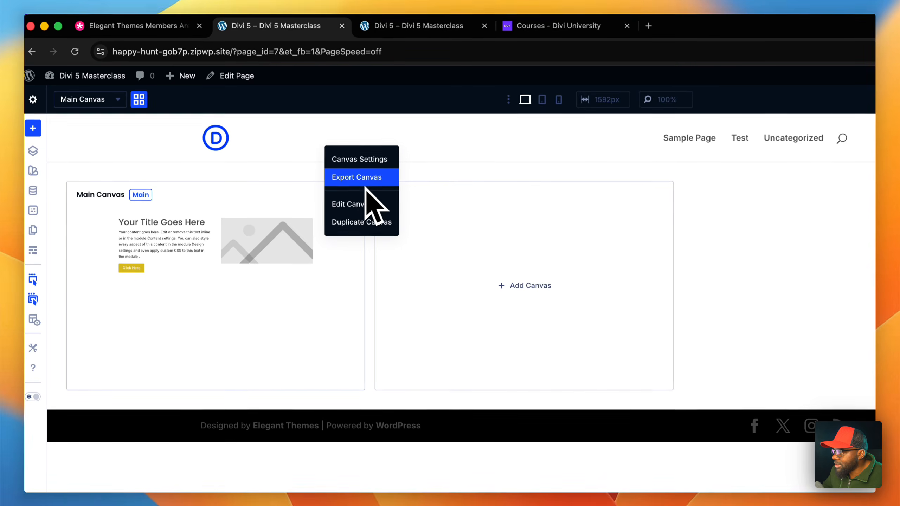
click(387, 222)
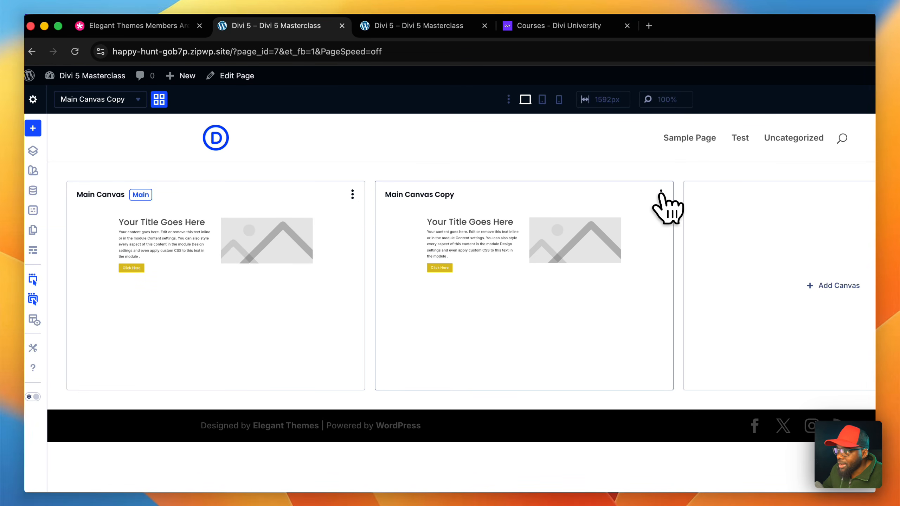
- Set the section background in Main Canvas Copy to the global color Gray 900
click(637, 209)
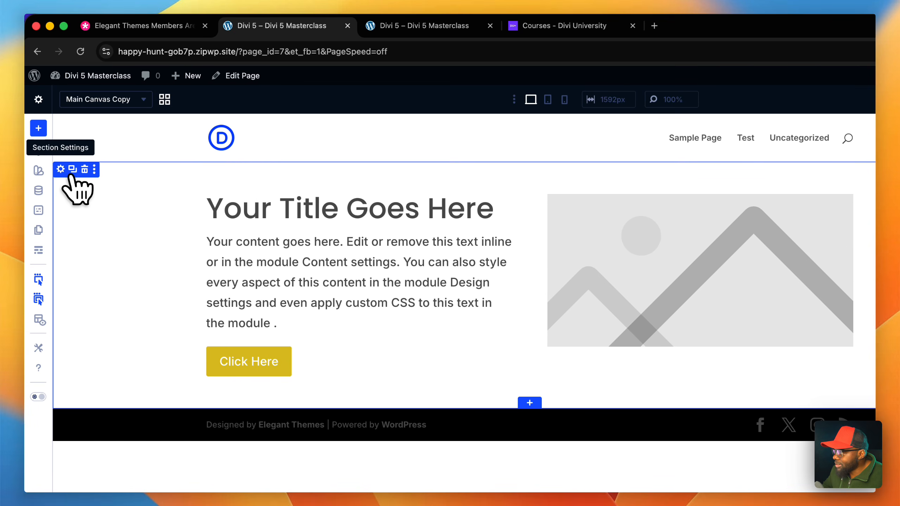
click(67, 172)
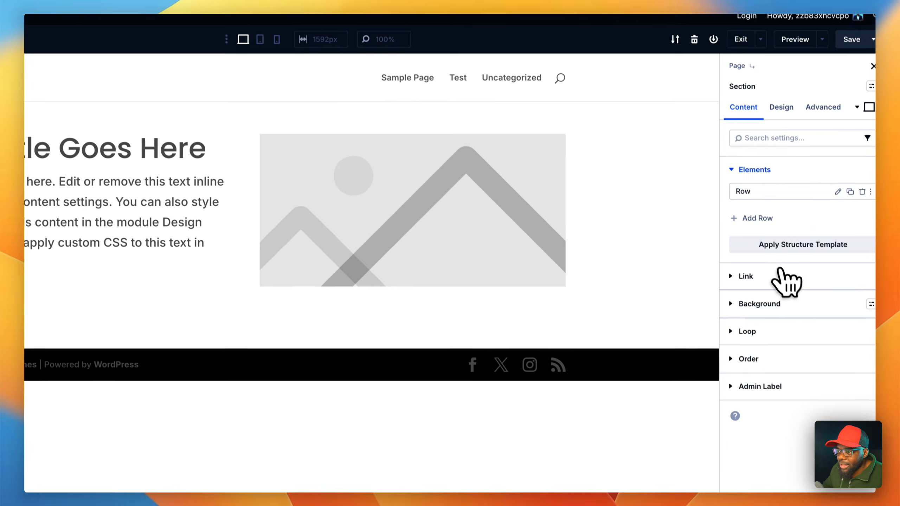
click(782, 303)
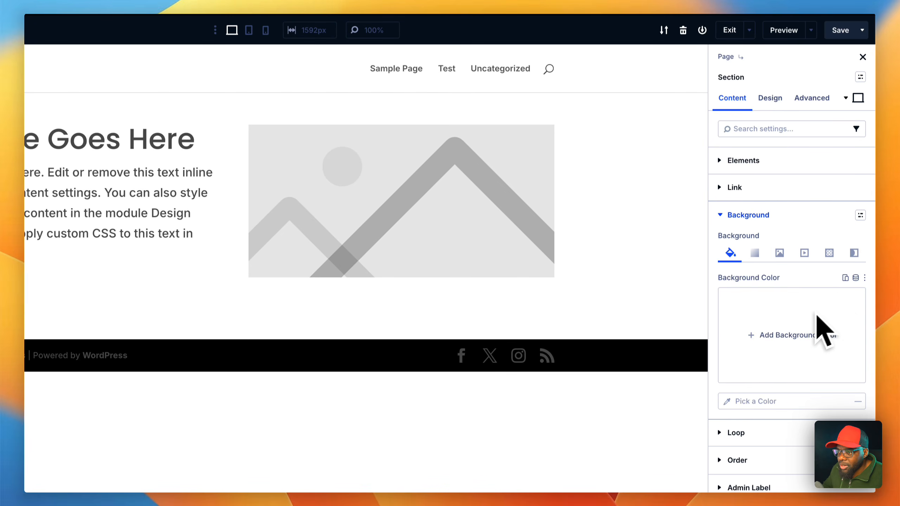
click(855, 278)
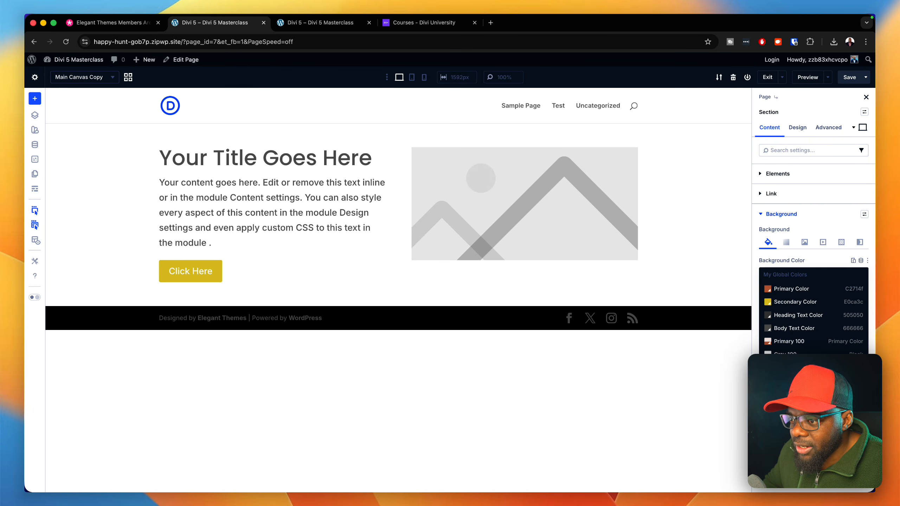
click(801, 386)
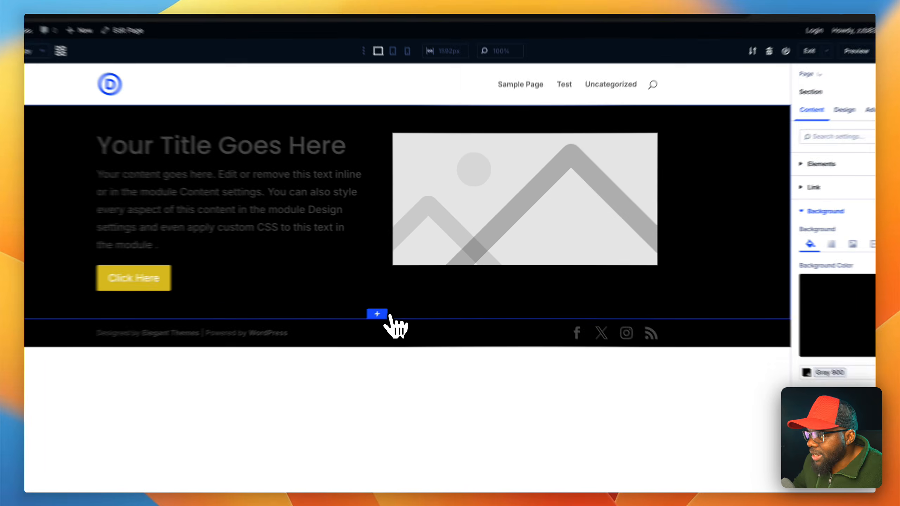
- Add a new section with an empty single-column row below the black section of Main Canvas Copy, inserting no module
click(398, 301)
click(332, 162)
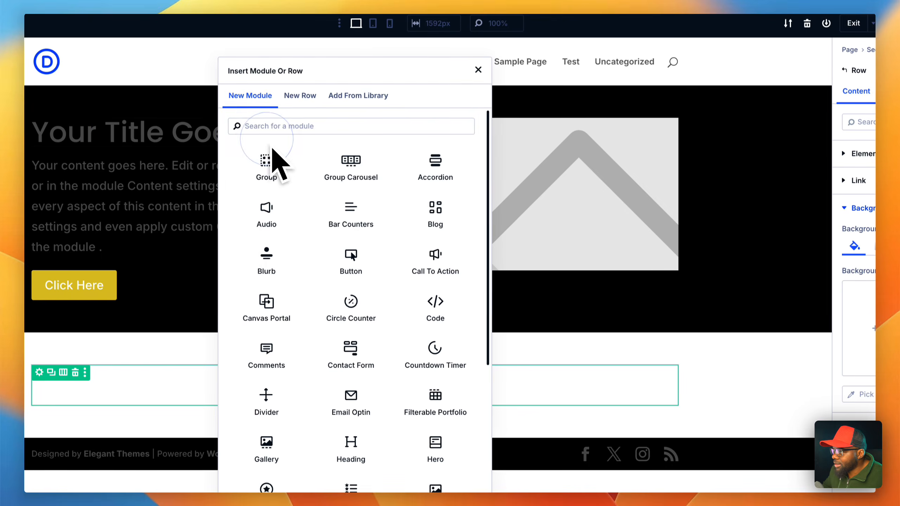
click(741, 375)
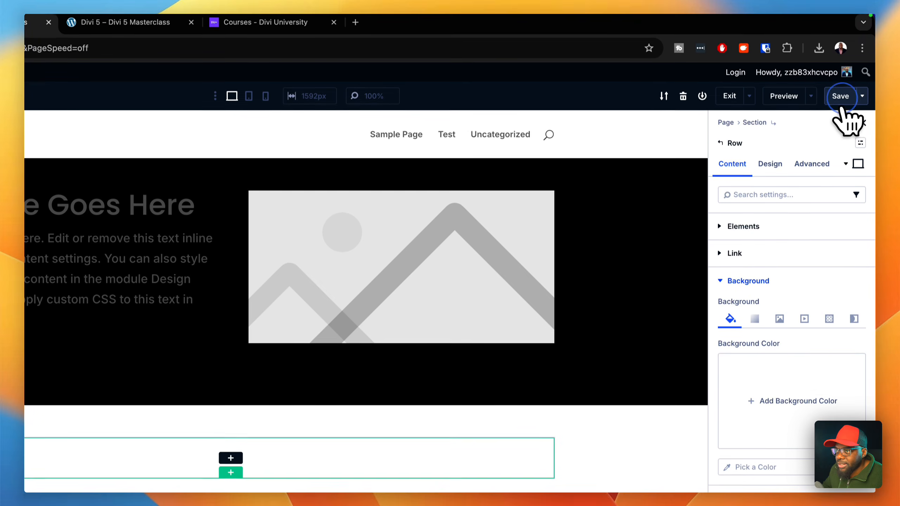
click(842, 30)
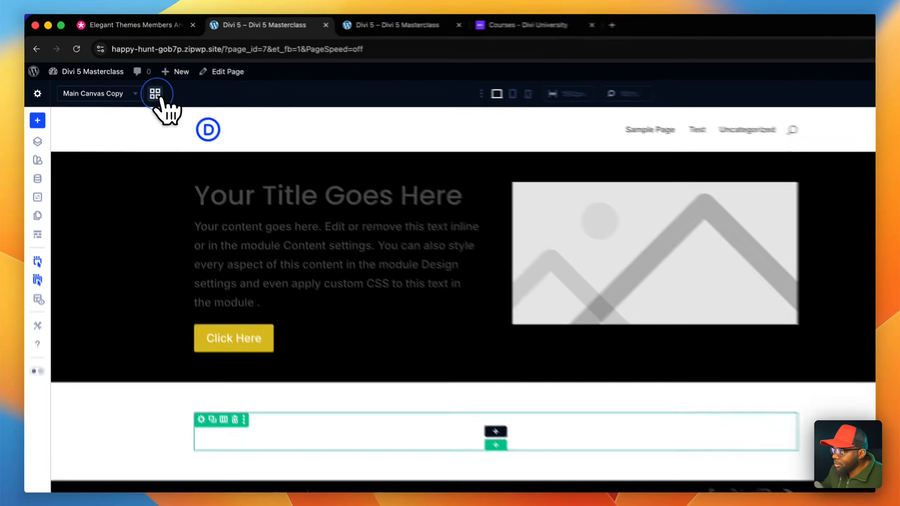
- Compare Main Canvas with Main Canvas Copy by opening each one from the canvas grid view
click(128, 77)
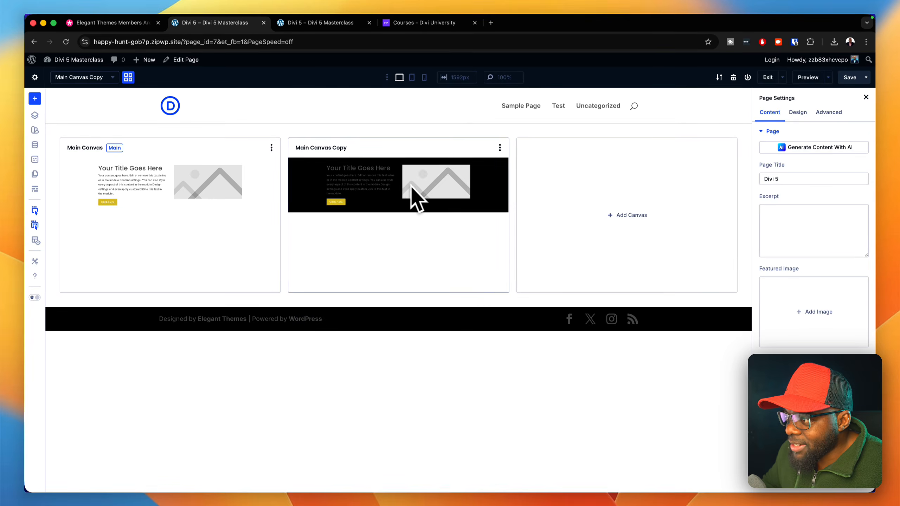
click(263, 183)
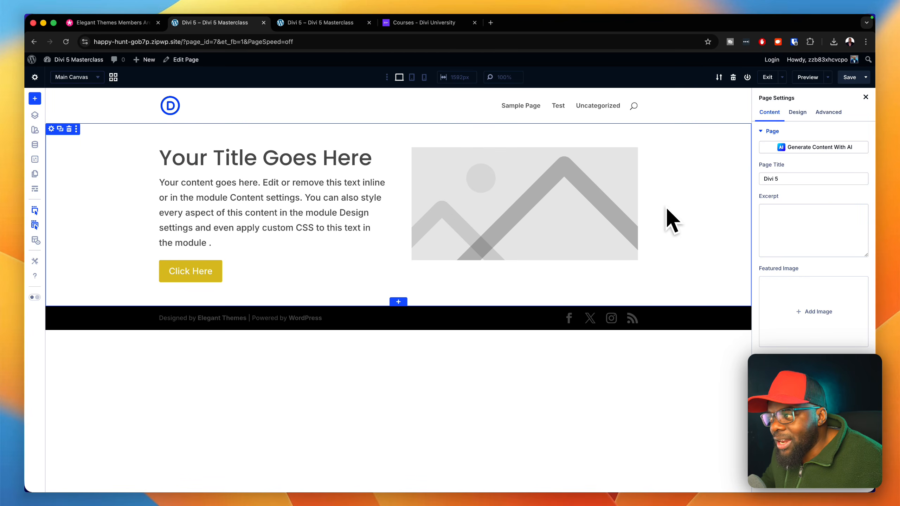
click(113, 77)
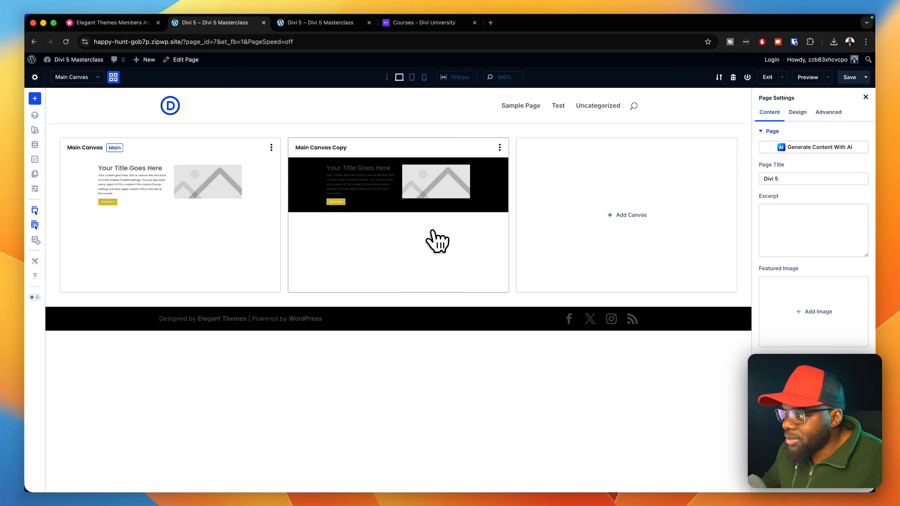
click(436, 241)
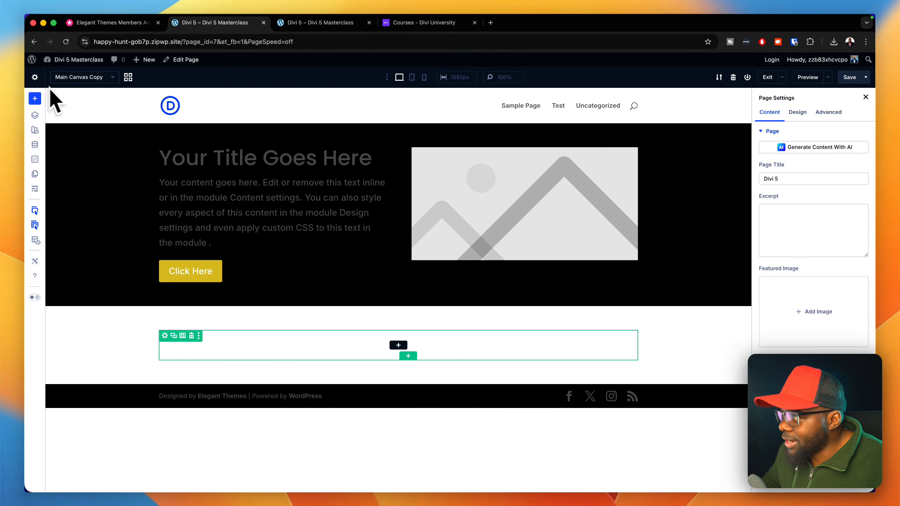
- Make Main Canvas Copy the page's main canvas from the canvas grid view
click(128, 77)
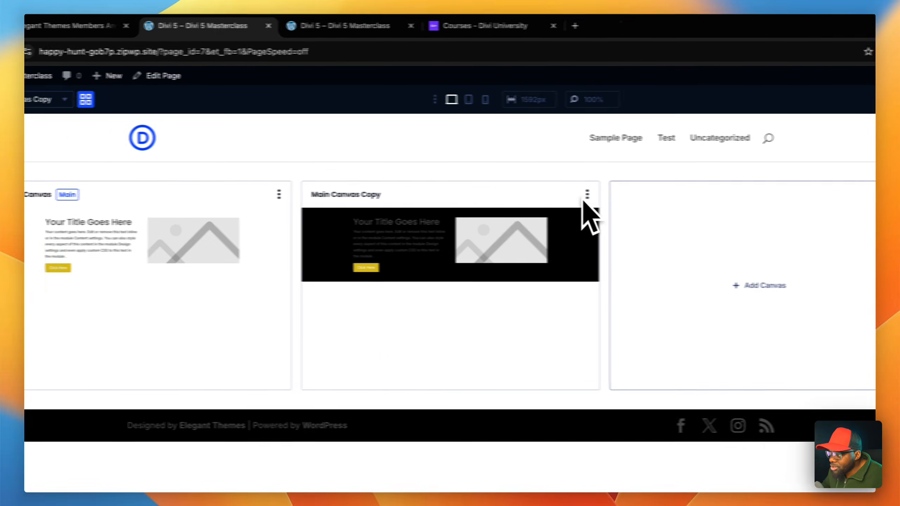
click(484, 194)
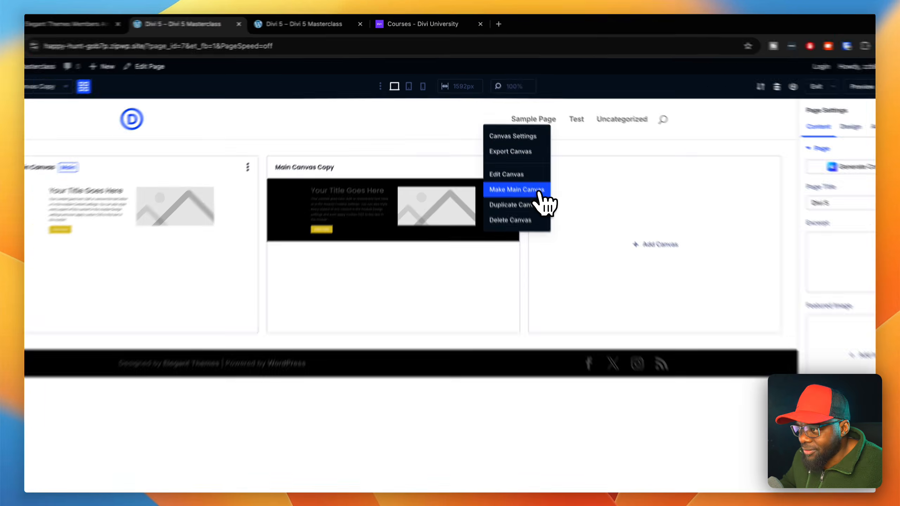
click(528, 169)
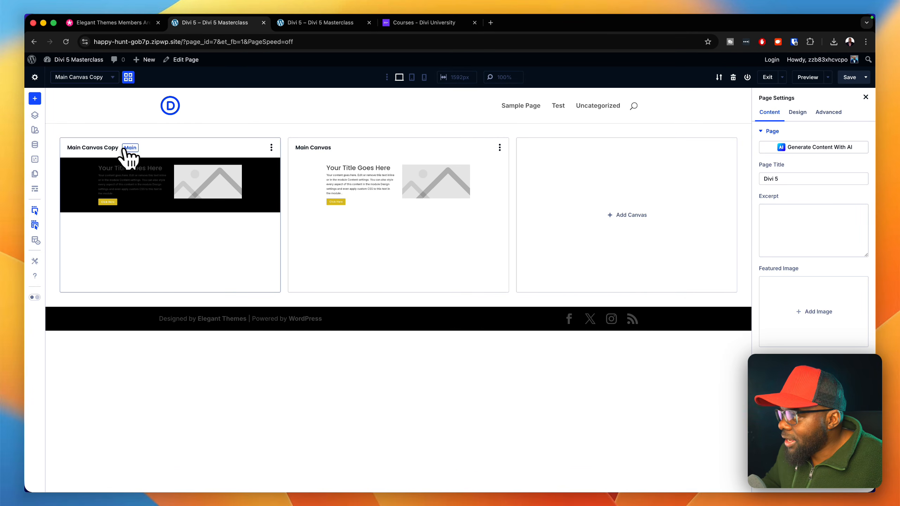
- Open Main Canvas Copy for editing from the canvas grid view
click(113, 156)
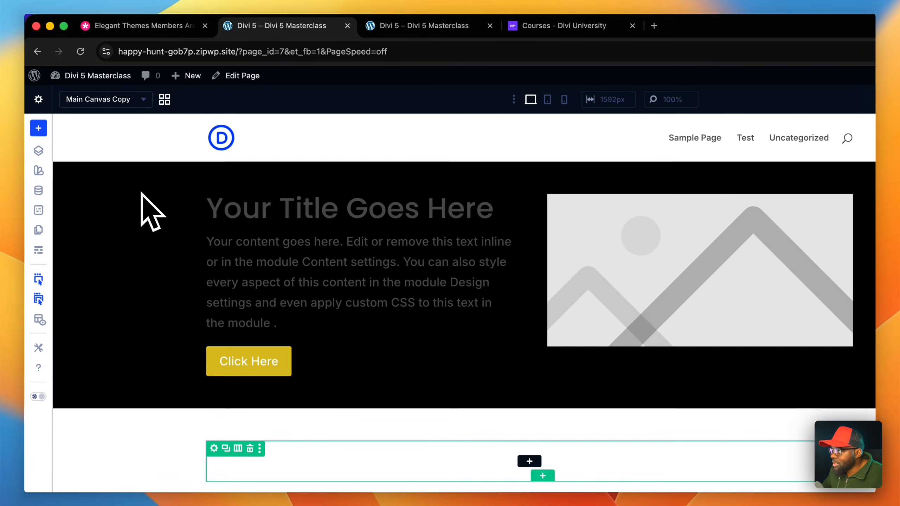
click(165, 99)
click(358, 195)
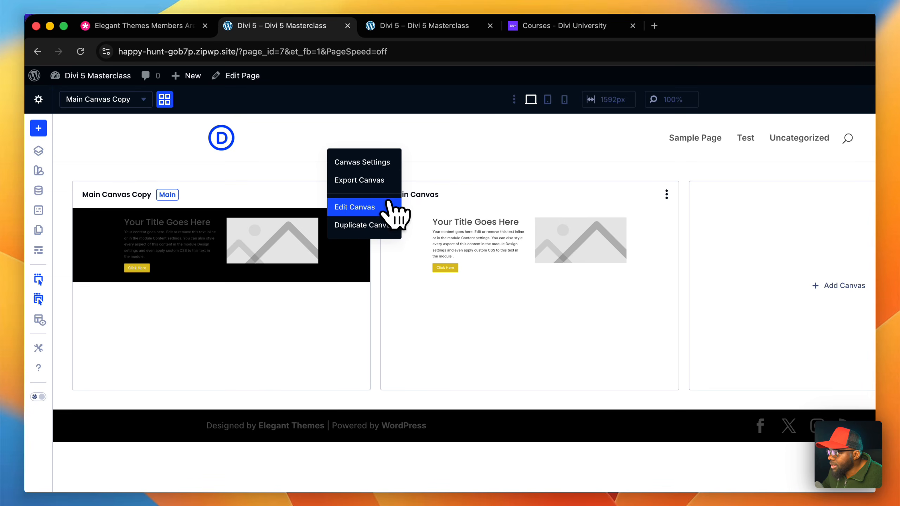
click(356, 207)
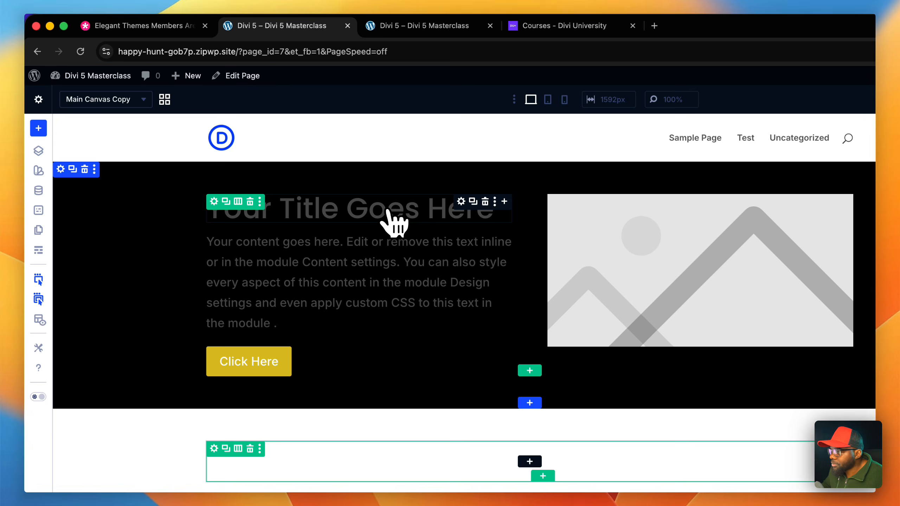
- Rename Main Canvas Copy to Dark Mode in its canvas settings and save the change
click(164, 99)
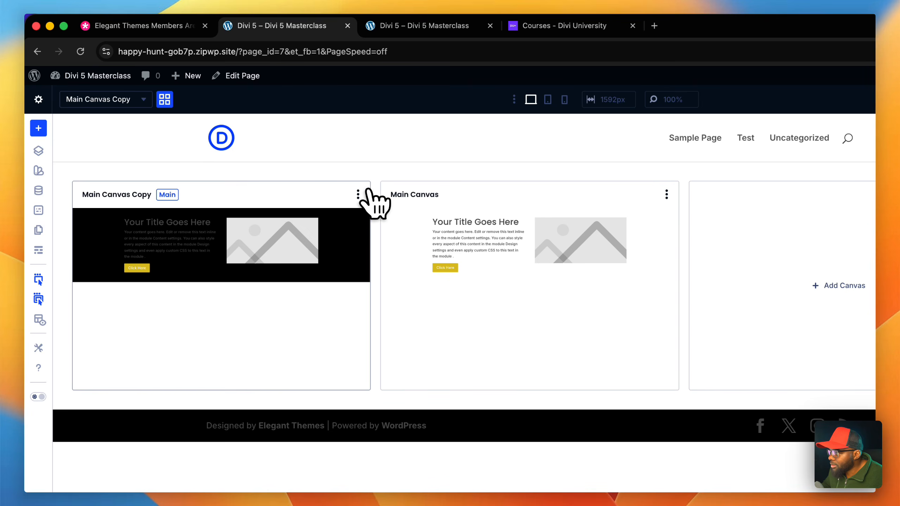
click(358, 195)
click(399, 157)
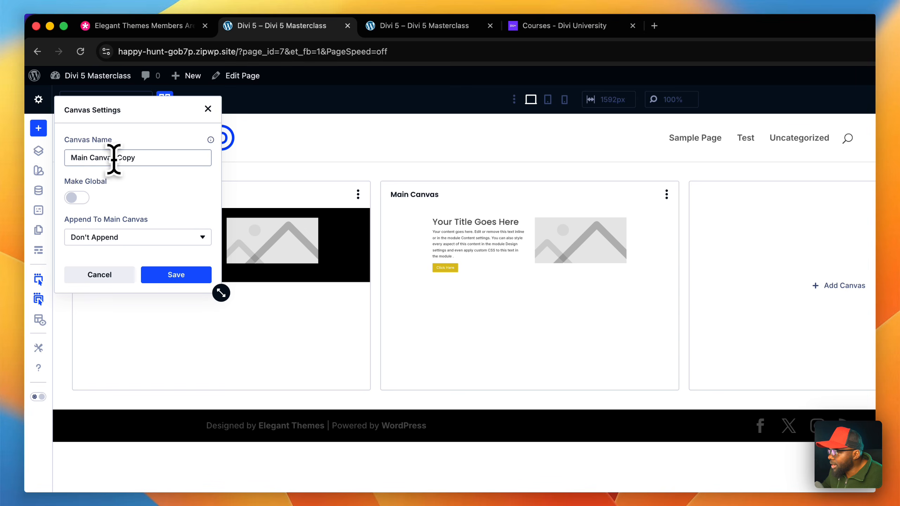
triple_click(138, 157)
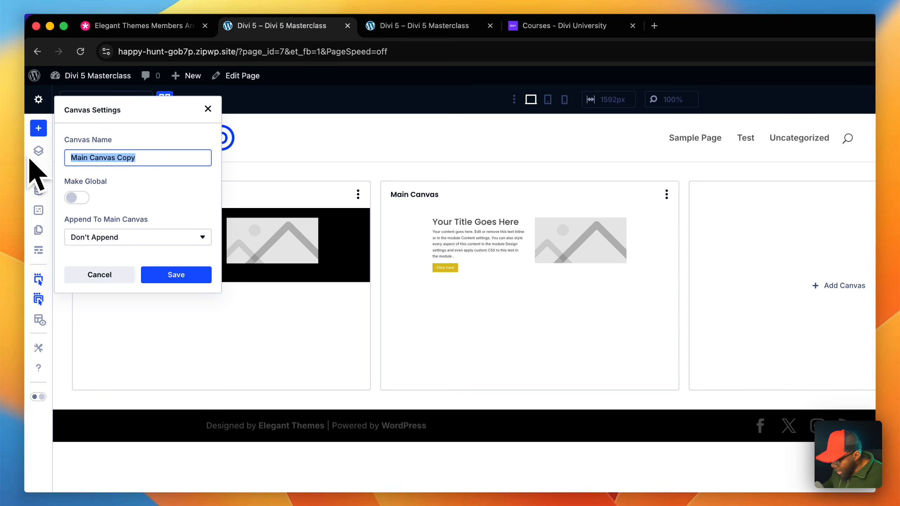
text(Dark Mode)
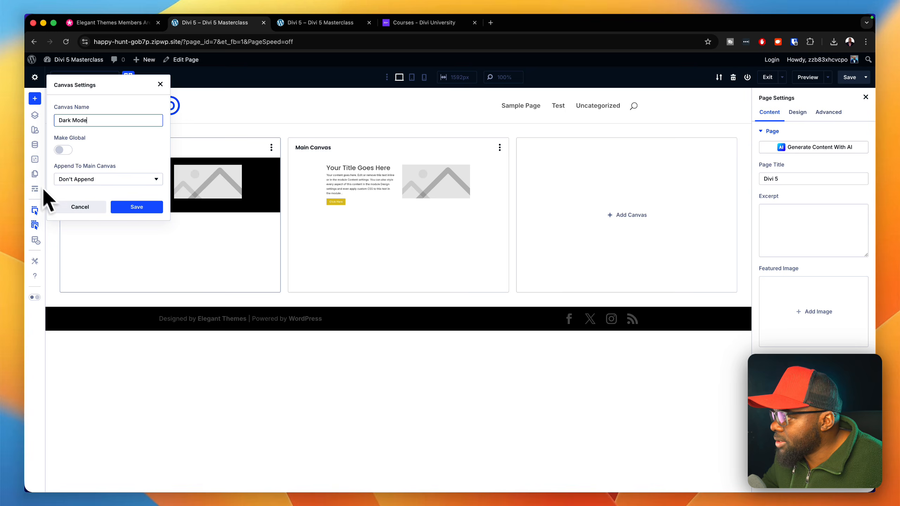
click(136, 206)
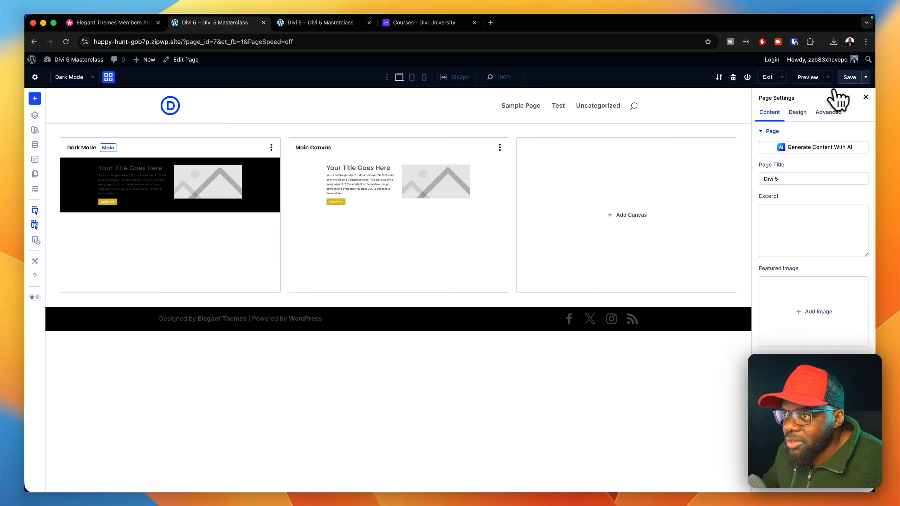
- Save the page, then enter the builder's preview mode and exit it
click(847, 79)
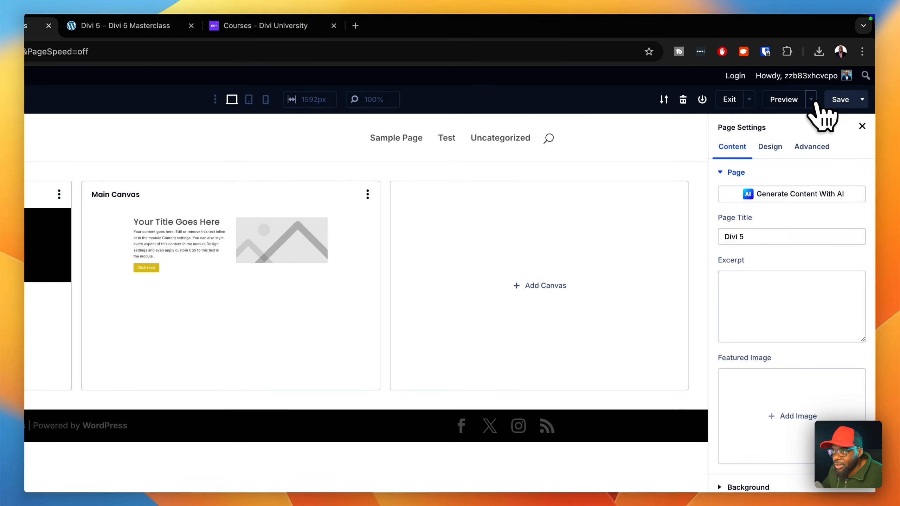
click(813, 100)
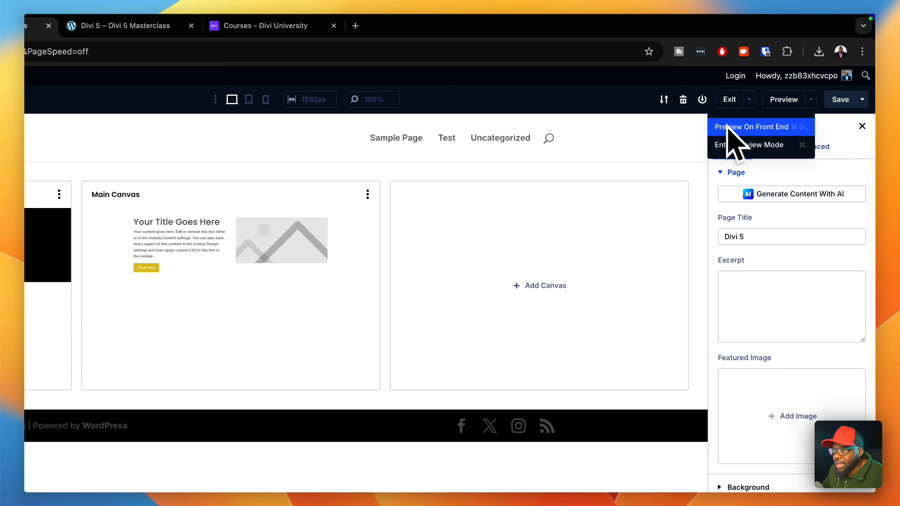
click(779, 145)
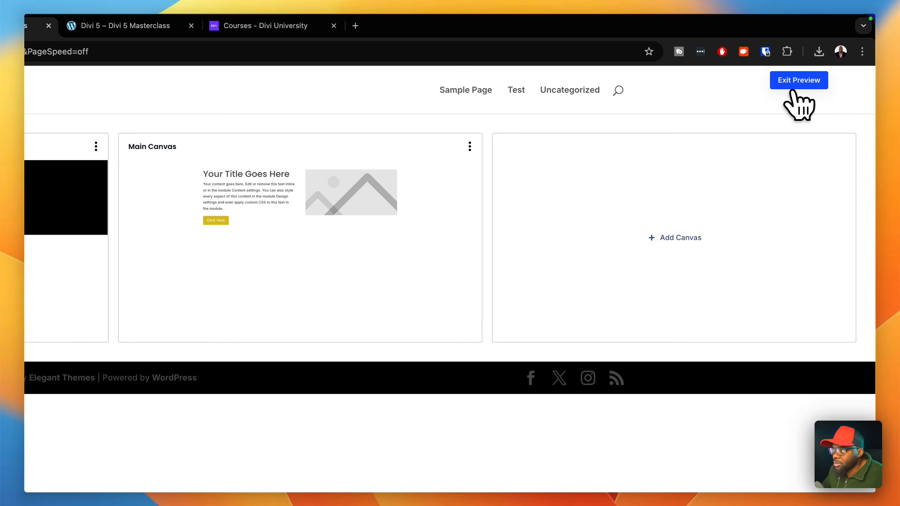
click(794, 86)
- Open the Dark Mode canvas, preview the page on the front end, and return to the builder
click(76, 146)
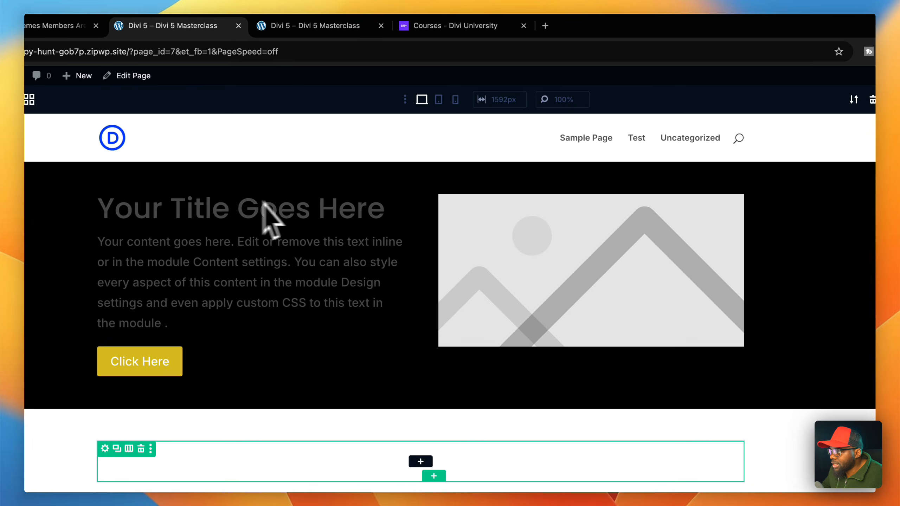
click(812, 103)
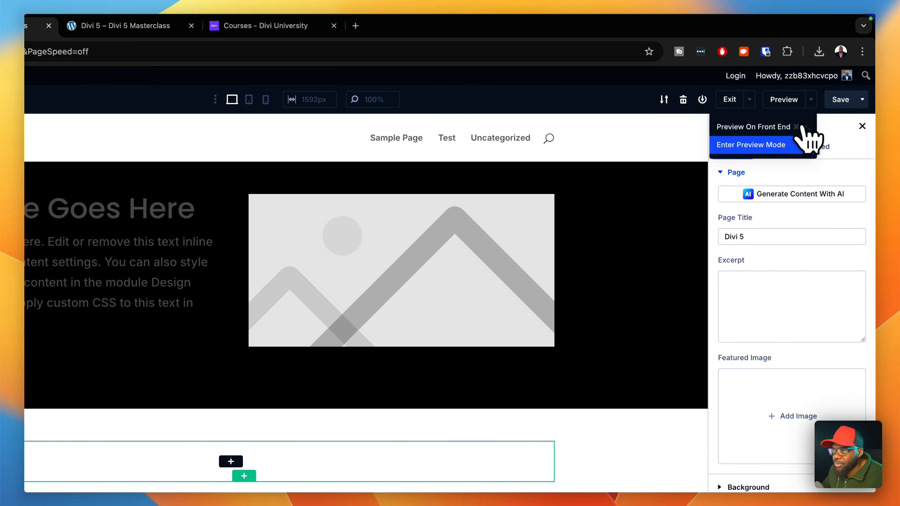
click(790, 129)
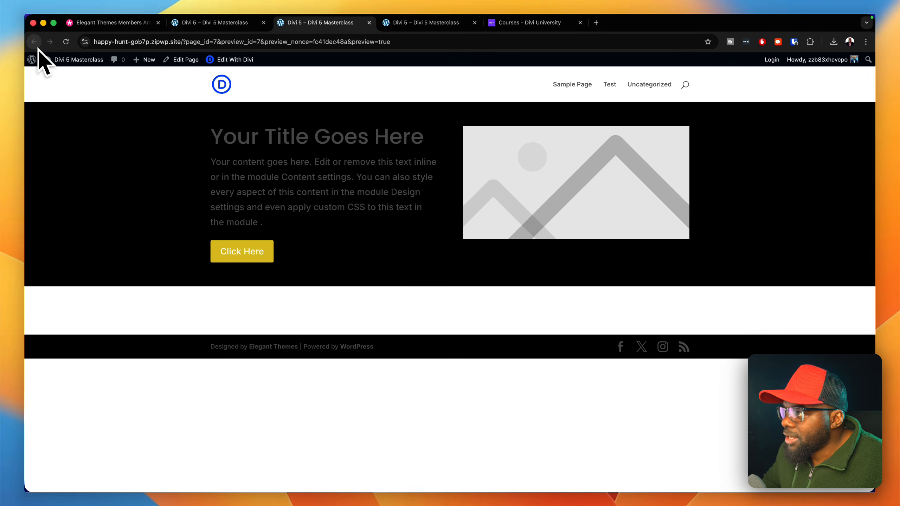
click(223, 23)
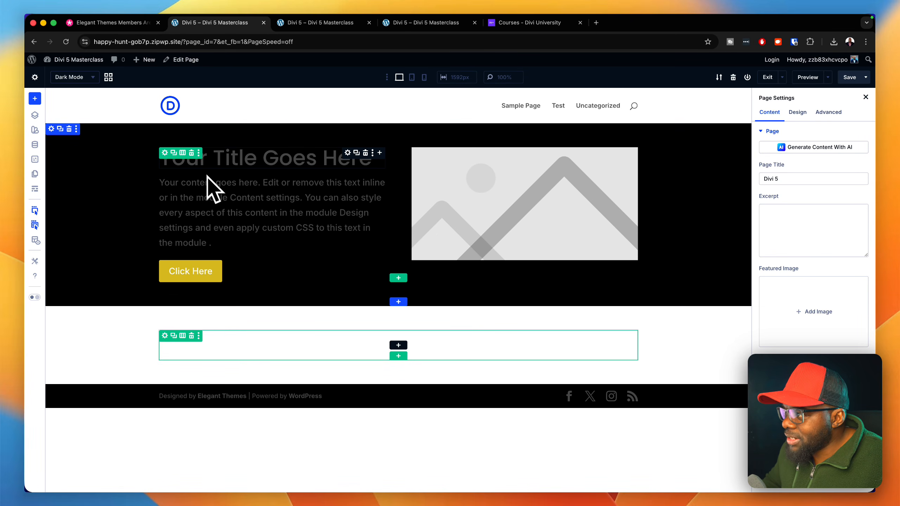
- Make Main Canvas the page's main canvas again from the canvas grid view
click(109, 77)
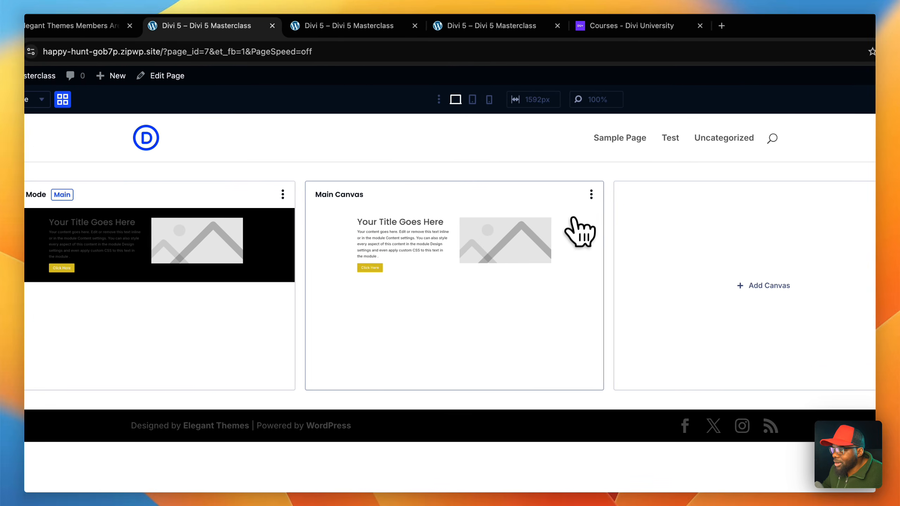
click(663, 193)
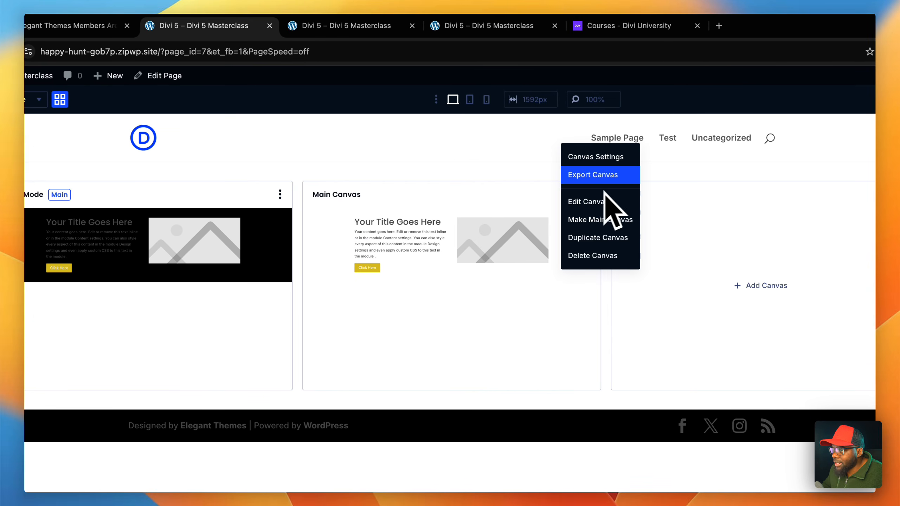
click(636, 220)
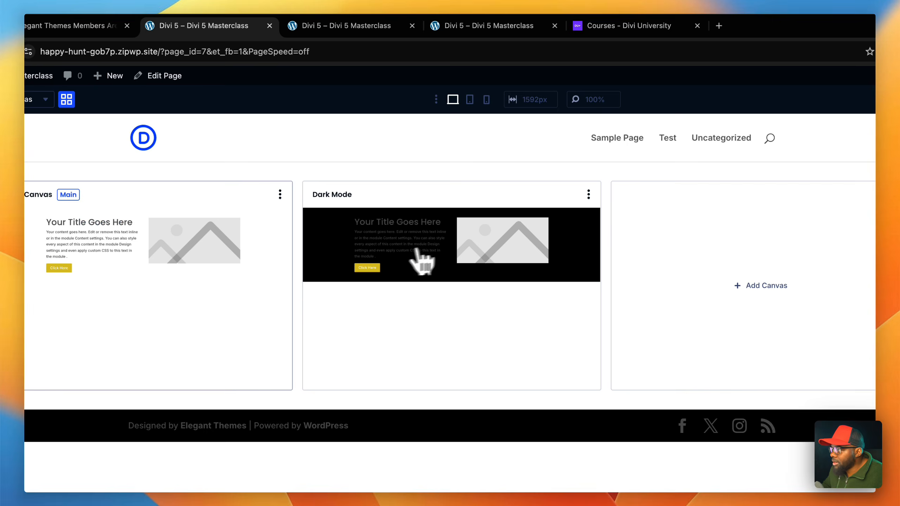
- Open Main Canvas and replace its title, text and image row with a new single-column row
click(283, 268)
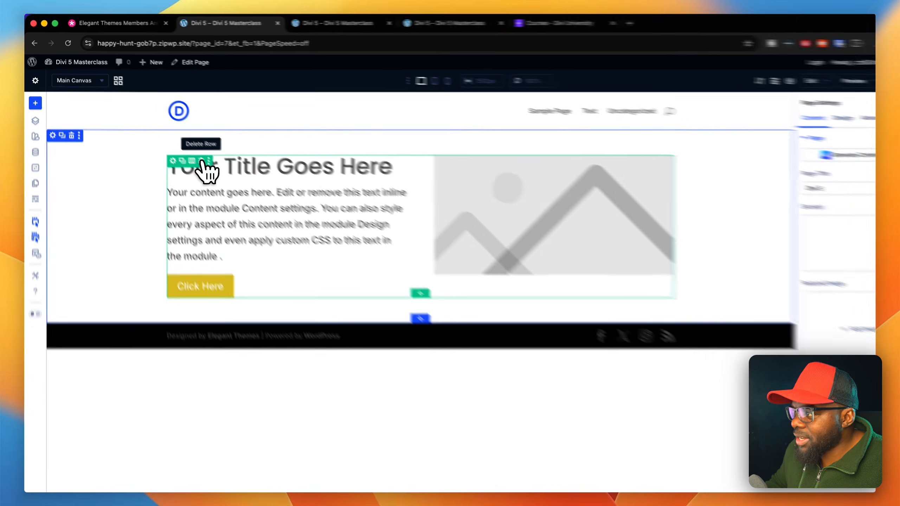
click(192, 153)
click(529, 203)
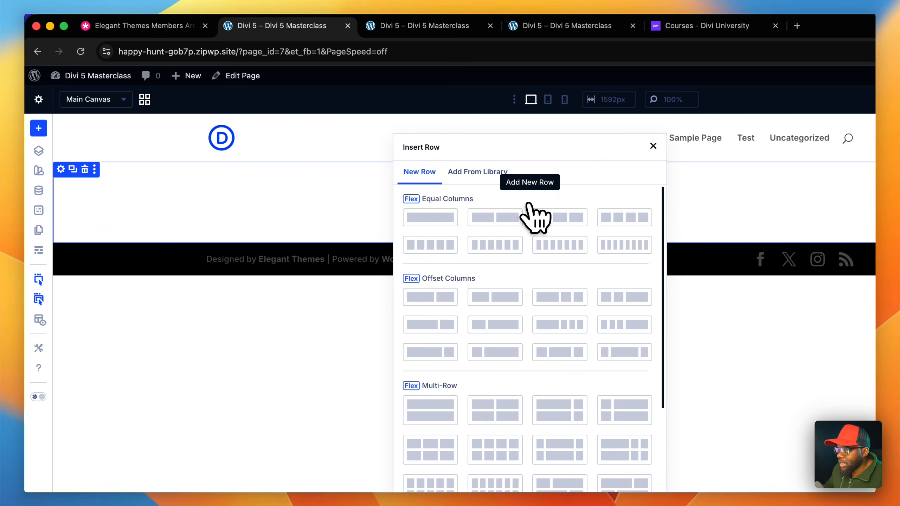
click(482, 221)
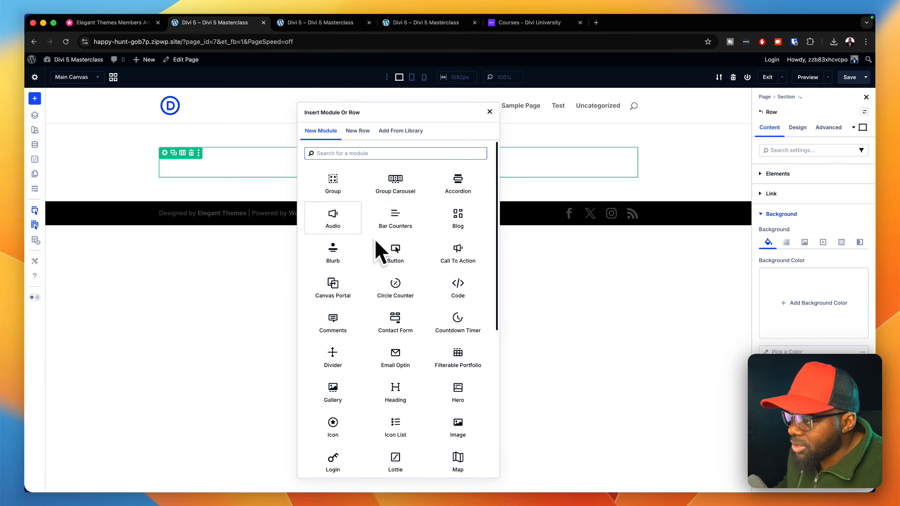
- Browse the available modules, insert a Blurb into the single-column row, and delete it
scroll(457, 362, down, 10)
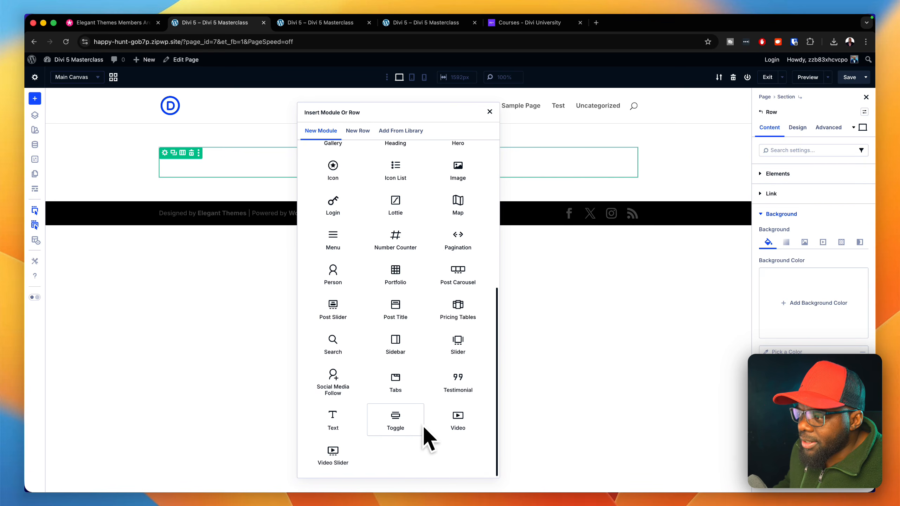
scroll(453, 315, up, 10)
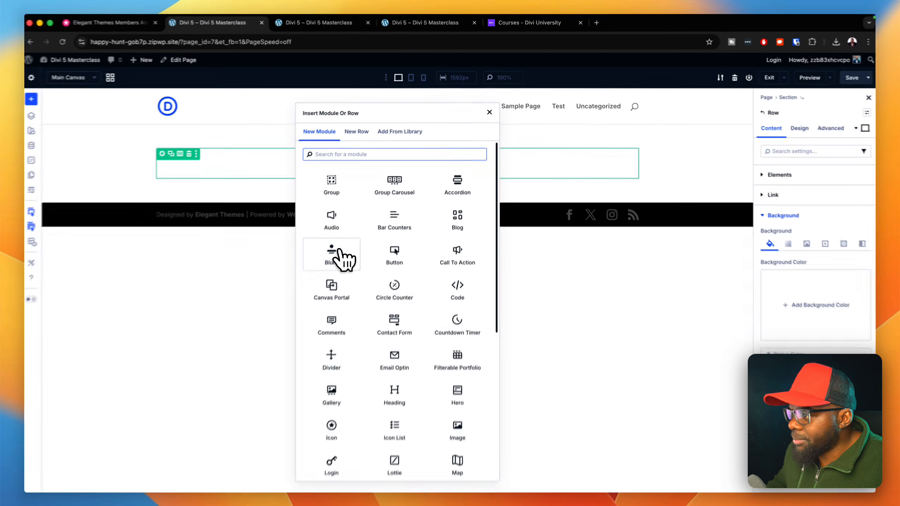
click(338, 253)
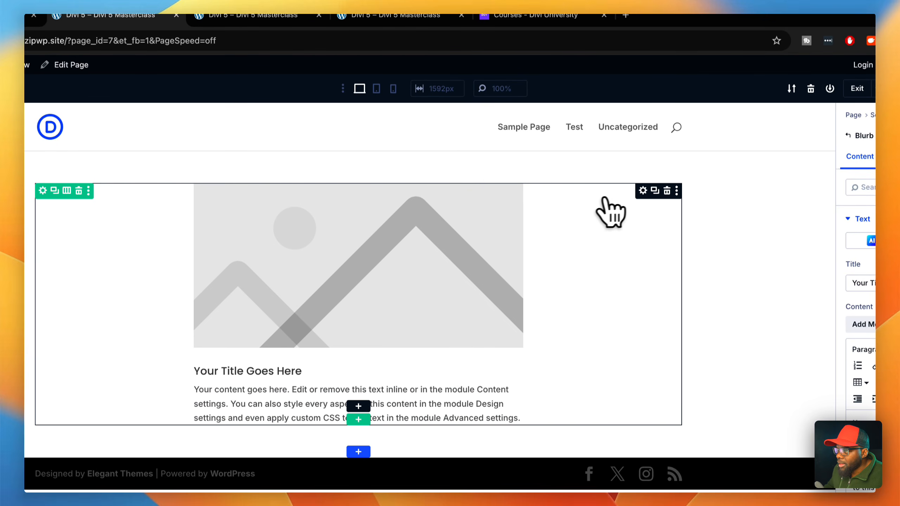
click(666, 190)
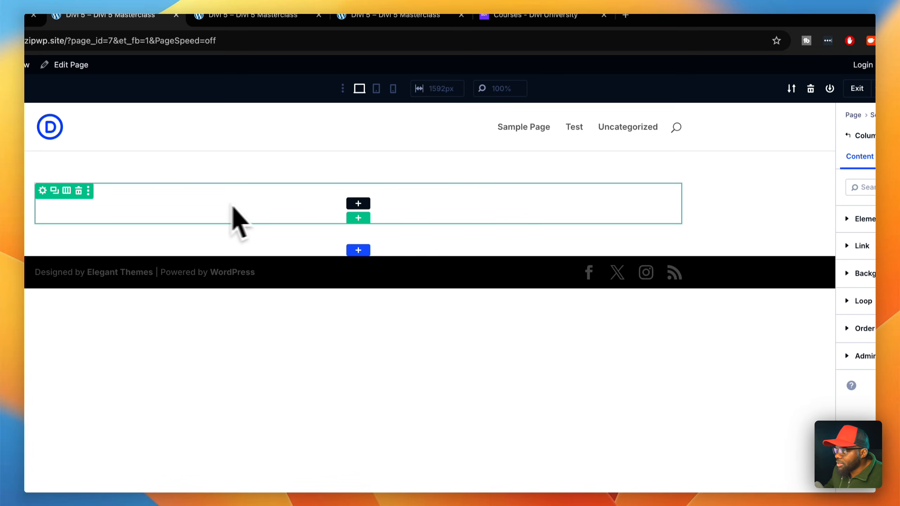
- Add a row with three equal columns below the single-column row, inserting no module yet
click(357, 217)
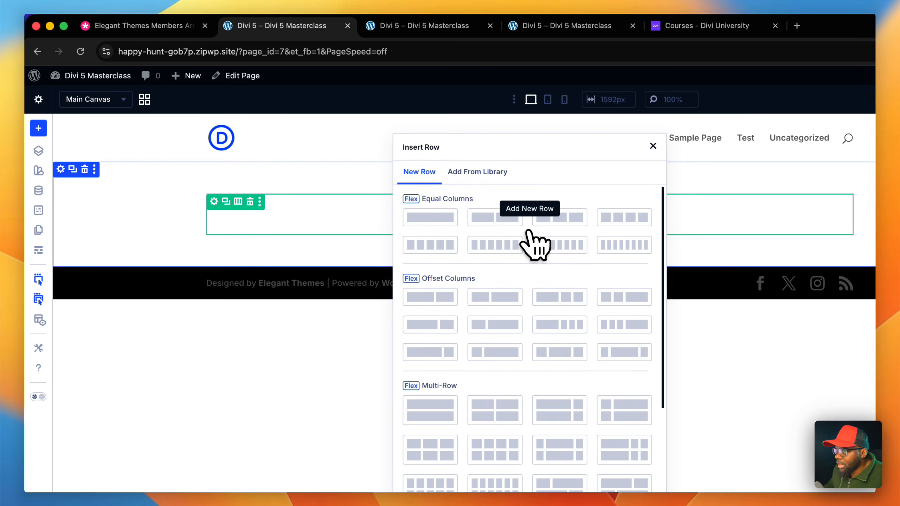
click(612, 220)
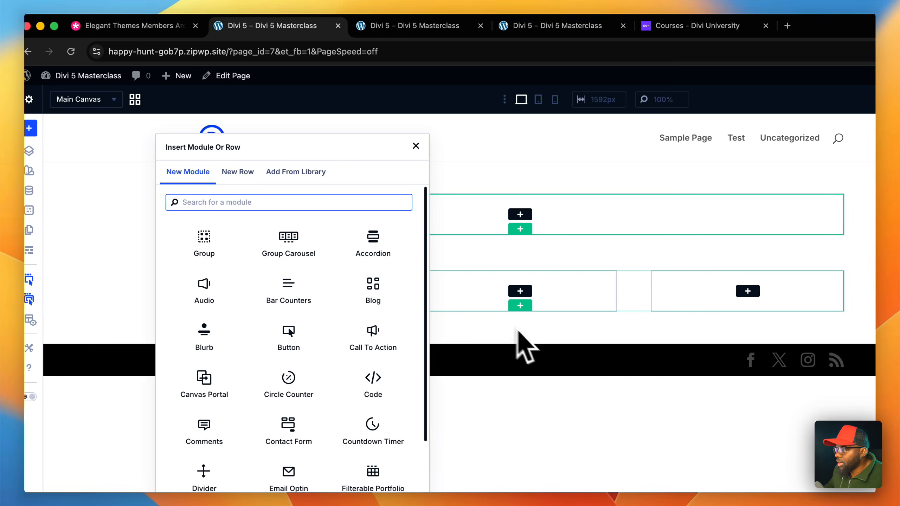
click(415, 146)
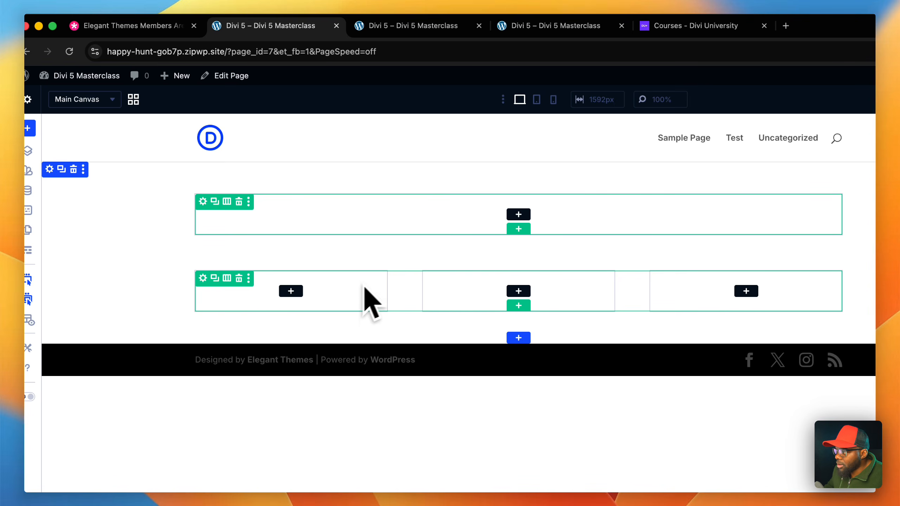
- Insert a Blurb into the first of the three columns and delete its body text after "in the module Content settings."
click(299, 293)
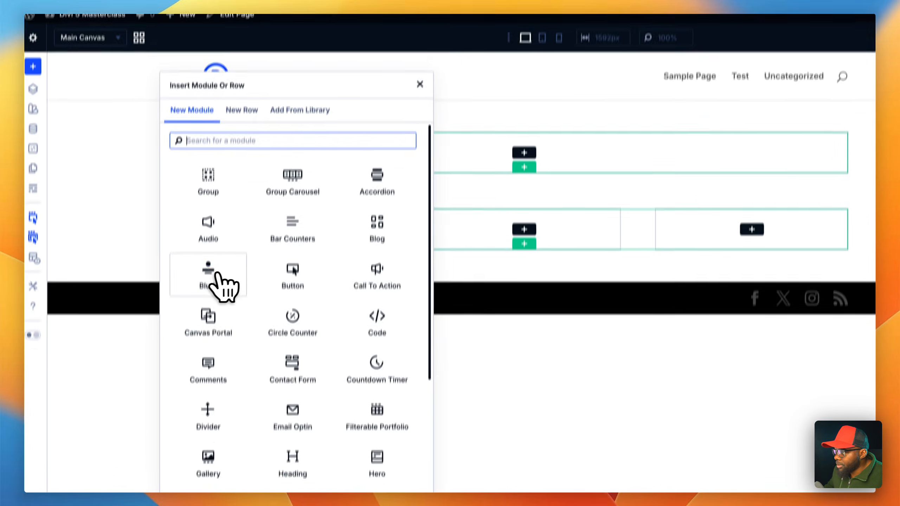
click(203, 338)
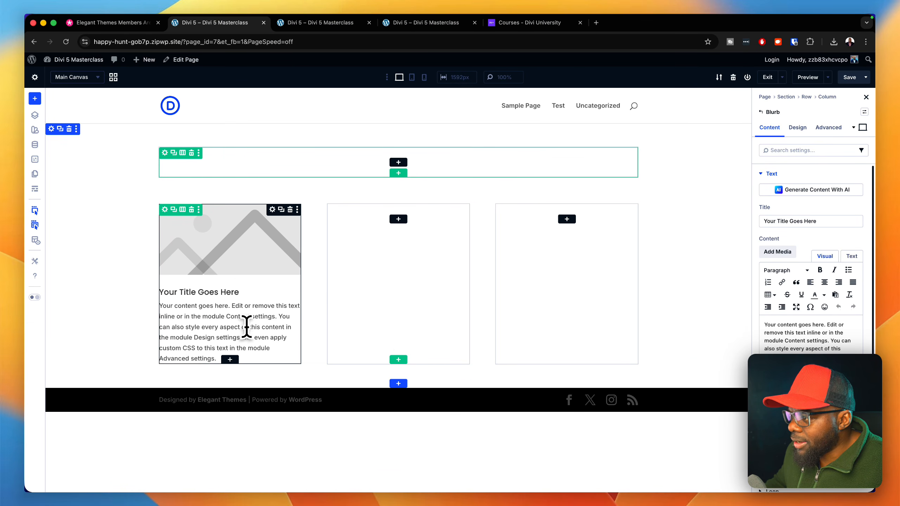
drag(277, 318, 277, 362)
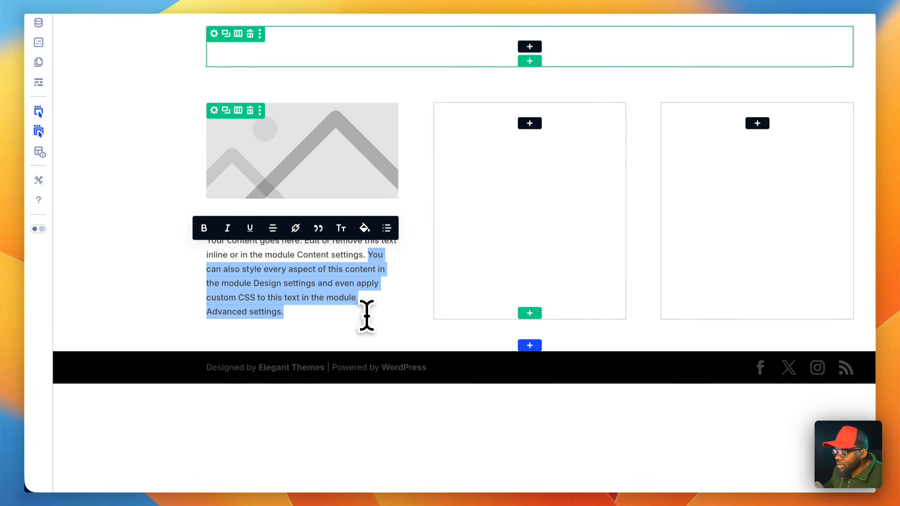
key(BackSpace)
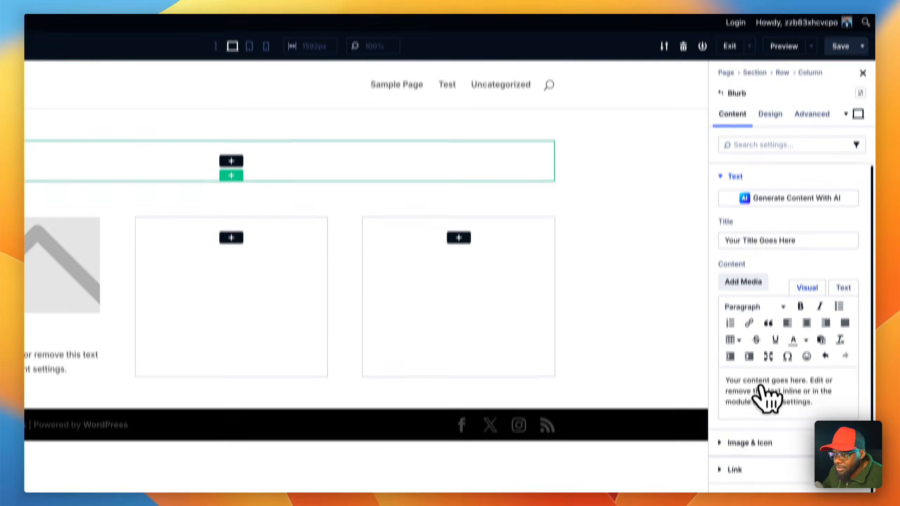
- Add a Button element inside the Blurb module through its Elements settings
scroll(769, 372, down, 2)
click(764, 347)
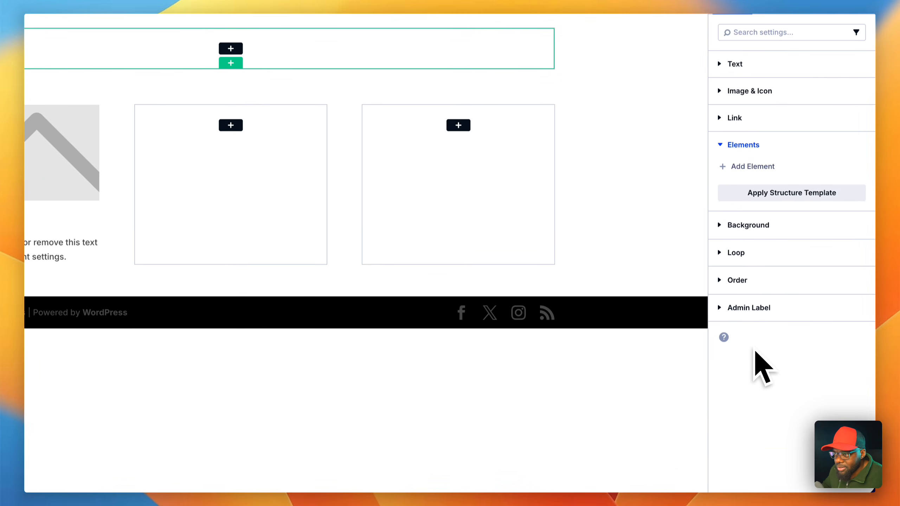
click(750, 166)
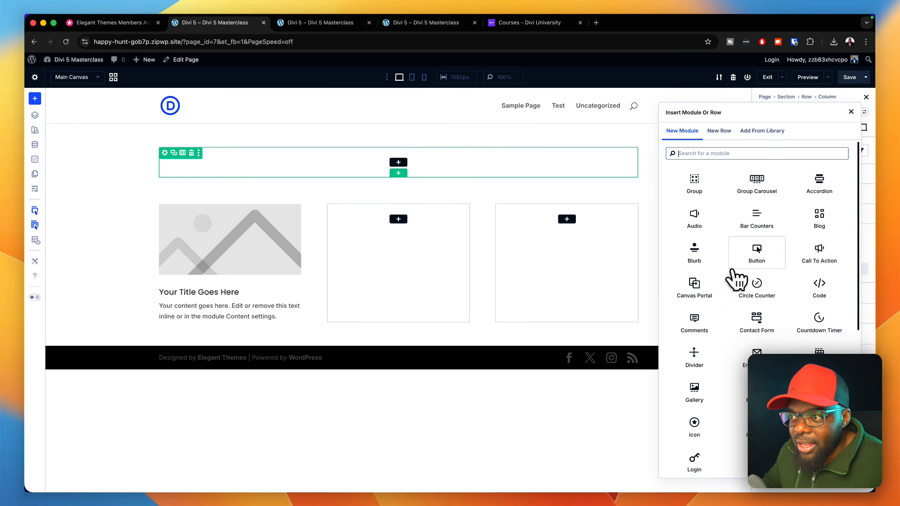
click(741, 262)
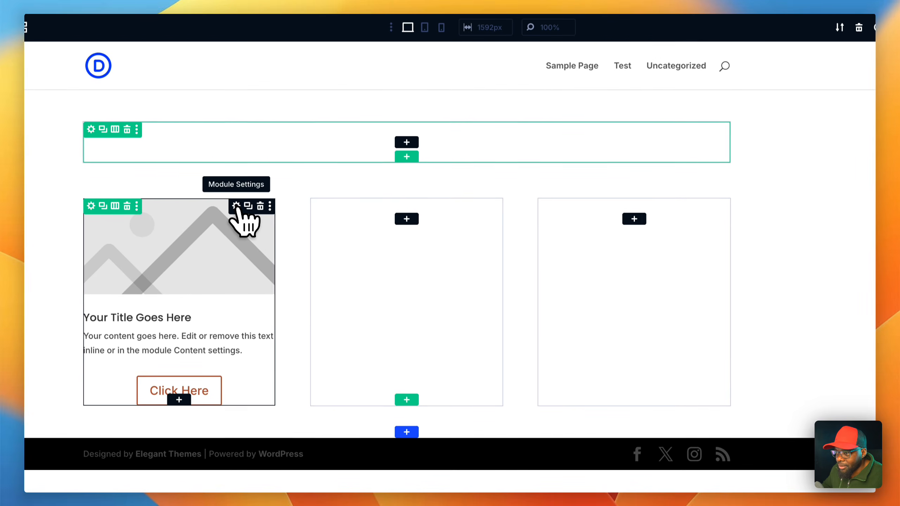
- Assign the "padding small" Spacing preset to the Blurb in the first column
click(236, 206)
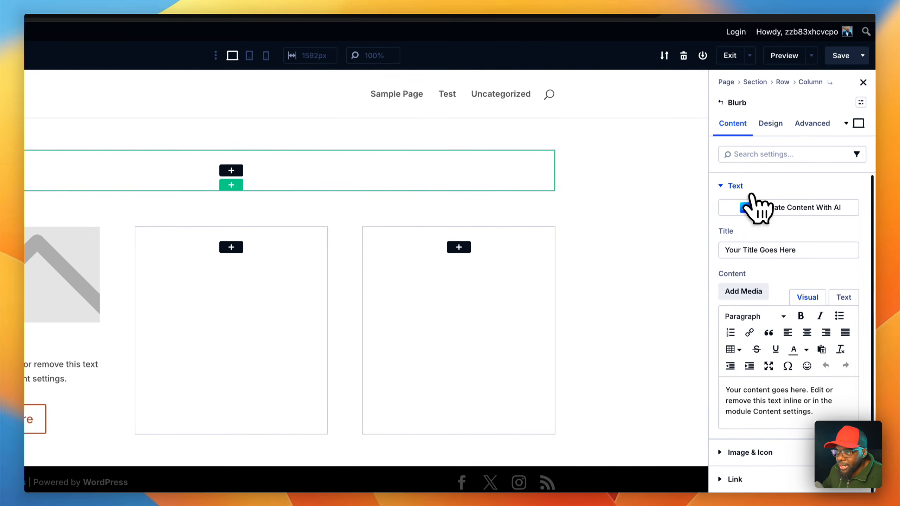
click(740, 187)
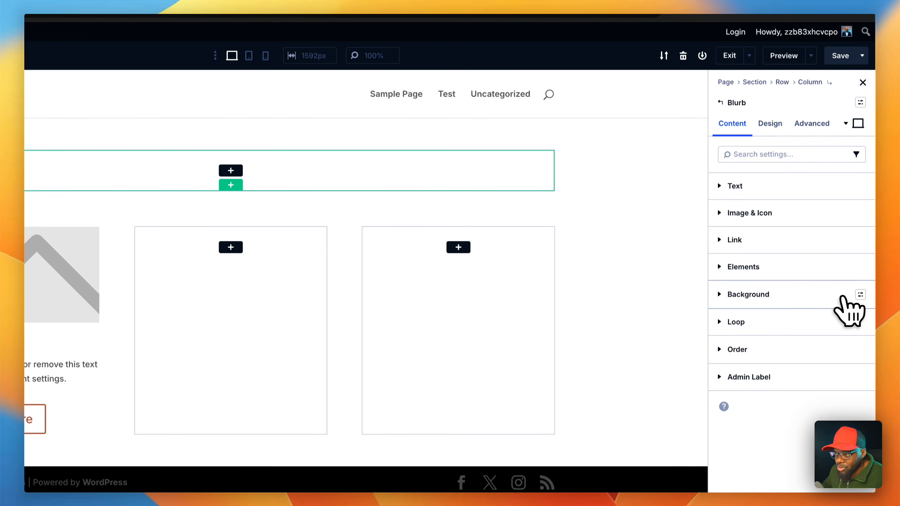
click(770, 123)
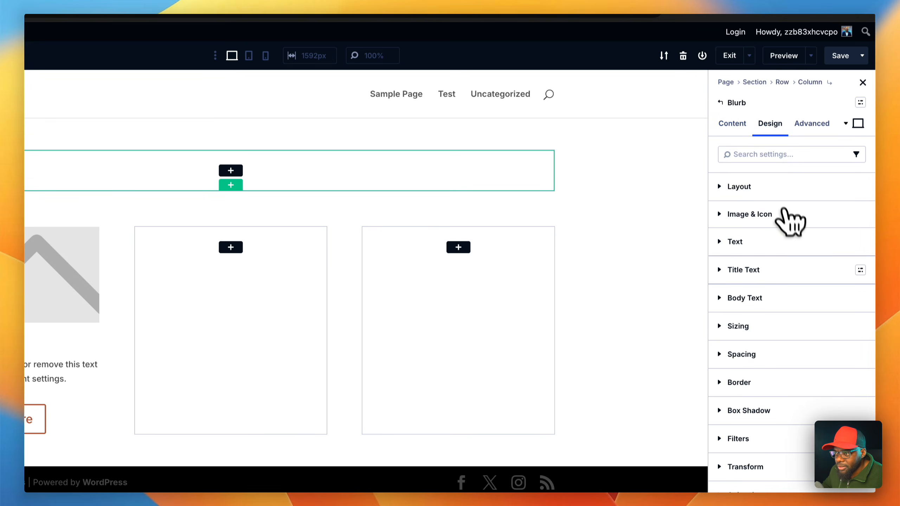
click(860, 354)
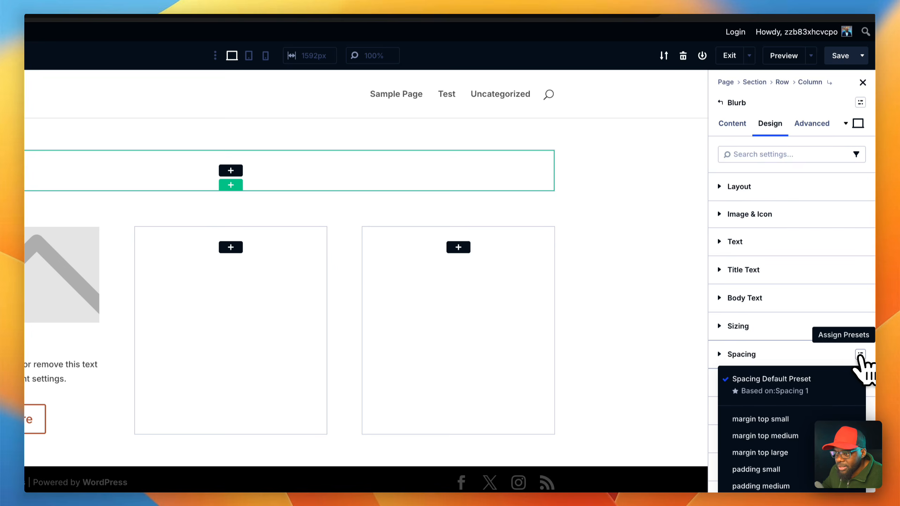
scroll(830, 358, down, 4)
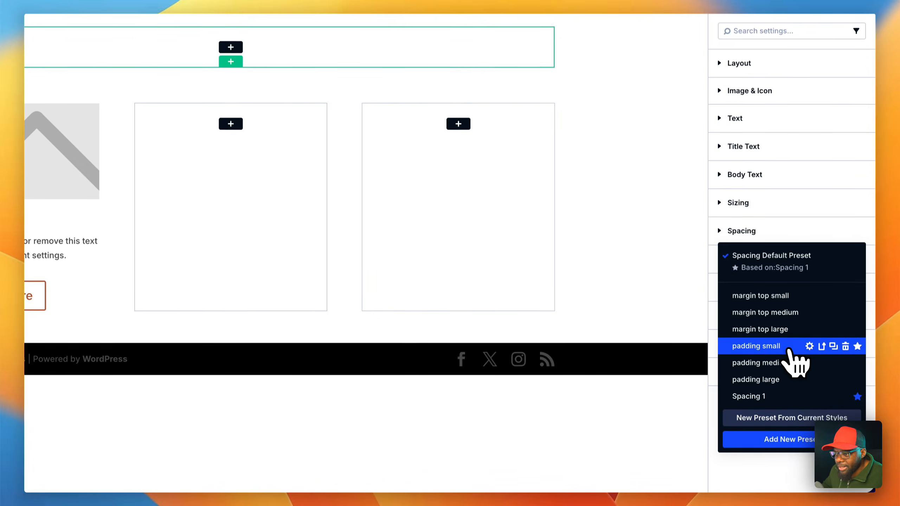
click(799, 346)
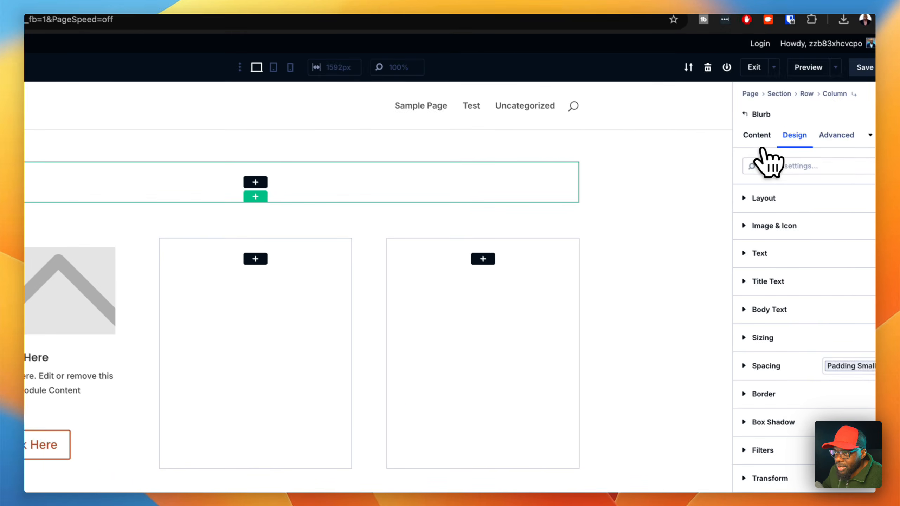
- Set the first-column Blurb's background to the global Secondary Color
click(757, 135)
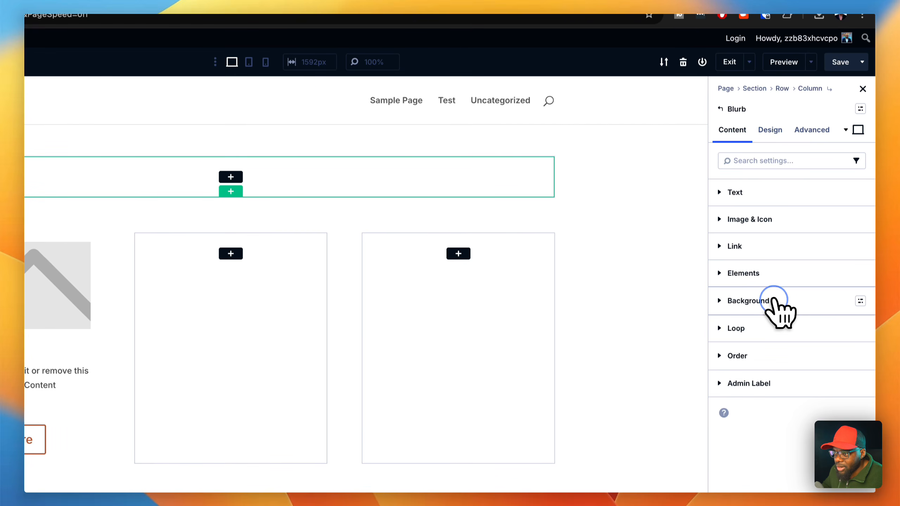
click(774, 301)
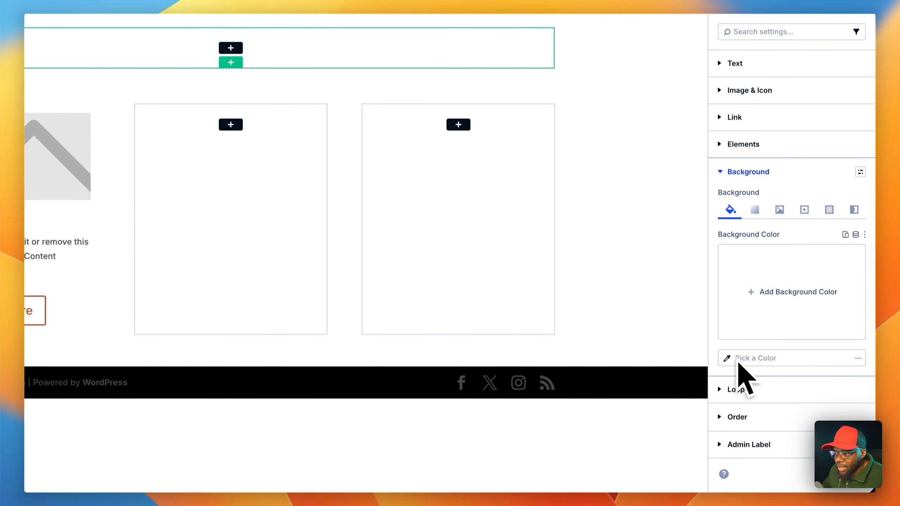
click(854, 235)
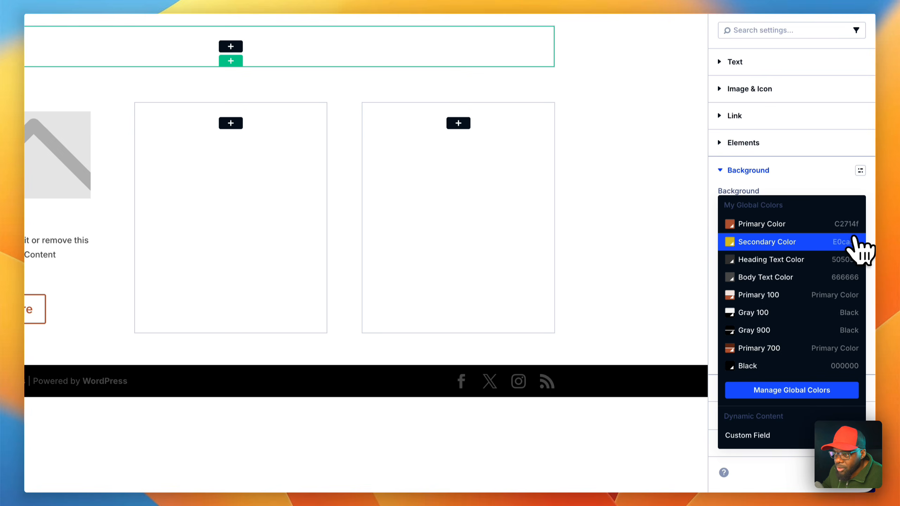
click(778, 241)
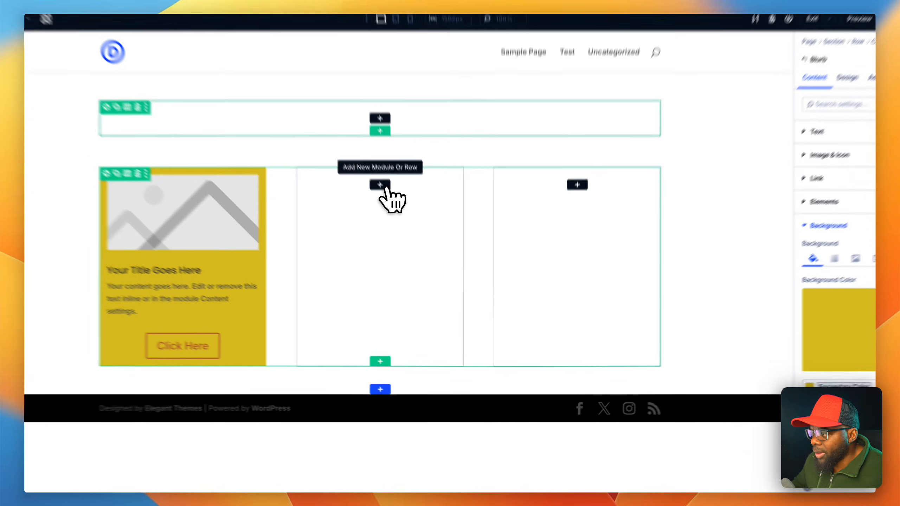
- Insert a Blurb and a separate Button below it in the second column, and compare both columns in Wireframe View
click(398, 219)
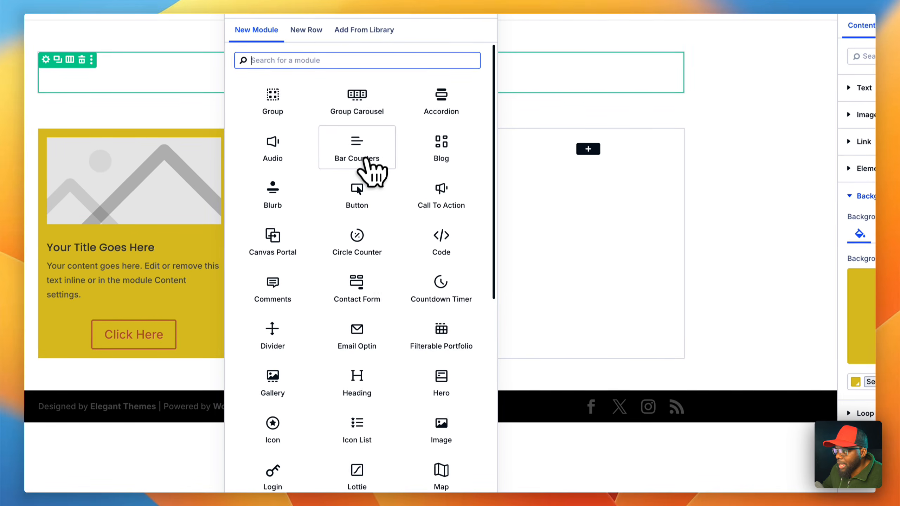
click(288, 211)
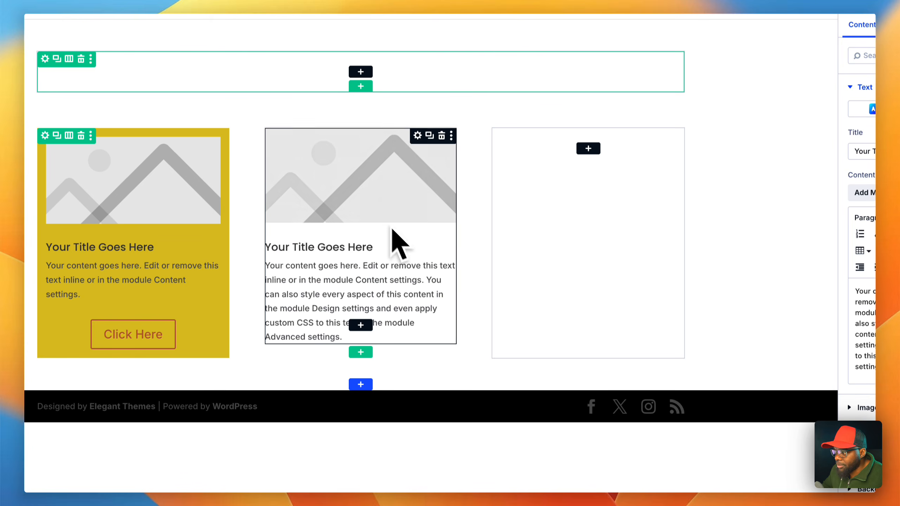
click(367, 325)
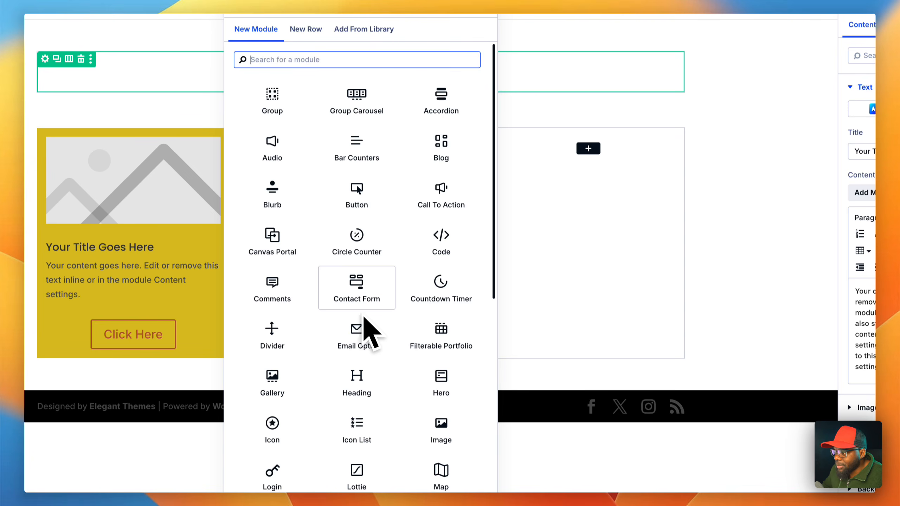
click(367, 211)
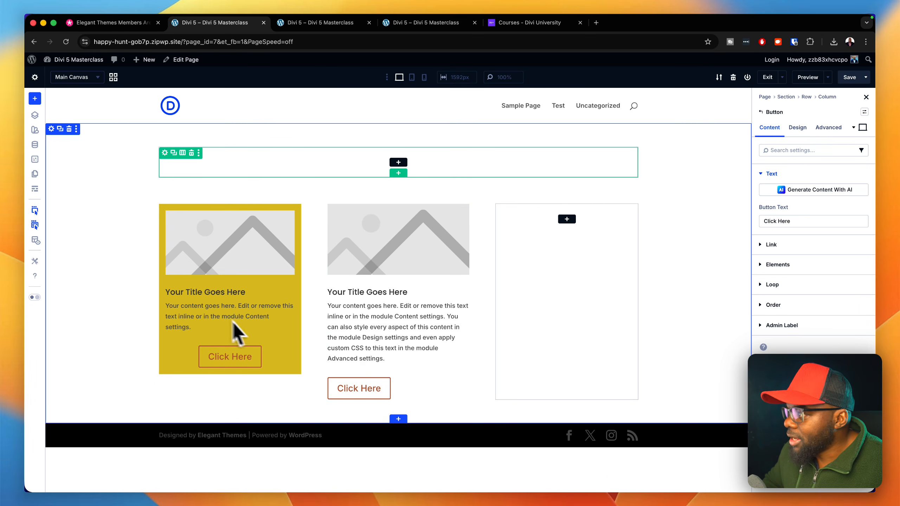
click(38, 192)
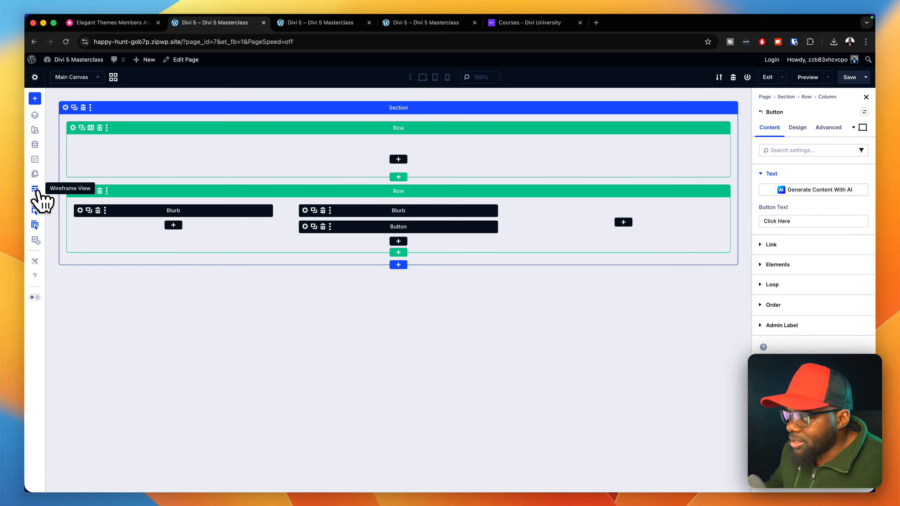
click(35, 190)
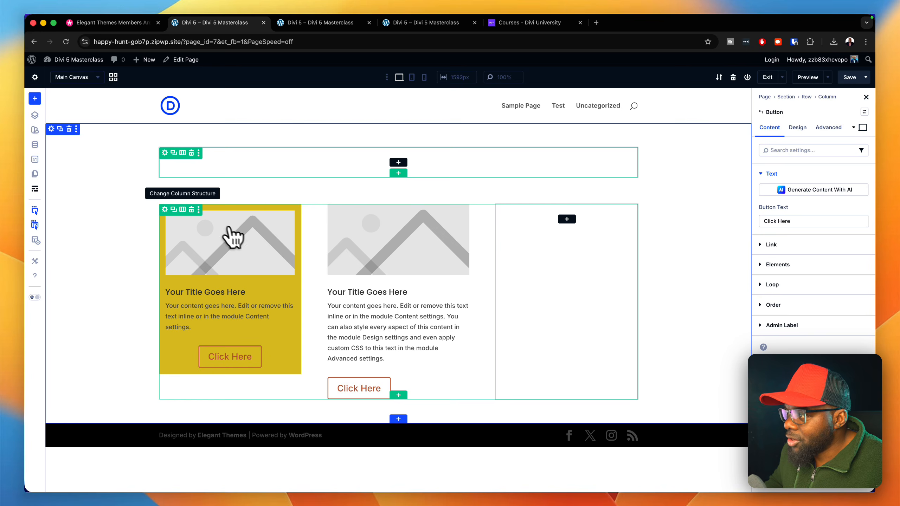
- Delete the three-column row and insert an Accordion module into the remaining single-column row
click(191, 209)
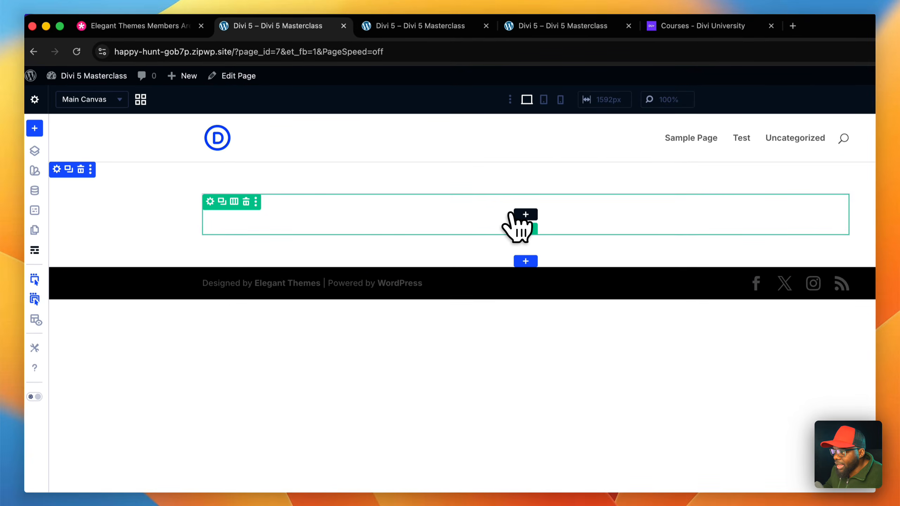
click(510, 208)
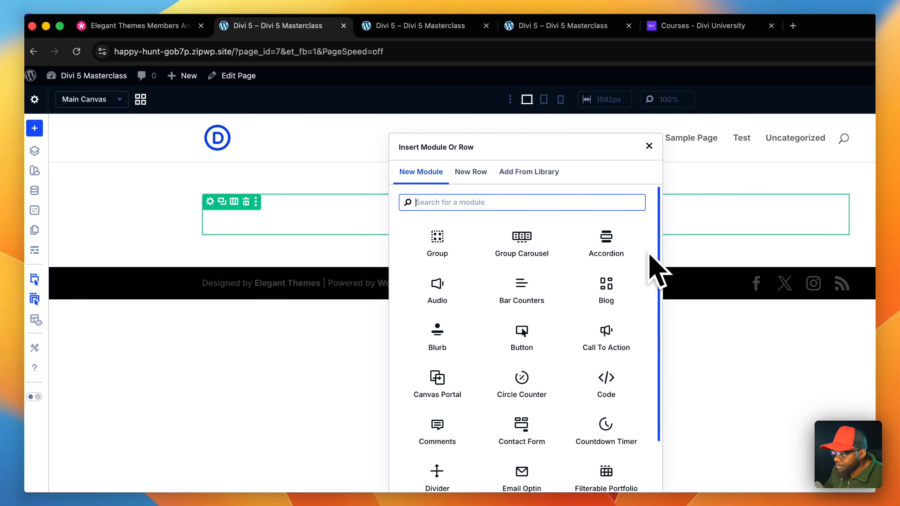
click(635, 247)
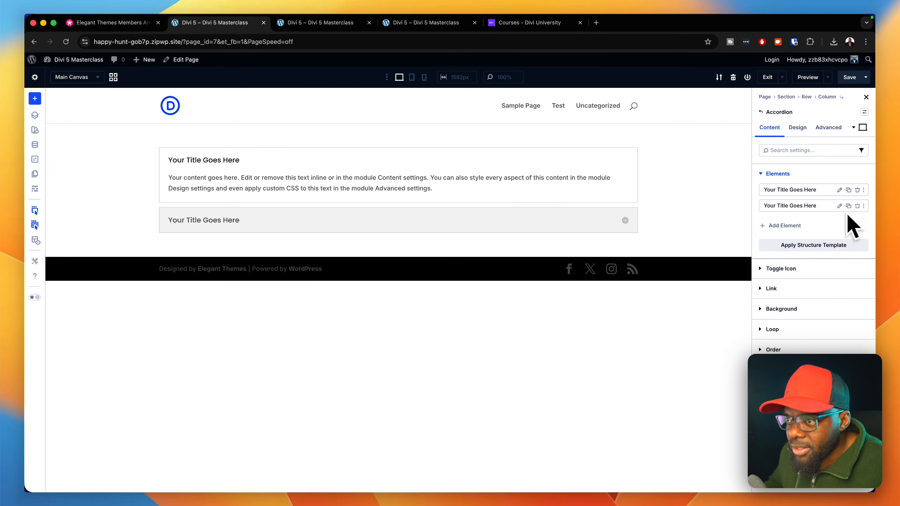
- Add a Video module as an element inside the first Accordion item, finding it by searching for "video"
click(844, 202)
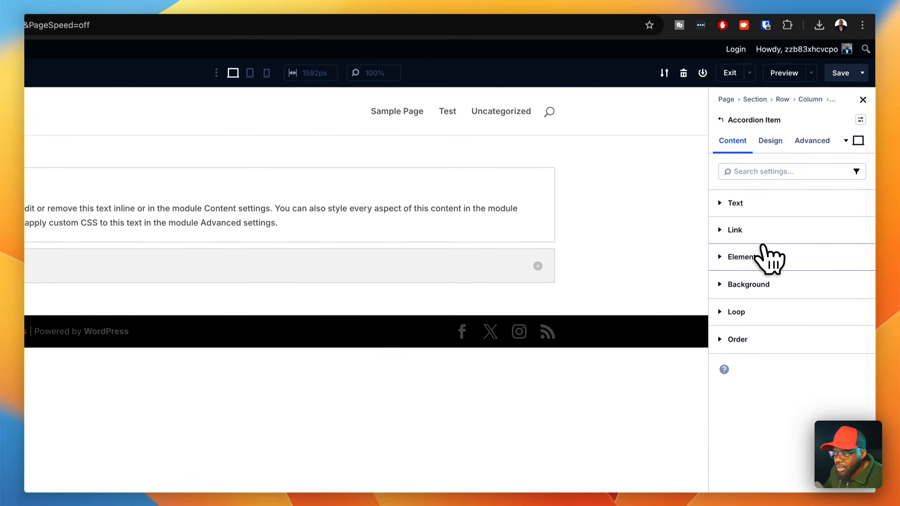
click(790, 214)
click(772, 280)
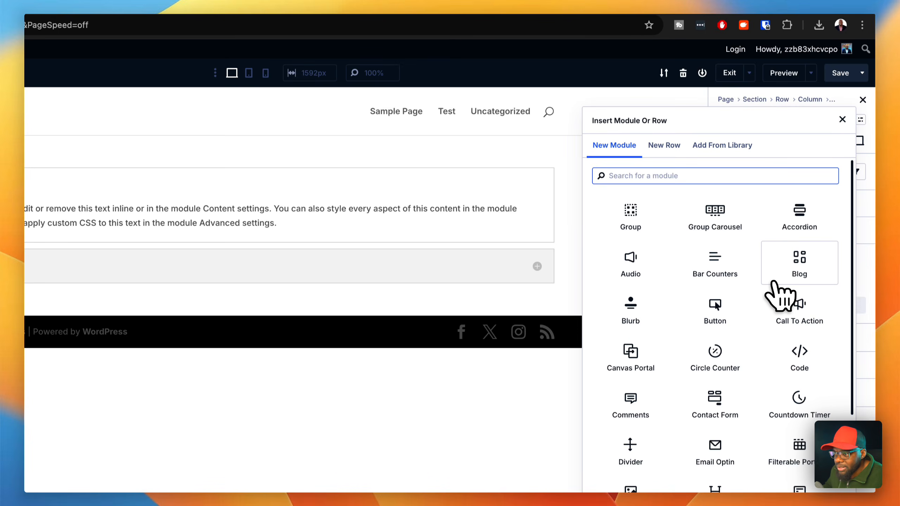
text(video)
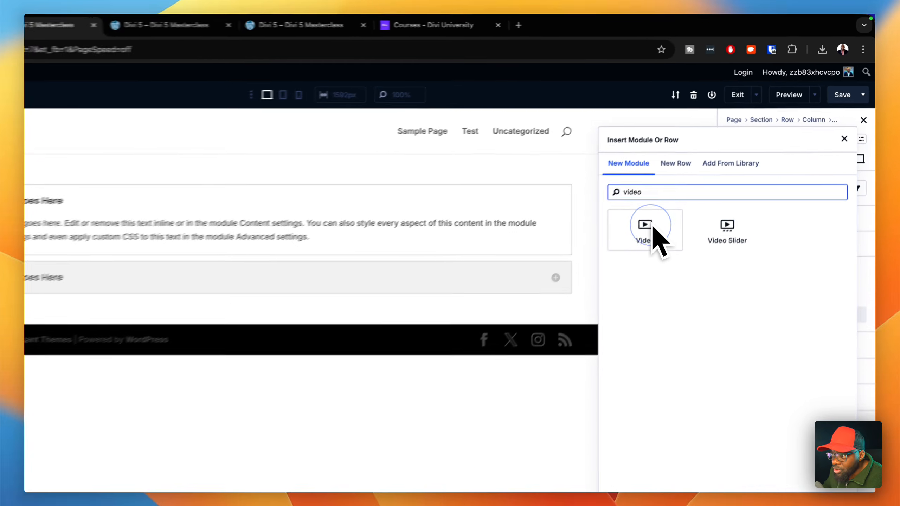
click(695, 183)
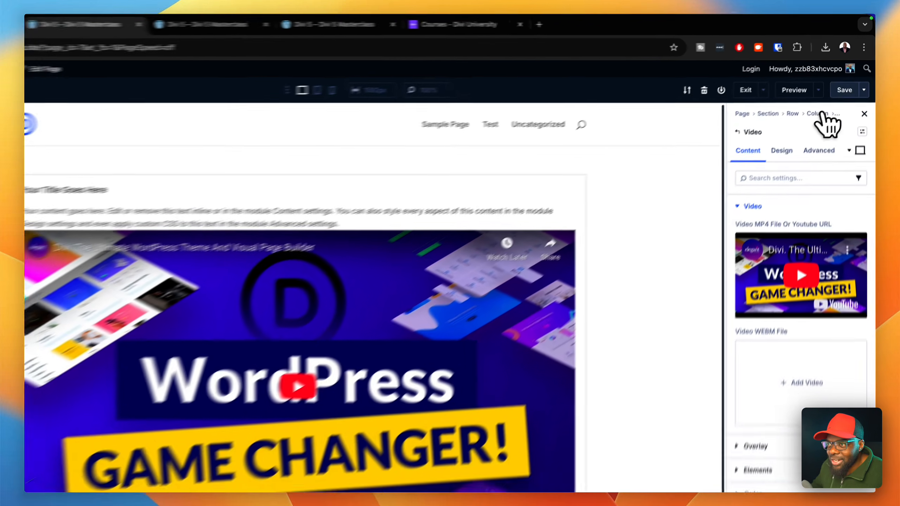
- Save the page, preview it on the front end, and toggle between the two accordion items
click(850, 77)
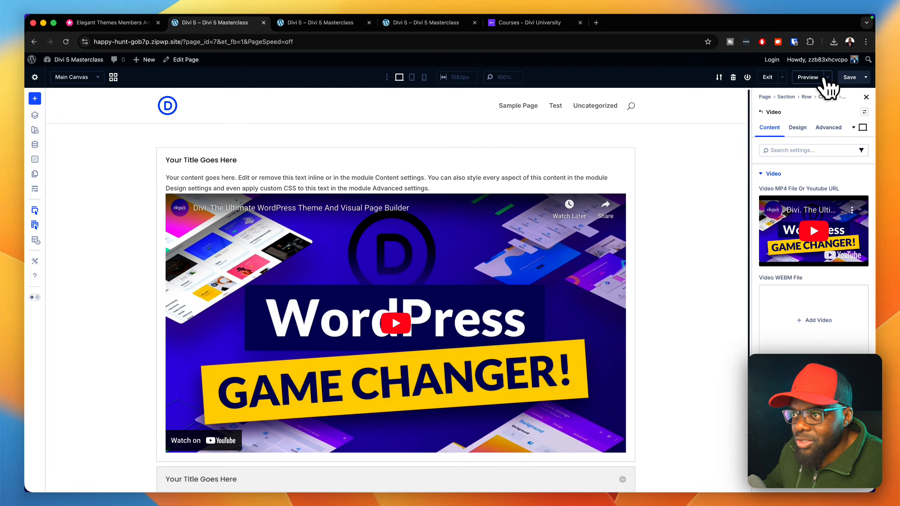
click(811, 77)
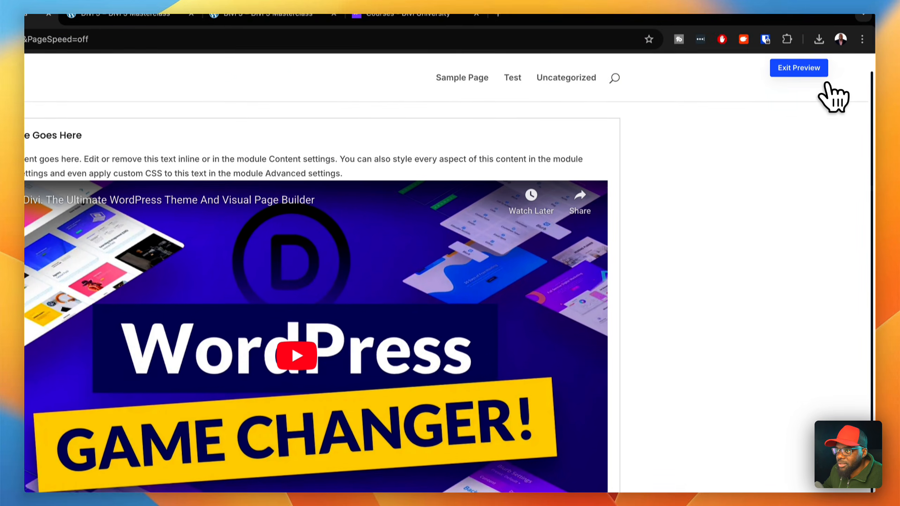
click(811, 68)
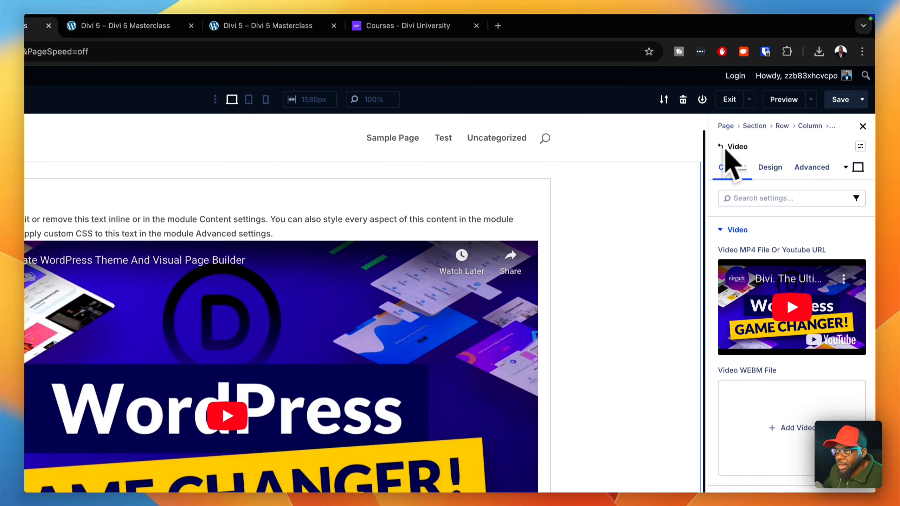
click(789, 101)
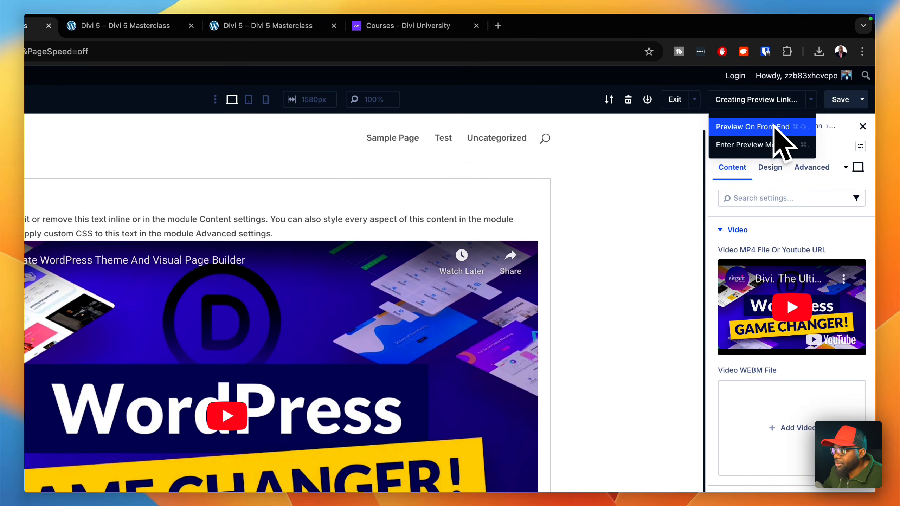
click(774, 127)
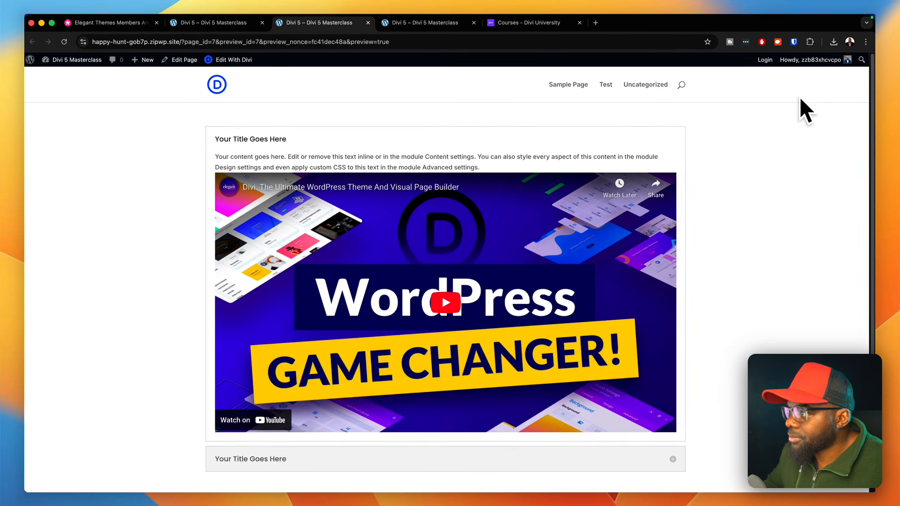
scroll(740, 284, down, 2)
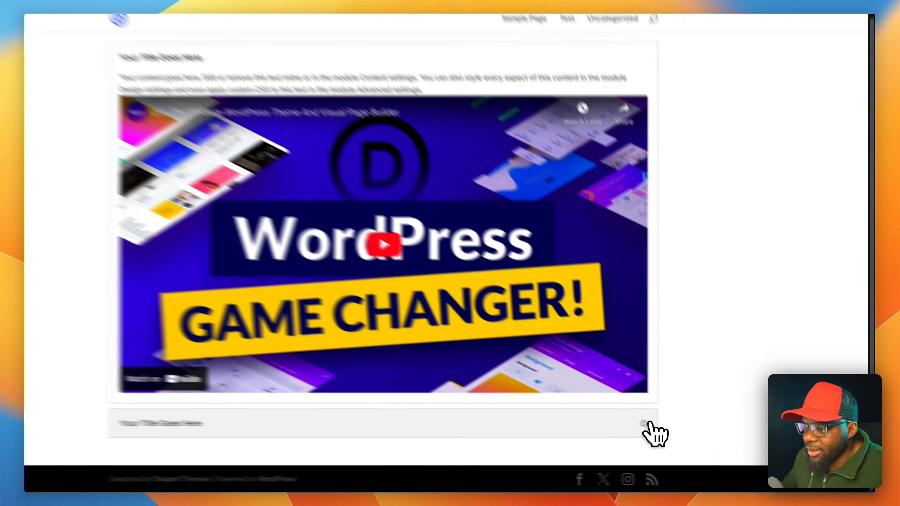
click(673, 432)
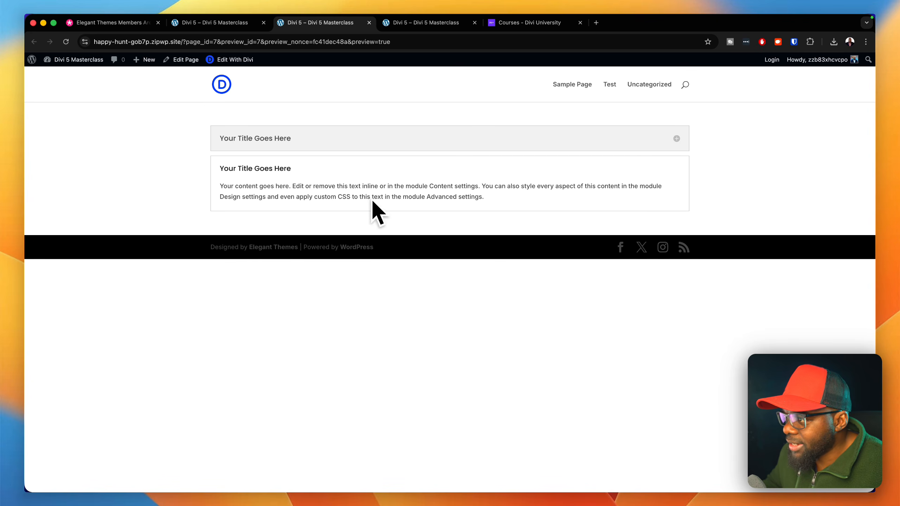
click(595, 140)
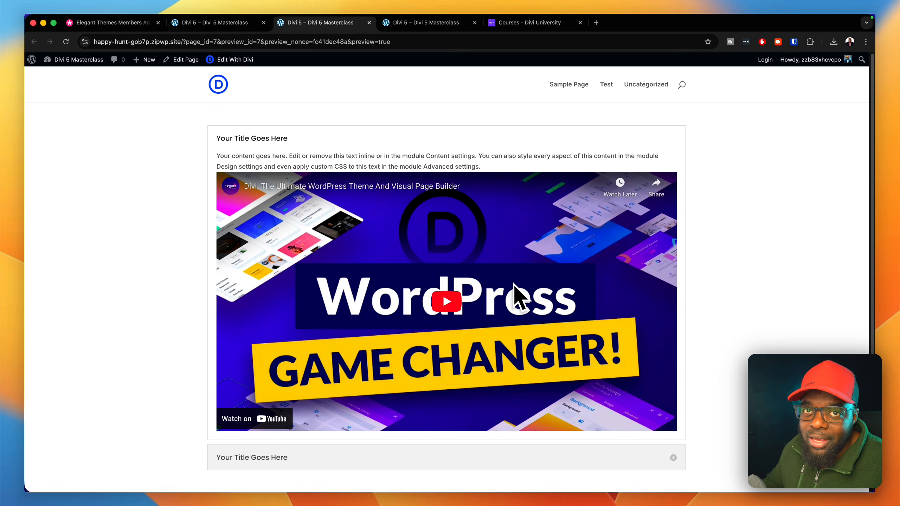
- Back in the builder, replace the accordion row with a single-column row containing a Heading module
click(235, 59)
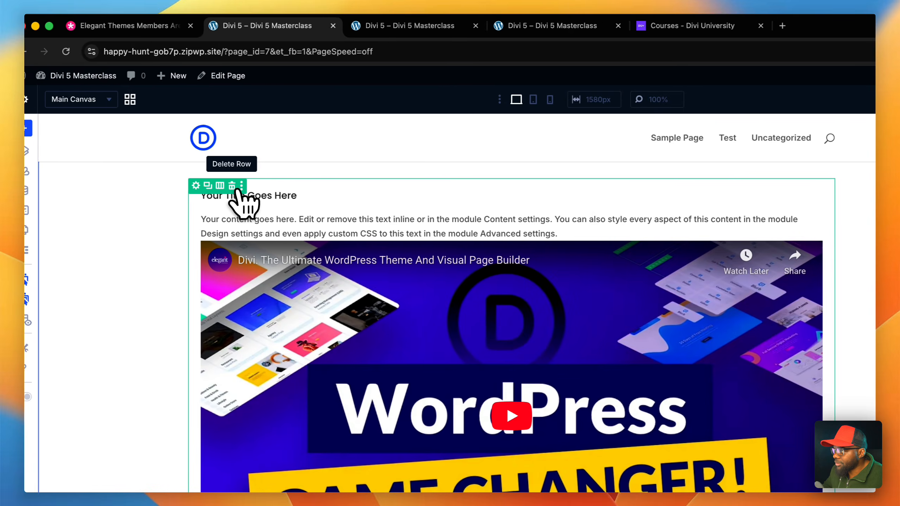
click(67, 185)
click(529, 203)
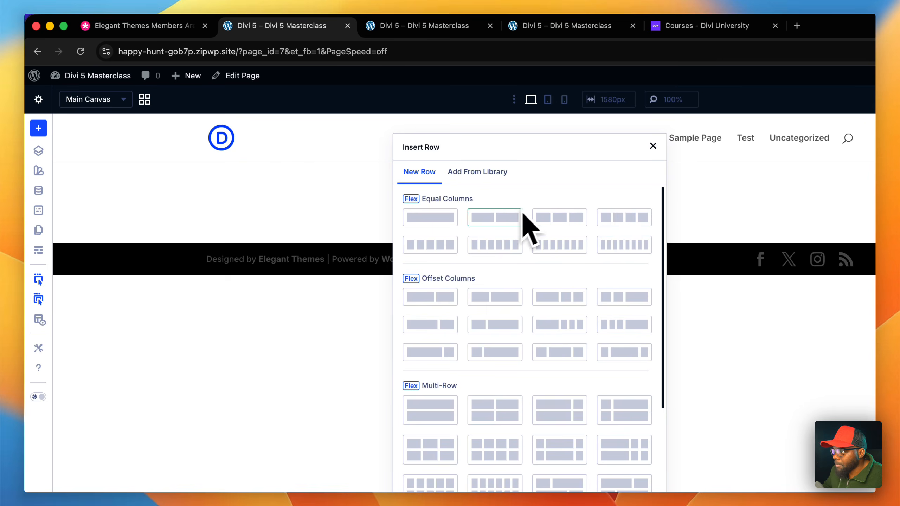
click(430, 217)
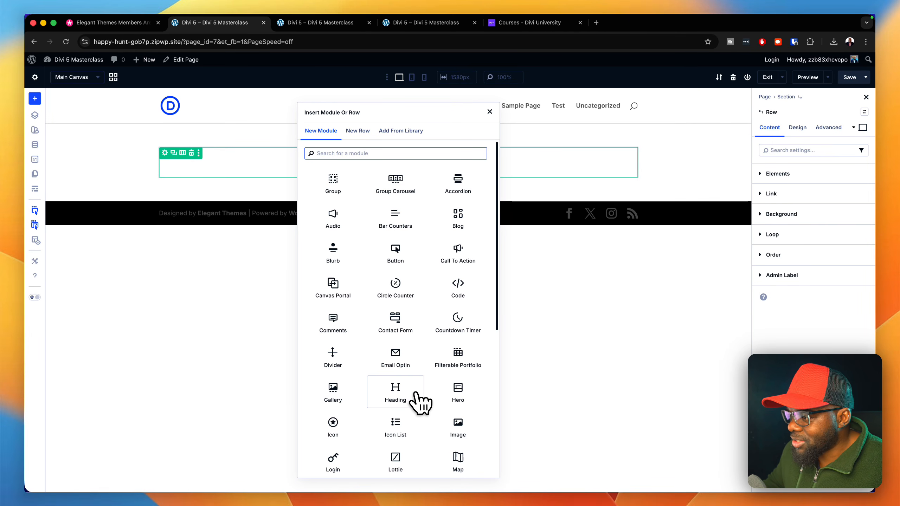
click(420, 402)
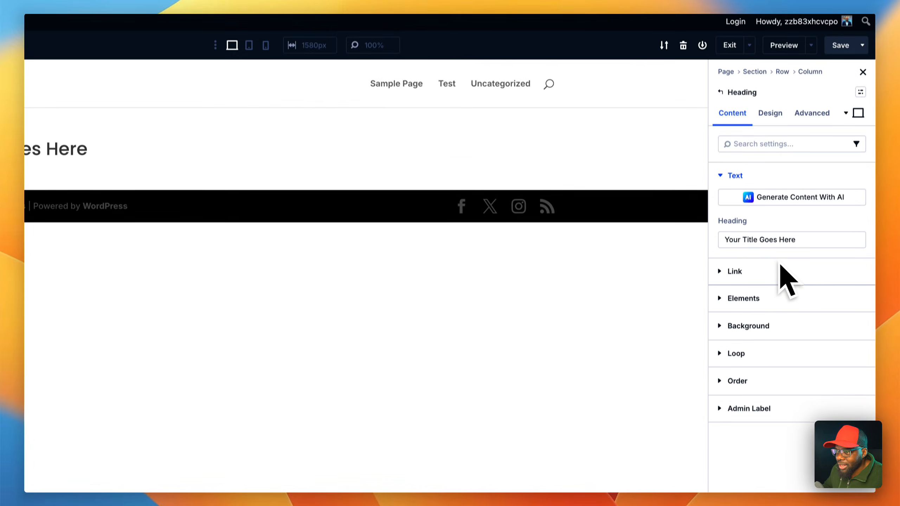
- Center-align the Heading module's text in its Heading Text design settings
click(774, 119)
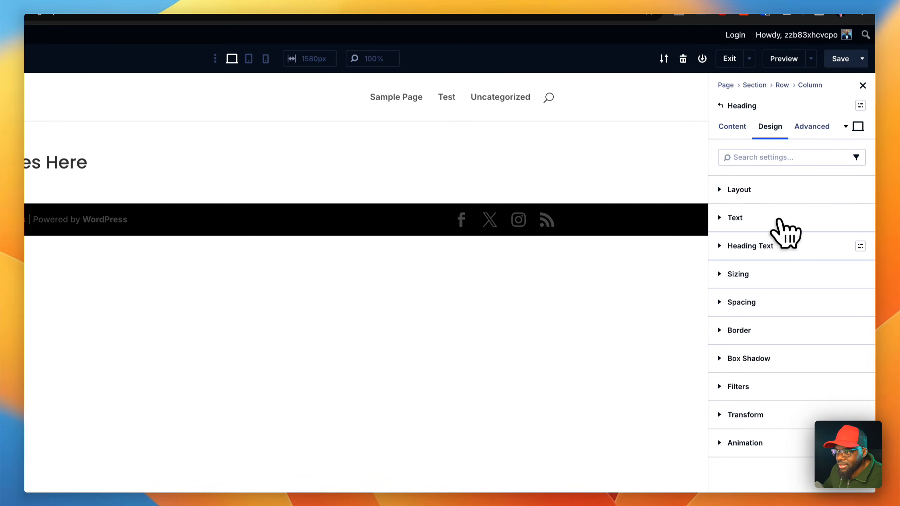
click(779, 245)
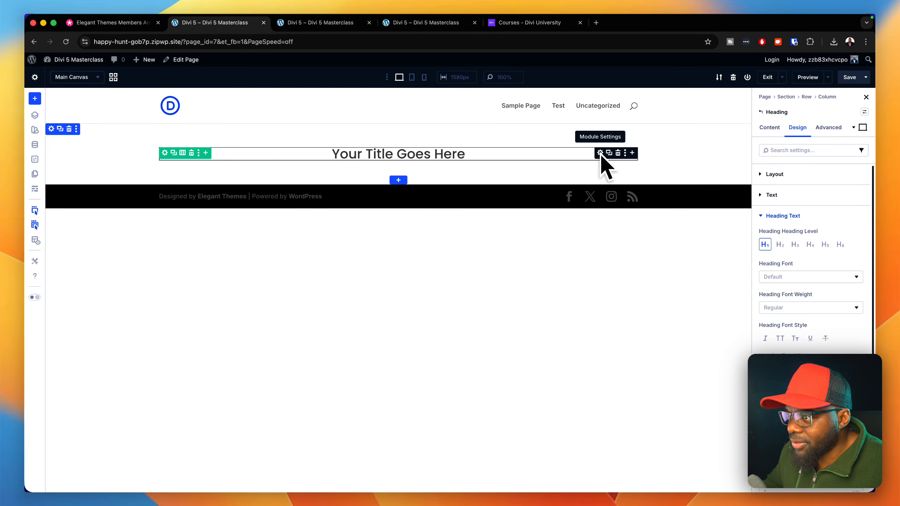
- Add a Button module inside the Heading module by searching for "but", and check the structure in wireframe view
click(632, 153)
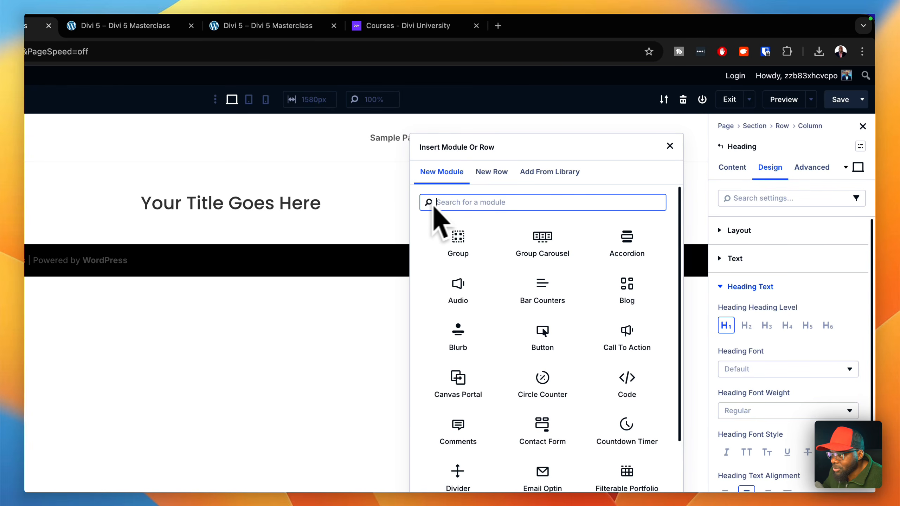
key(Escape)
right_click(510, 205)
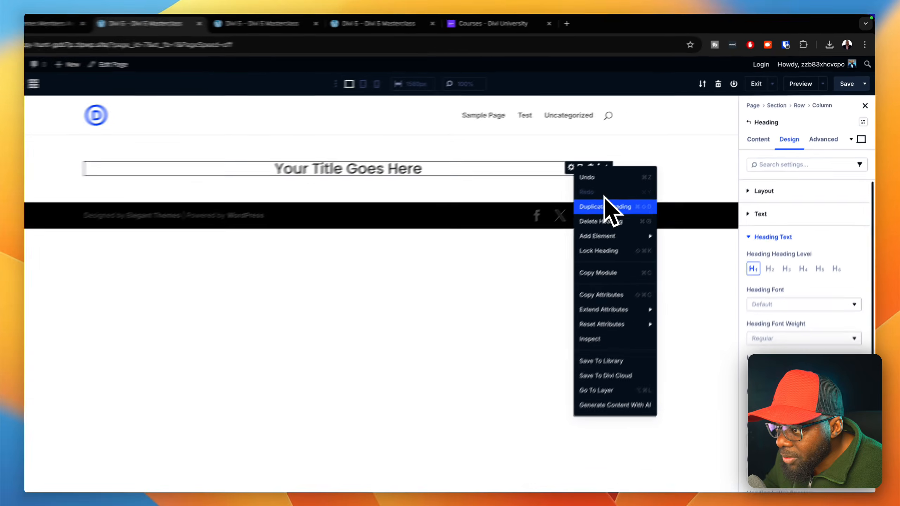
mouse_move(539, 287)
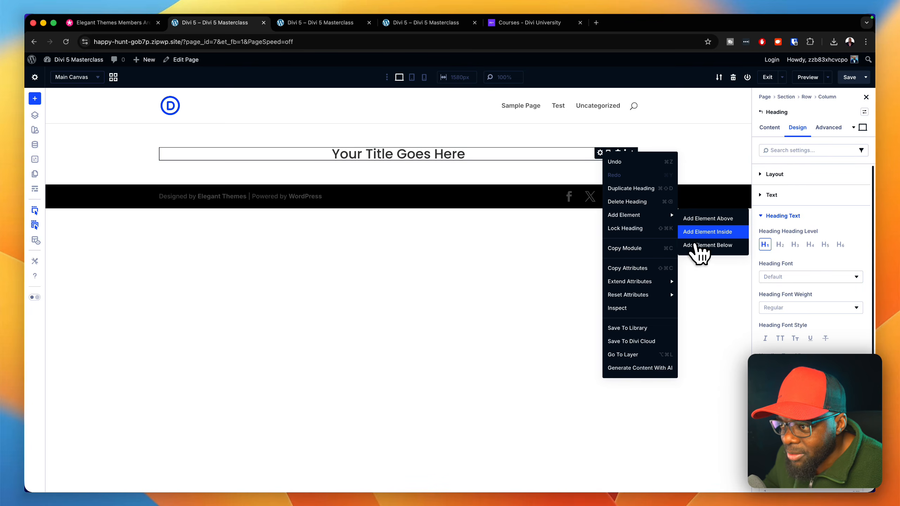
click(700, 232)
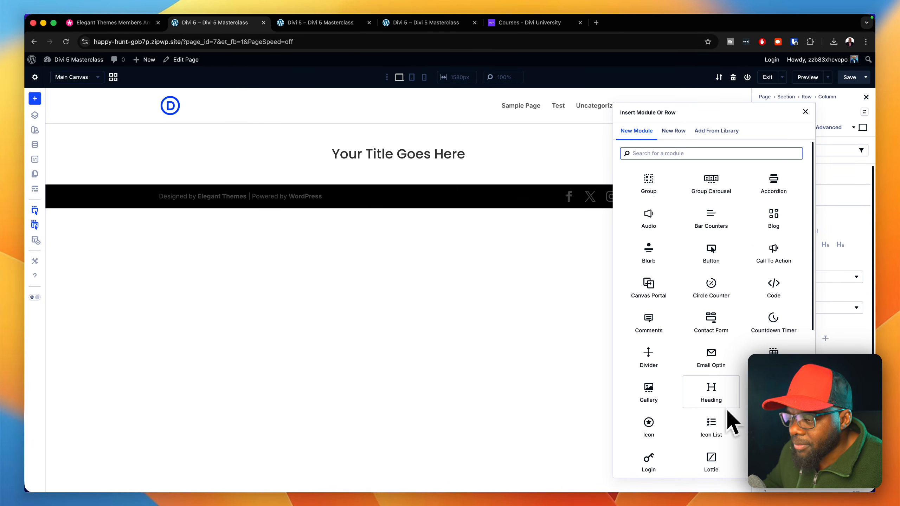
text(but)
key(Return)
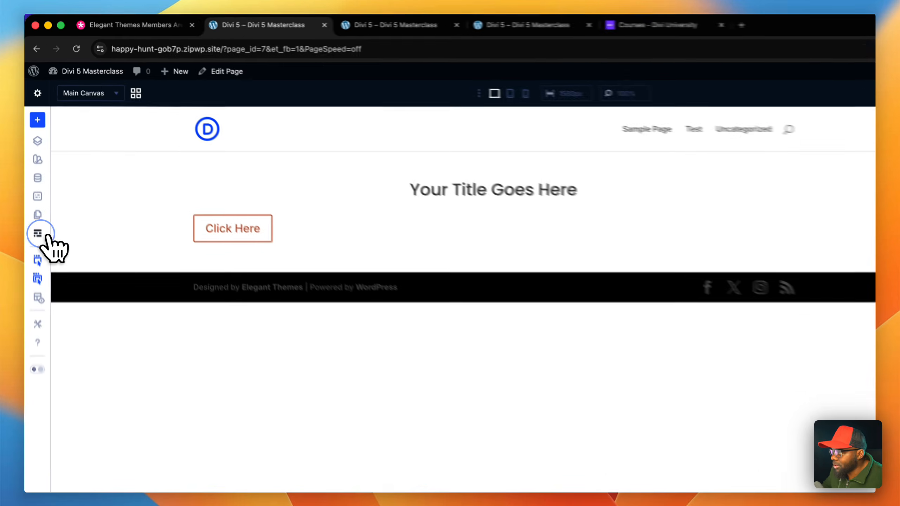
click(35, 240)
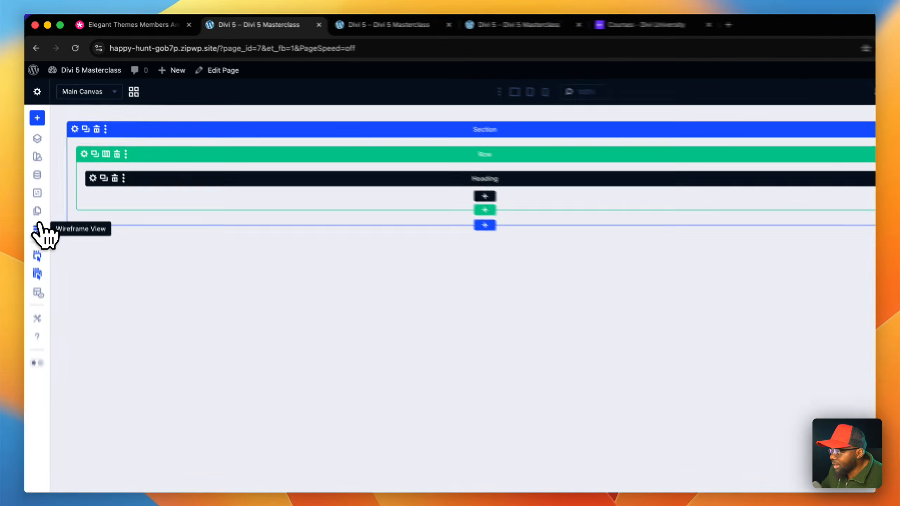
click(35, 240)
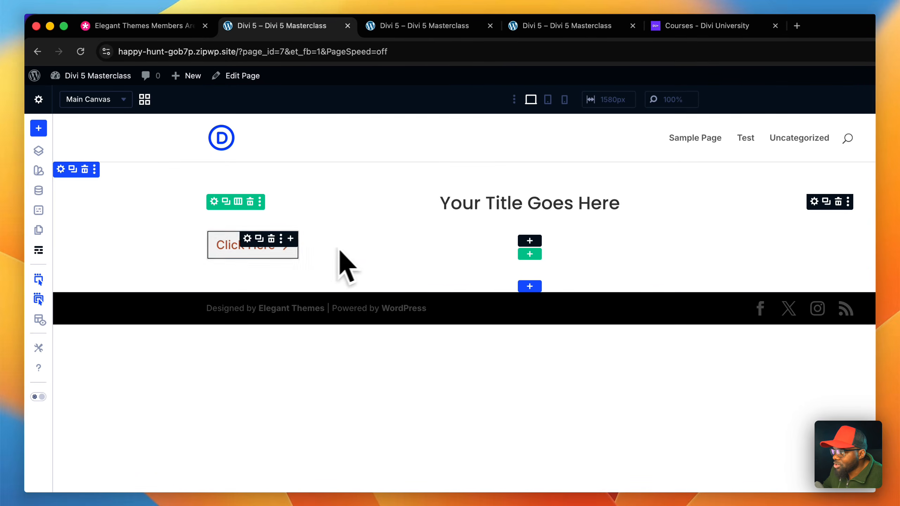
- Apply the yellow global color as the Heading module's background, and reset the background color
click(814, 202)
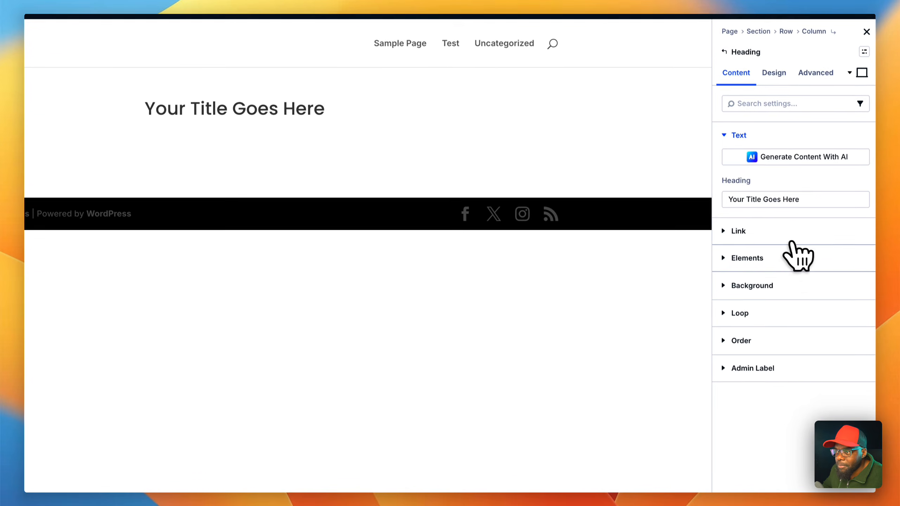
click(858, 383)
click(786, 318)
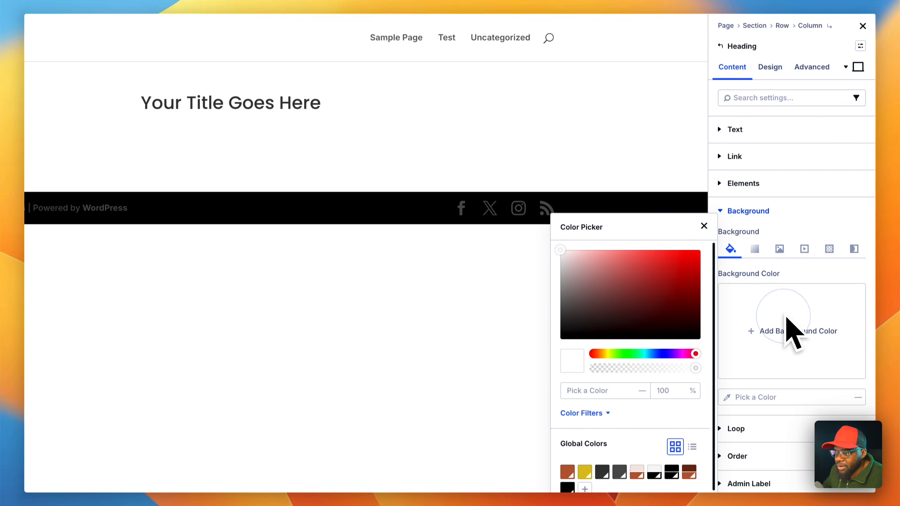
click(585, 472)
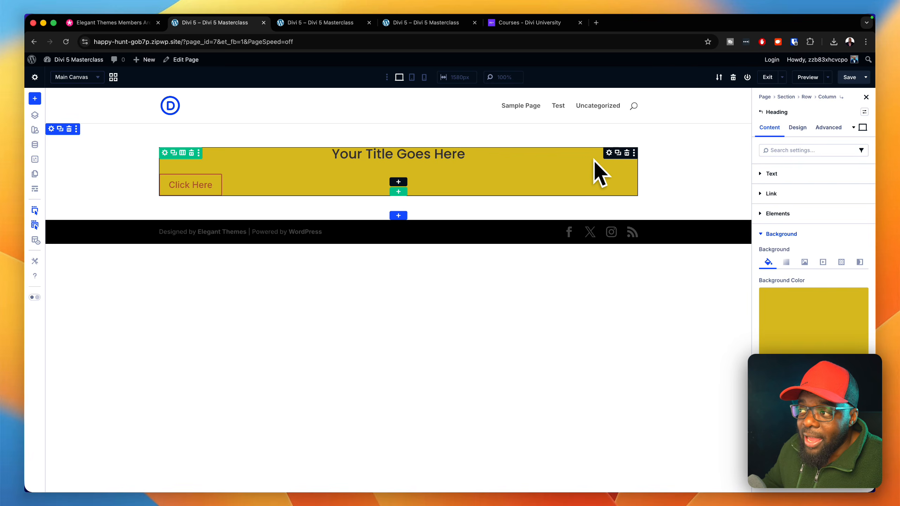
click(858, 297)
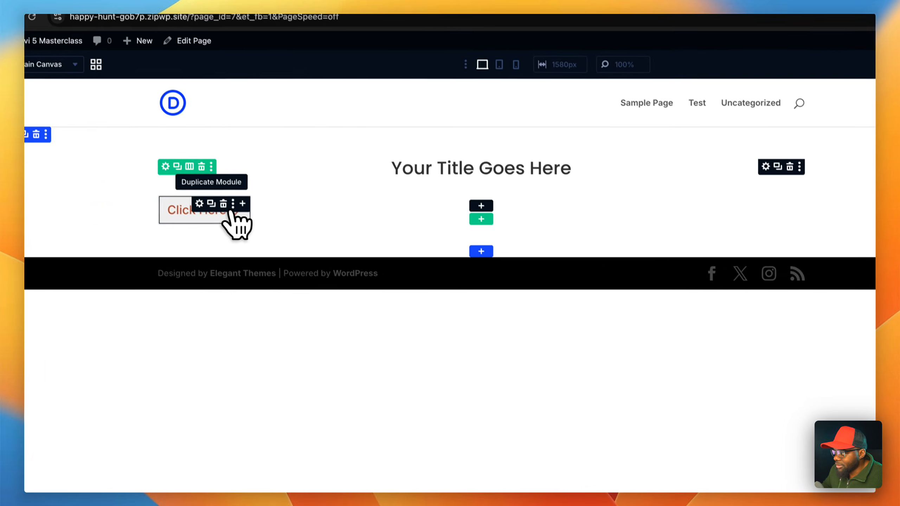
- Set the nested button's alignment to center in its design settings
click(223, 234)
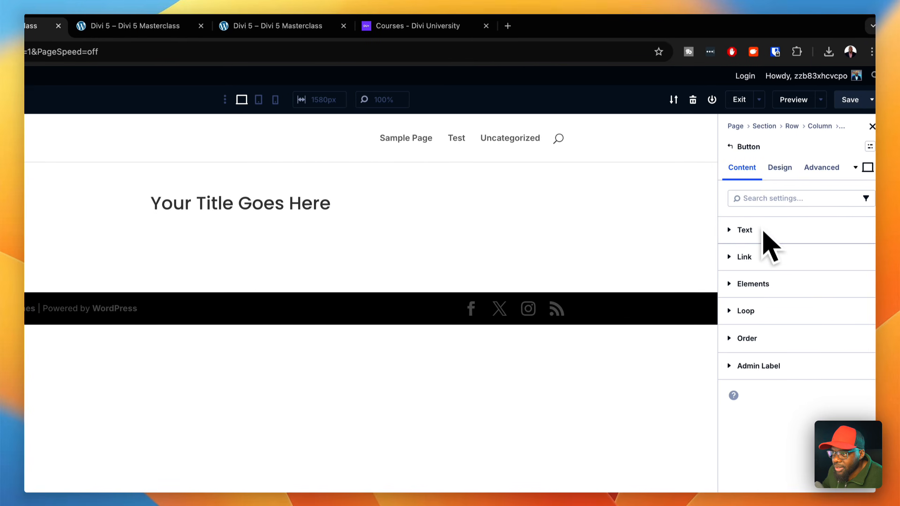
click(770, 167)
click(762, 231)
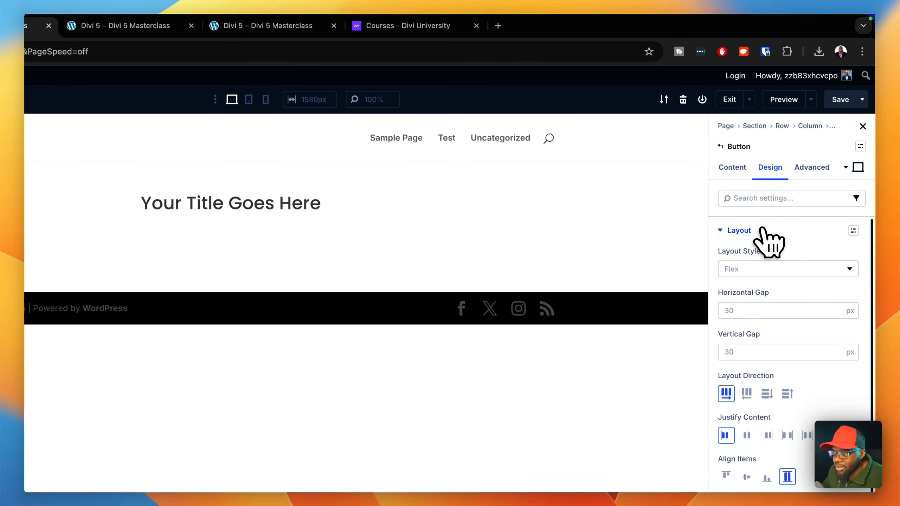
click(763, 230)
click(761, 258)
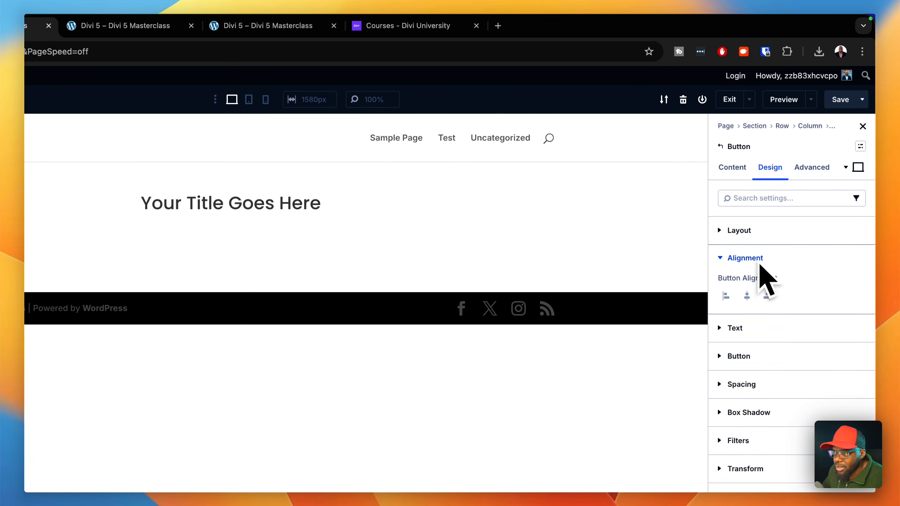
click(748, 296)
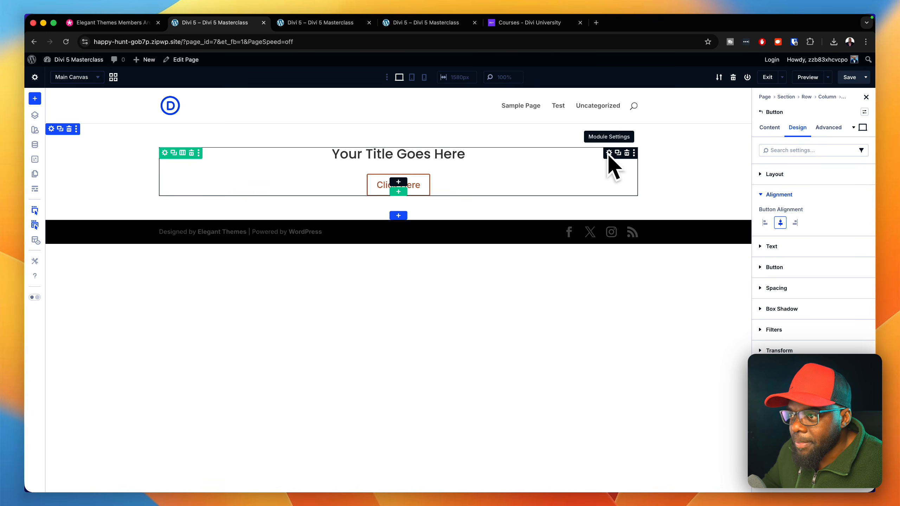
- Add a Text module as an element inside the Button module, and undo the addition
click(773, 129)
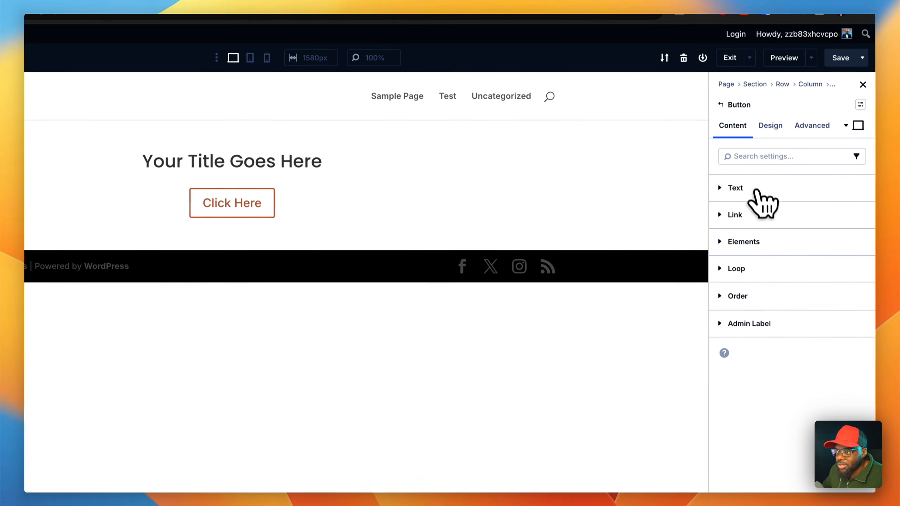
click(753, 241)
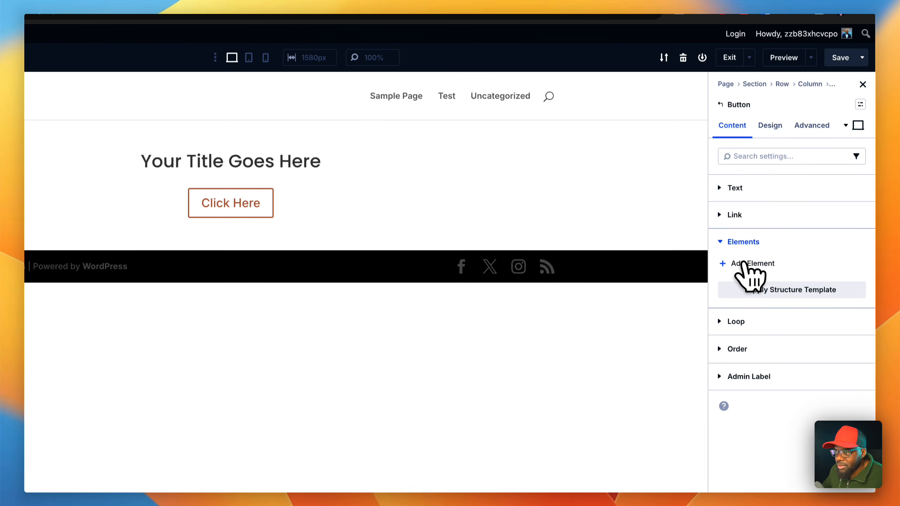
click(744, 264)
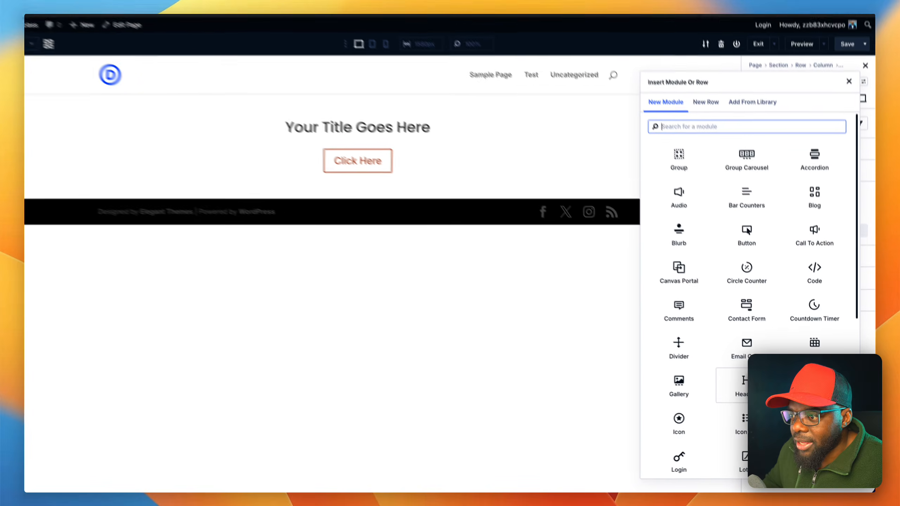
text(tex)
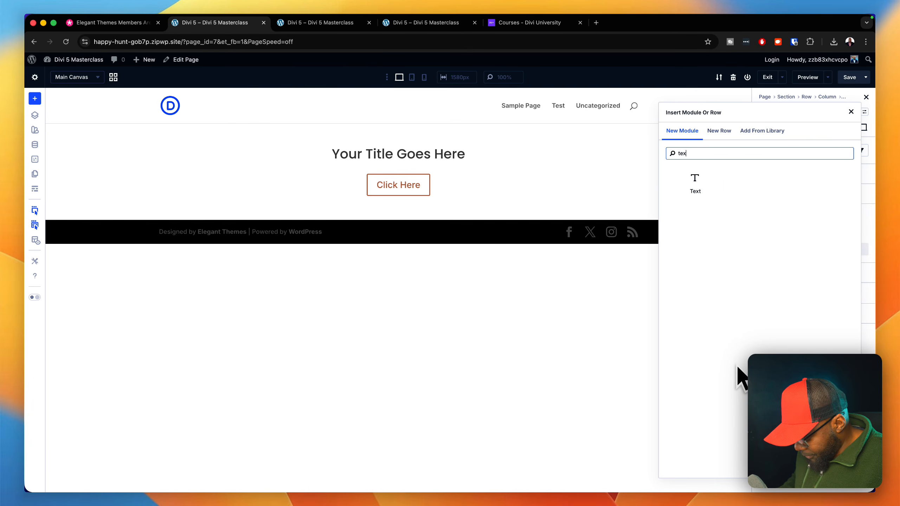
text(t)
click(695, 182)
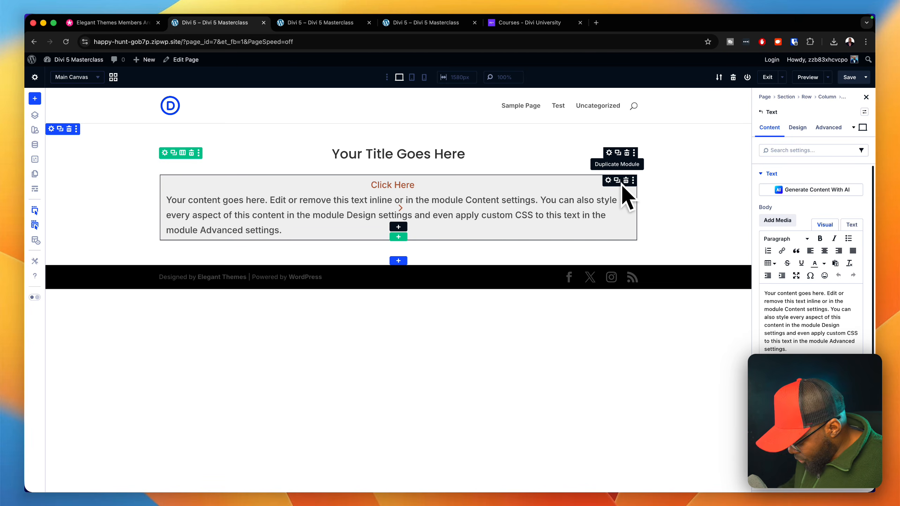
drag(622, 184, 563, 158)
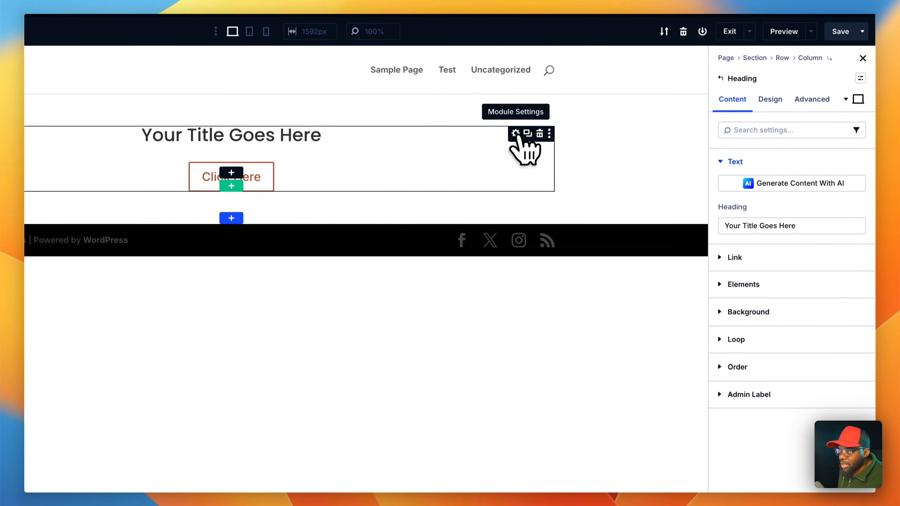
- Add a Text module inside the Heading module by searching for "text", and check the structure in wireframe view
right_click(514, 134)
mouse_move(581, 218)
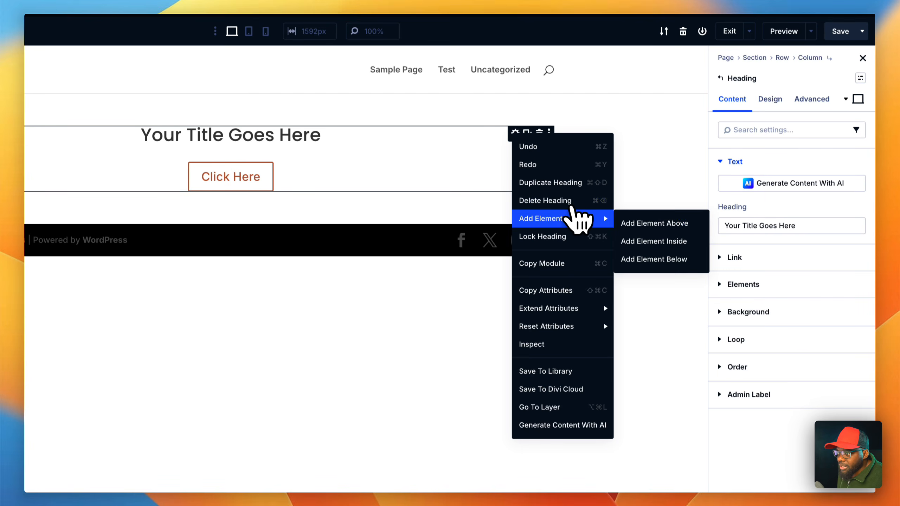
click(638, 223)
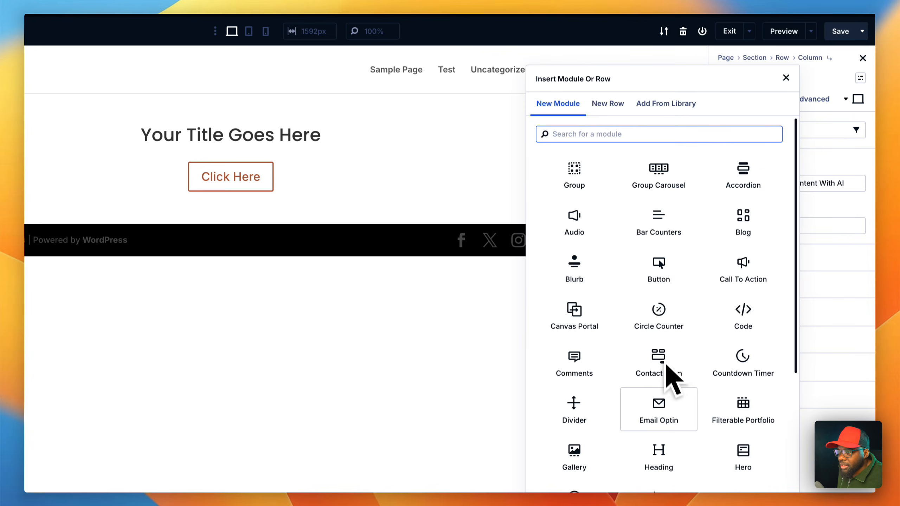
text(text)
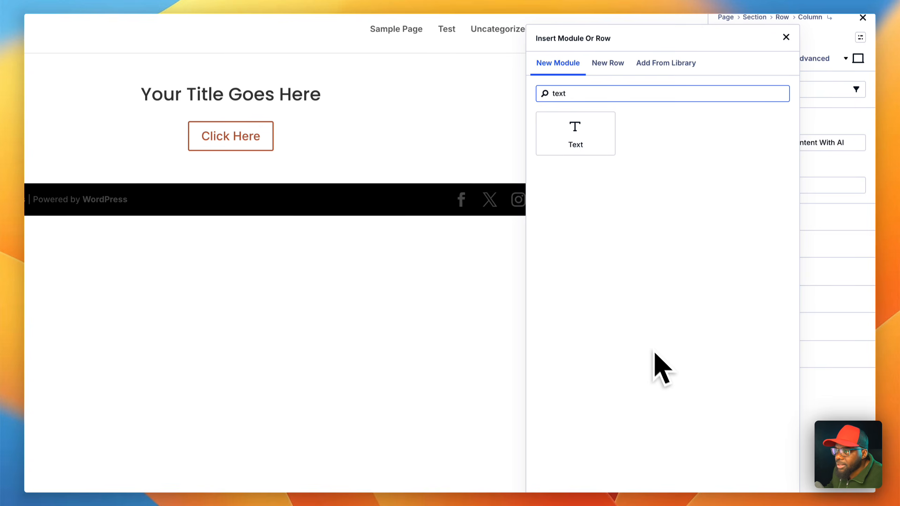
click(581, 135)
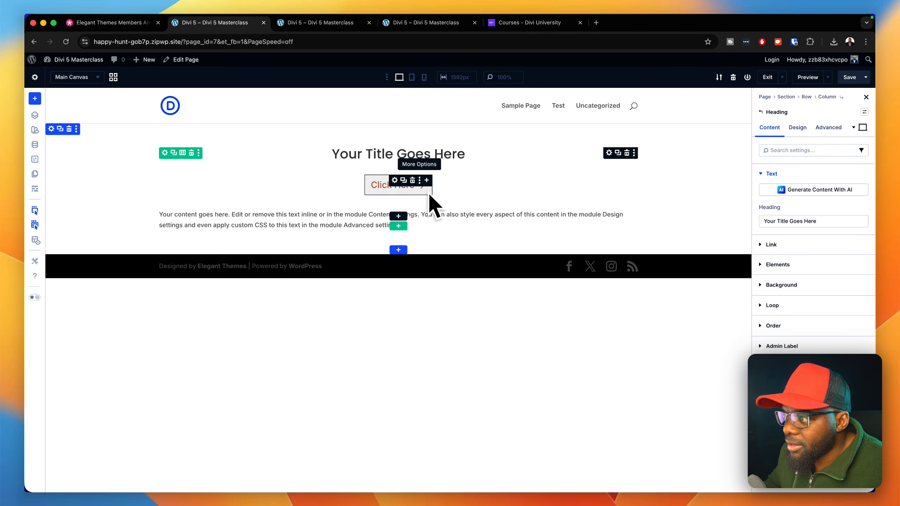
click(36, 191)
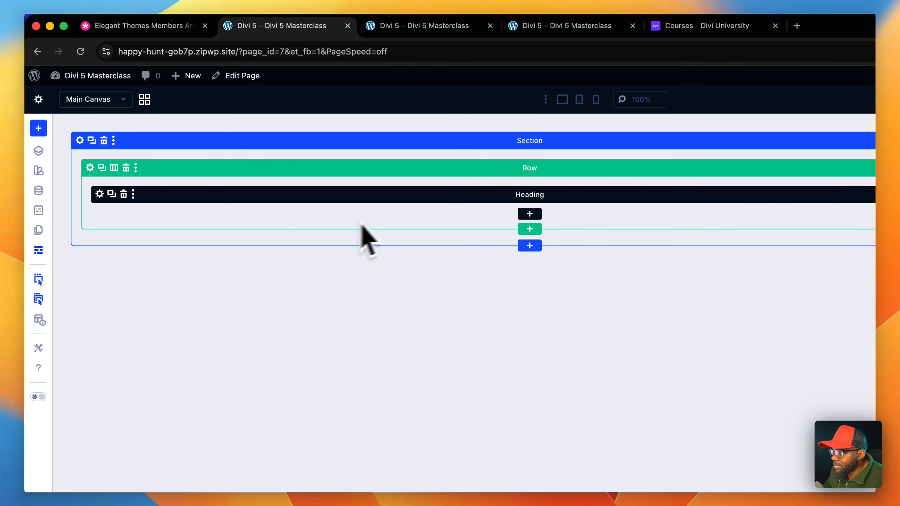
click(39, 251)
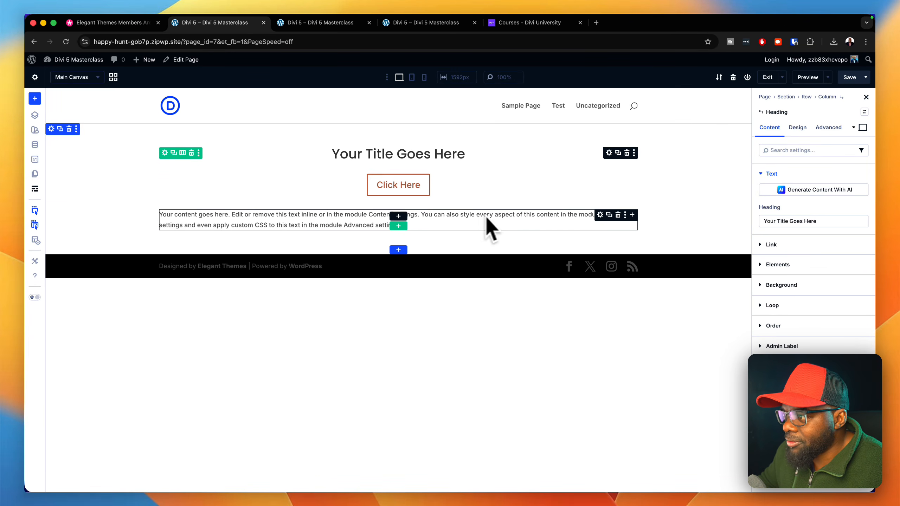
- Apply the "body text" preset to the nested Text module and center-align its paragraph
click(576, 217)
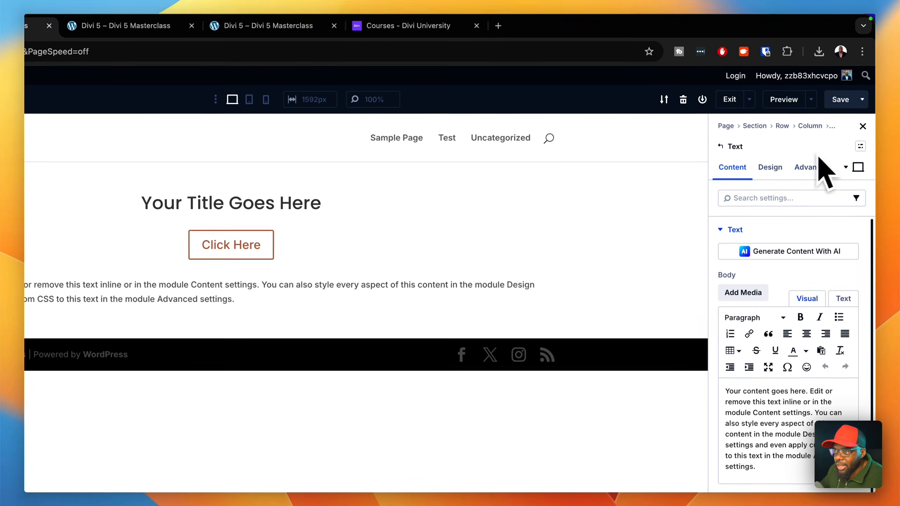
click(860, 147)
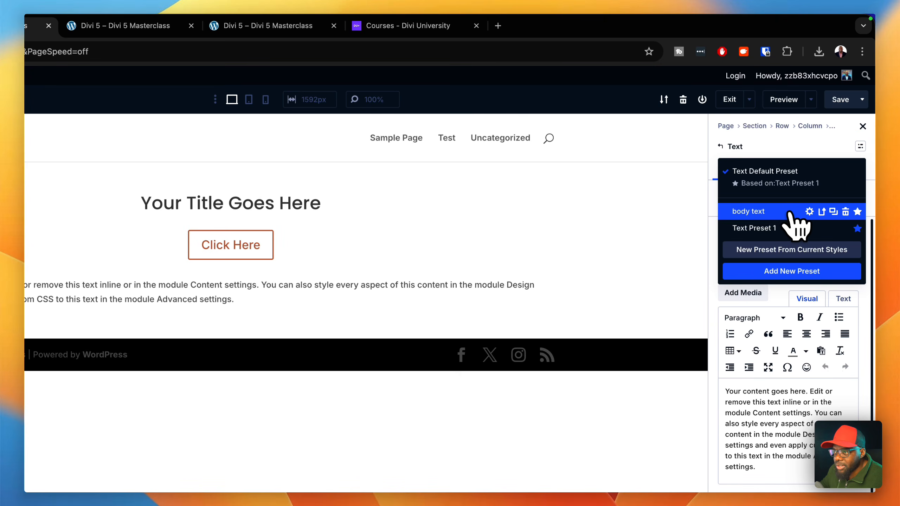
click(749, 211)
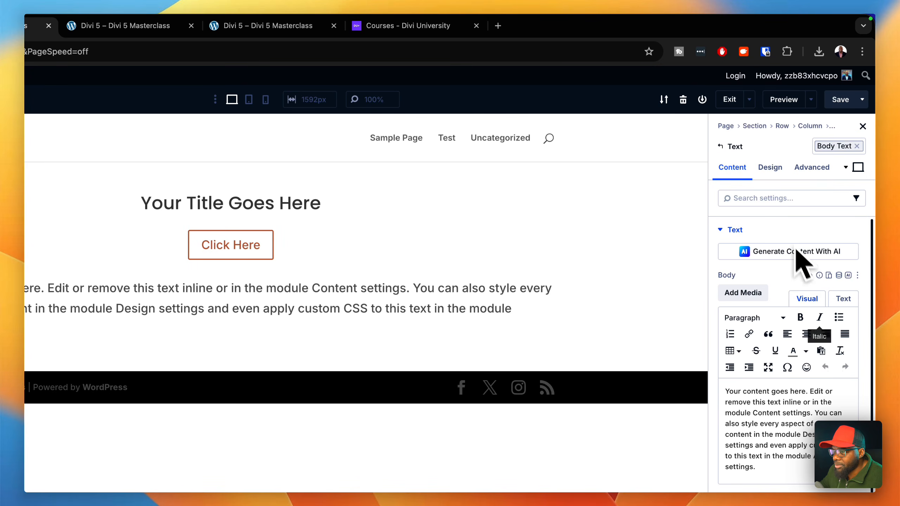
click(806, 339)
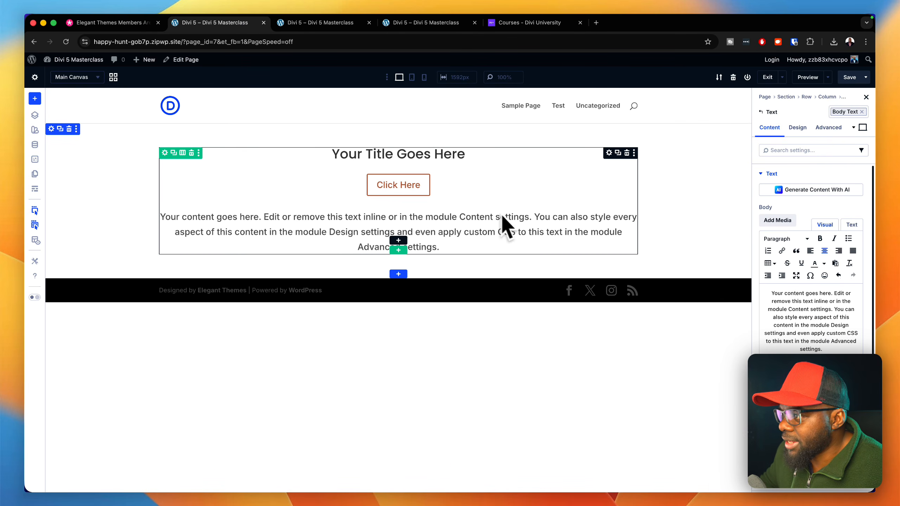
- Delete the Button module nested inside the Heading module
click(395, 181)
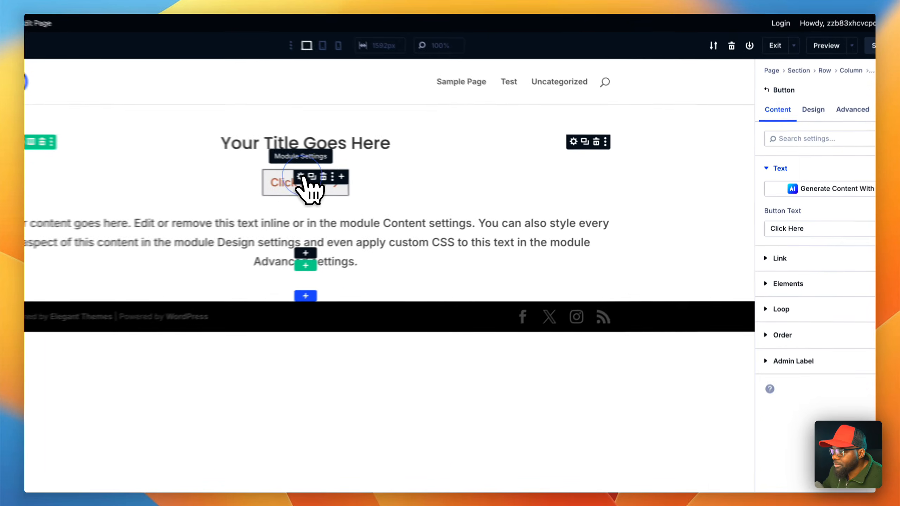
click(413, 180)
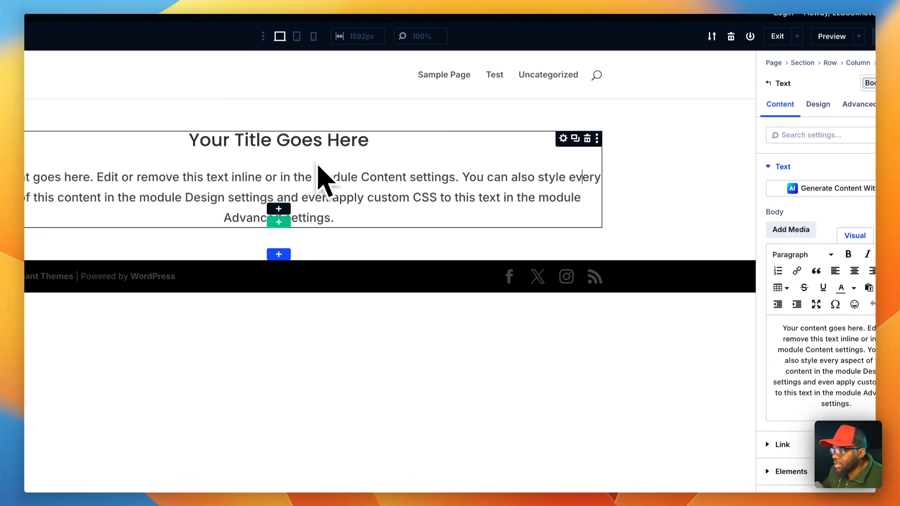
- Save the Heading module with its nested text to the Divi Library under the name "heading description"
click(564, 138)
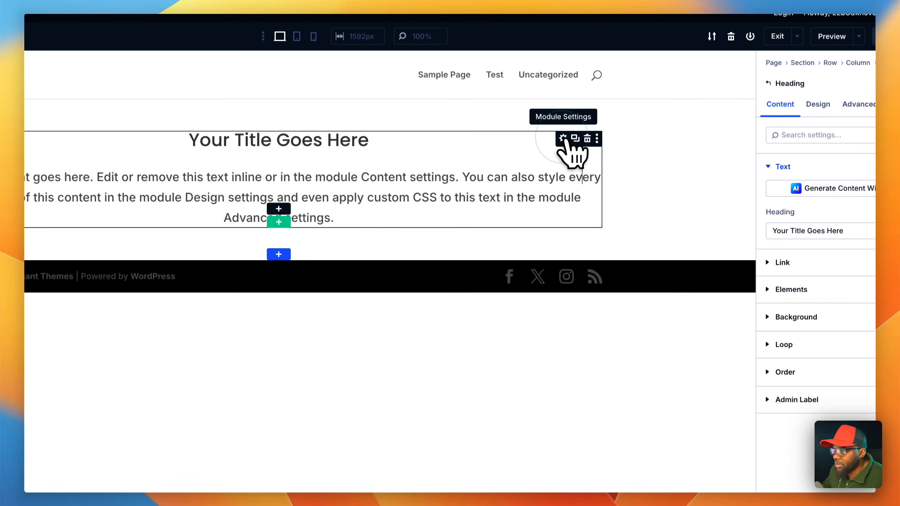
right_click(564, 139)
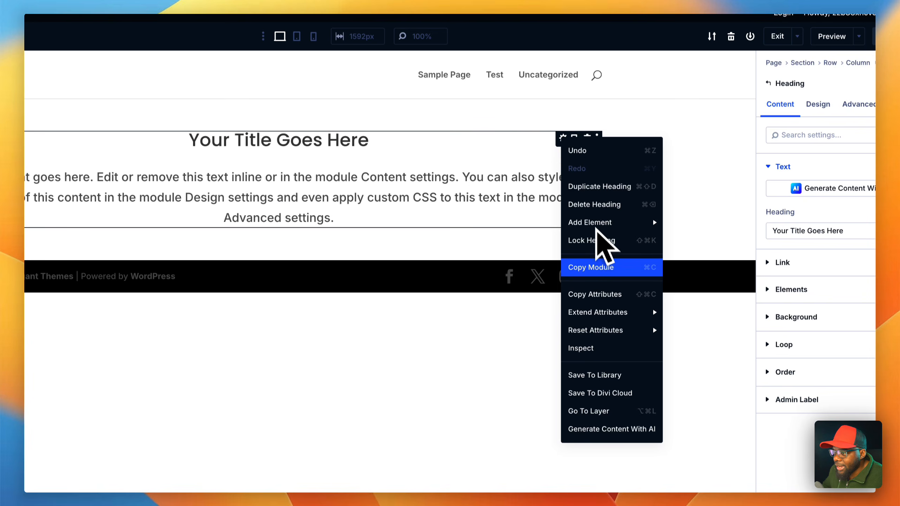
click(599, 375)
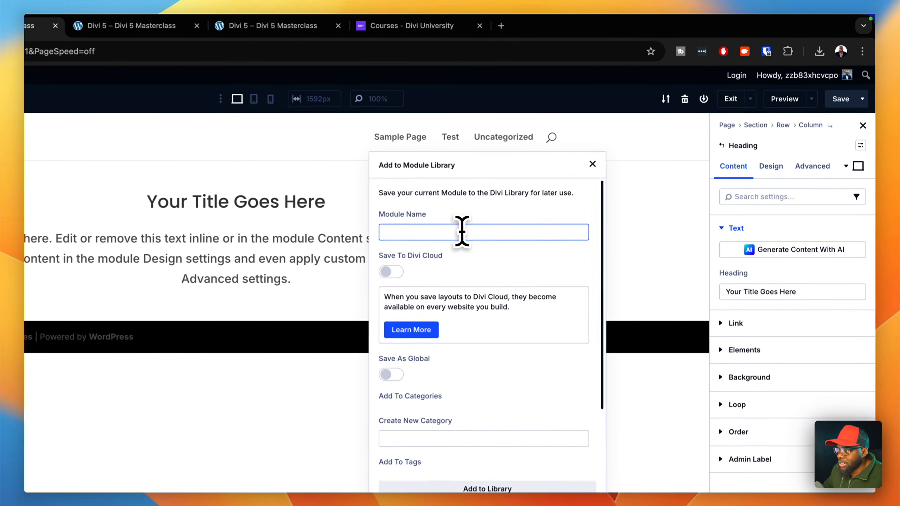
click(567, 177)
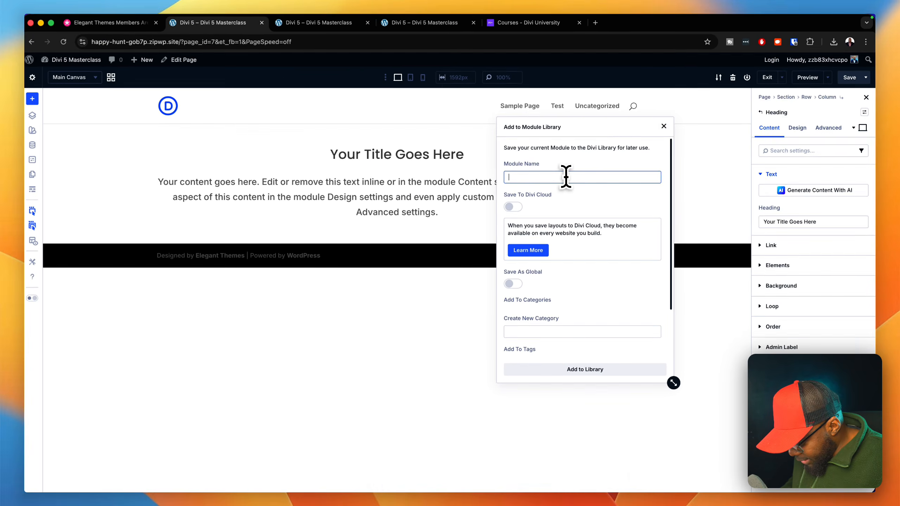
text(heading description)
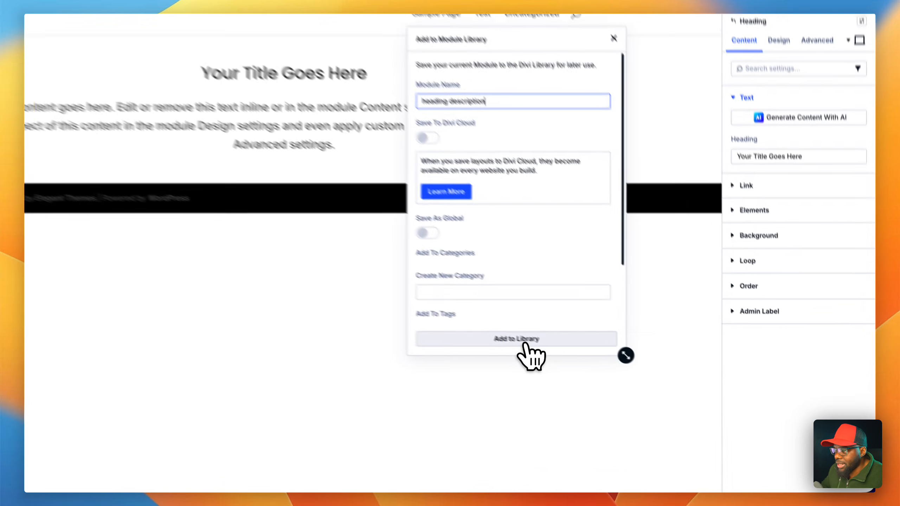
click(590, 368)
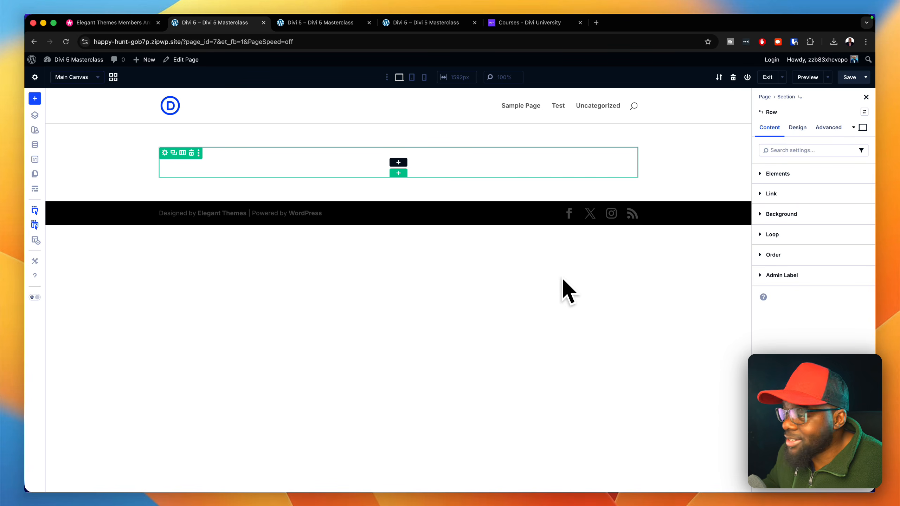
- Insert the saved "Heading Description" module from the library into the empty row
click(401, 172)
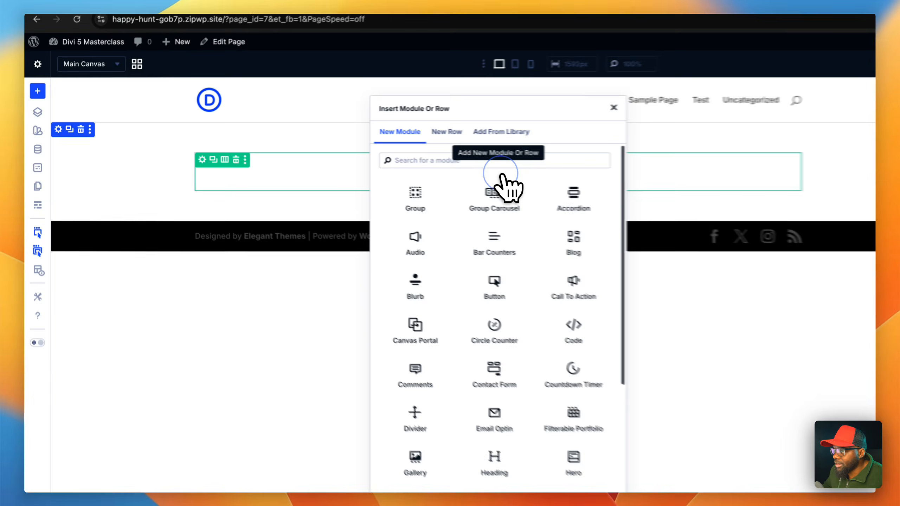
click(420, 130)
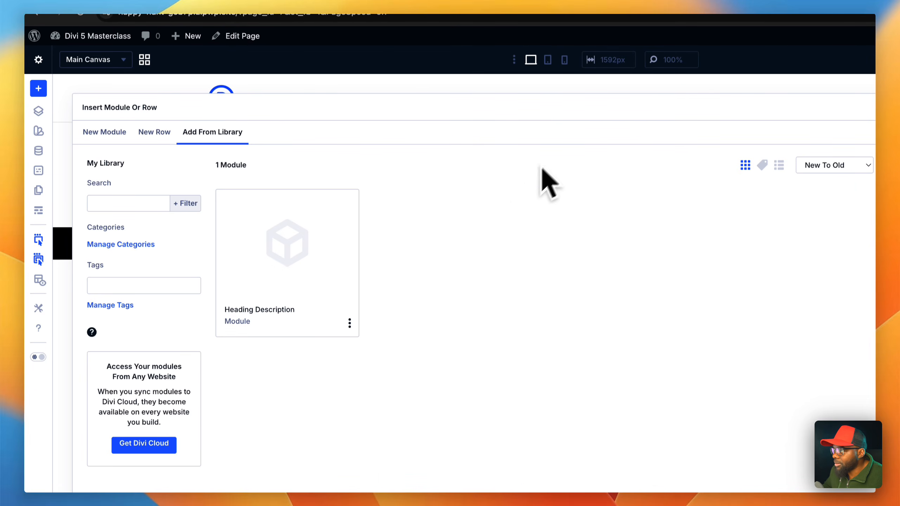
click(291, 280)
click(370, 438)
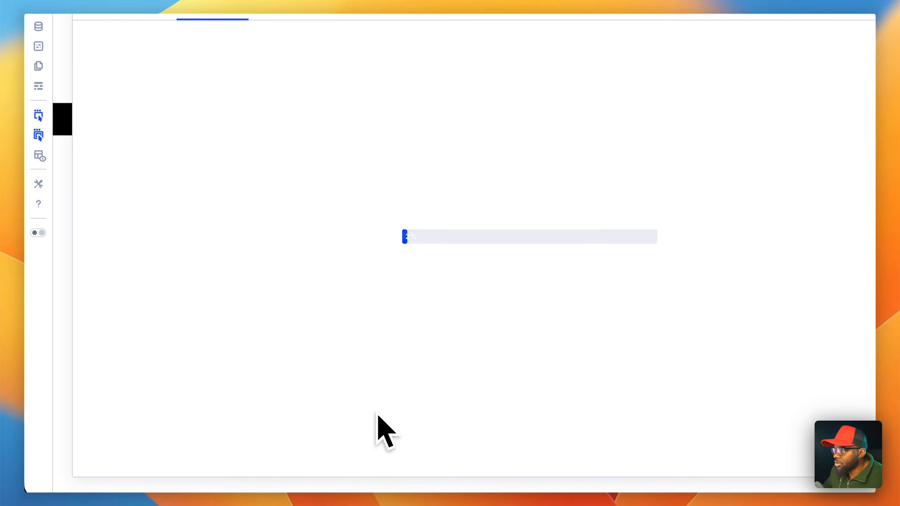
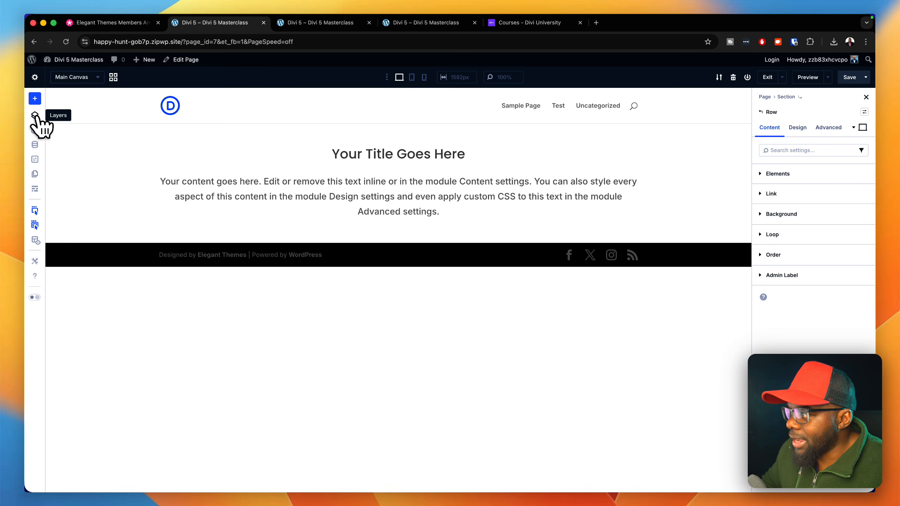
- Expand the page's layer tree down to the Text module nested inside the Heading module, then close the layers view
click(36, 115)
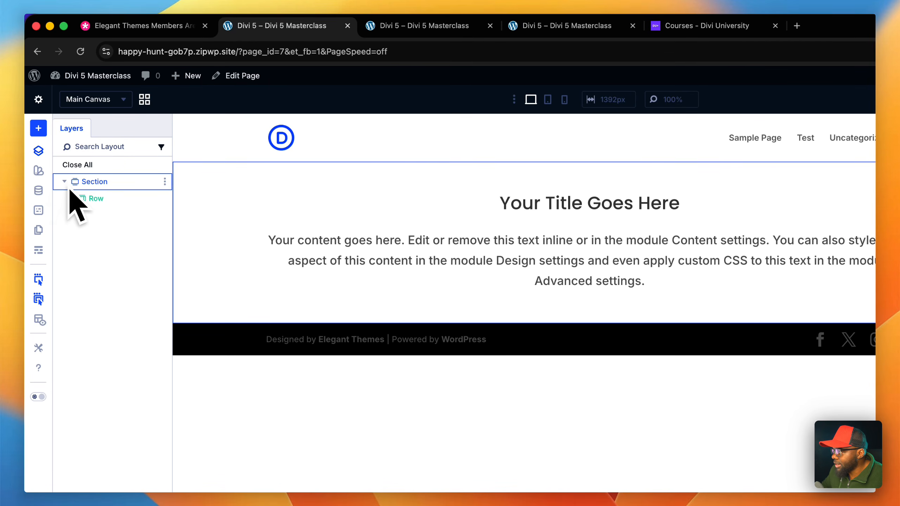
click(79, 215)
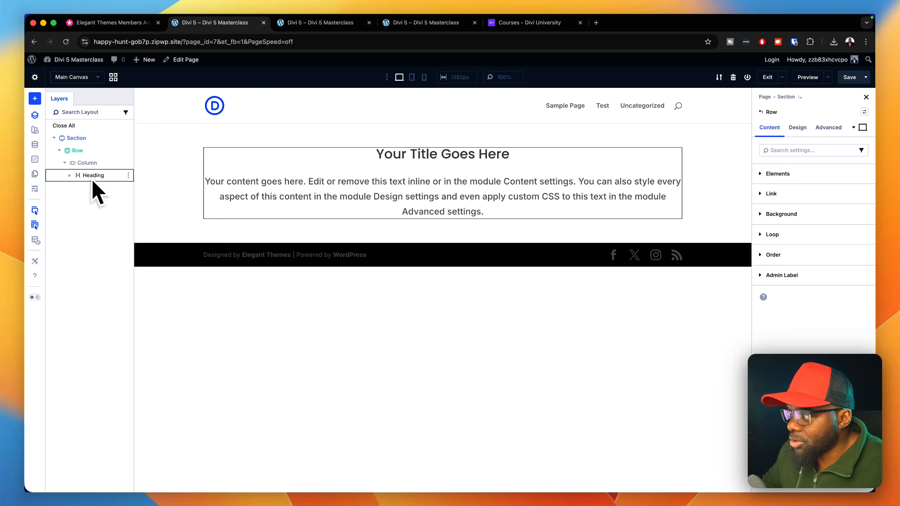
click(73, 181)
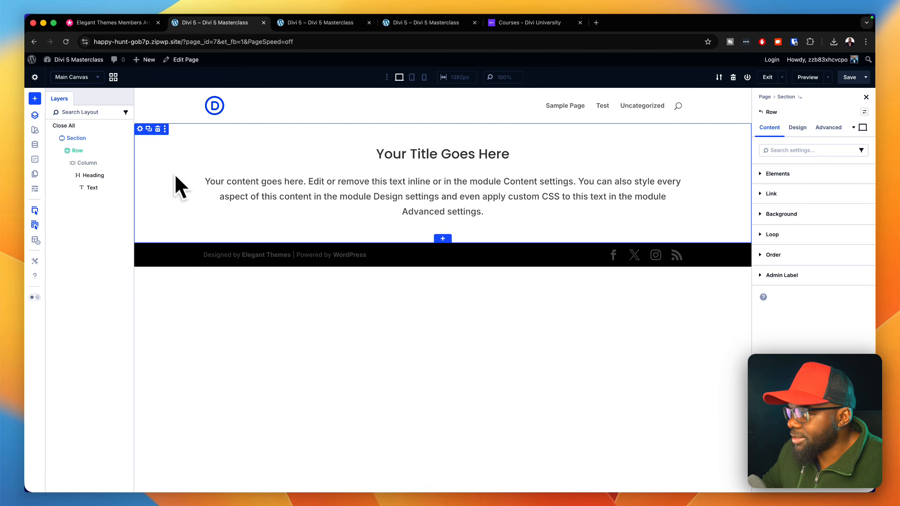
click(34, 116)
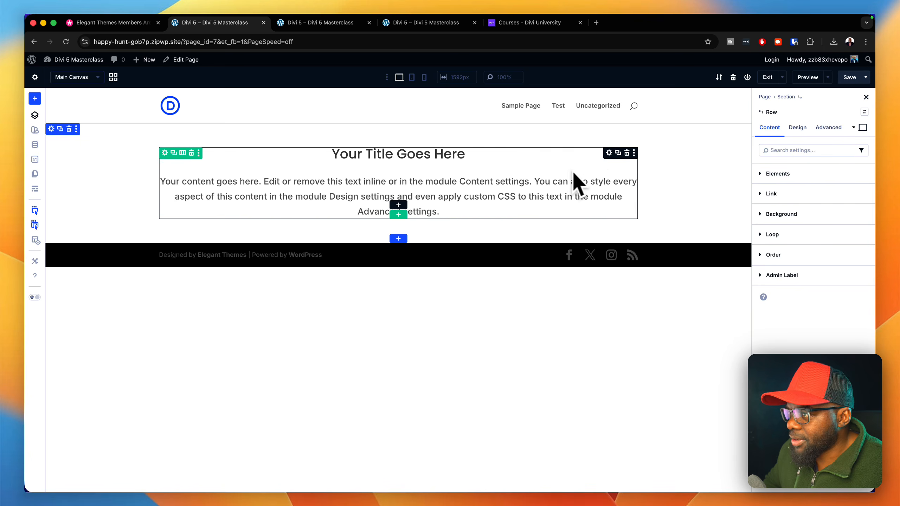
- Examine the attribute types that can be added in the Heading module's advanced settings
click(609, 152)
click(827, 129)
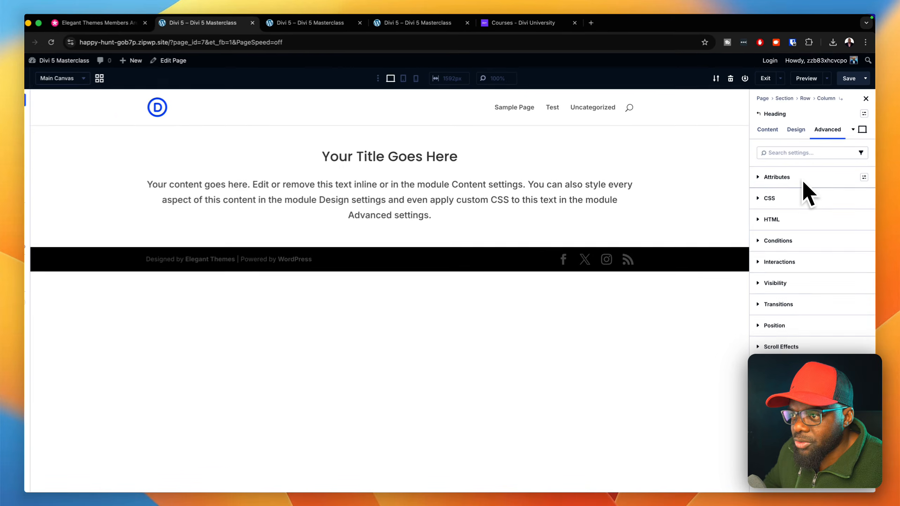
click(785, 174)
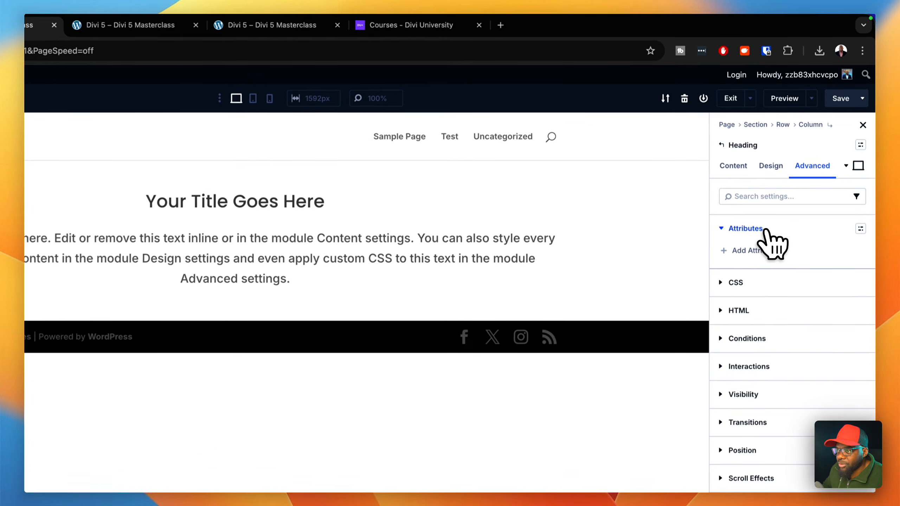
click(796, 192)
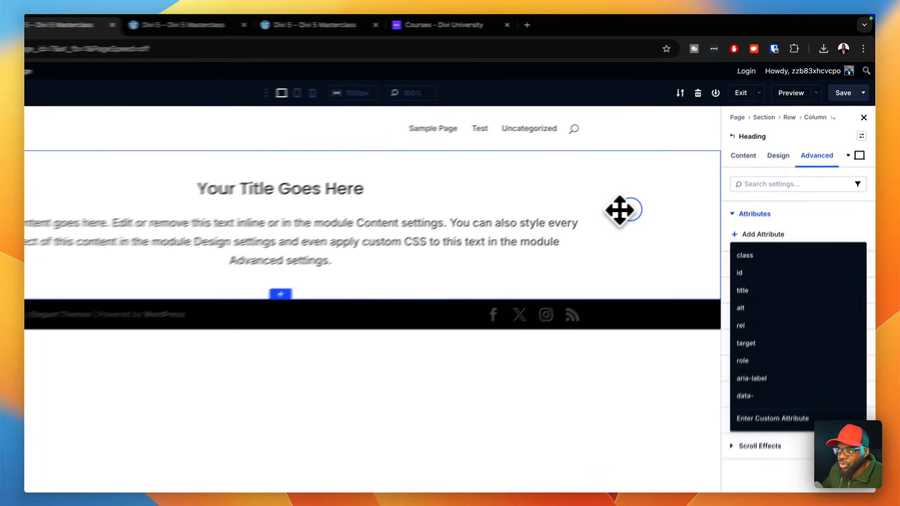
- Examine the interaction triggers and visibility options in the Section's advanced settings
click(606, 171)
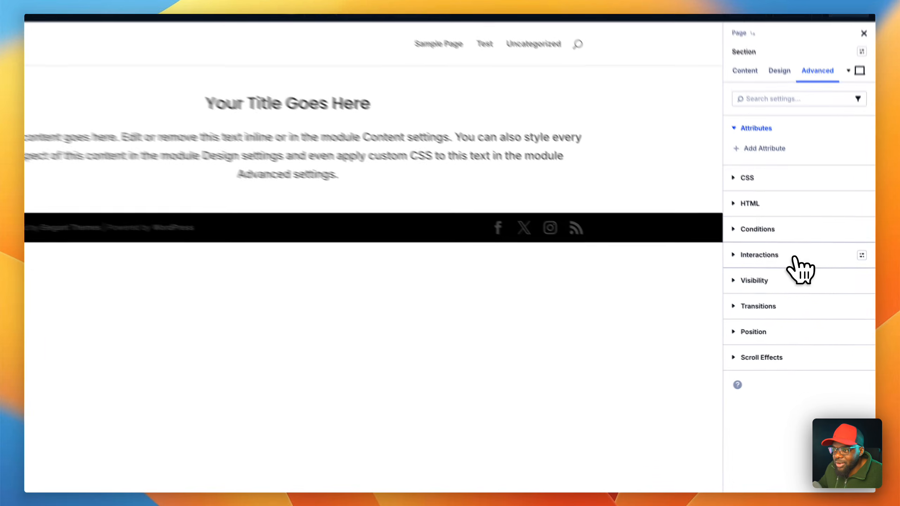
click(799, 277)
click(797, 275)
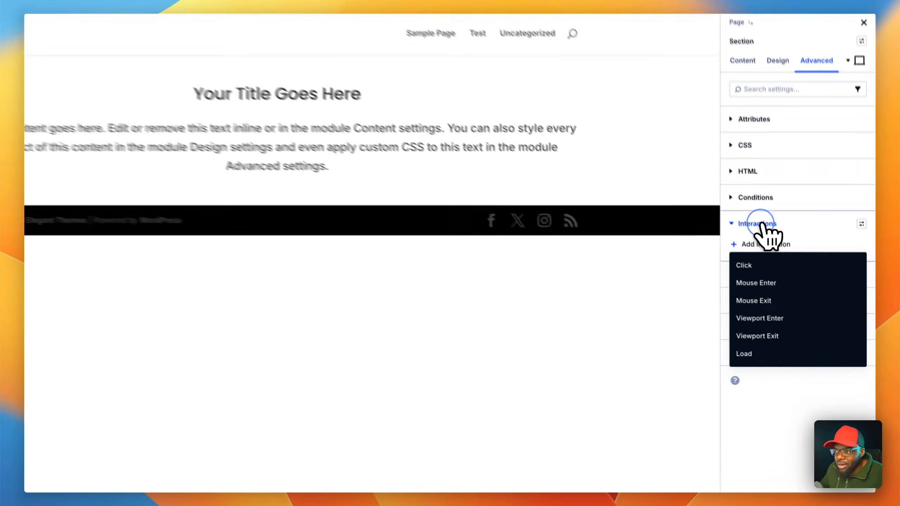
click(784, 258)
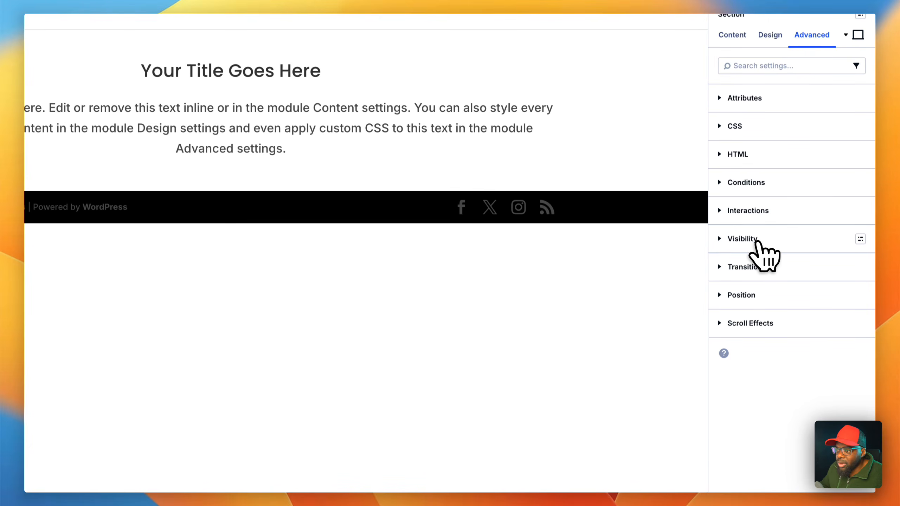
click(757, 240)
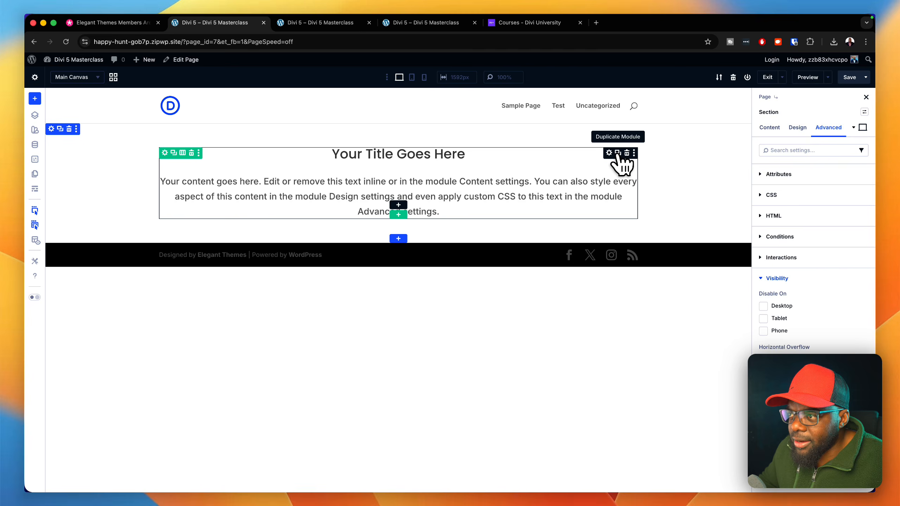
- Duplicate the Heading module twice and set the second copy's background to the global Primary Color
click(618, 153)
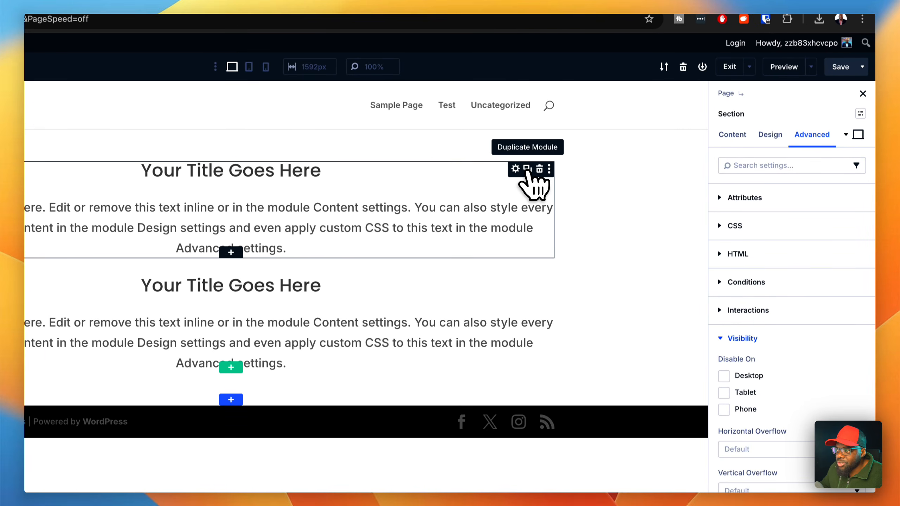
click(528, 170)
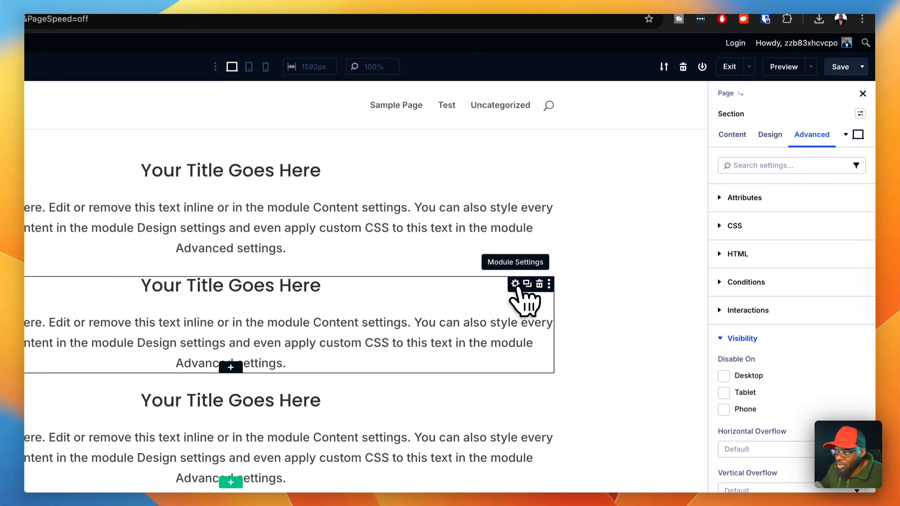
click(738, 136)
click(781, 282)
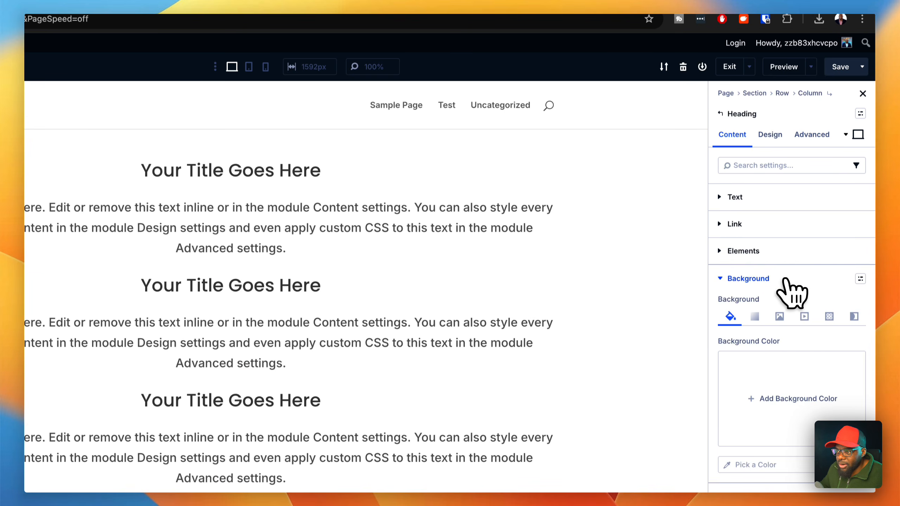
click(776, 408)
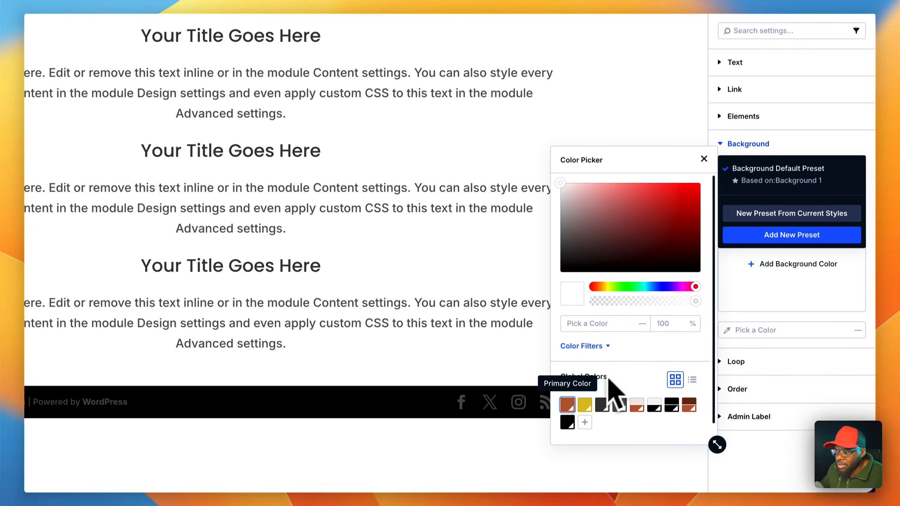
click(567, 409)
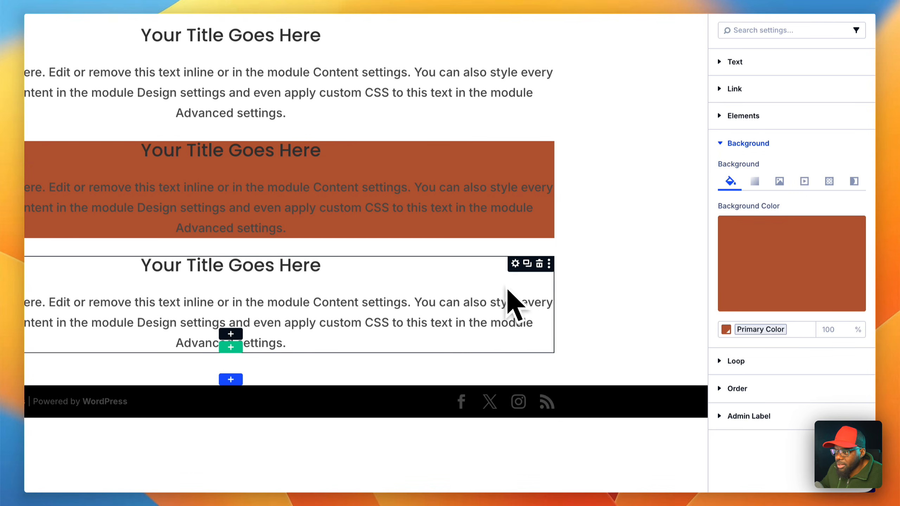
- Set the third Heading module's background to the global Secondary Color
click(515, 265)
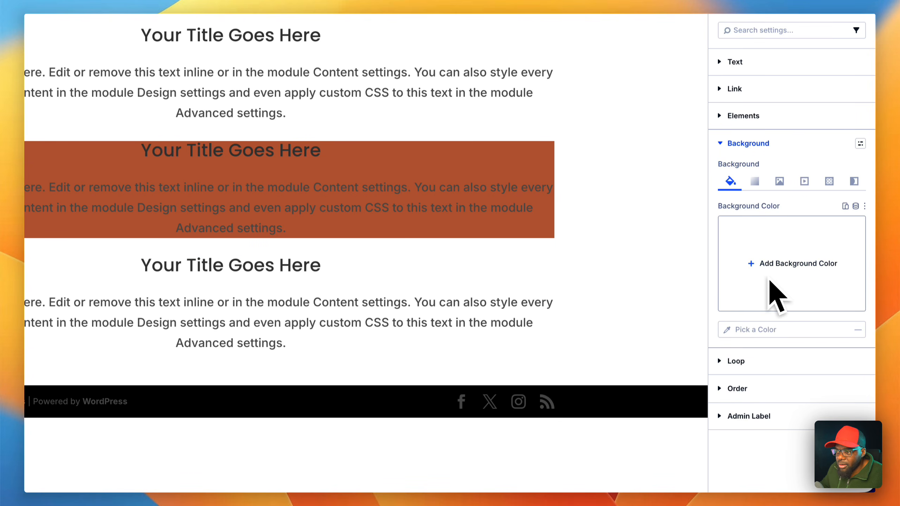
click(864, 206)
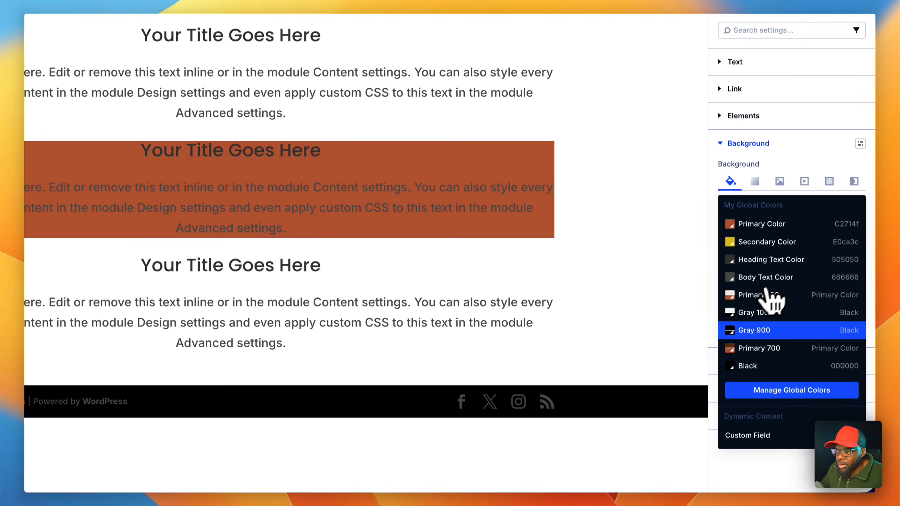
click(754, 245)
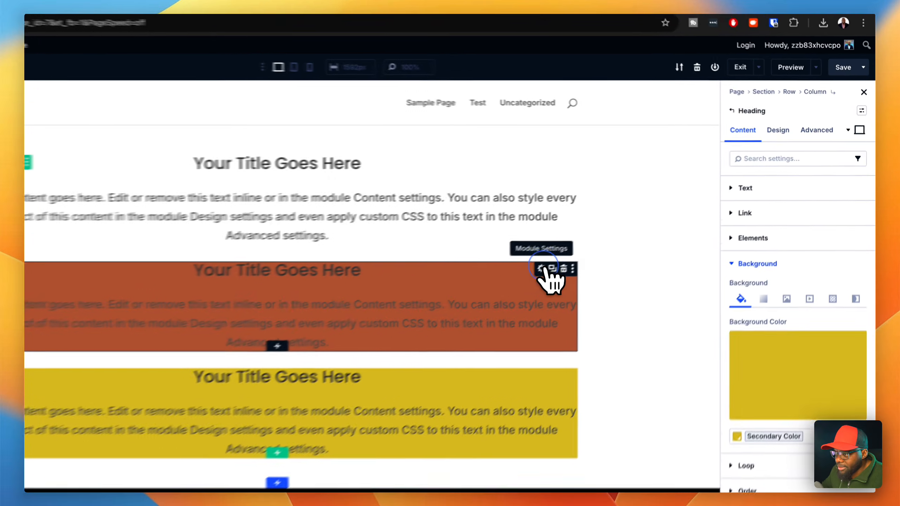
- Disable the Heading module with the Primary Color background on Desktop and Tablet
click(610, 238)
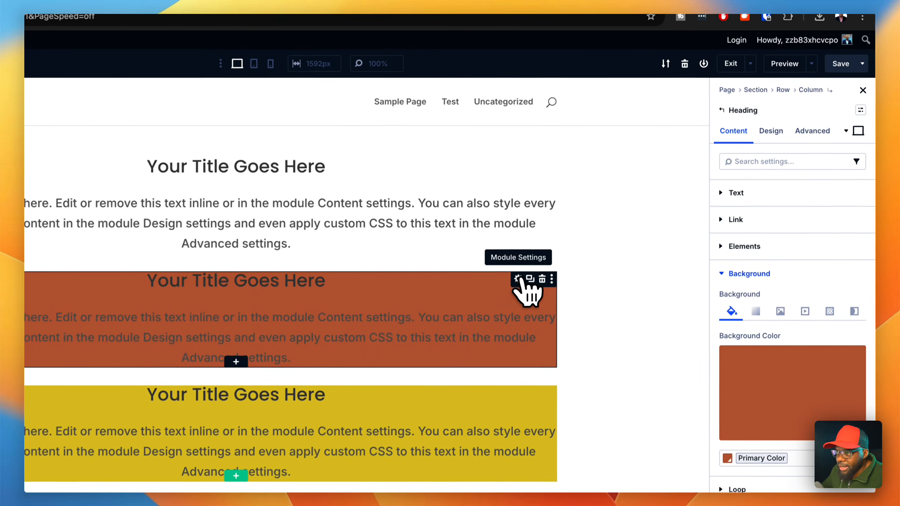
click(828, 128)
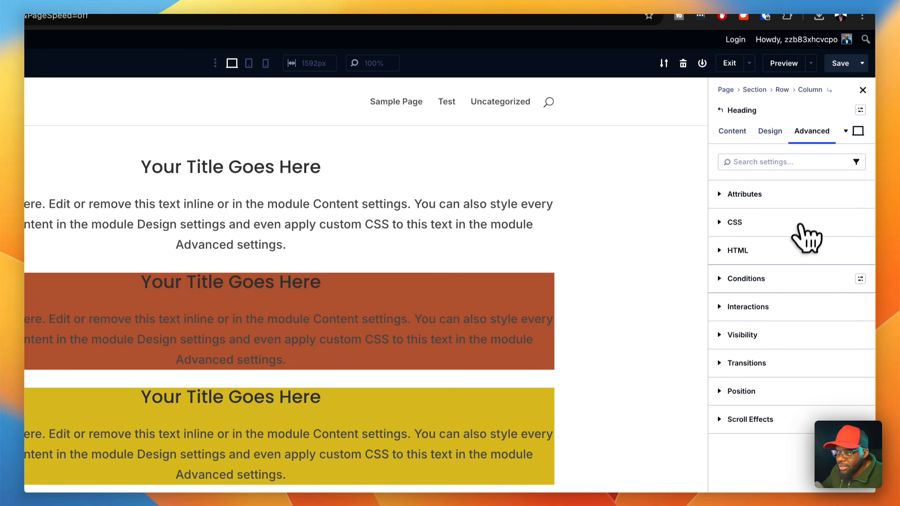
click(779, 335)
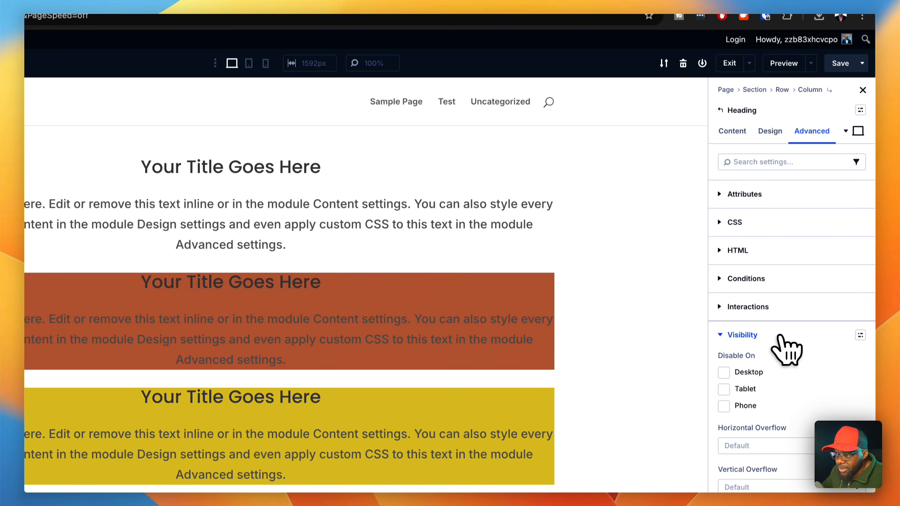
click(724, 372)
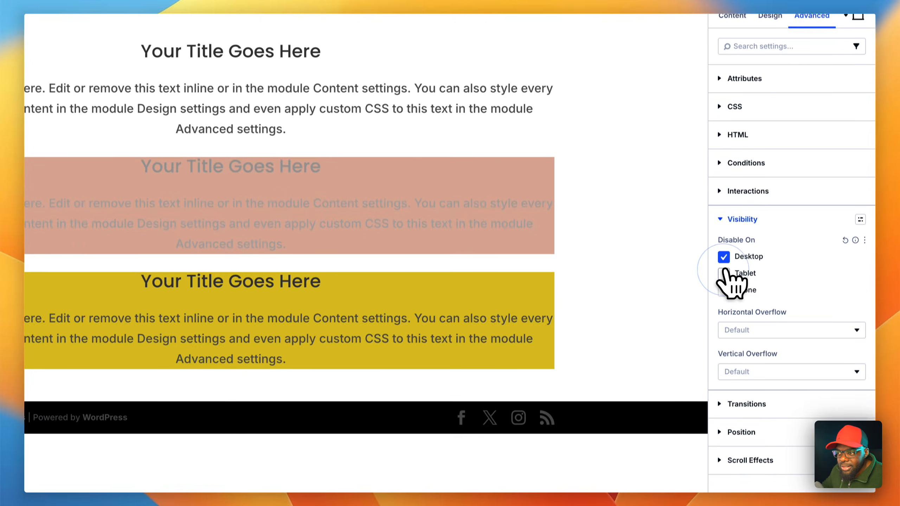
click(723, 389)
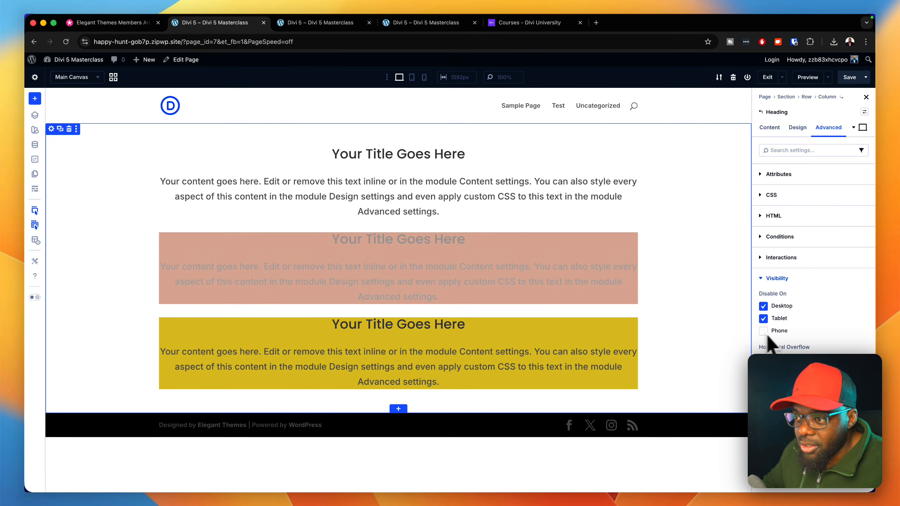
- Disable the Heading module with the Secondary Color background on Desktop and Phone
click(610, 325)
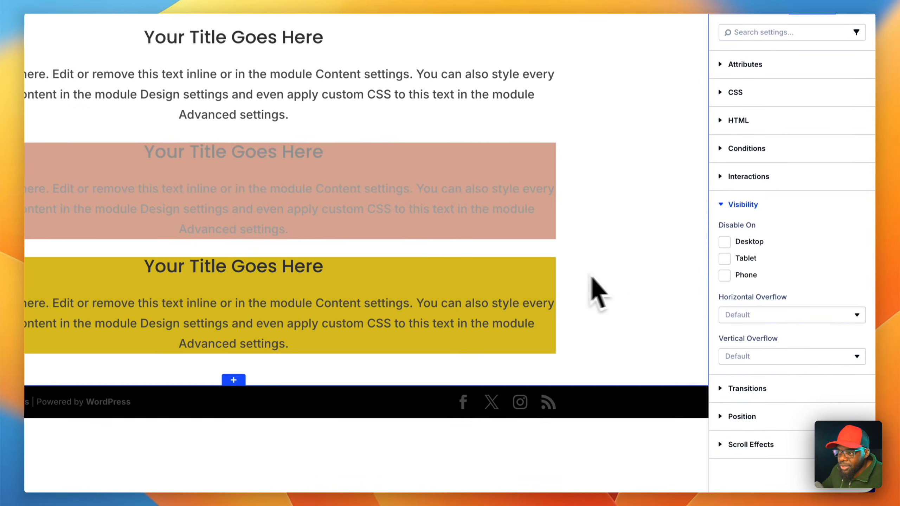
click(724, 242)
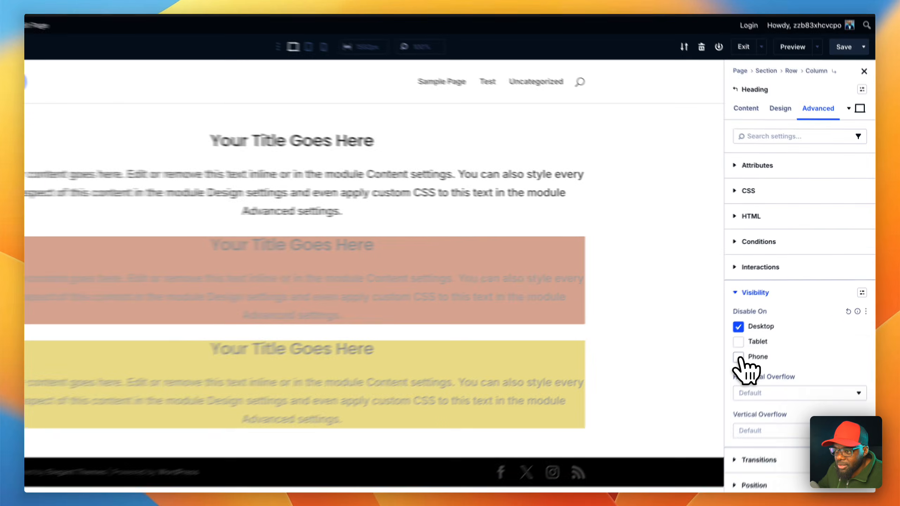
click(764, 331)
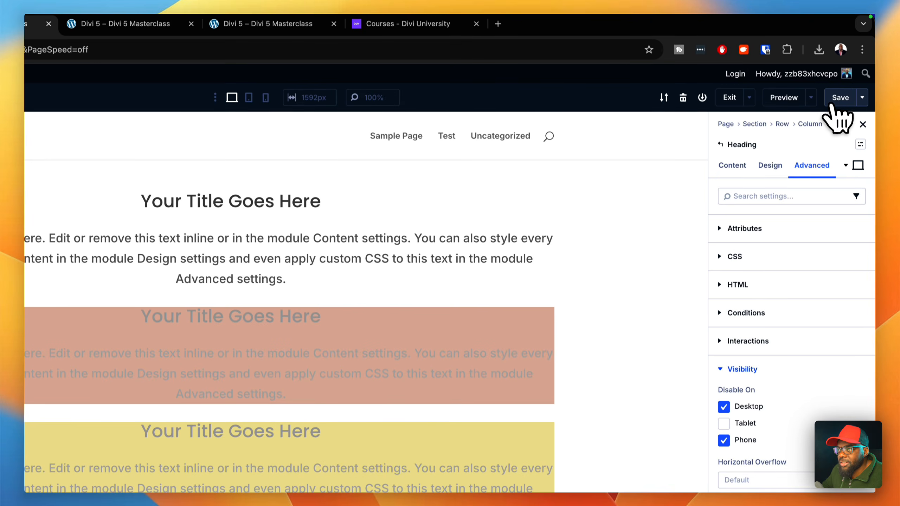
- Save the page, reload its front-end preview and compare the desktop view with the modules in the builder
click(841, 30)
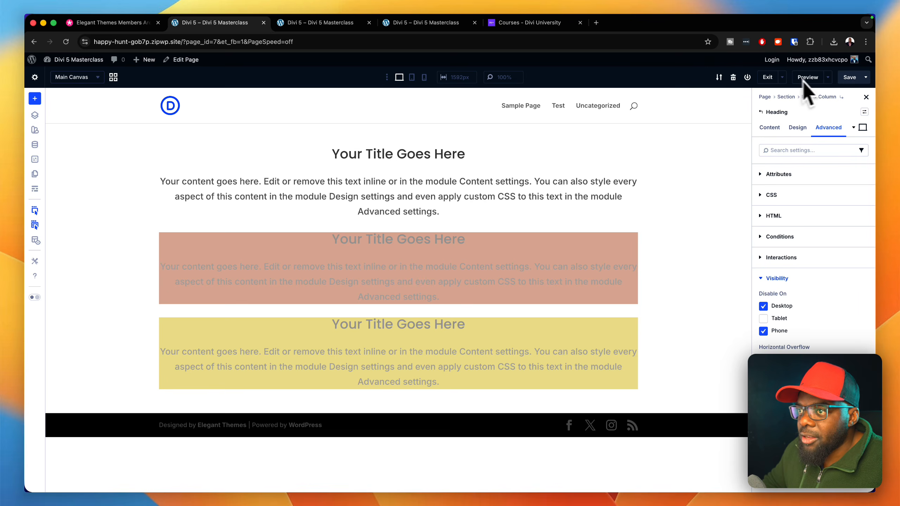
click(807, 77)
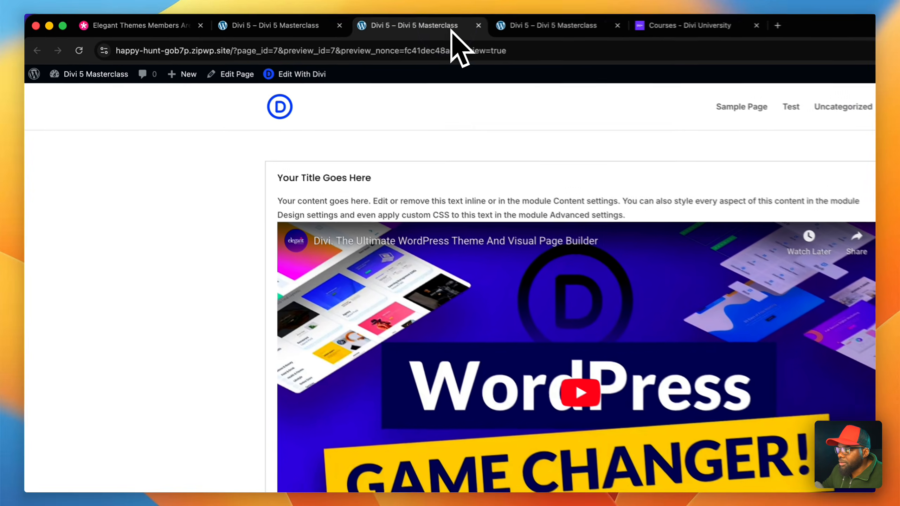
click(80, 51)
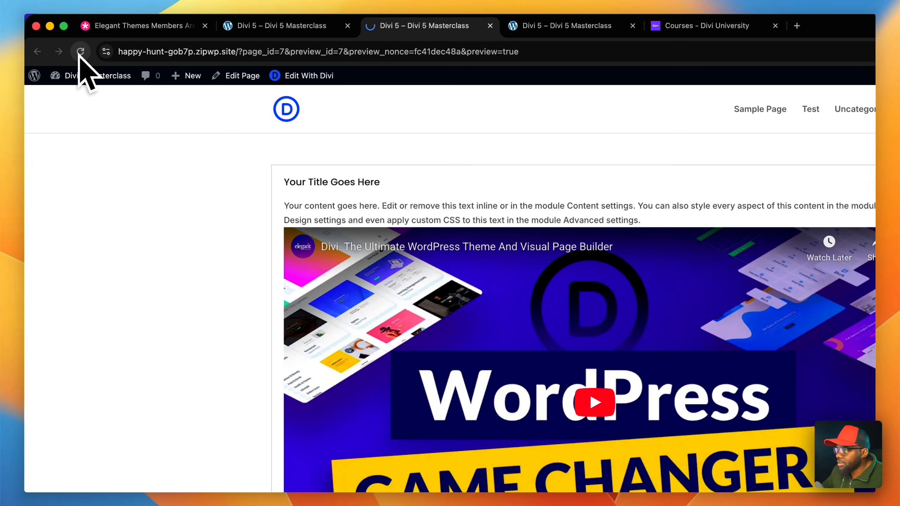
click(329, 25)
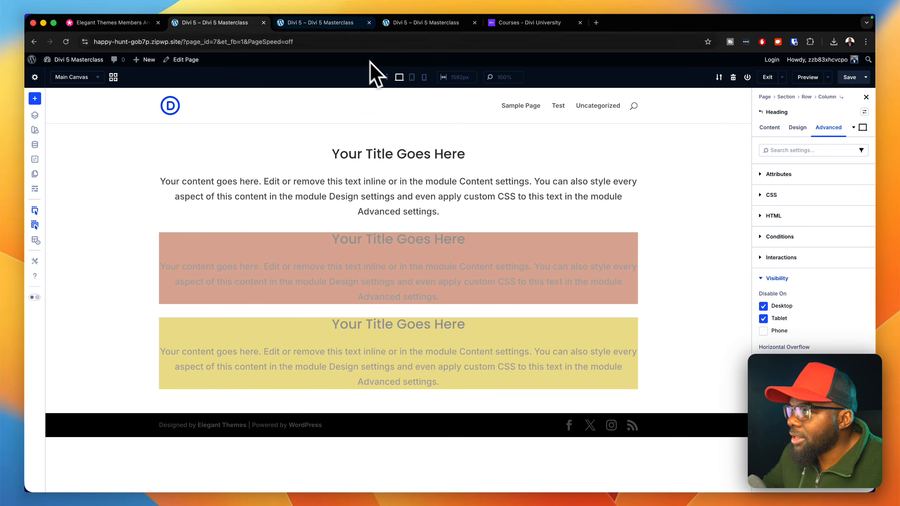
click(330, 23)
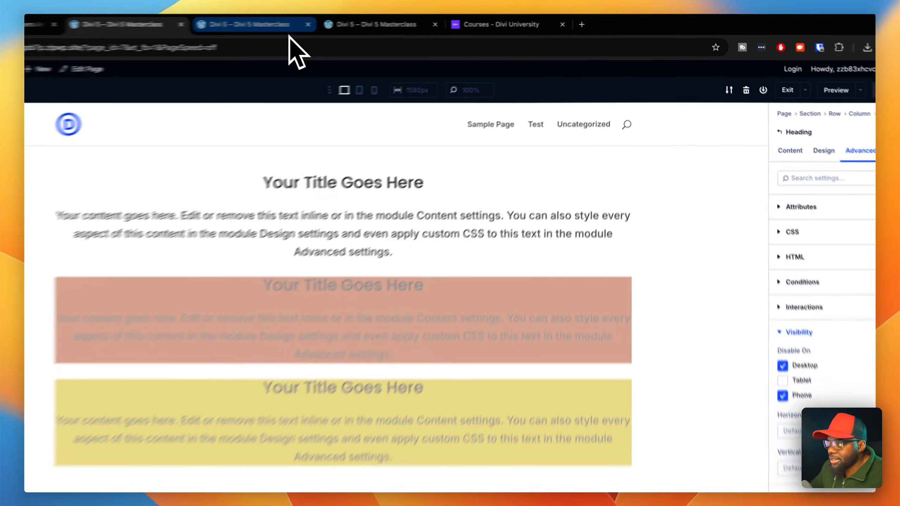
click(349, 25)
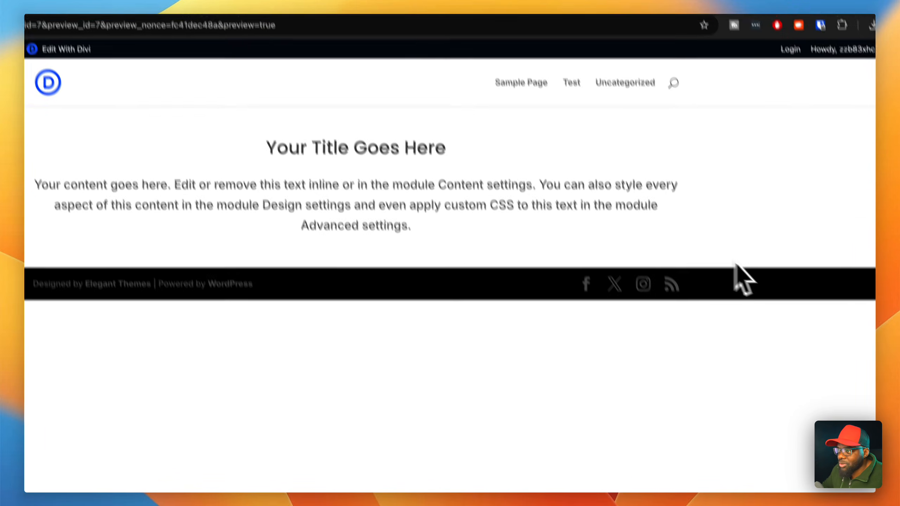
- Inspect the front-end preview with the developer tools at different viewport widths, close the tools and return to the Divi builder
right_click(836, 364)
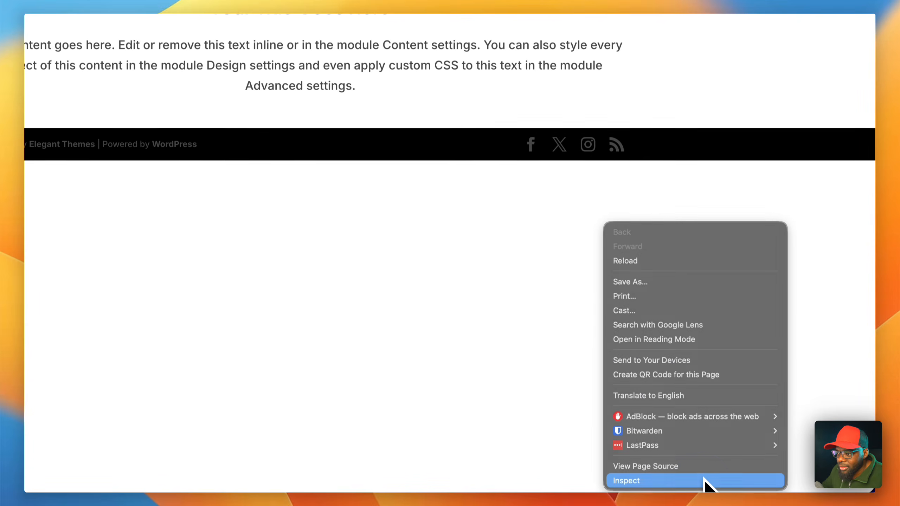
click(705, 480)
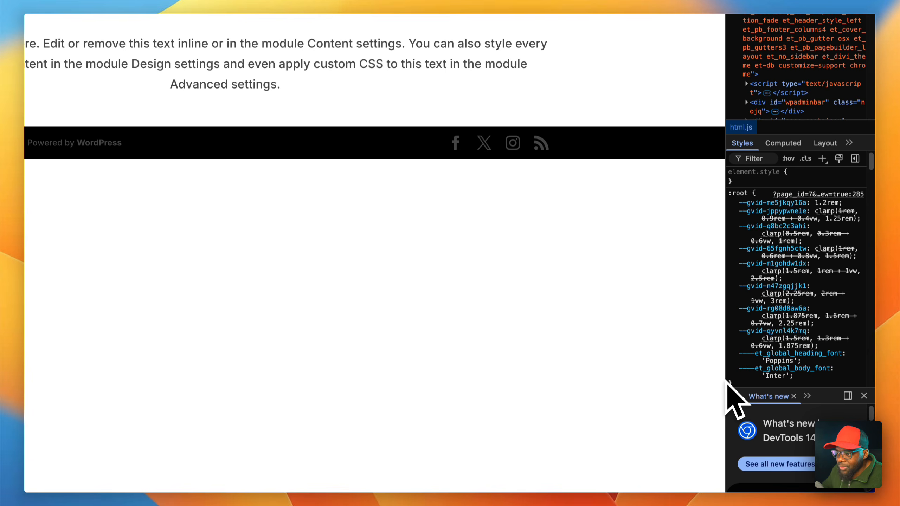
drag(726, 378, 762, 408)
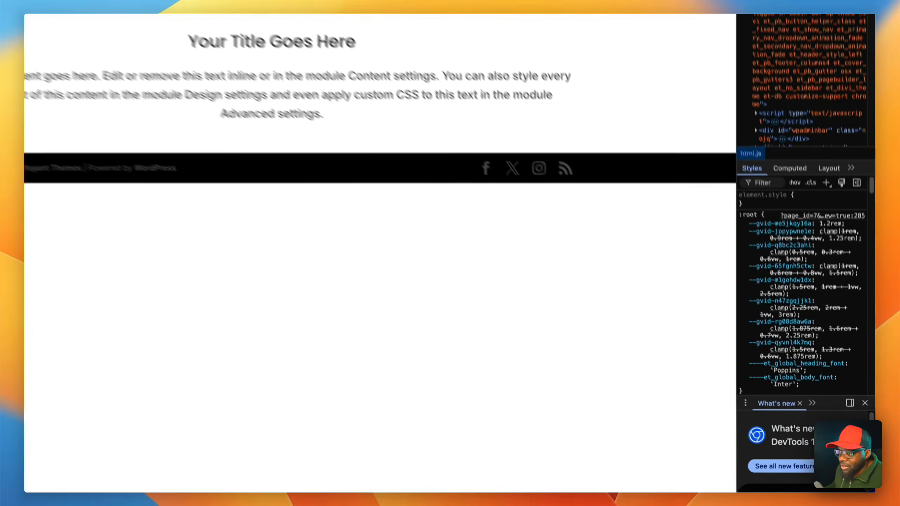
key(super+alt+i)
click(311, 30)
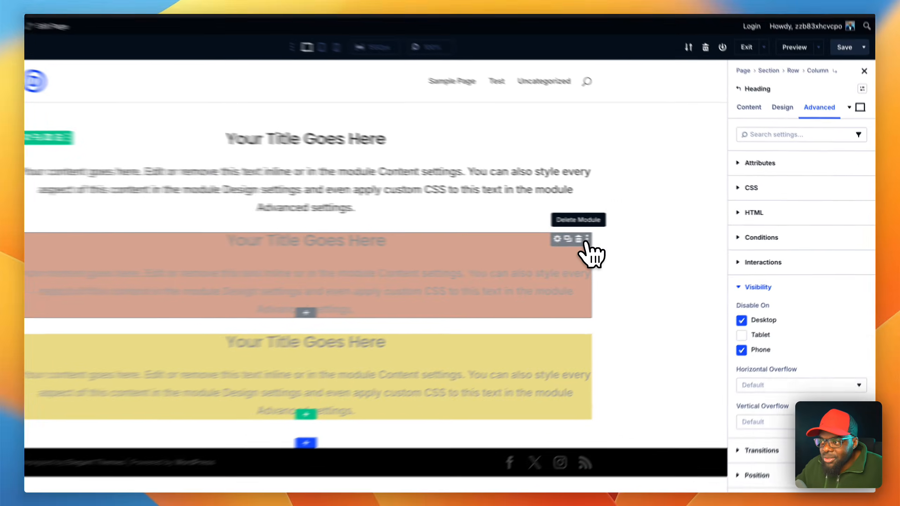
- Delete the two coloured Heading modules and the row holding the remaining content
click(626, 238)
click(627, 238)
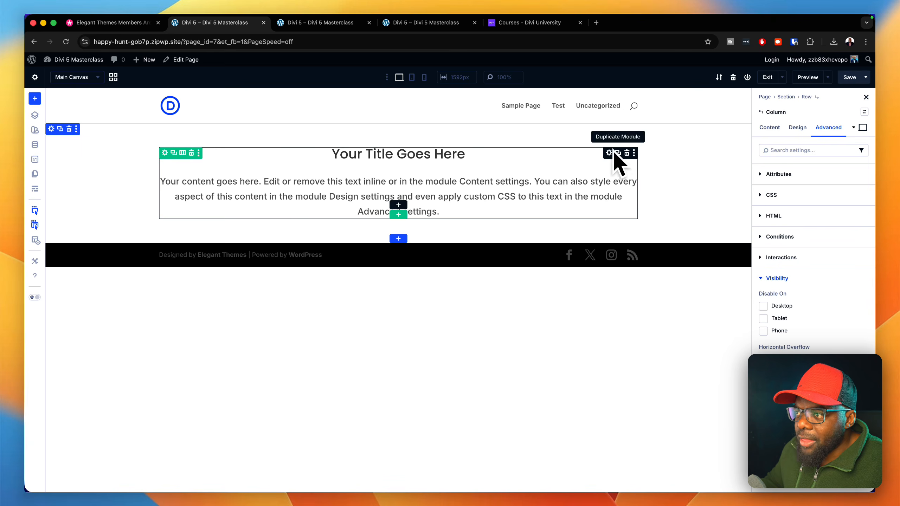
click(187, 153)
- Insert a row with two equal columns and place a Group containing a Heading module in its first column
click(396, 152)
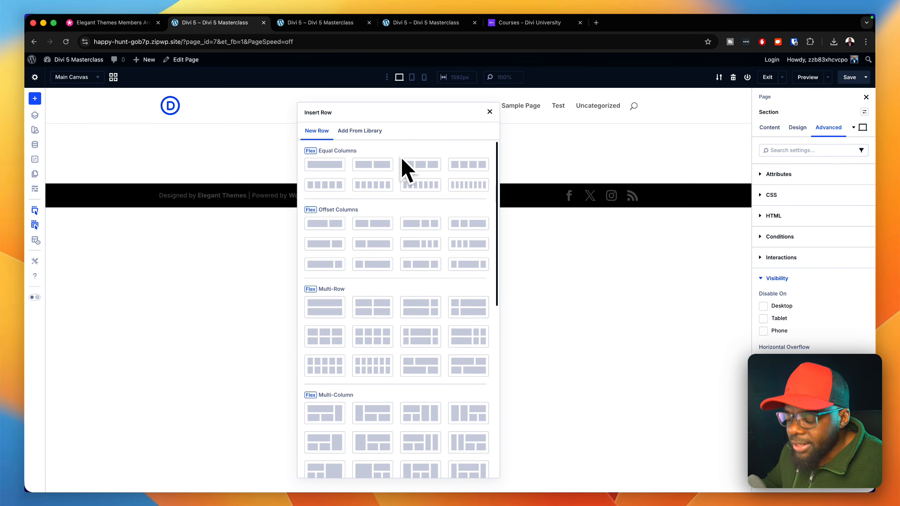
click(338, 166)
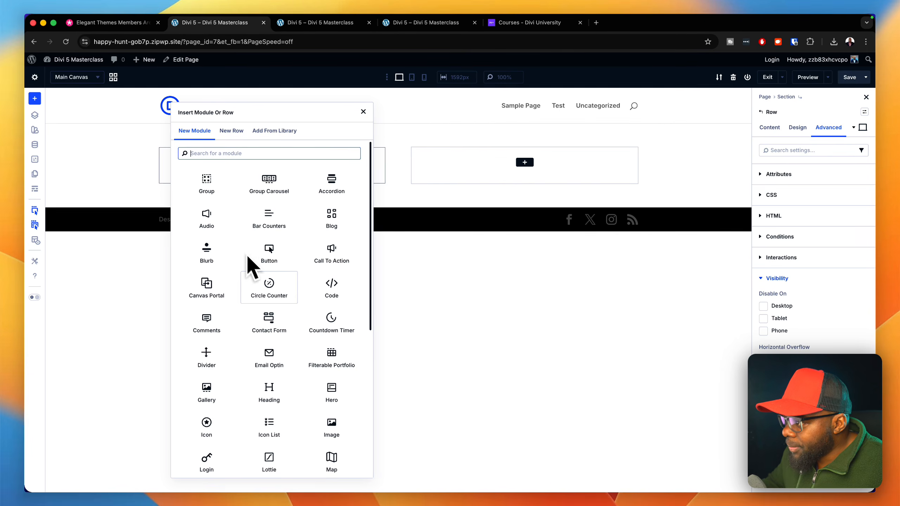
click(286, 392)
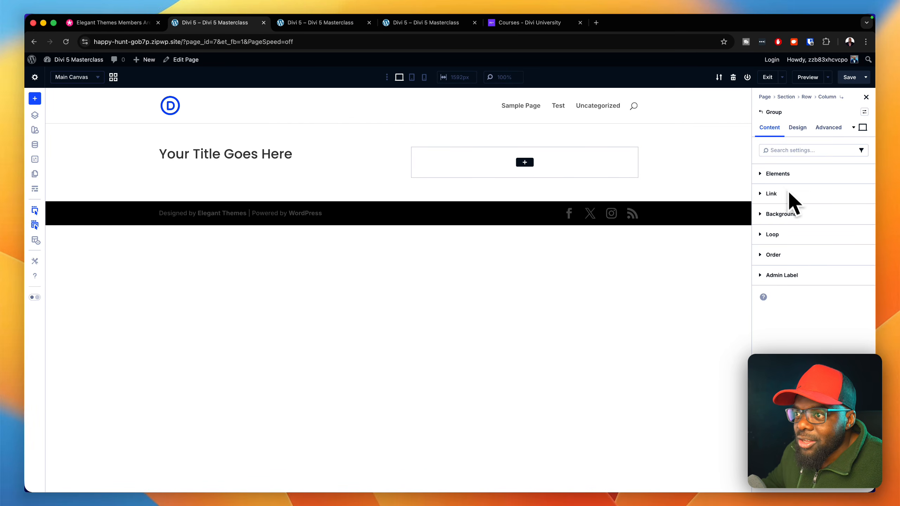
- Assign the padding medium spacing preset to the Group in the first column
click(797, 129)
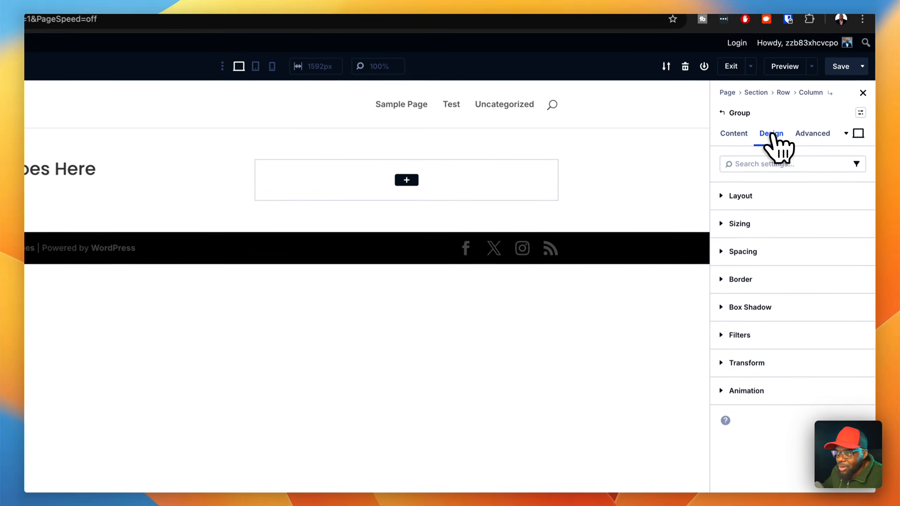
click(860, 253)
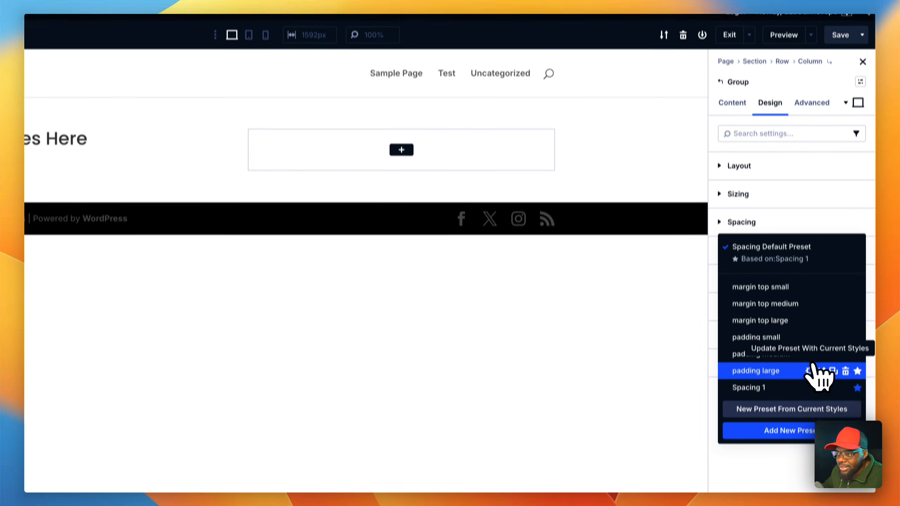
click(790, 319)
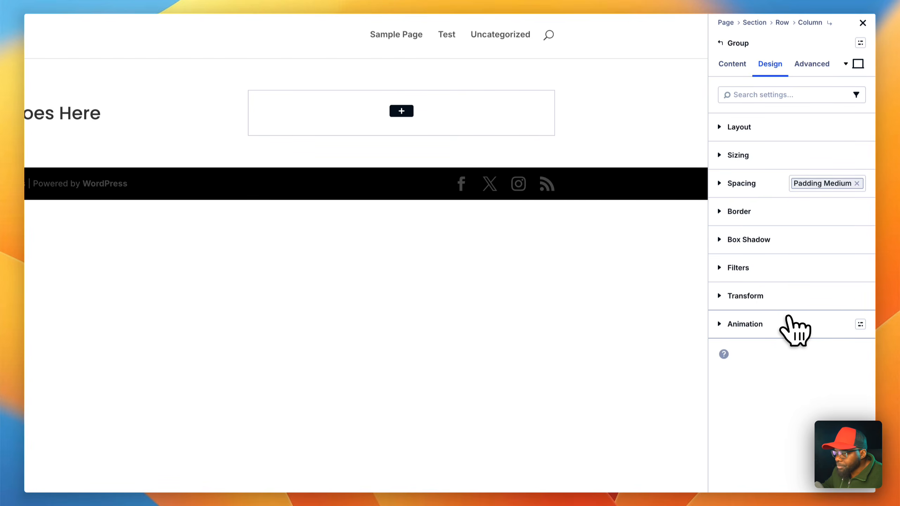
- Set the Group's background color to the light grey ECEBEB
click(735, 66)
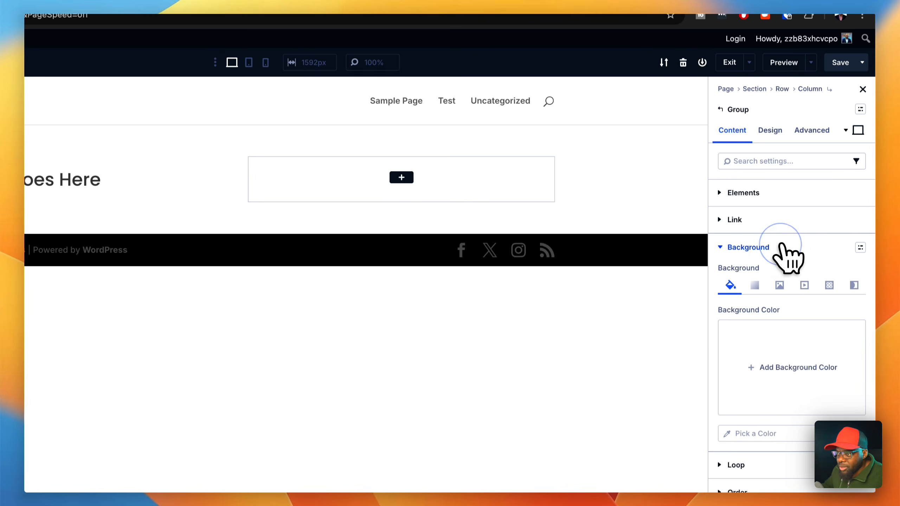
click(810, 361)
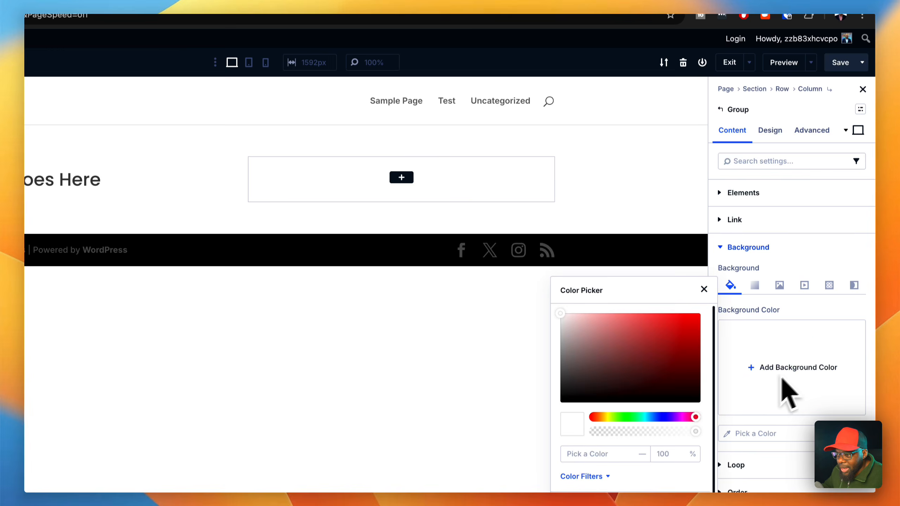
click(561, 320)
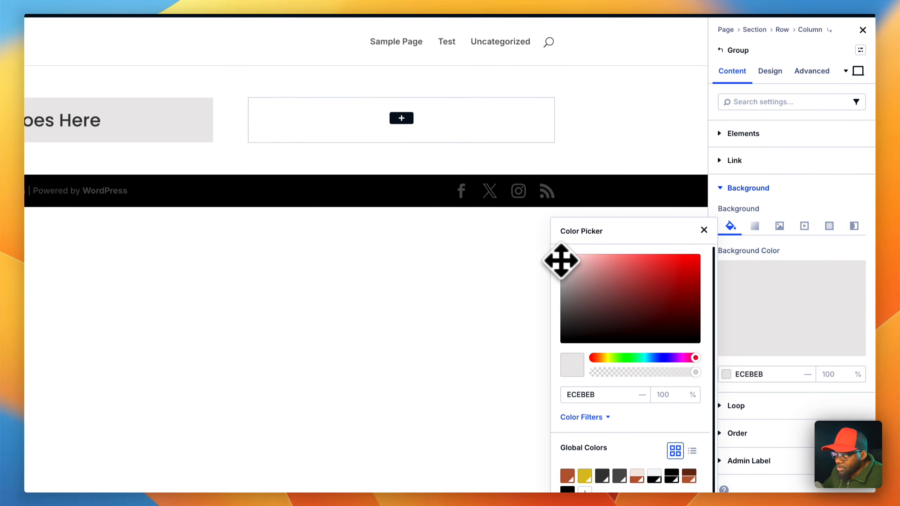
click(704, 230)
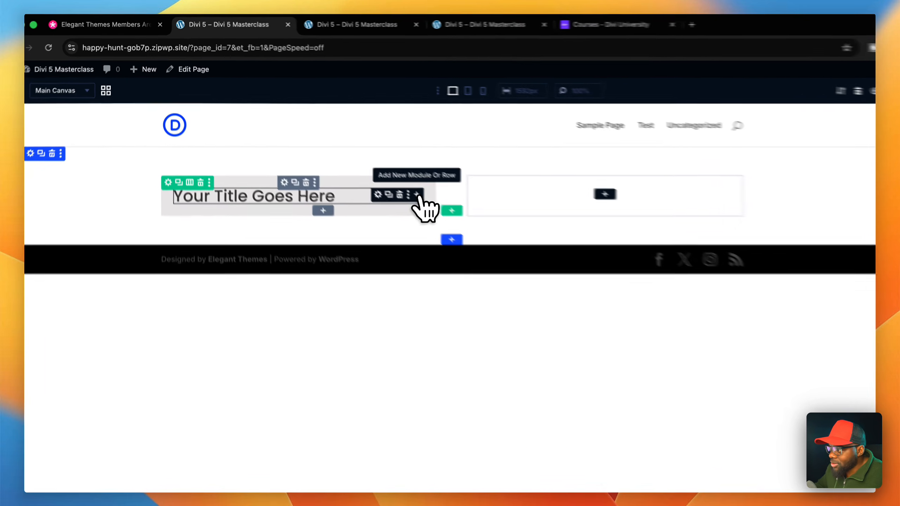
- Add an Image module below the heading inside the Group
click(370, 162)
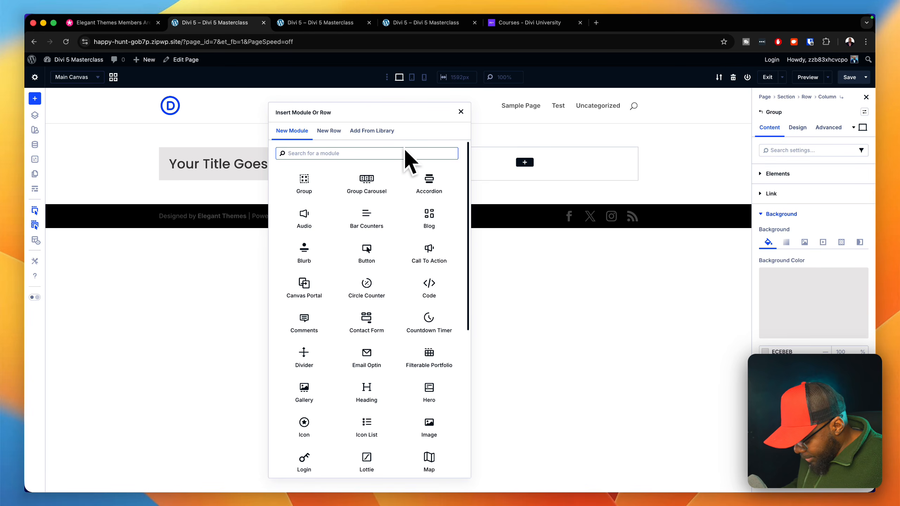
text(imag)
click(305, 181)
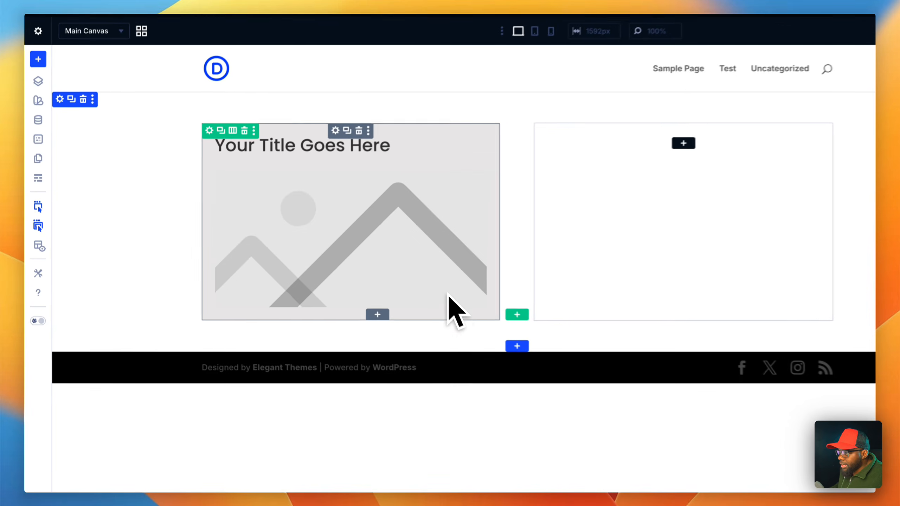
- Add a Text module and a Button module below the image inside the Group
click(378, 314)
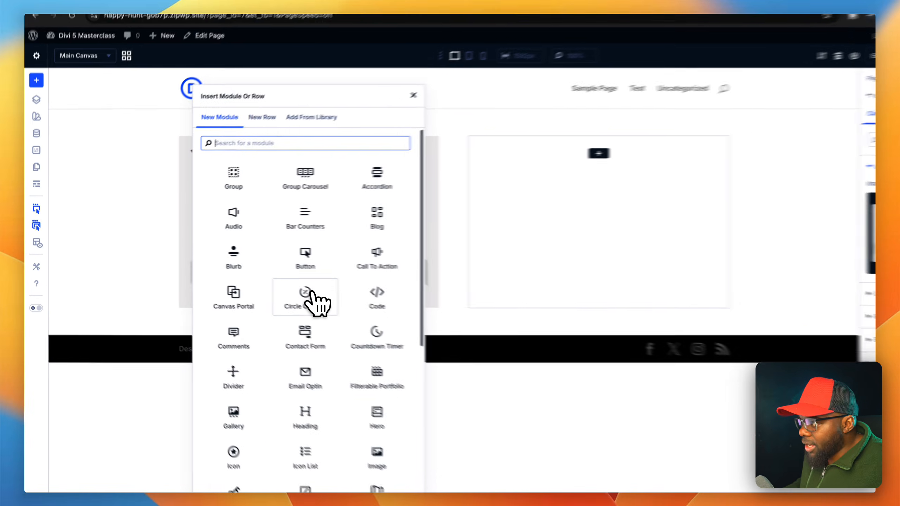
text(text)
key(Return)
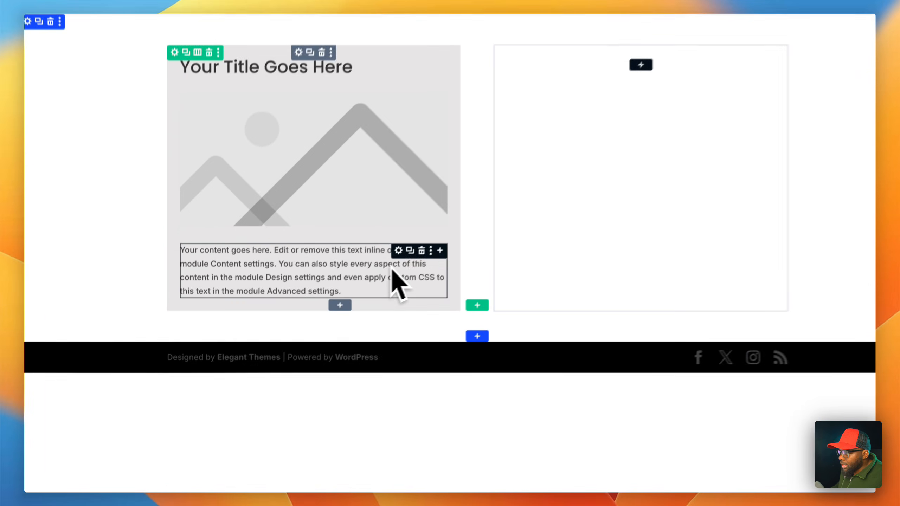
click(453, 241)
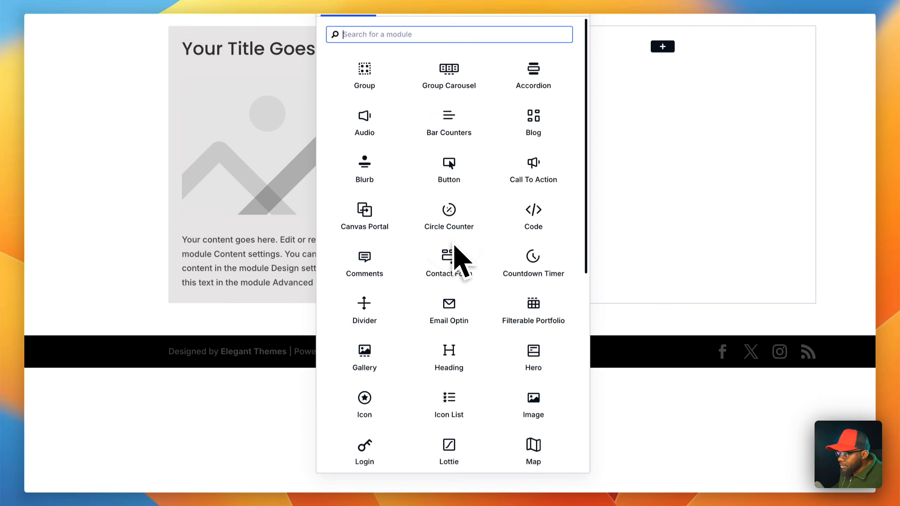
click(479, 173)
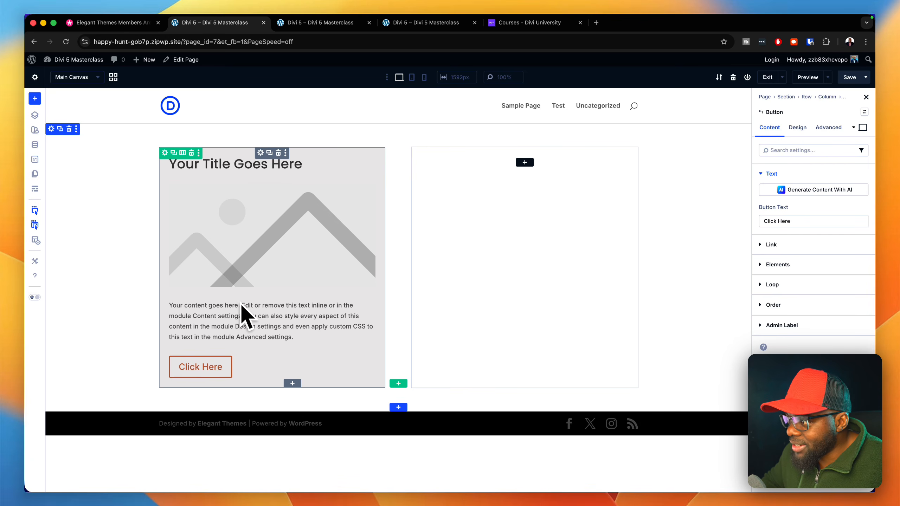
- Assign the body text preset to the Text module in the Group
click(337, 306)
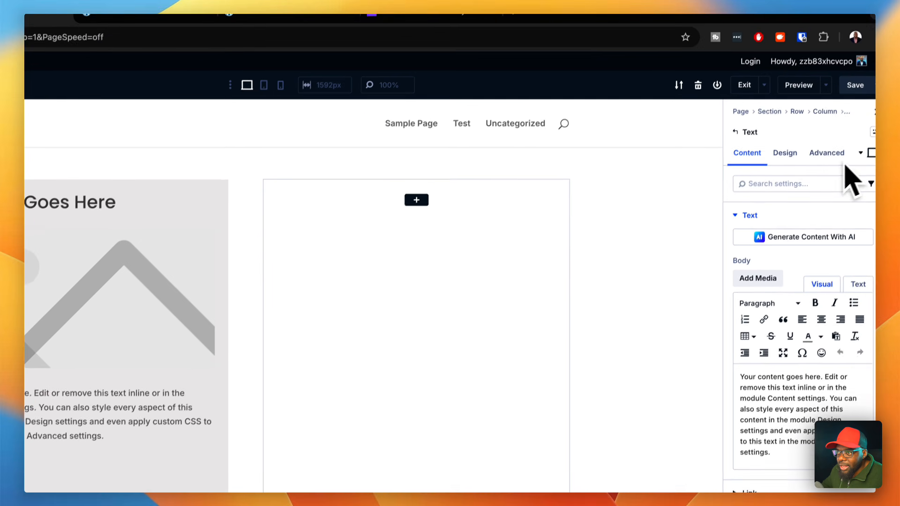
click(858, 153)
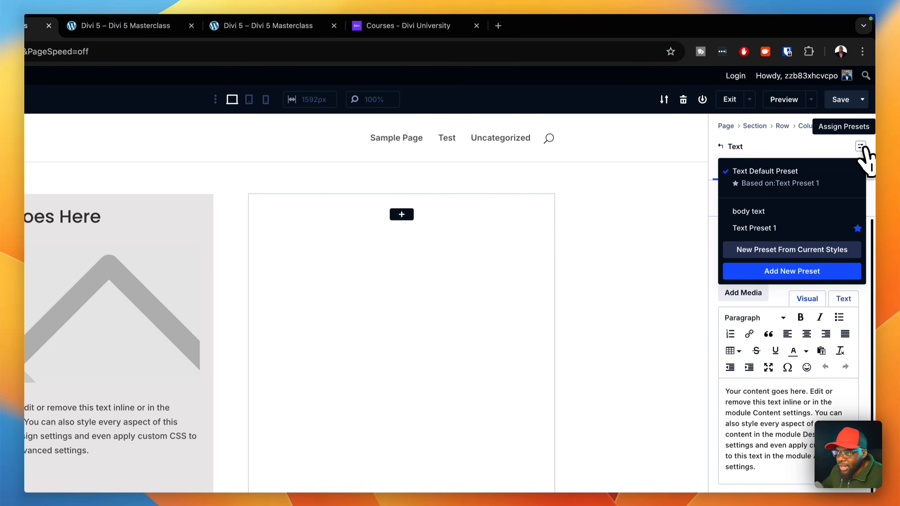
click(792, 205)
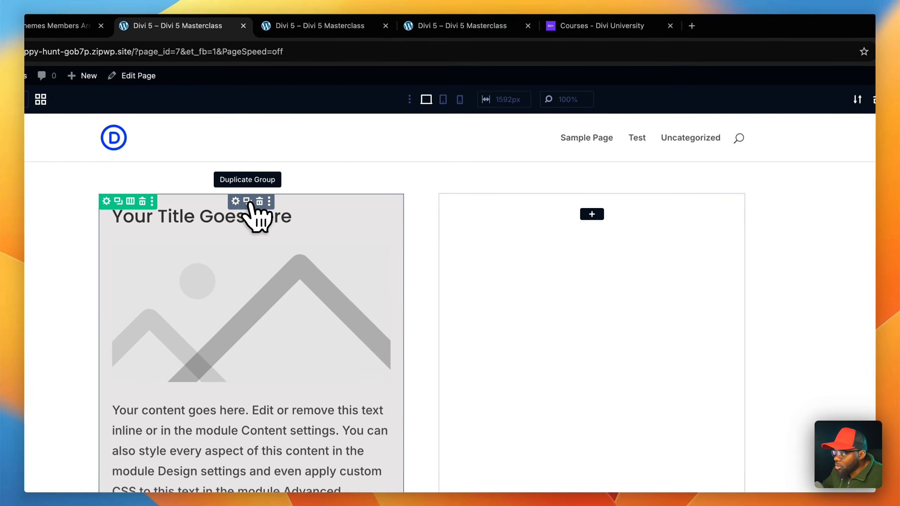
- Copy the finished Group and paste it into the empty second column
click(237, 201)
key(super+c)
key(super+v)
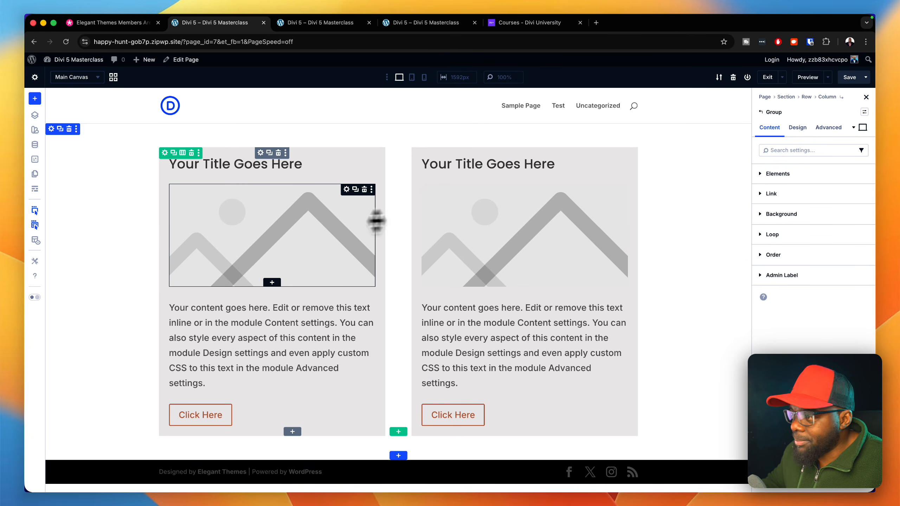
- Replace the placeholder in the first Group's Image module with an uploaded London street photo with a red bus
click(289, 225)
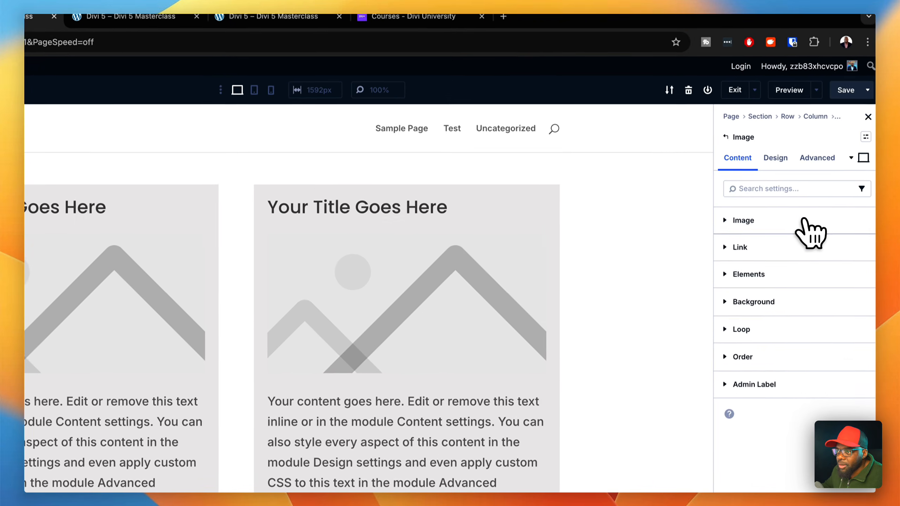
click(785, 209)
click(800, 297)
click(248, 128)
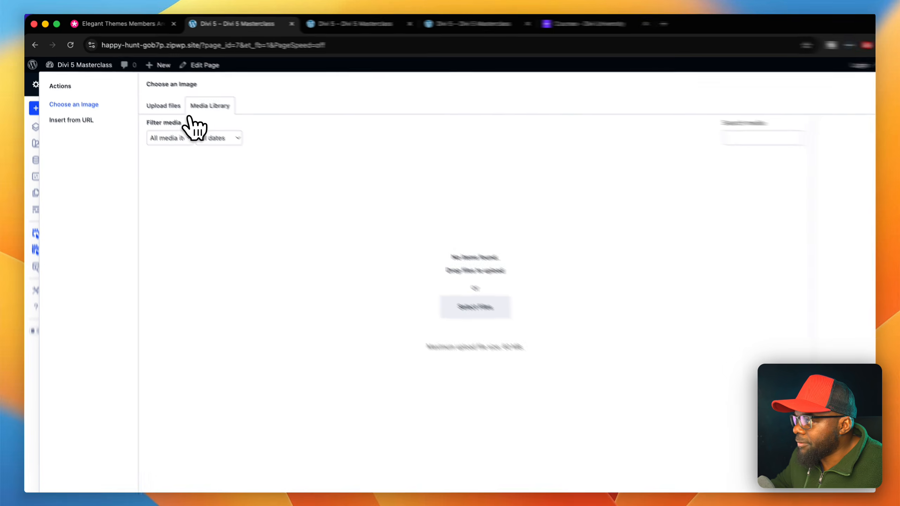
click(161, 100)
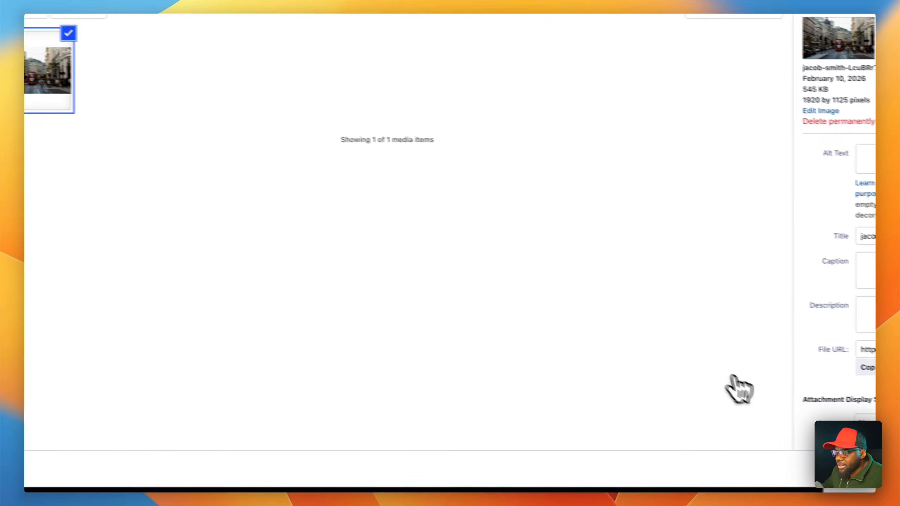
click(790, 459)
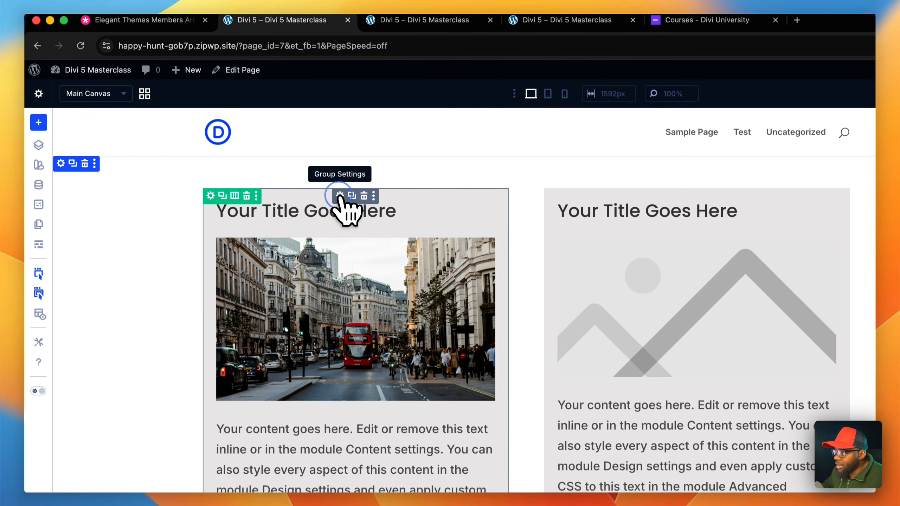
- Set up saving the Group with the street photo to the module library, entering the module name "My Cal"
right_click(339, 196)
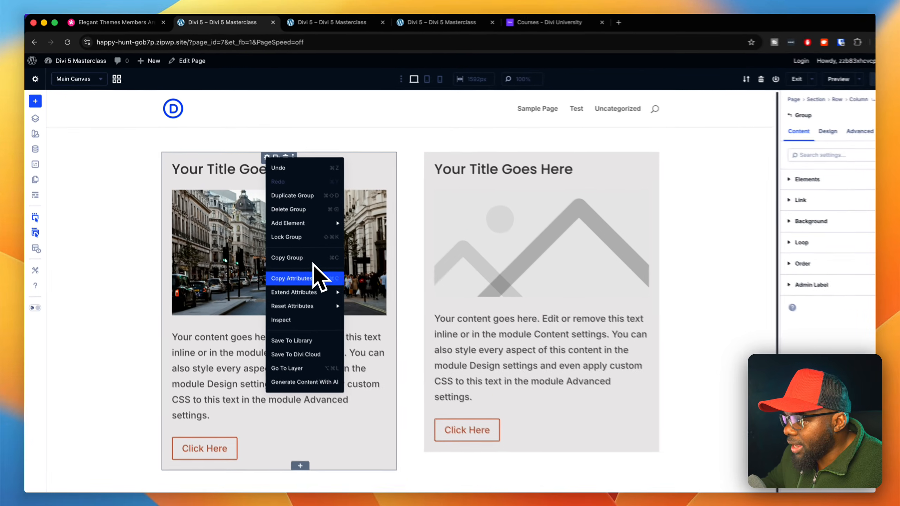
mouse_move(395, 380)
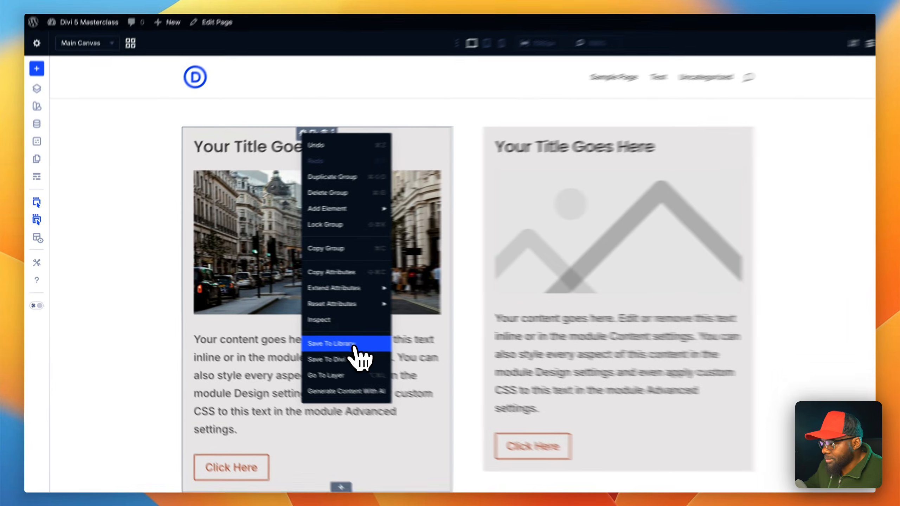
click(302, 329)
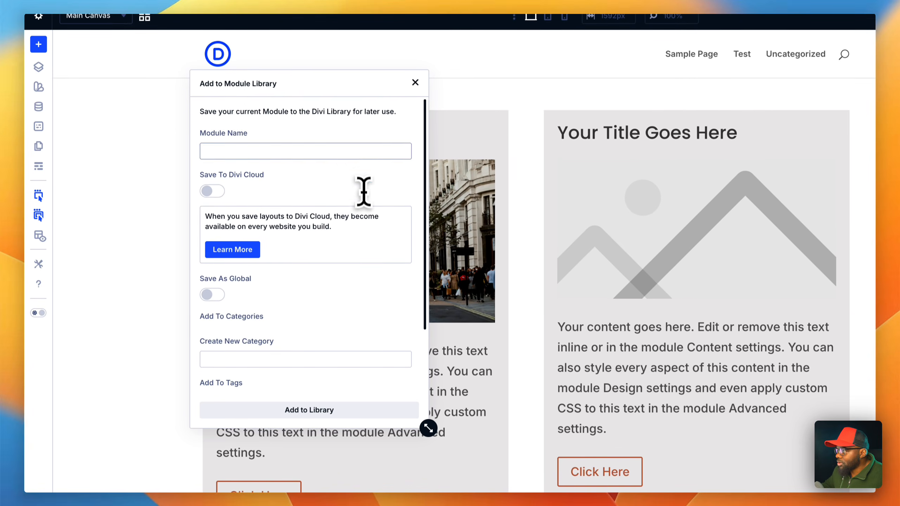
click(362, 153)
text(My Cal)
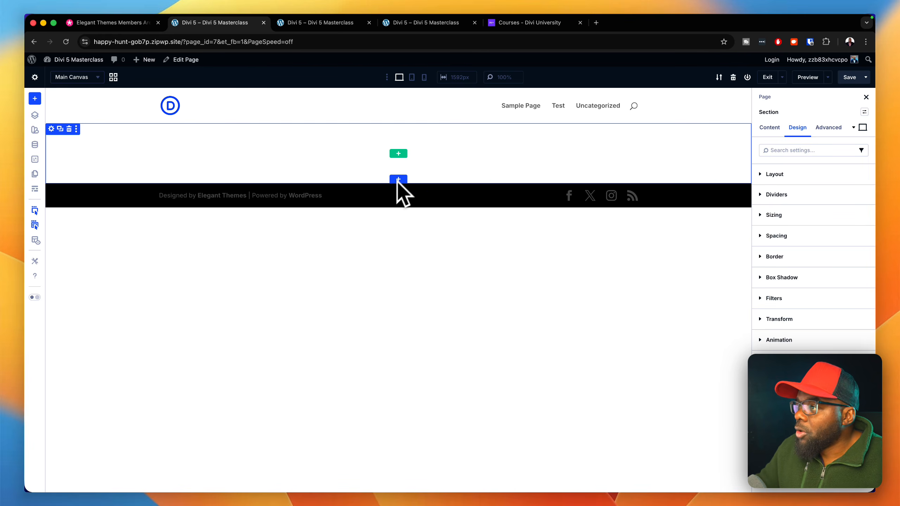
- Insert a one-column row into the empty section
click(399, 154)
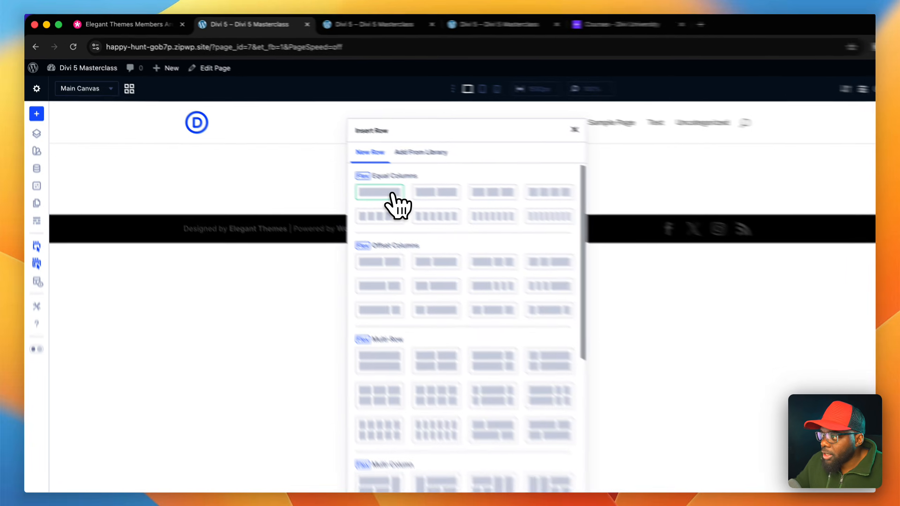
click(341, 166)
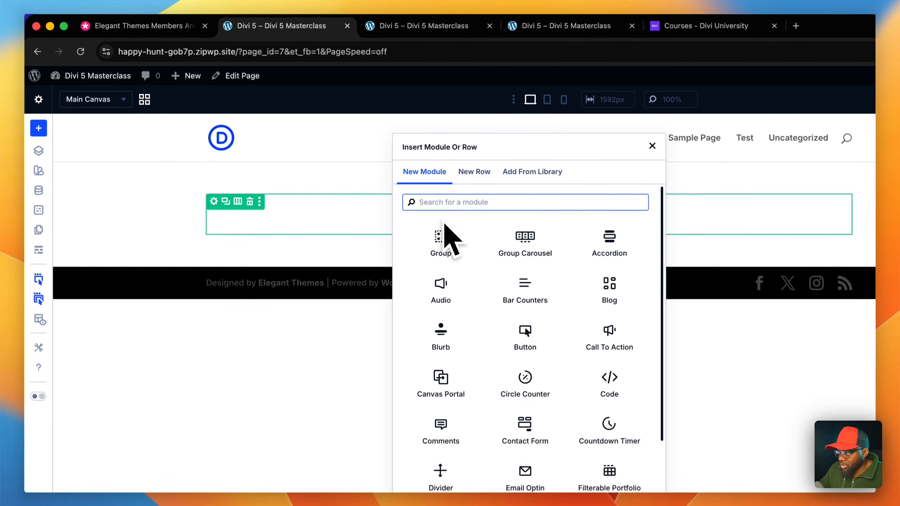
- Insert the saved K-Card module from the library into the empty row
click(449, 245)
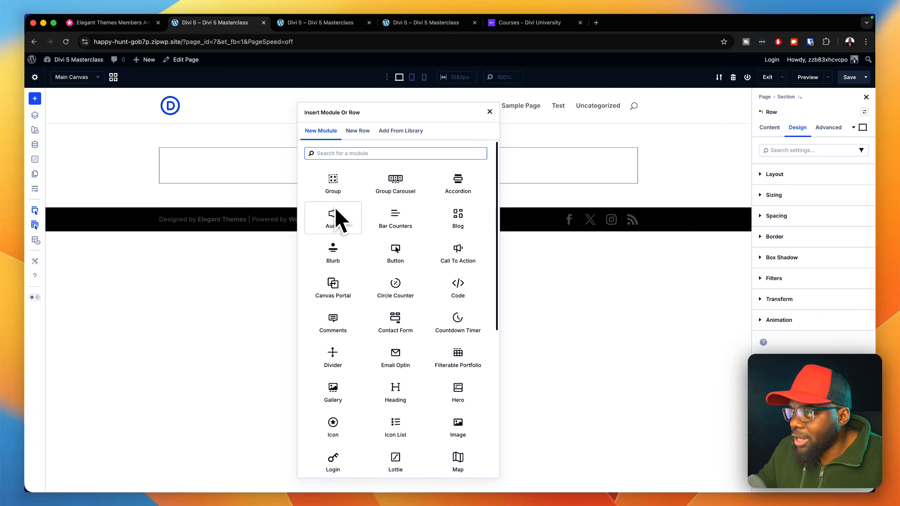
click(392, 130)
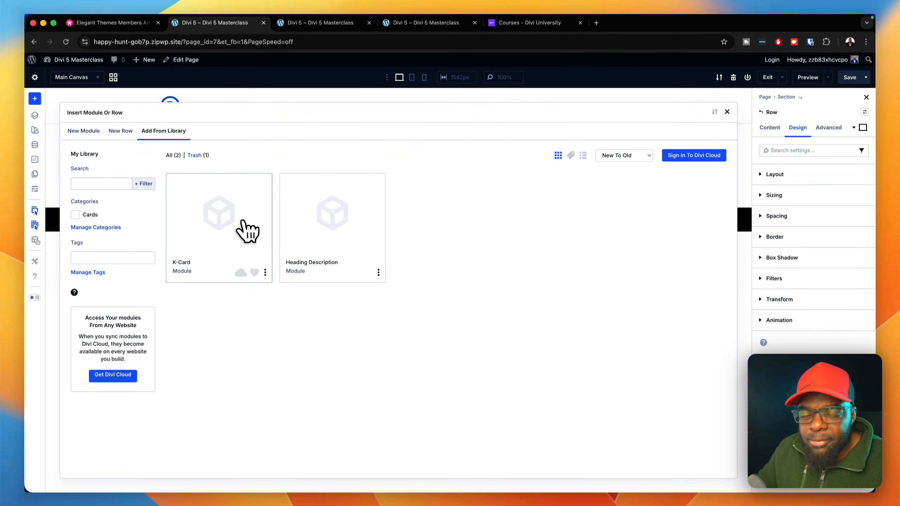
click(245, 228)
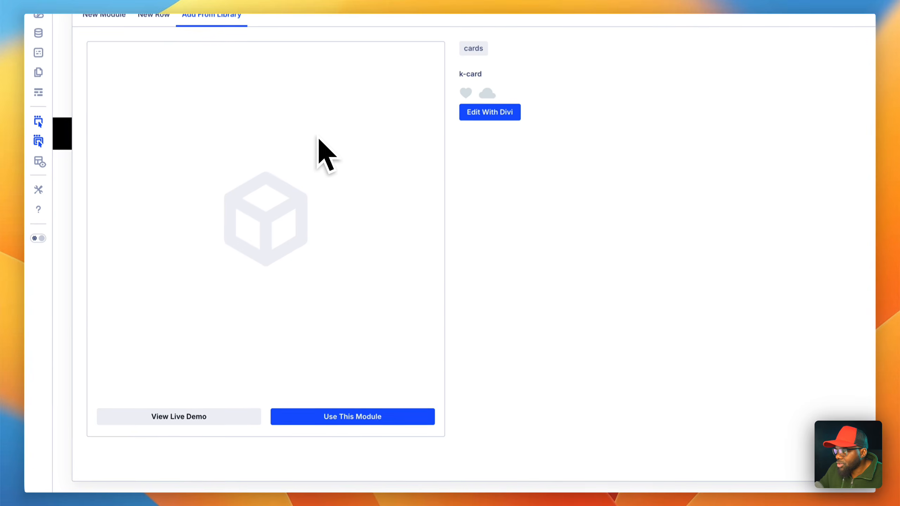
click(358, 417)
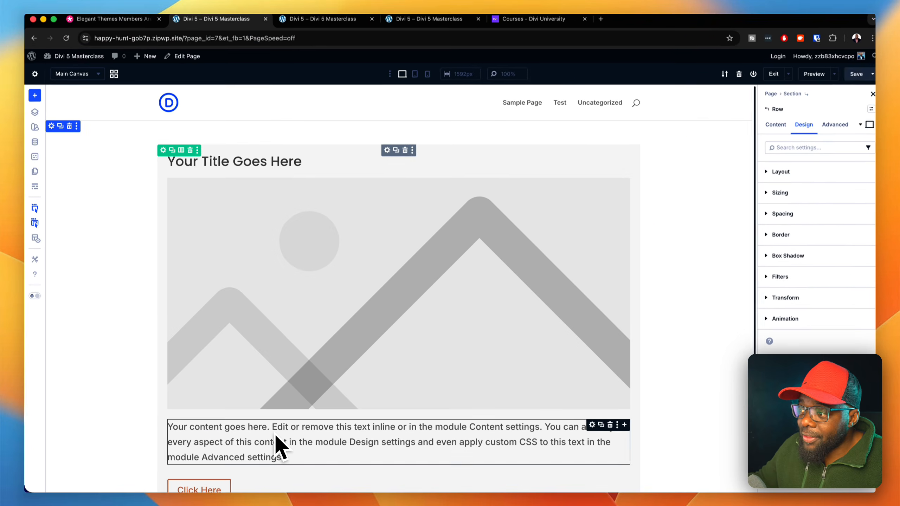
scroll(688, 388, down, 2)
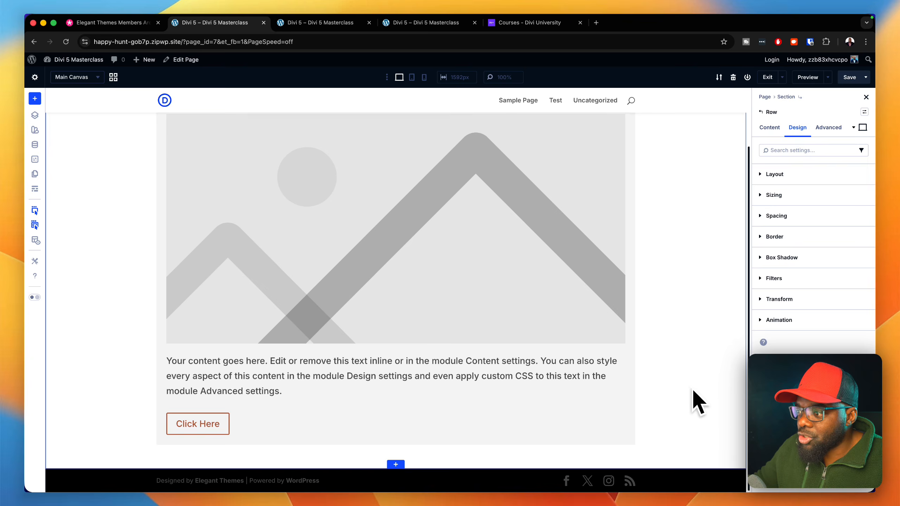
scroll(700, 390, up, 2)
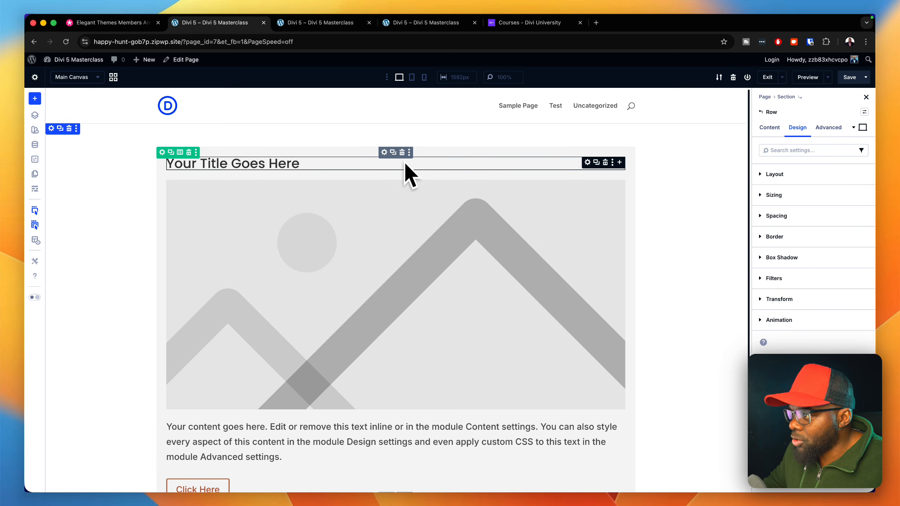
- Duplicate the inserted card Group twice within its column
click(393, 153)
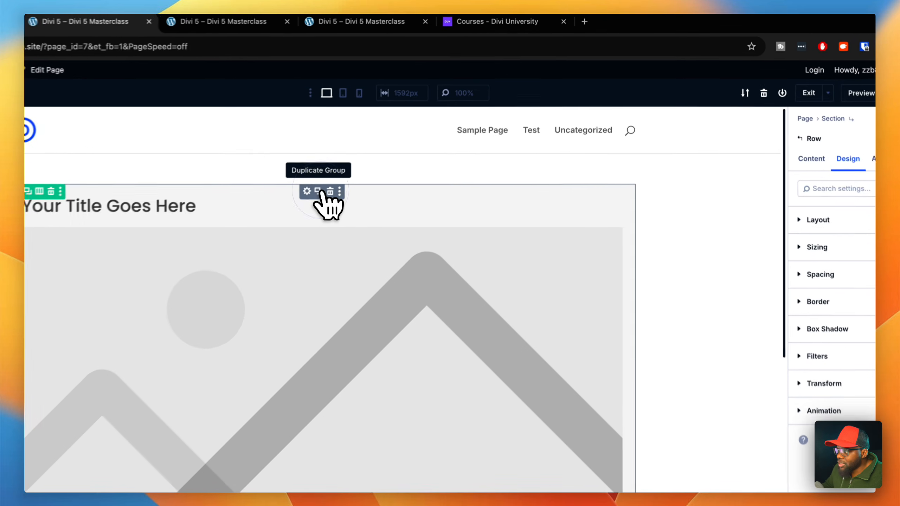
scroll(596, 237, down, 10)
scroll(605, 313, up, 4)
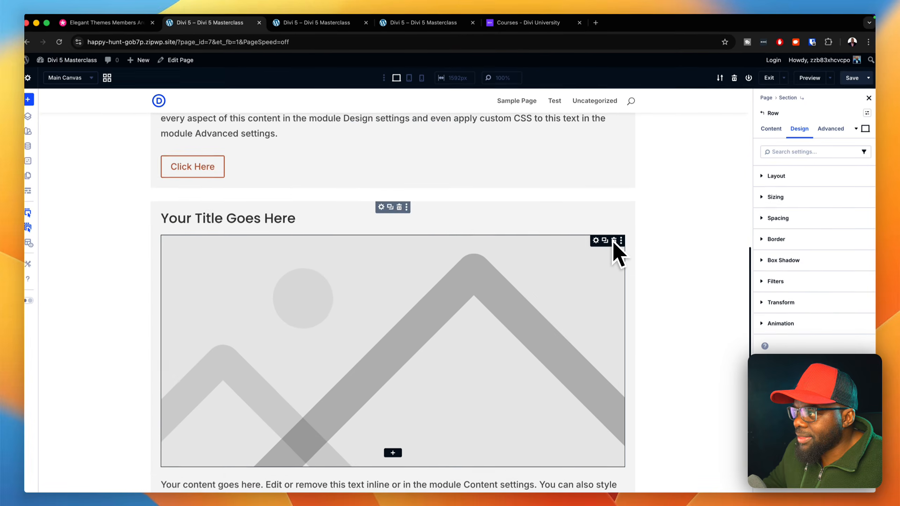
scroll(527, 295, up, 10)
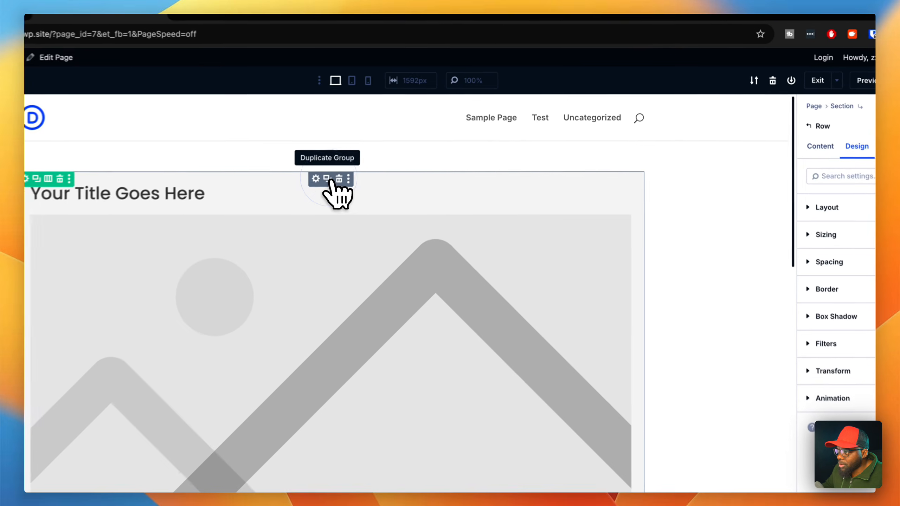
click(393, 153)
scroll(576, 325, down, 6)
scroll(579, 326, up, 4)
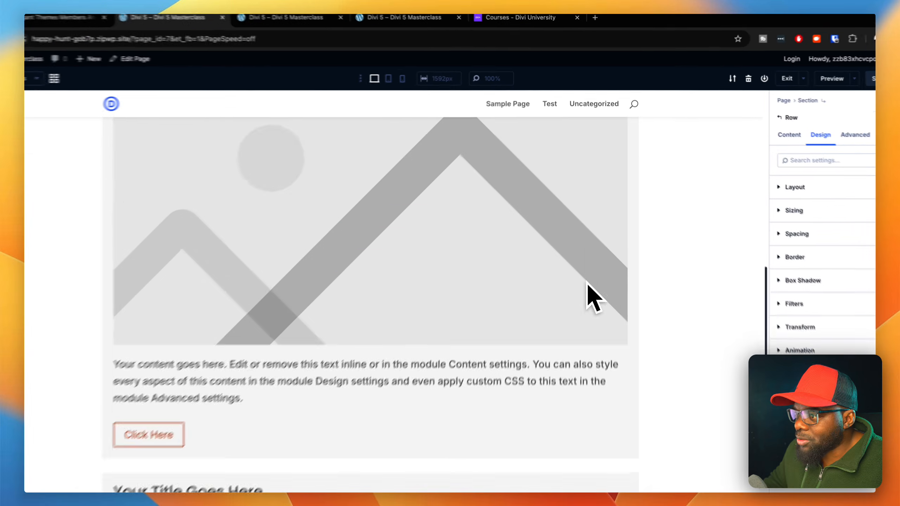
scroll(582, 330, down, 5)
scroll(583, 327, up, 5)
scroll(589, 261, up, 5)
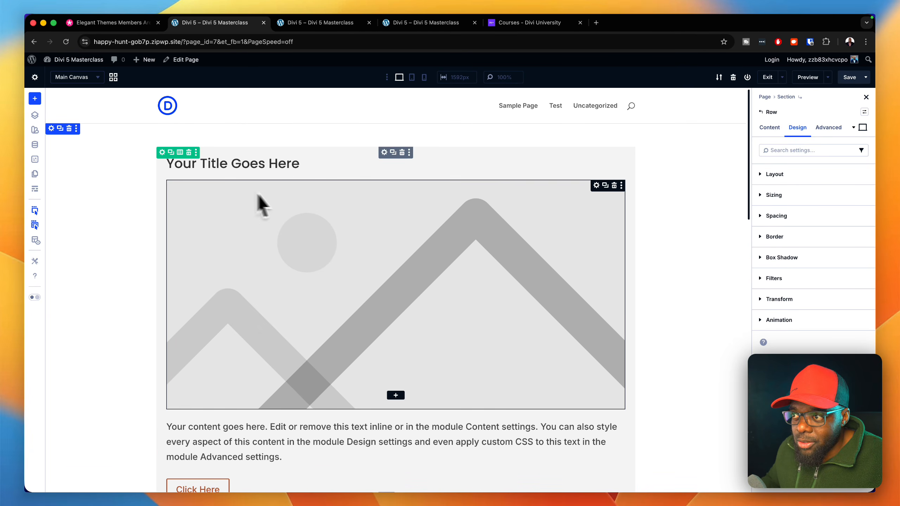
- Open the settings of the row's only column from the row's content elements
click(742, 176)
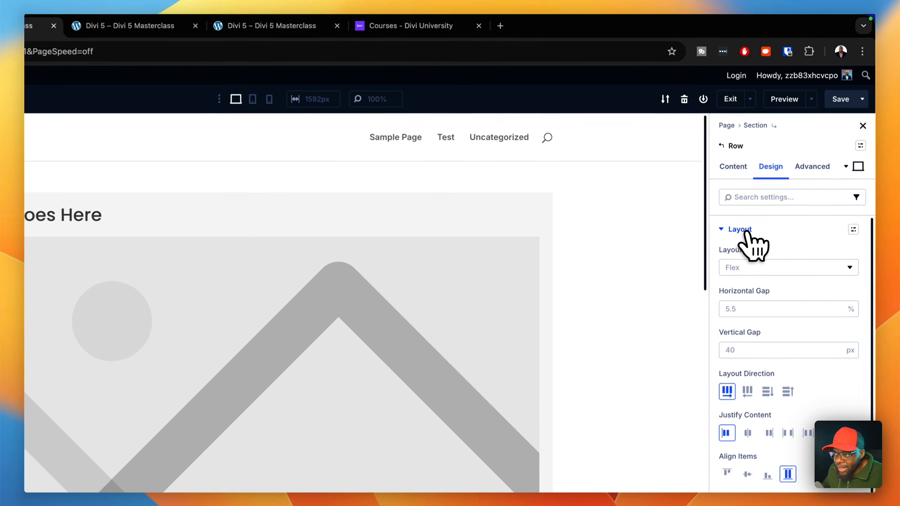
click(779, 175)
click(742, 166)
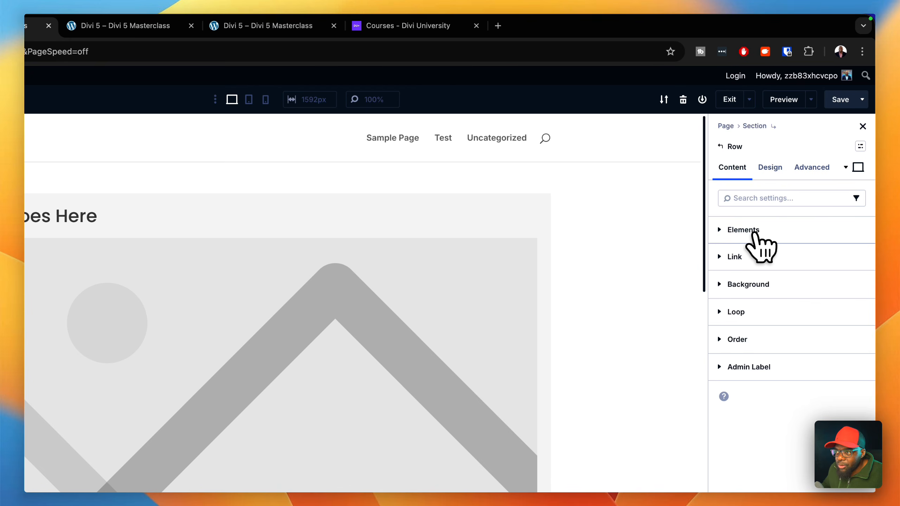
click(756, 232)
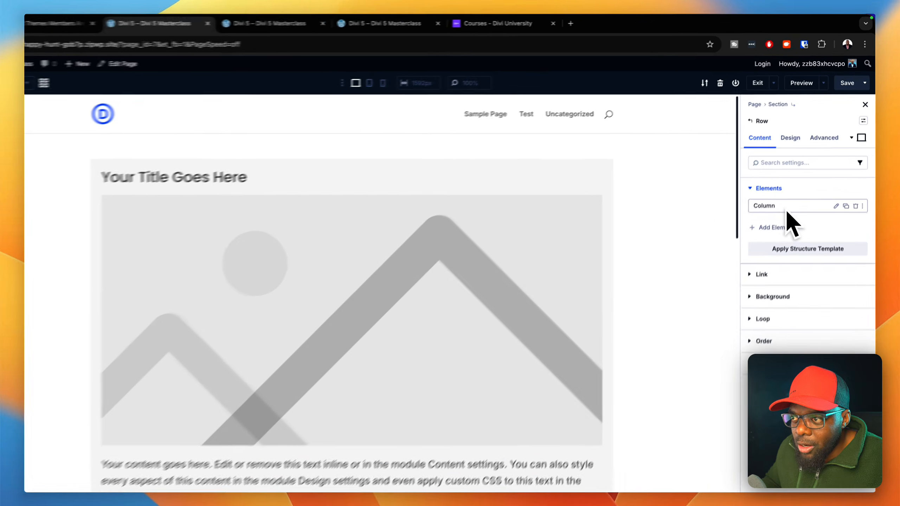
scroll(587, 260, down, 13)
scroll(582, 264, down, 6)
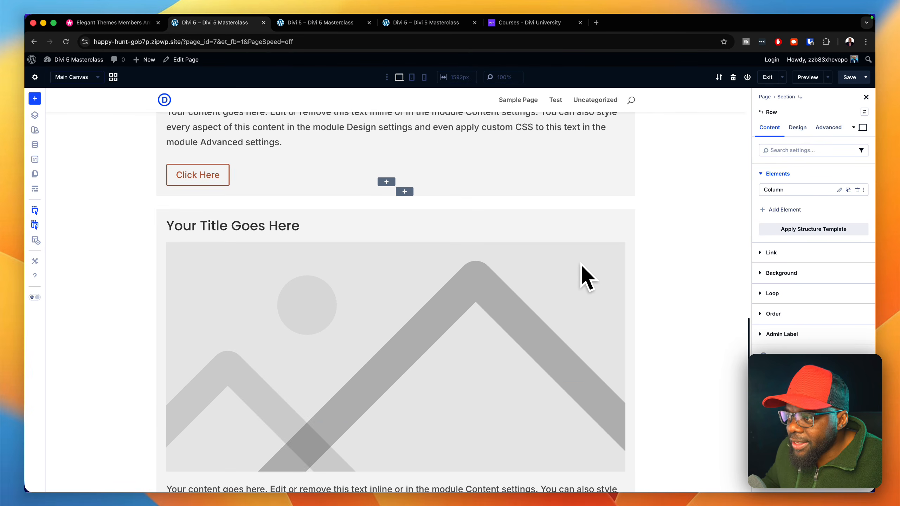
scroll(581, 264, up, 5)
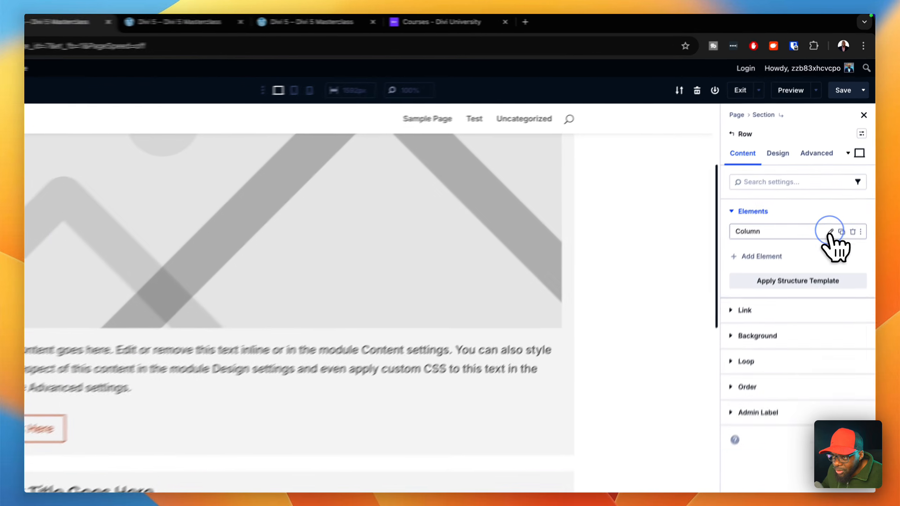
click(840, 190)
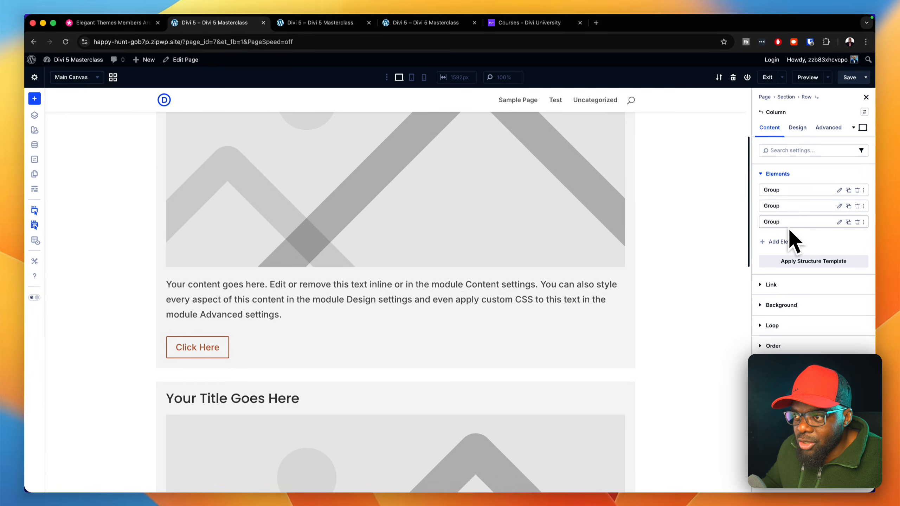
- Set the column's layout direction to Row and align its items to the center
scroll(550, 222, up, 4)
scroll(536, 223, down, 1)
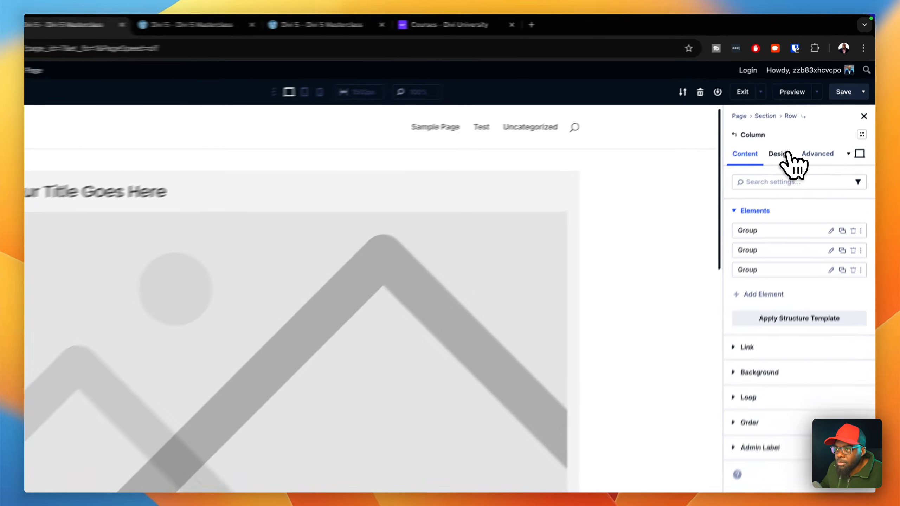
click(796, 128)
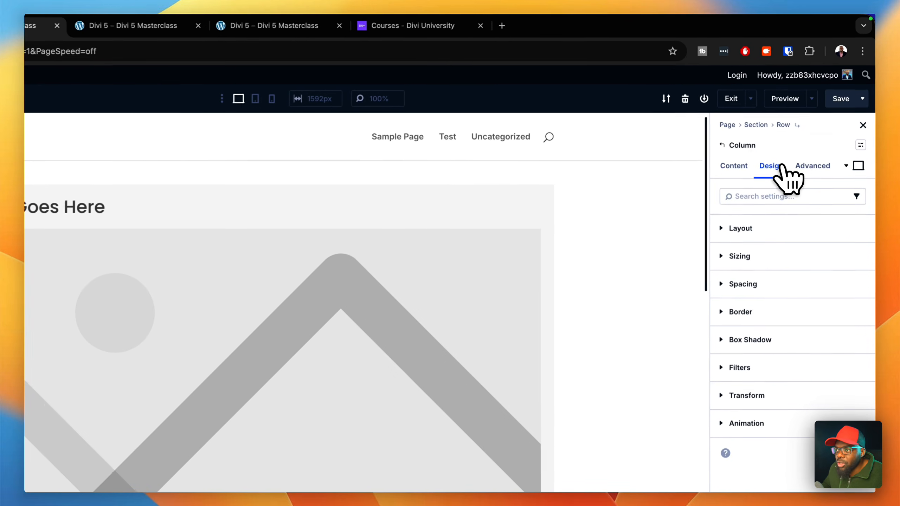
click(780, 232)
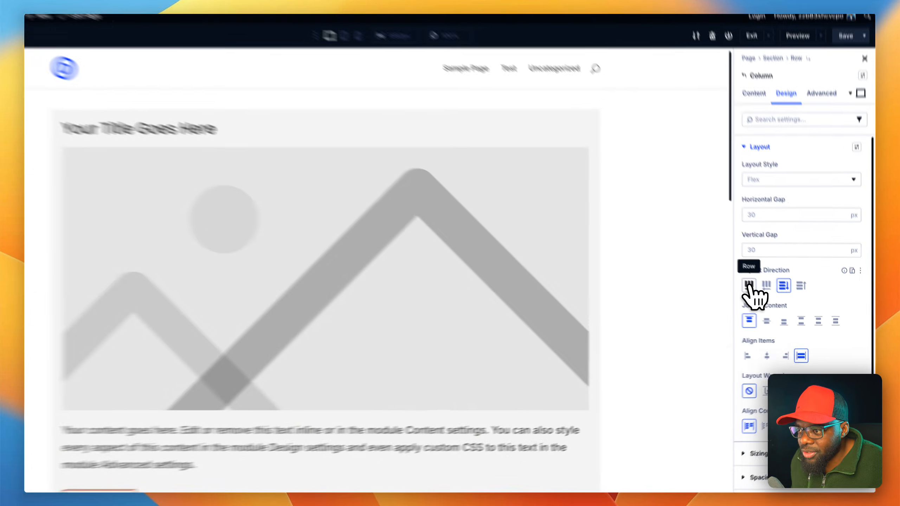
click(765, 294)
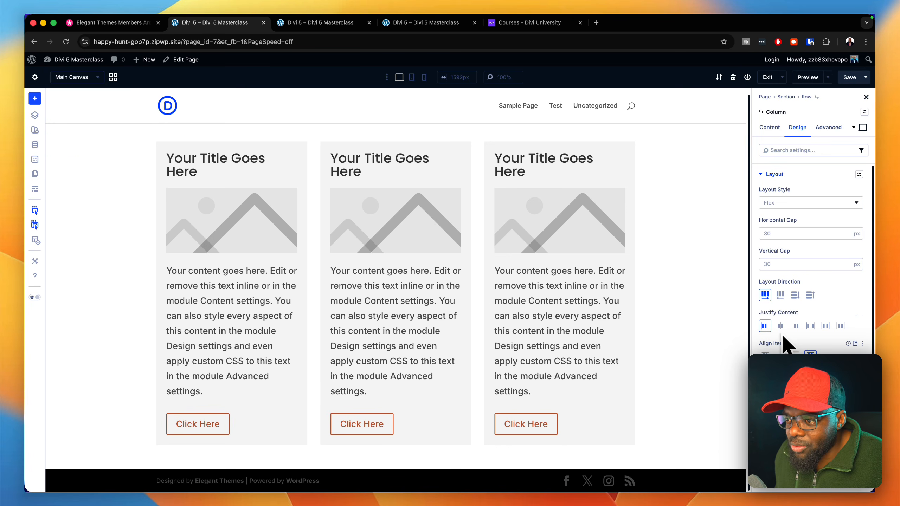
click(780, 356)
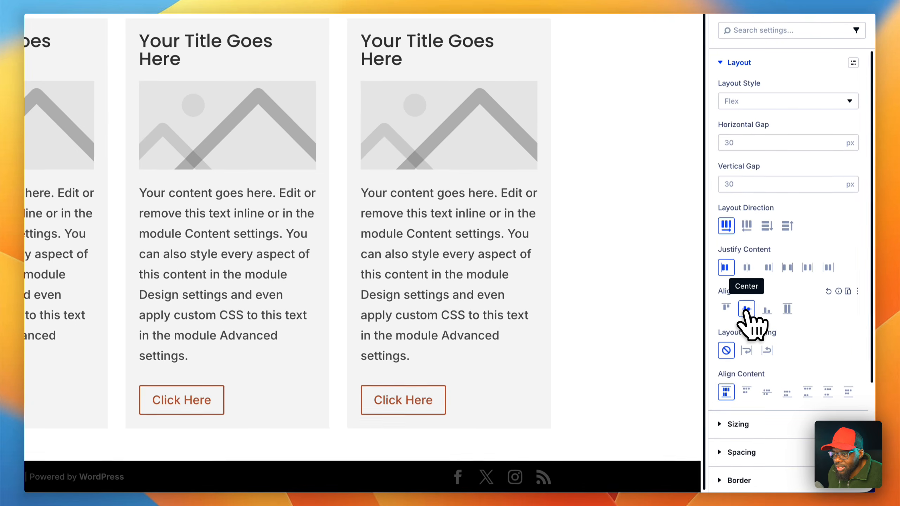
- Try the global color Primary 100 as the third Group's background and reset it
click(509, 241)
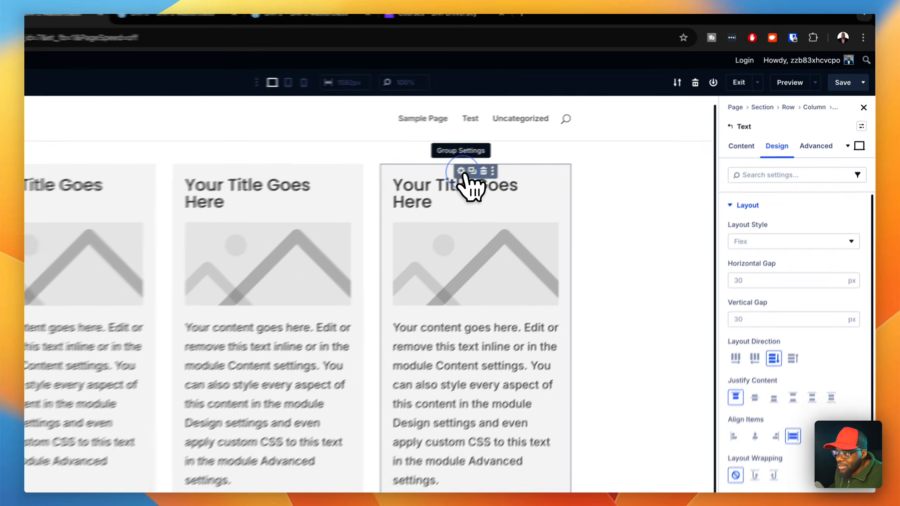
click(548, 147)
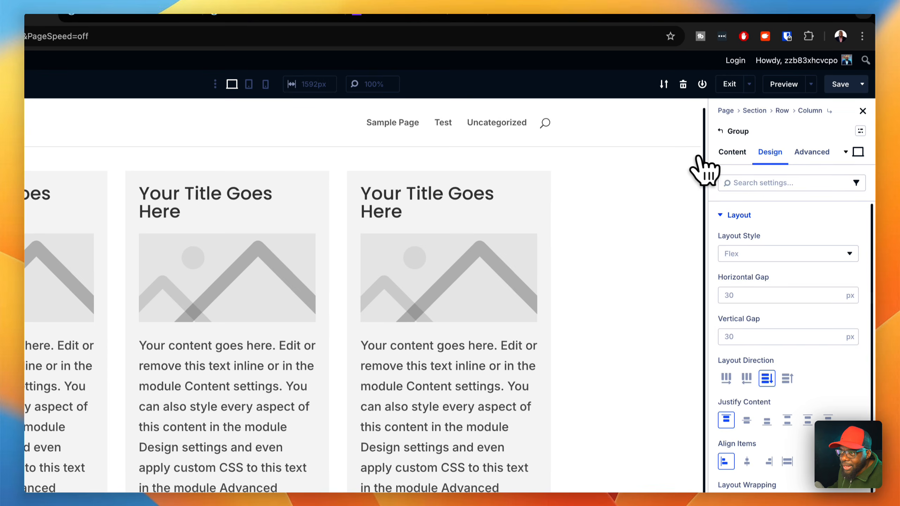
click(730, 152)
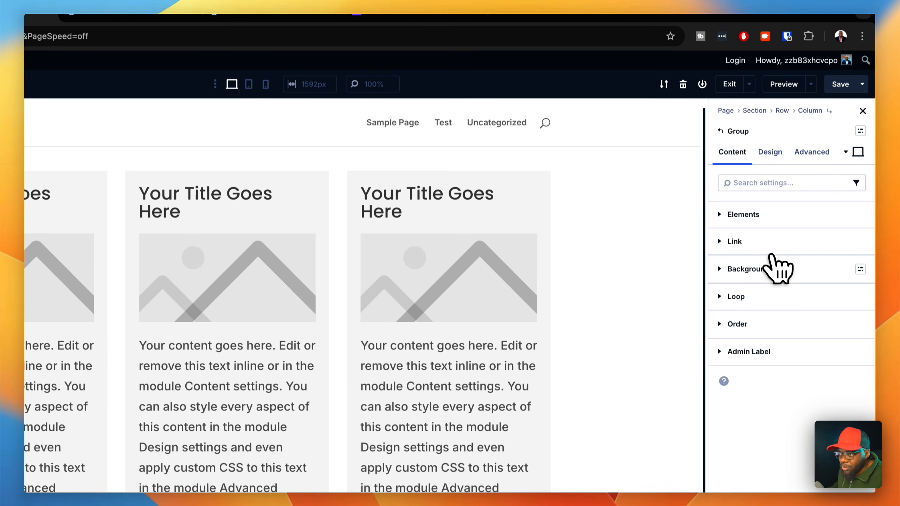
click(776, 268)
click(782, 372)
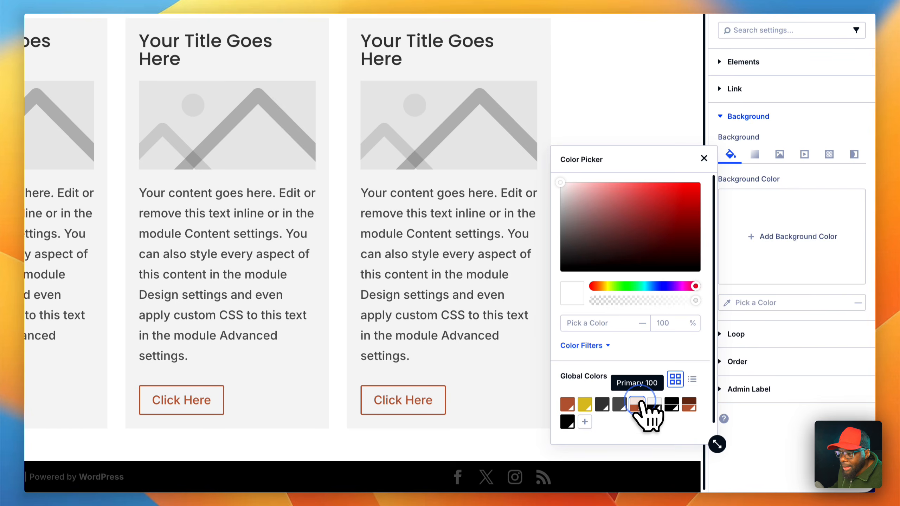
click(637, 405)
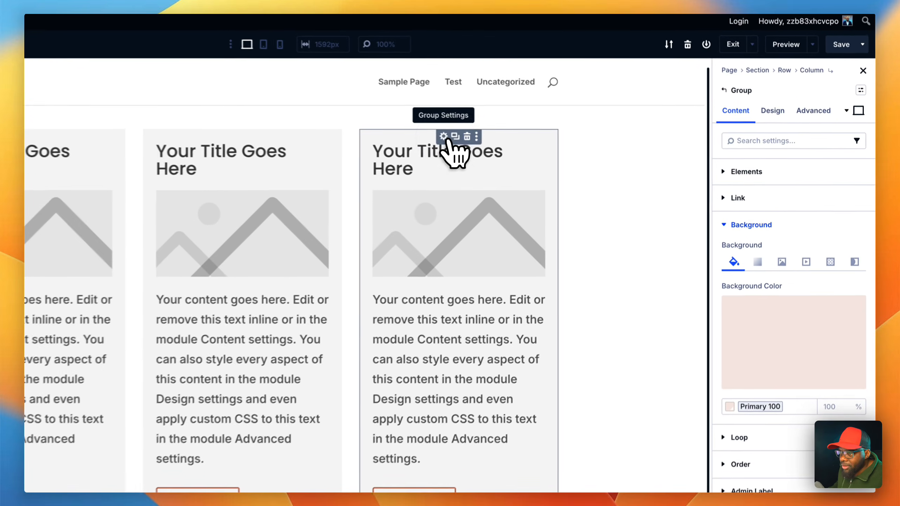
click(852, 308)
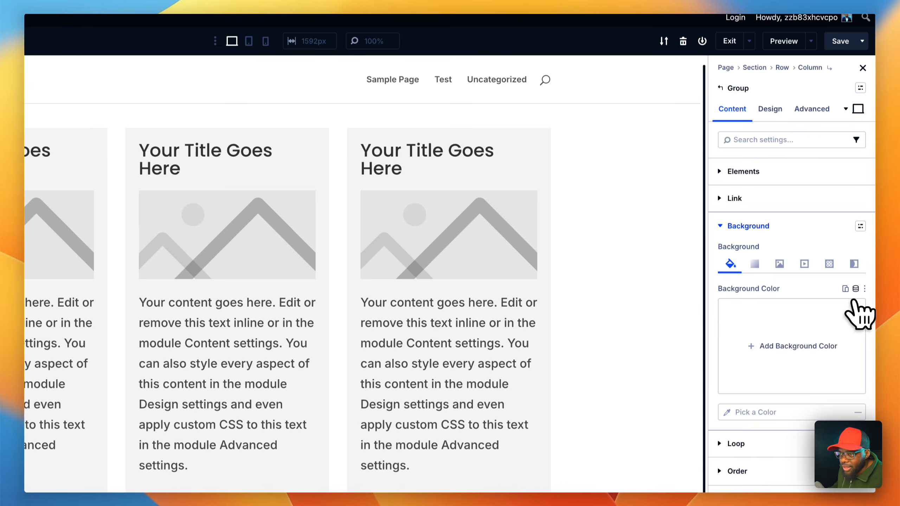
- Set the third Group's background to the global color Gray 100
click(855, 289)
scroll(781, 382, down, 3)
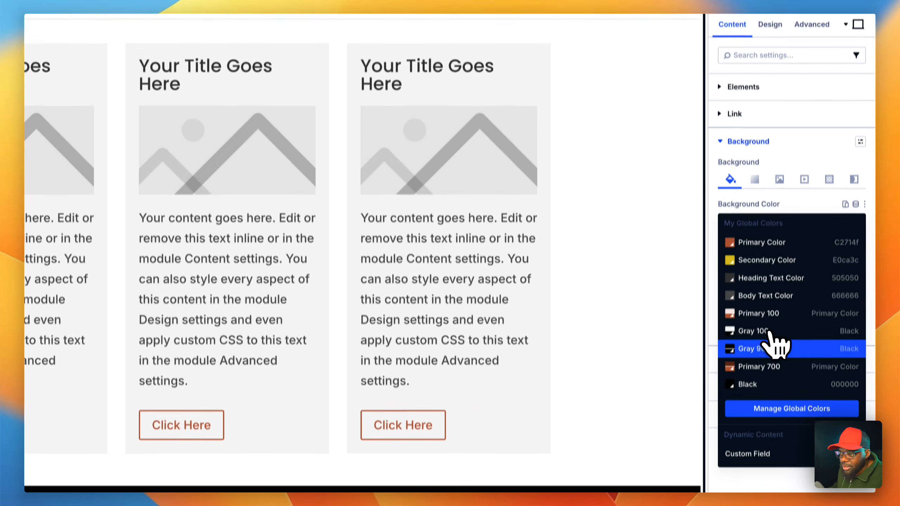
click(783, 312)
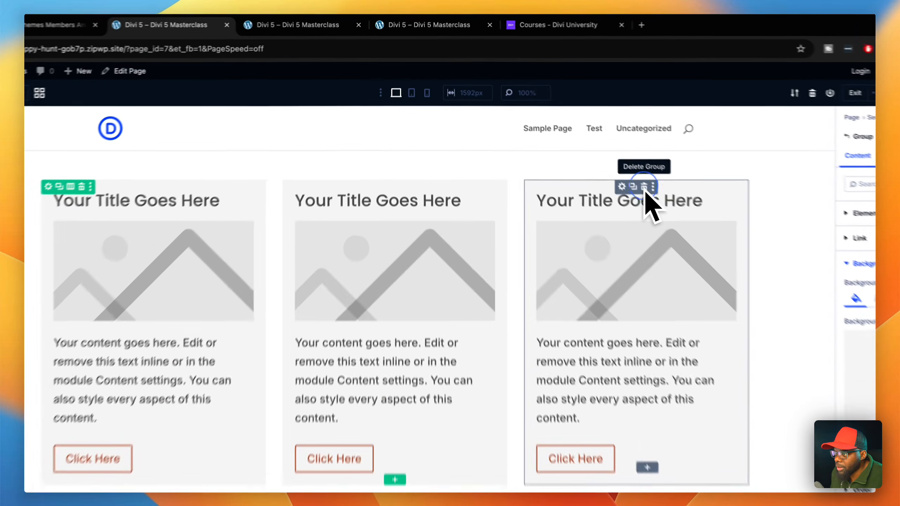
- Delete the third and second Groups, and duplicate the remaining first Group twice
click(598, 153)
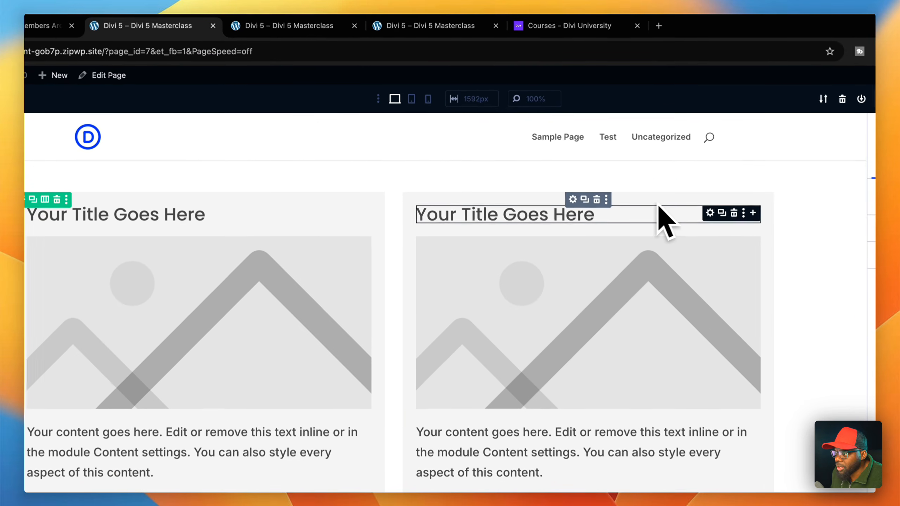
click(598, 201)
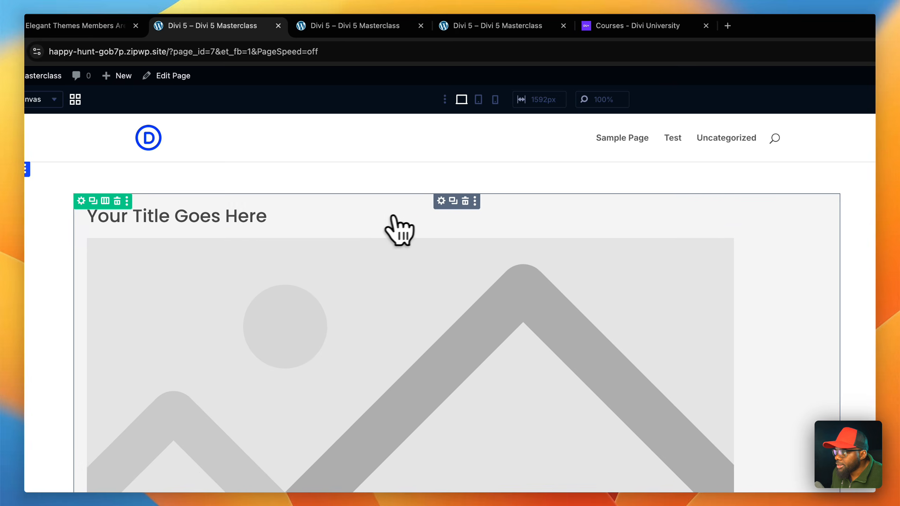
click(453, 201)
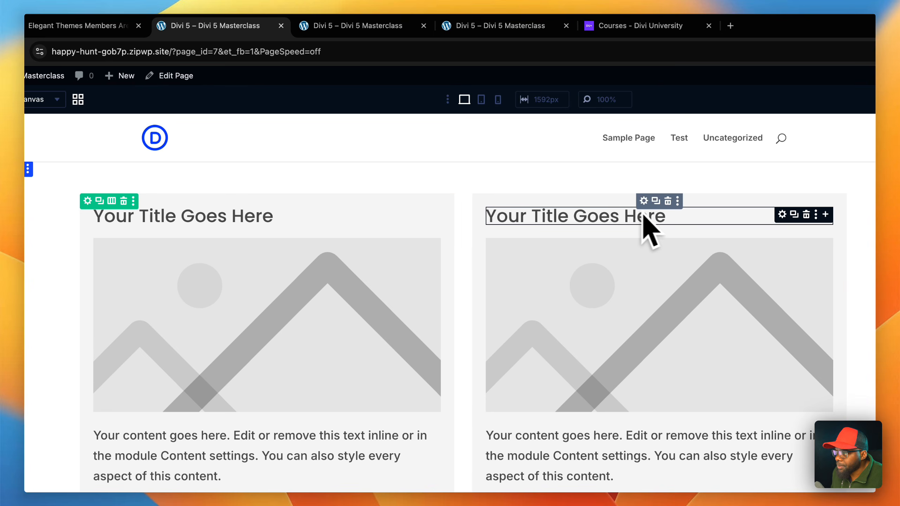
click(656, 201)
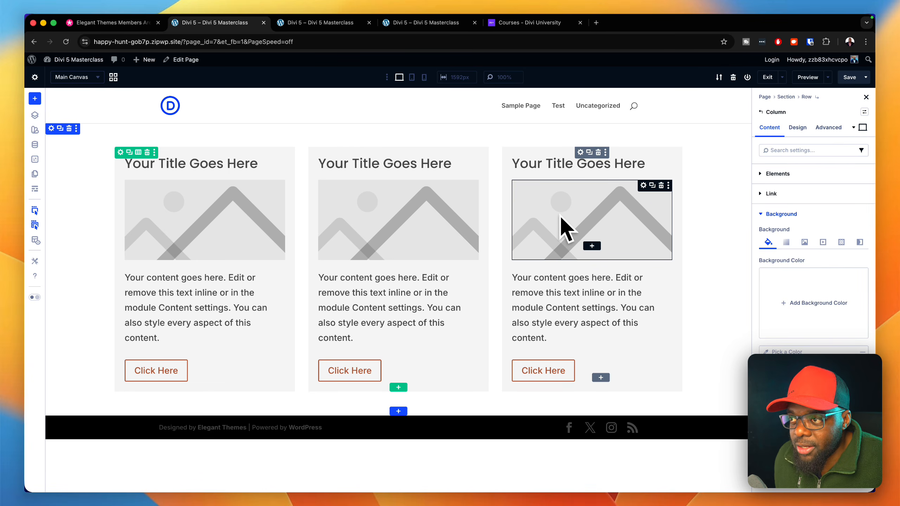
- Try the Column layout direction on the column holding the three Groups, and set it back to Row
click(797, 127)
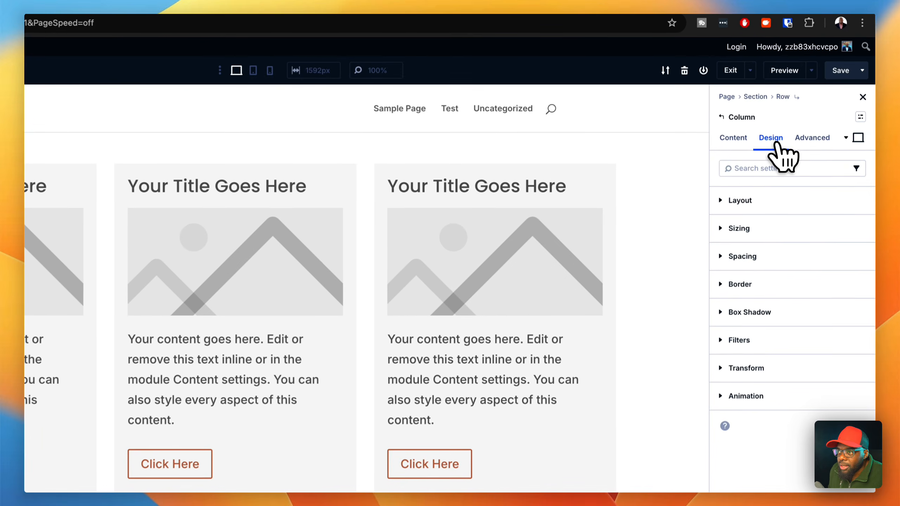
click(767, 202)
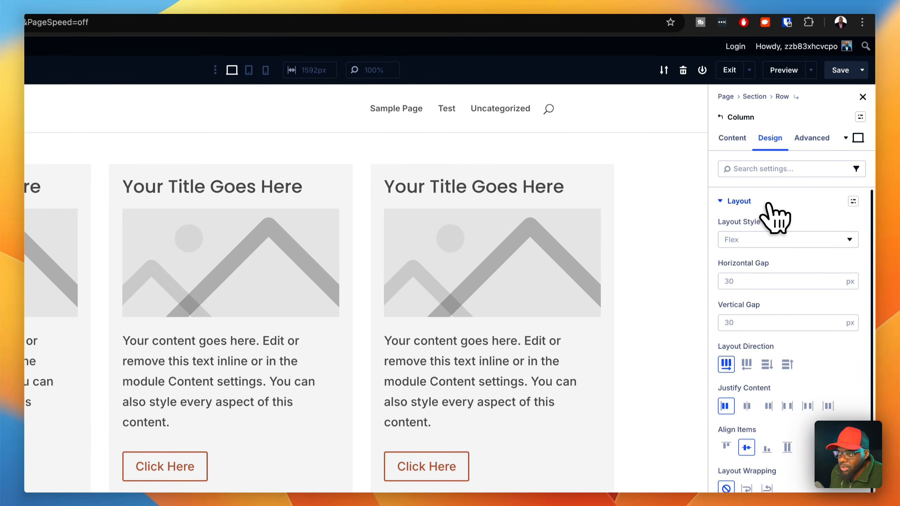
click(766, 365)
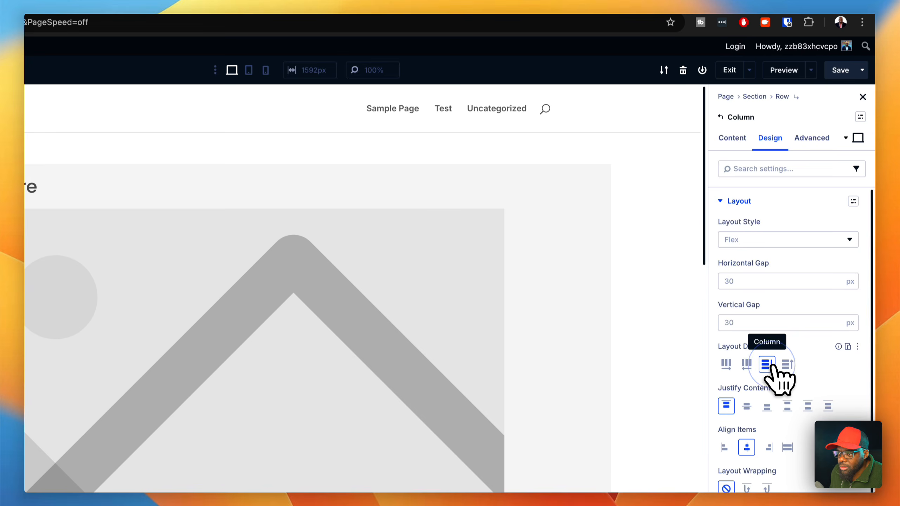
scroll(598, 263, down, 15)
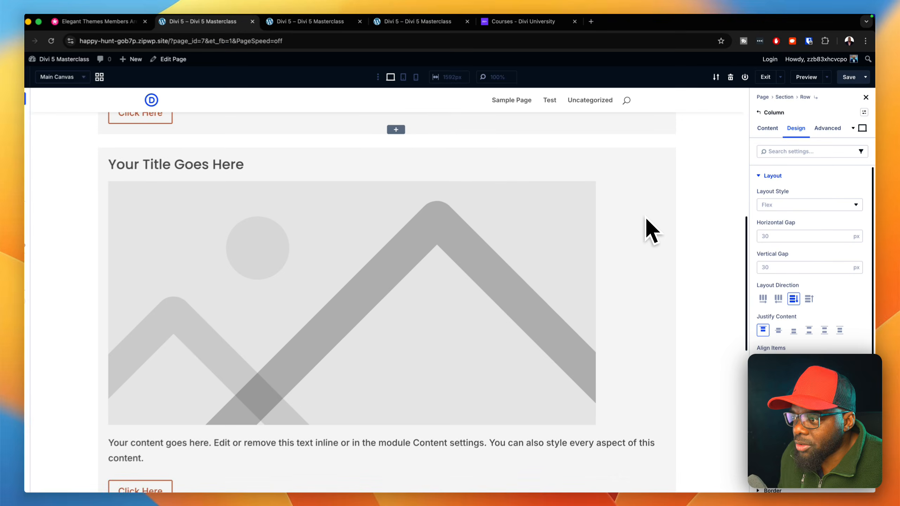
scroll(647, 215, down, 8)
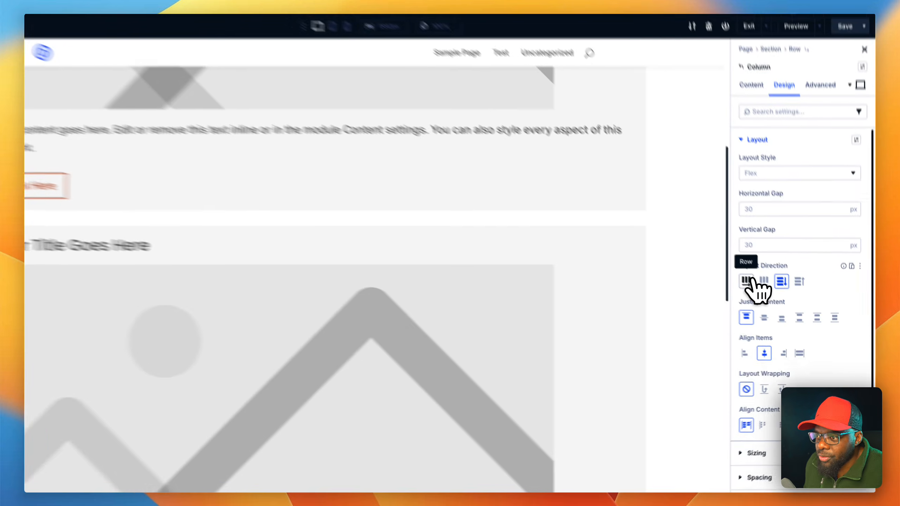
click(766, 295)
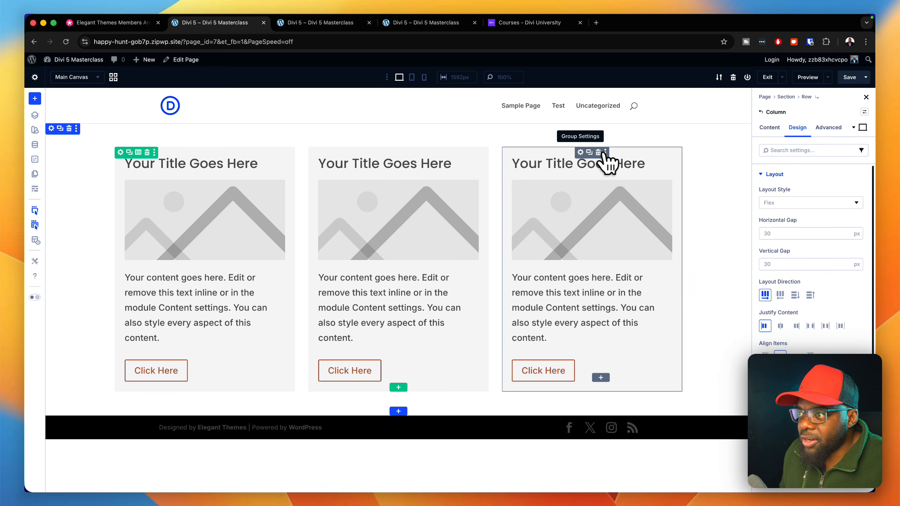
- Replace the third Group's background color with the global Secondary Color
click(580, 152)
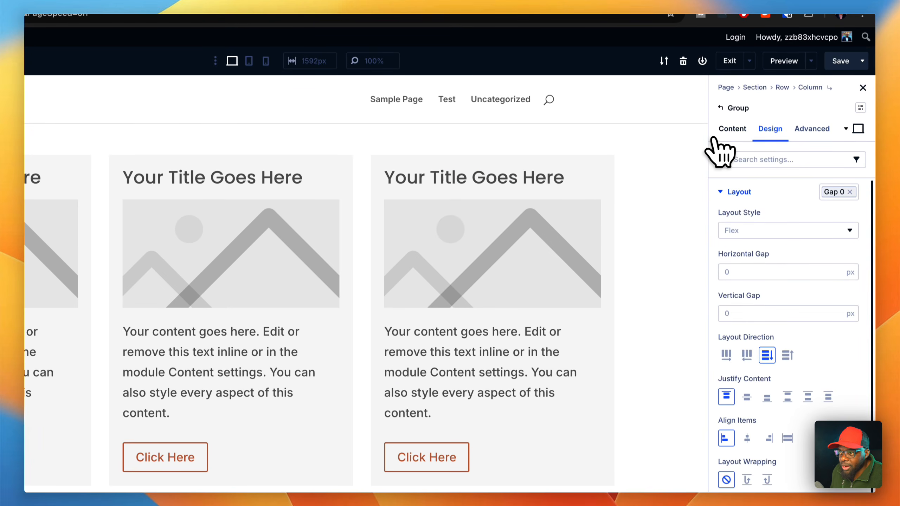
click(731, 129)
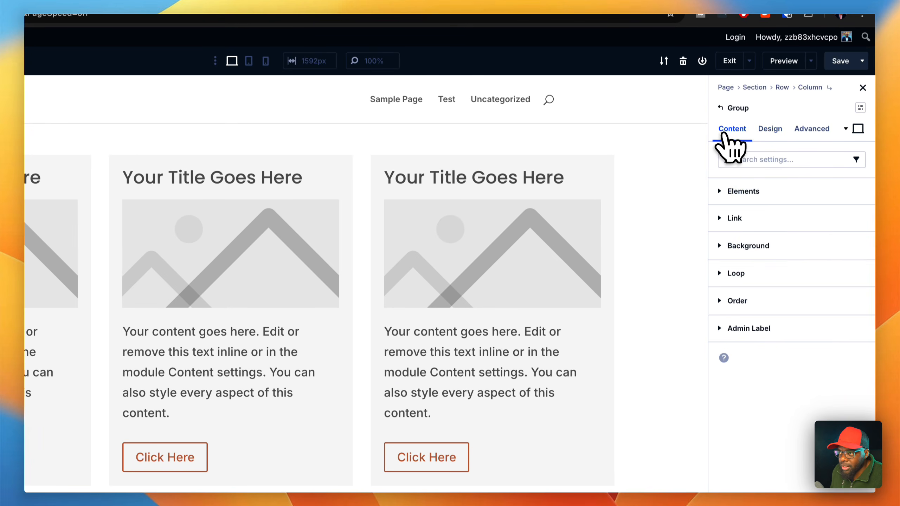
click(763, 252)
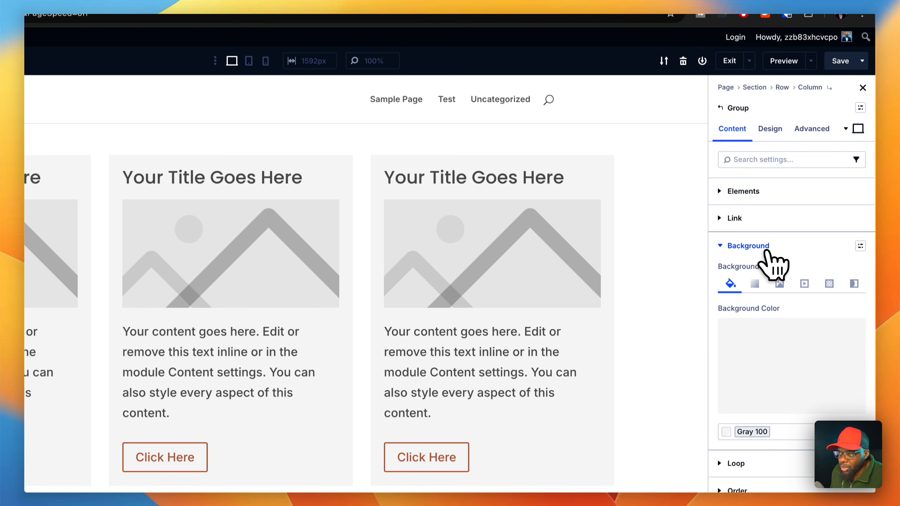
click(851, 332)
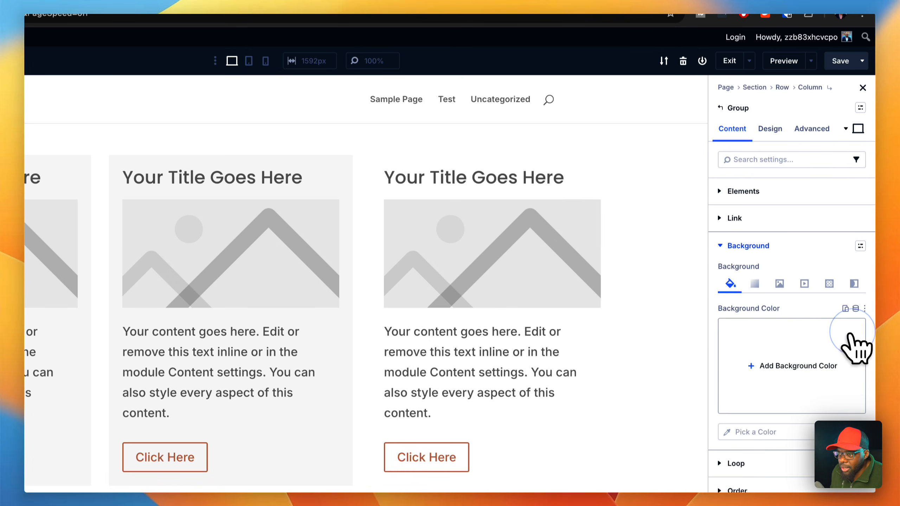
click(836, 358)
scroll(753, 368, down, 5)
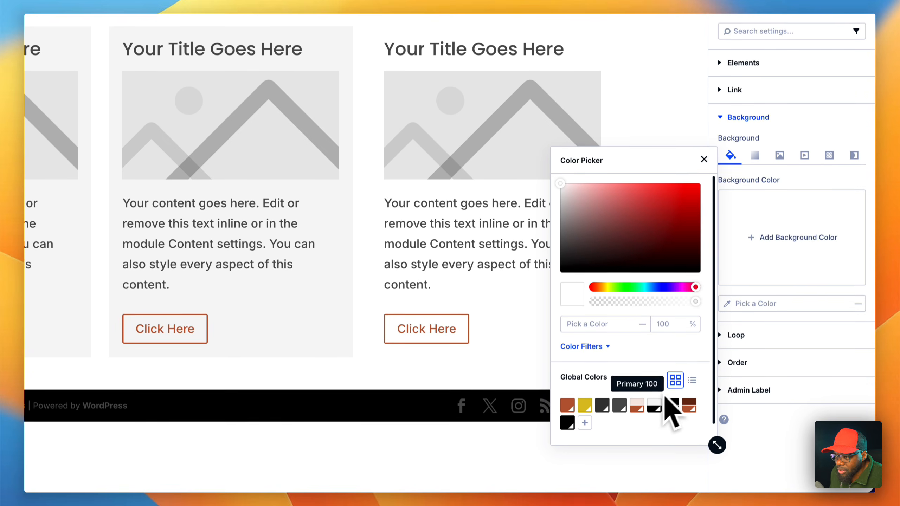
click(585, 405)
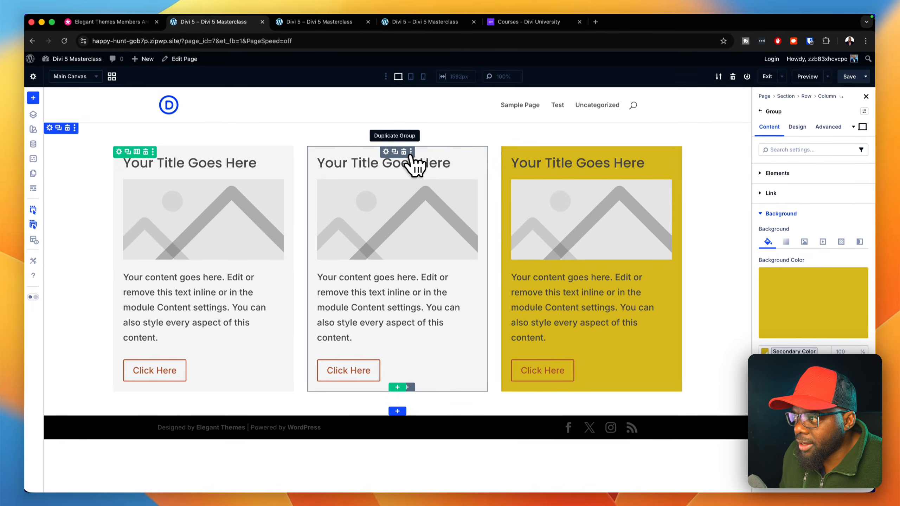
- Change the second Group's background to the global color Body Text Color
click(386, 151)
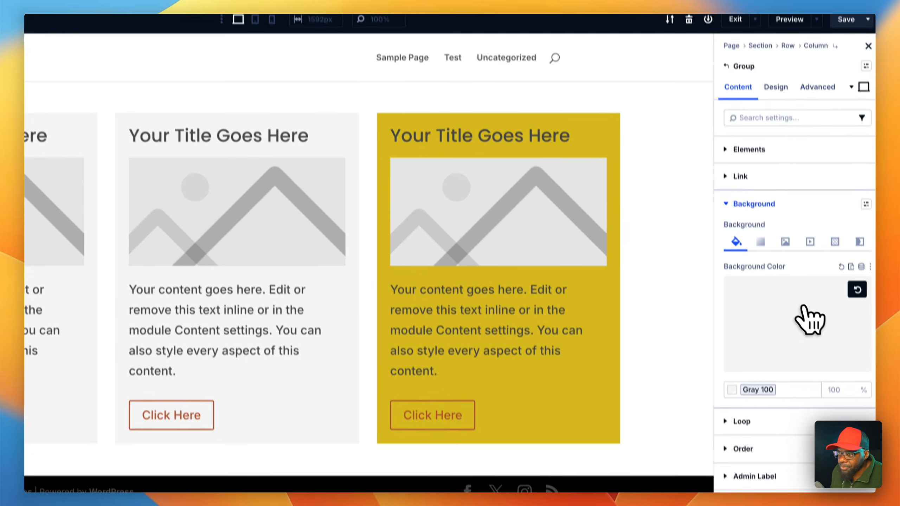
click(817, 294)
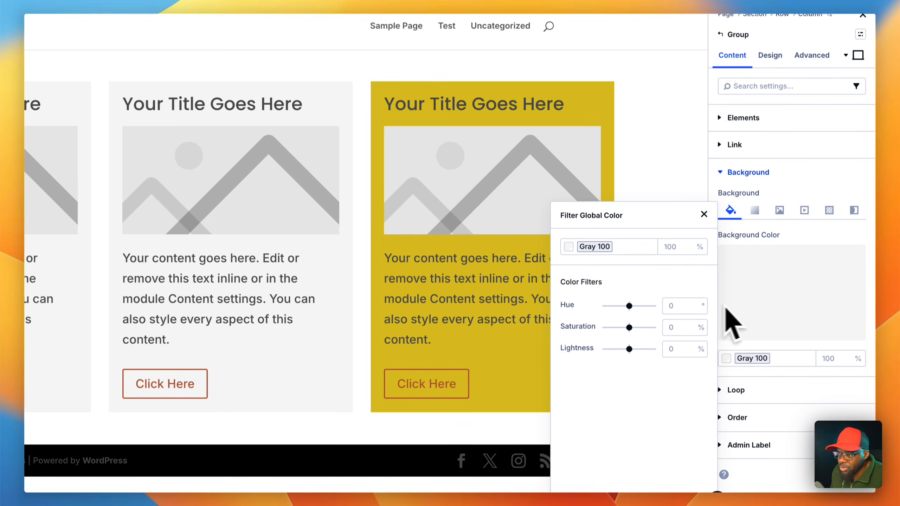
click(753, 298)
click(855, 236)
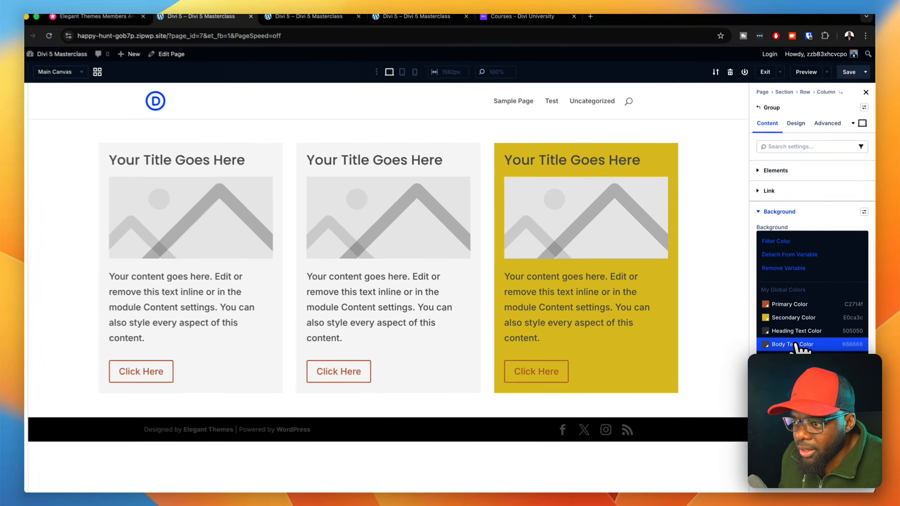
click(795, 344)
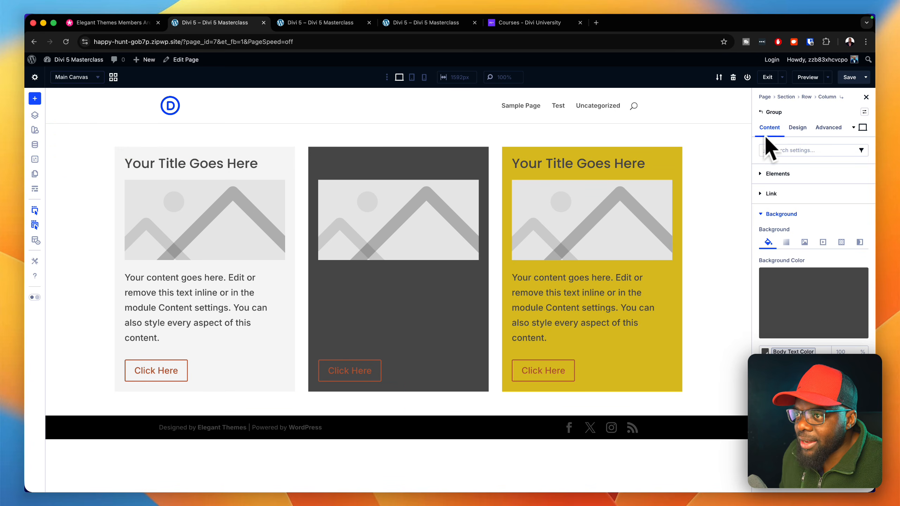
- Try the Row Reverse layout direction on the column against Row to compare the order of the Groups, ending on Row Reverse
click(128, 153)
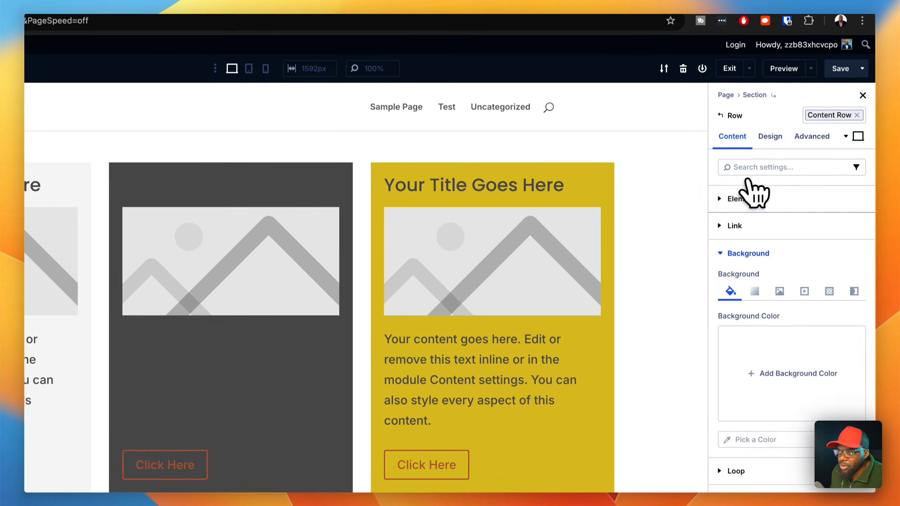
click(783, 229)
click(827, 221)
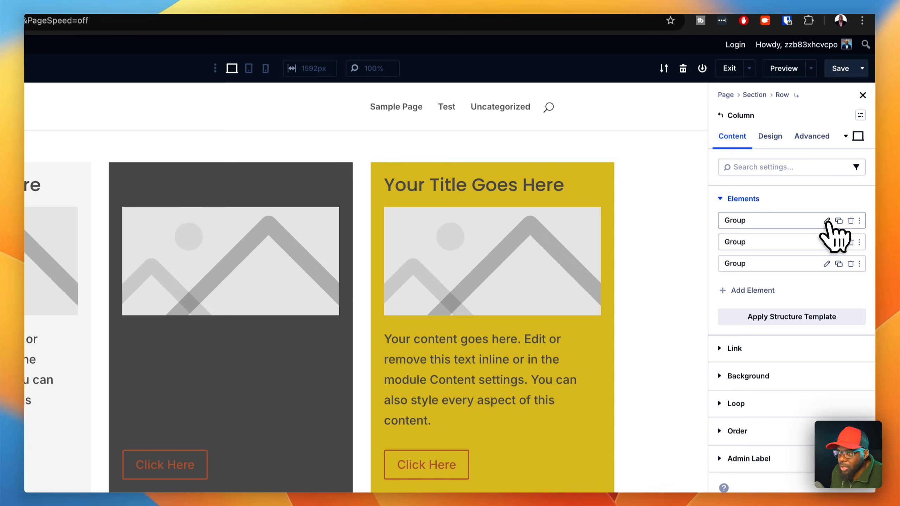
click(770, 138)
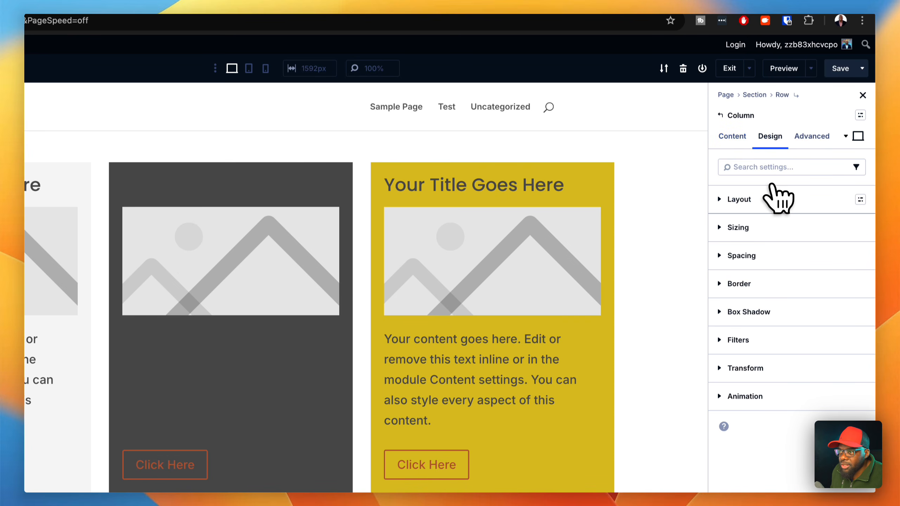
click(779, 198)
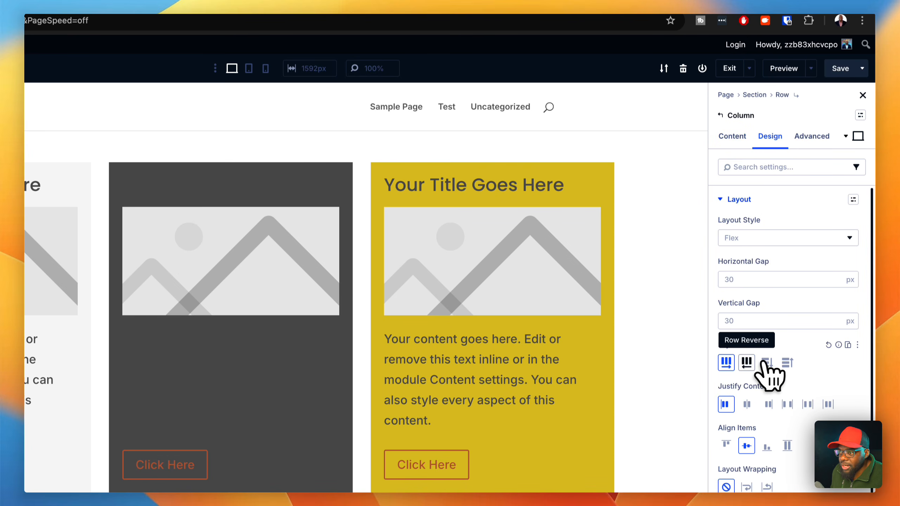
click(747, 363)
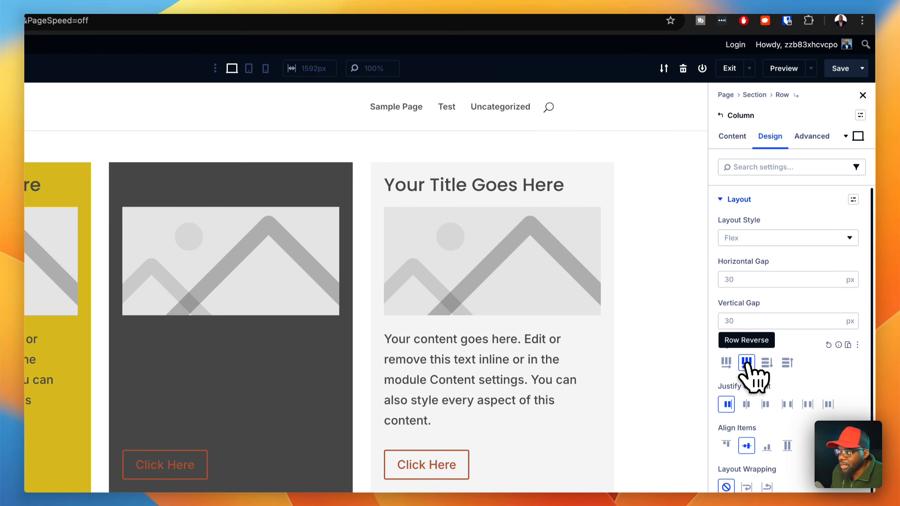
click(726, 362)
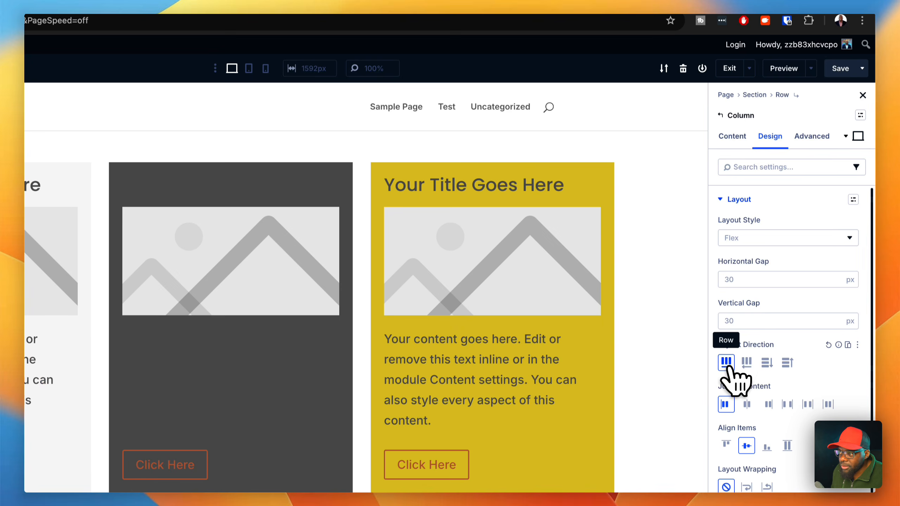
click(751, 364)
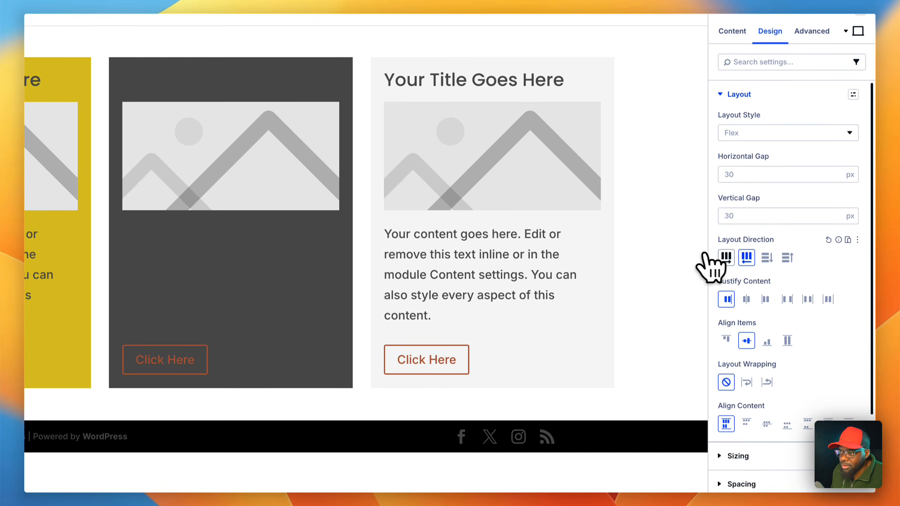
click(726, 258)
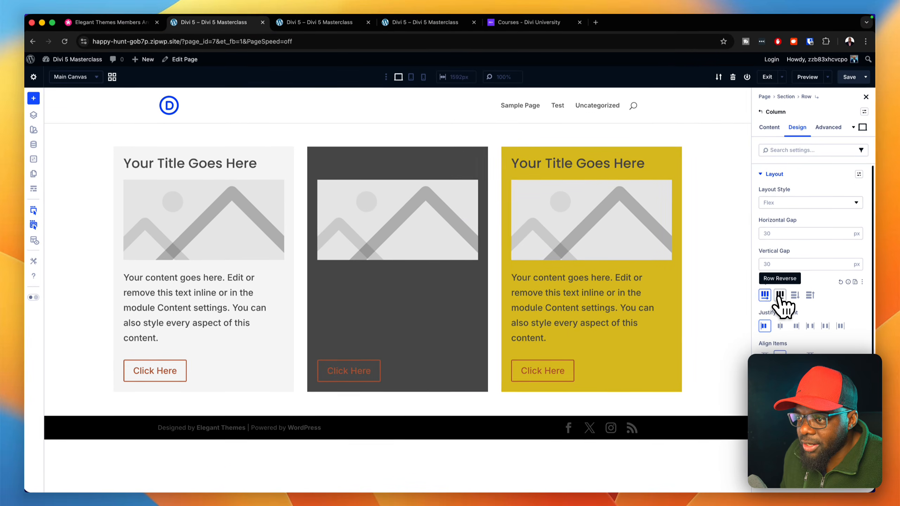
click(781, 296)
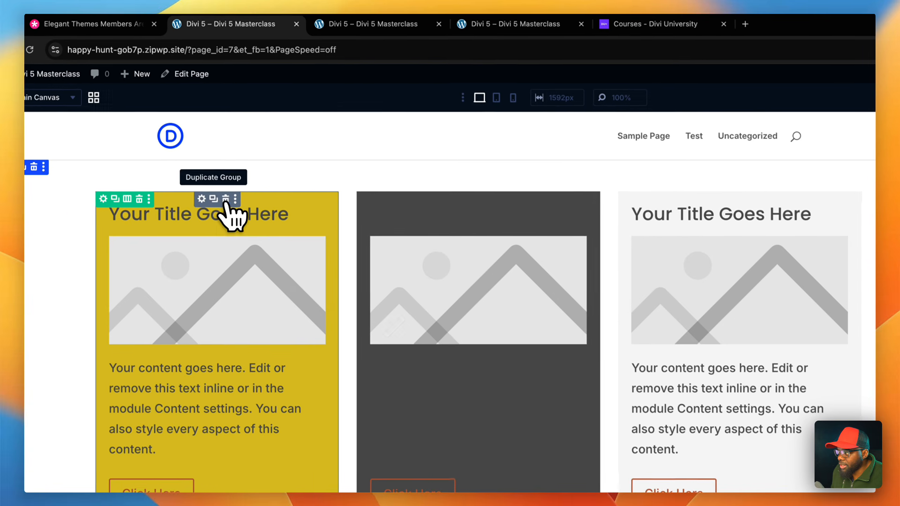
- Duplicate the yellow Group, and compare the column's Row and Row Reverse layout directions, ending on Row
click(219, 199)
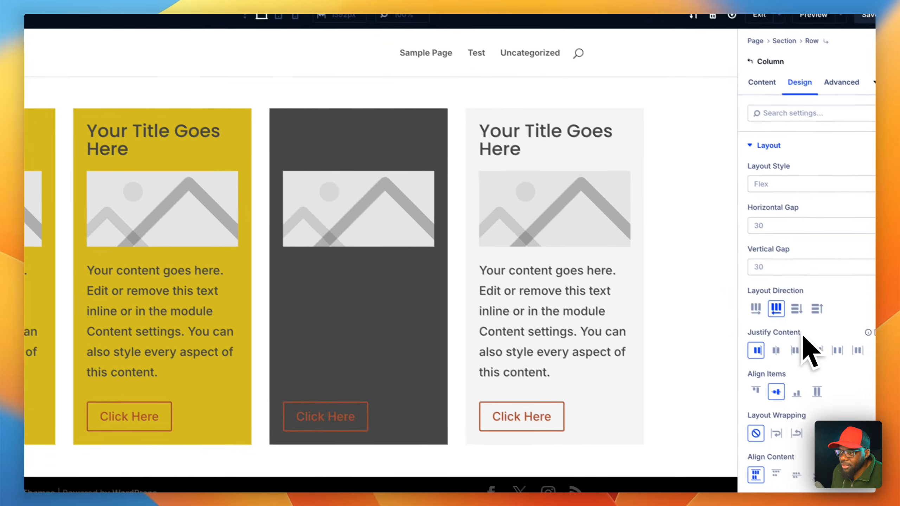
click(726, 297)
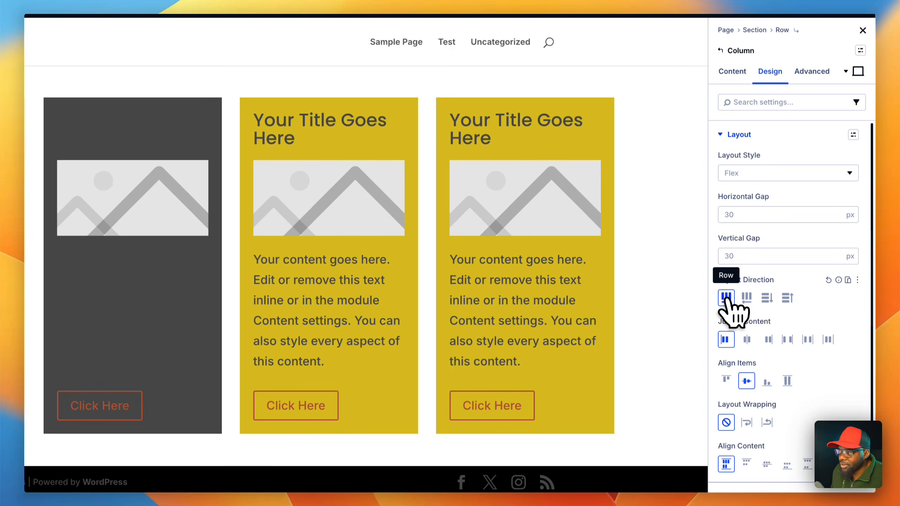
click(746, 297)
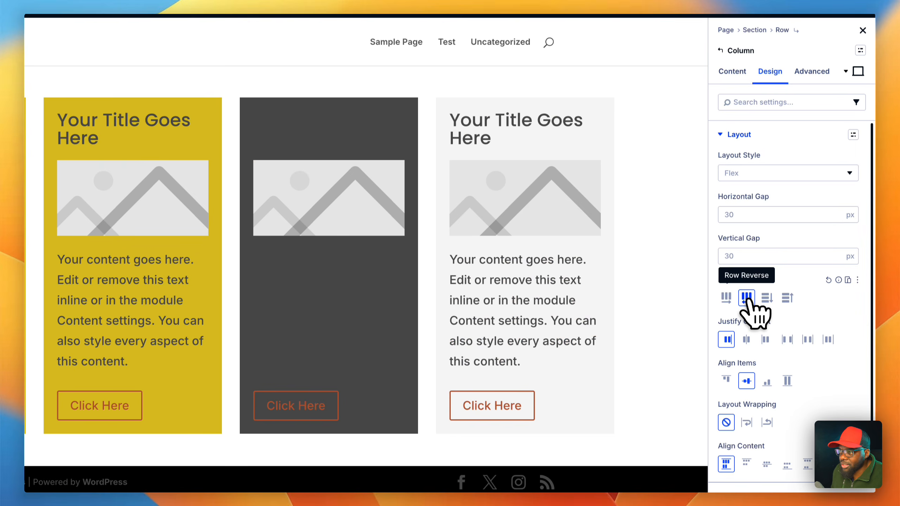
click(726, 298)
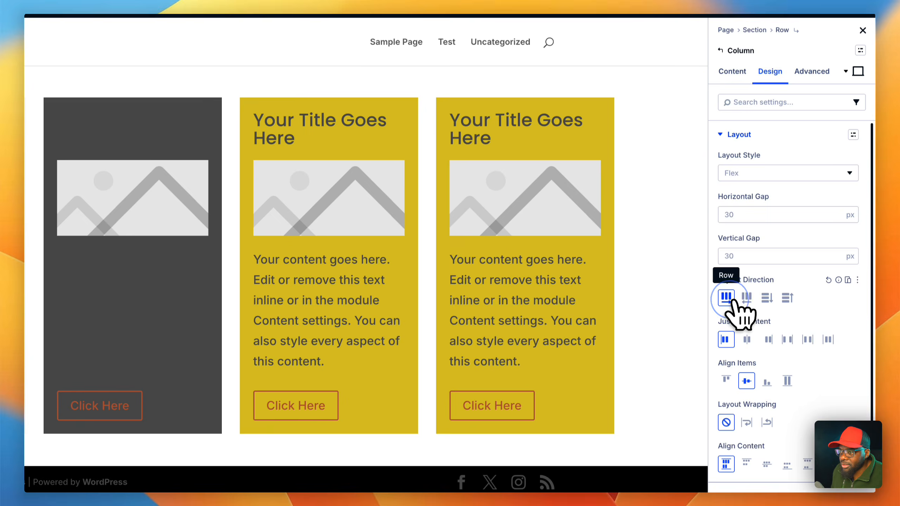
- Try the Column Reverse and Column layout directions on the column and examine the stacking order of the Groups
click(788, 298)
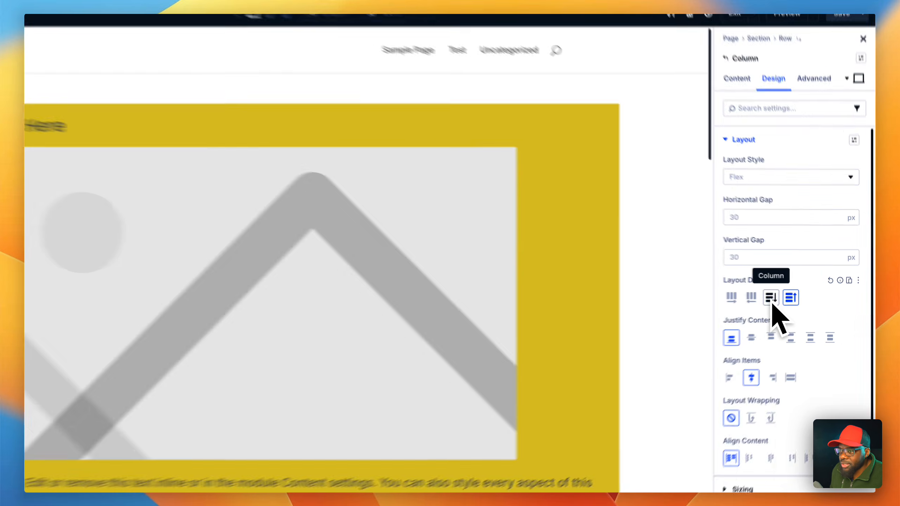
scroll(643, 342, down, 8)
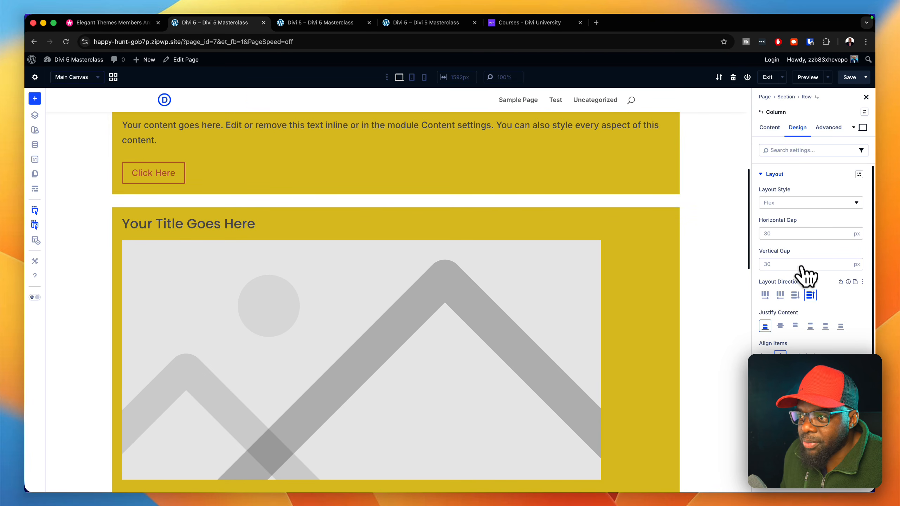
click(798, 296)
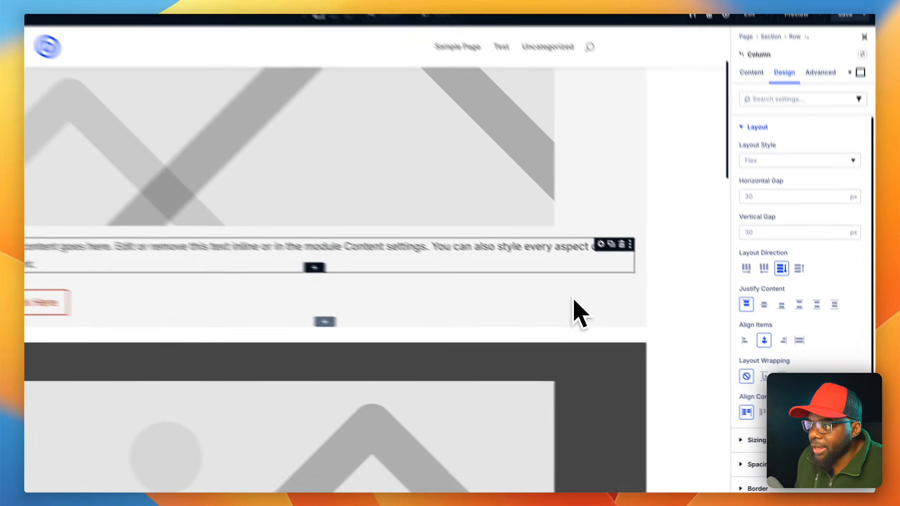
scroll(575, 299, down, 20)
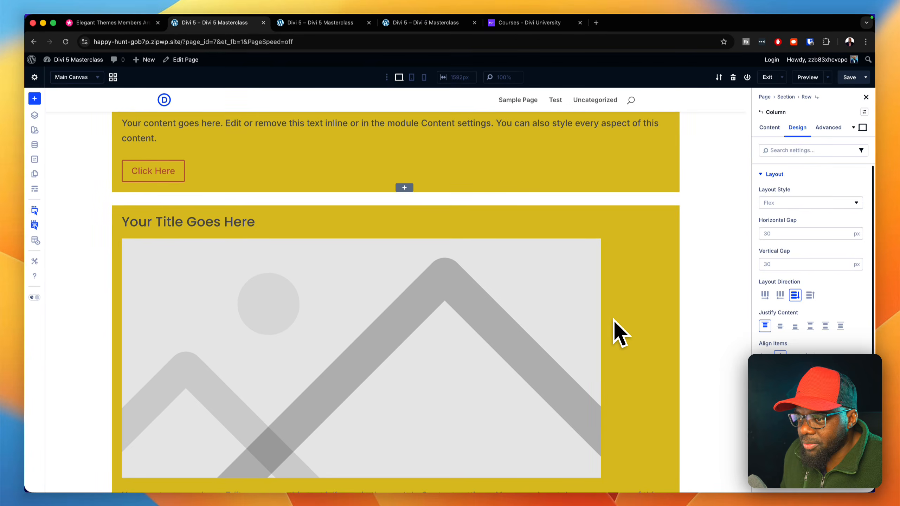
scroll(569, 298, up, 1)
scroll(614, 319, up, 5)
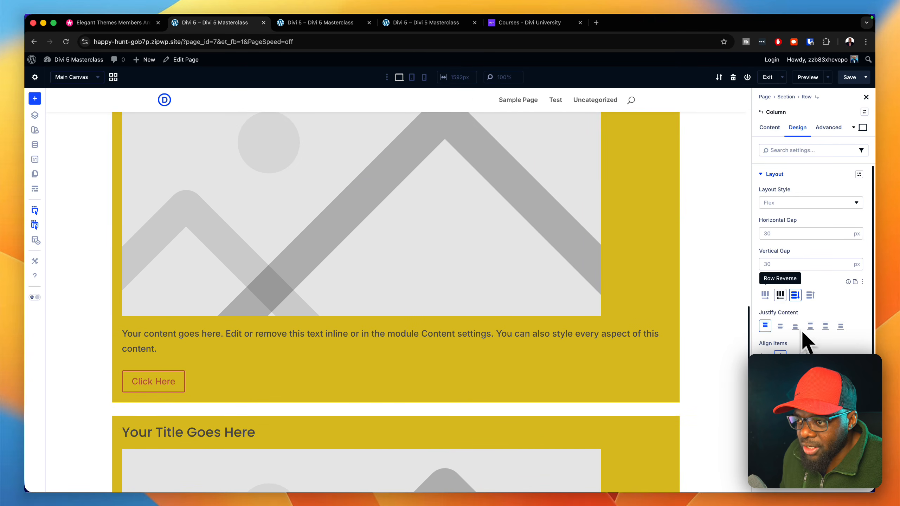
scroll(631, 321, down, 6)
scroll(623, 318, up, 2)
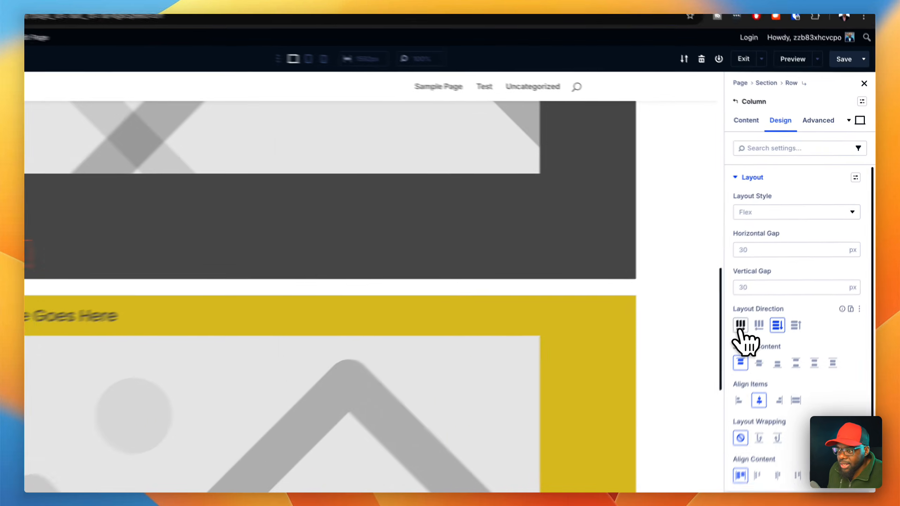
- Set the column's layout direction back to Row and delete the last yellow Group
click(740, 326)
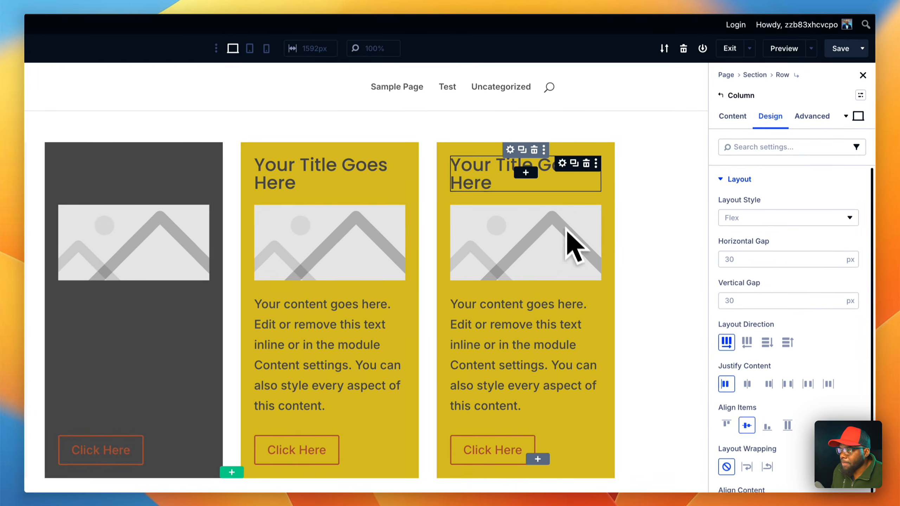
click(535, 151)
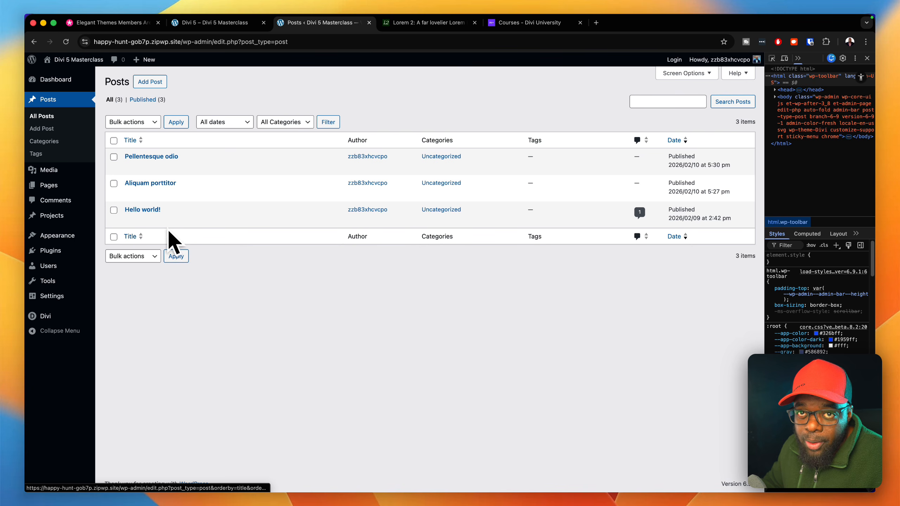
- Turn on Loop Element for the gray Group and delete both pink Groups from the column
click(244, 23)
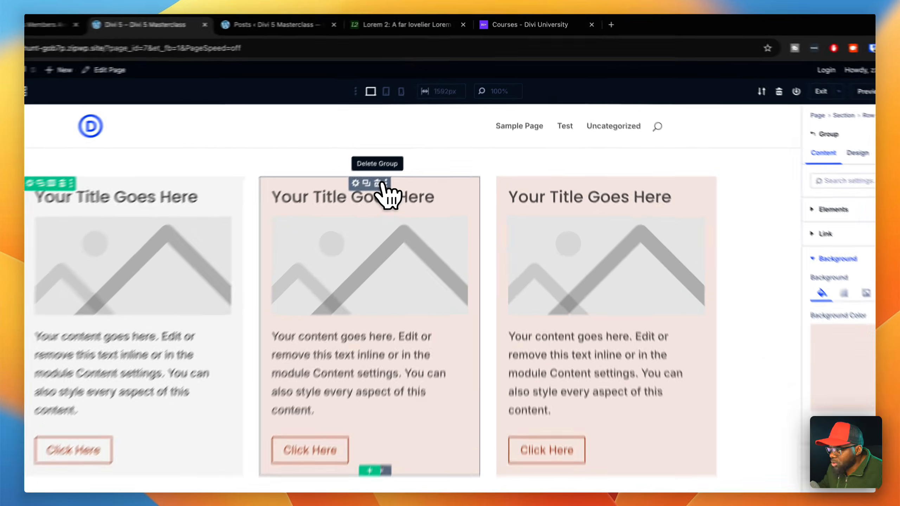
click(405, 152)
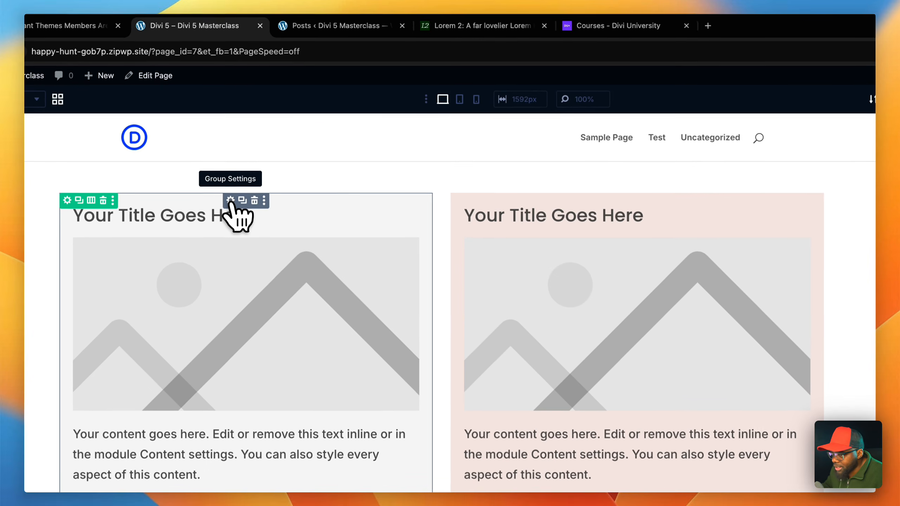
click(230, 200)
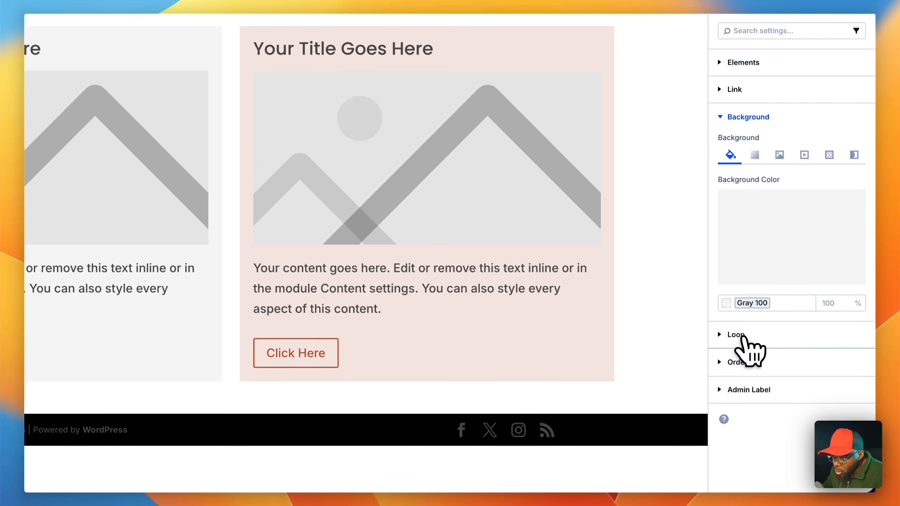
click(744, 468)
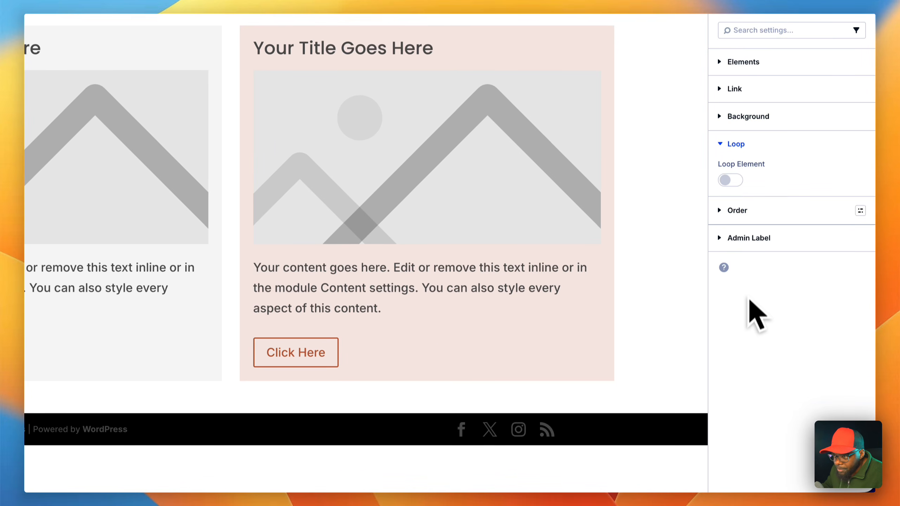
click(741, 183)
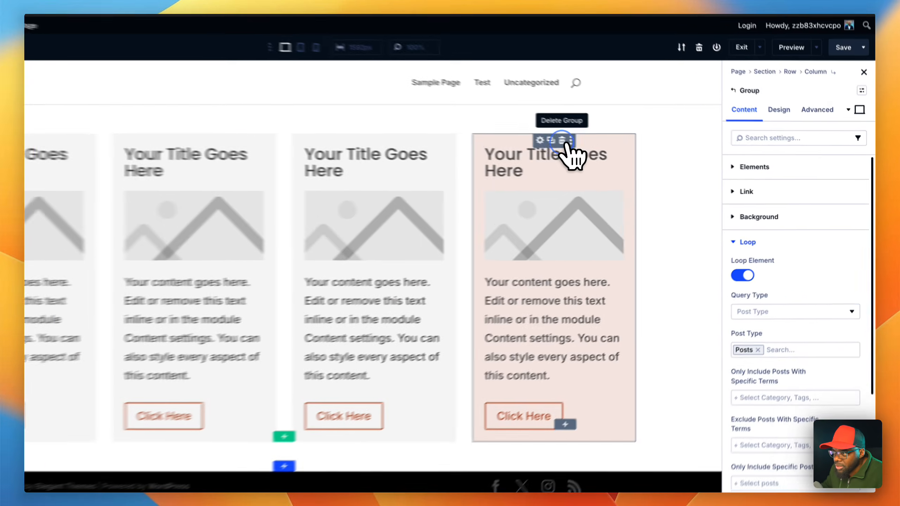
click(623, 151)
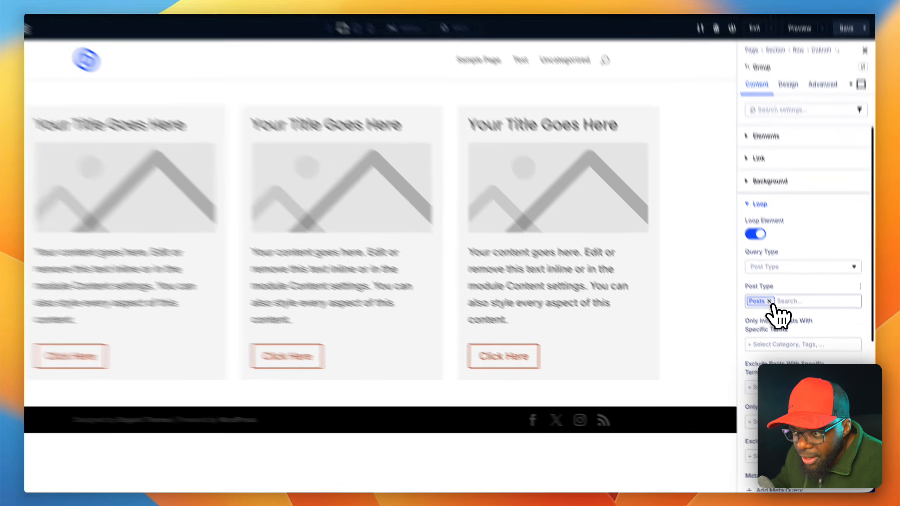
- Clear the loop's Post Type, browse the available post types and select Posts again
click(781, 321)
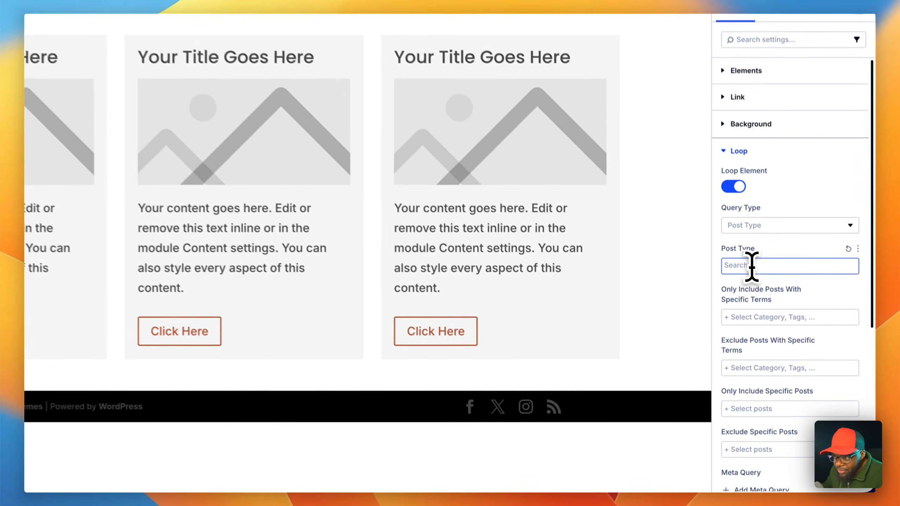
scroll(804, 313, down, 1)
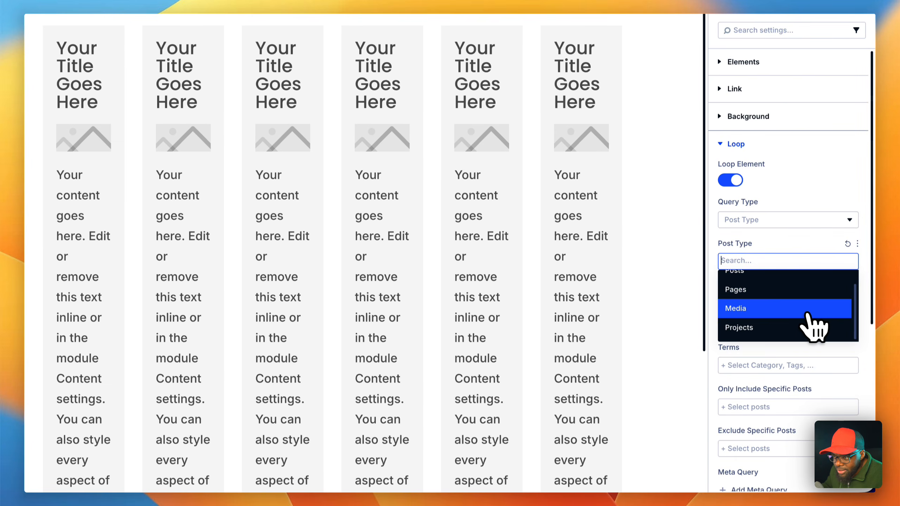
scroll(808, 315, up, 1)
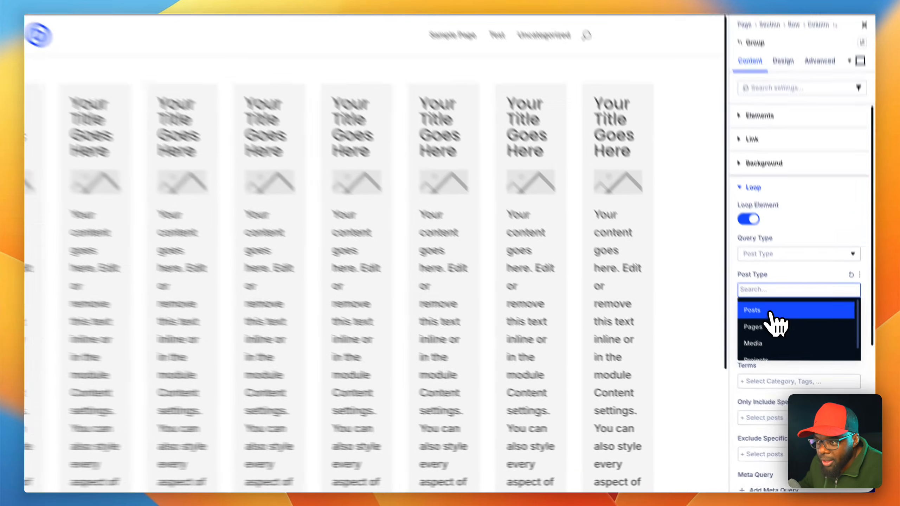
click(791, 338)
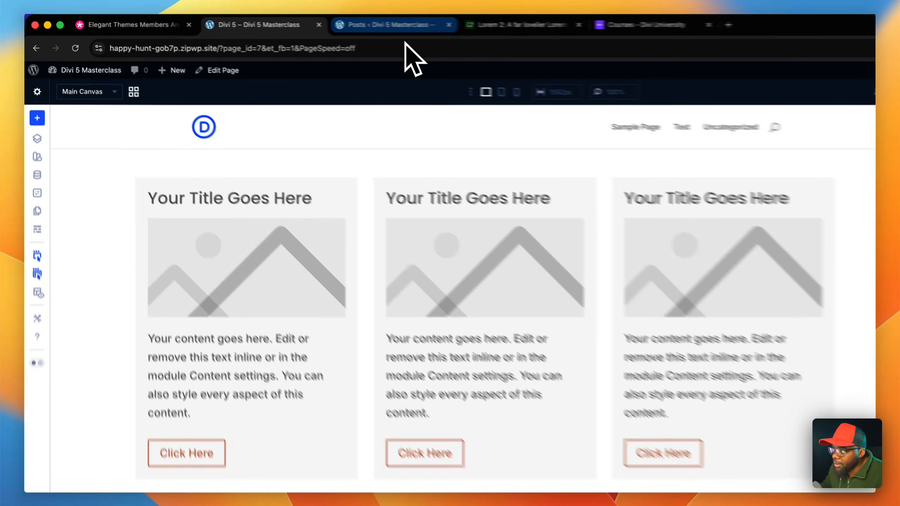
- Examine the published posts in the WordPress posts list and review the Group's loop filter and ordering options
click(330, 22)
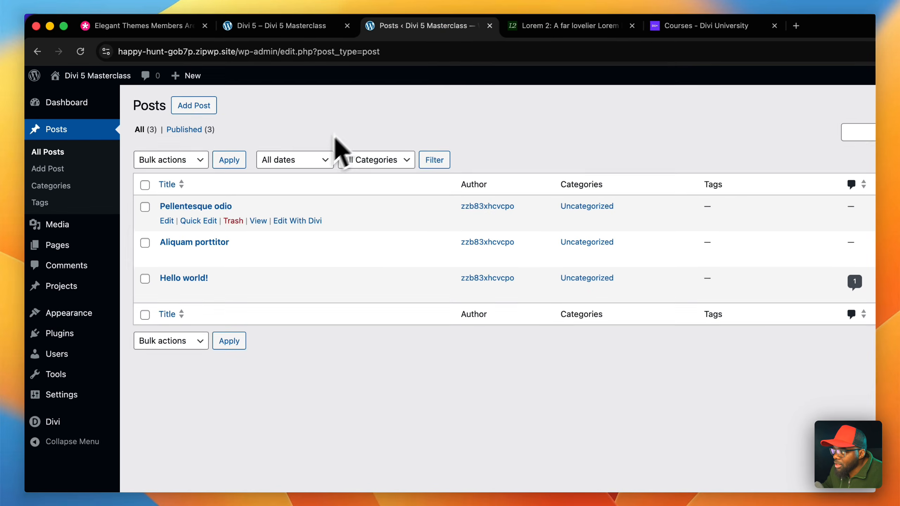
key(super+alt+i)
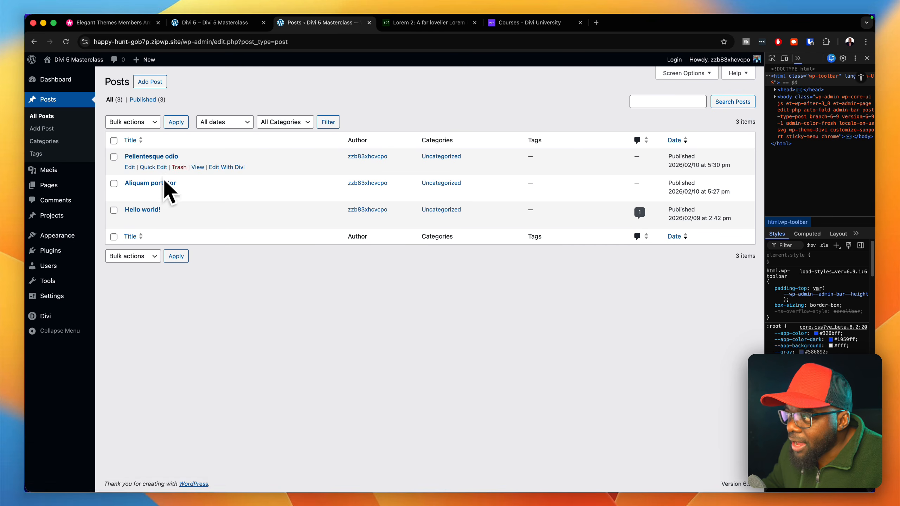
click(227, 23)
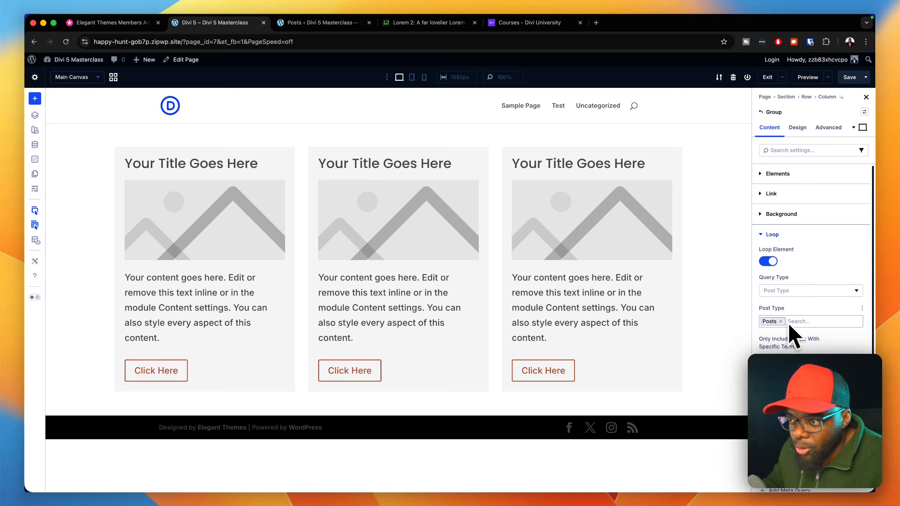
scroll(801, 328, down, 8)
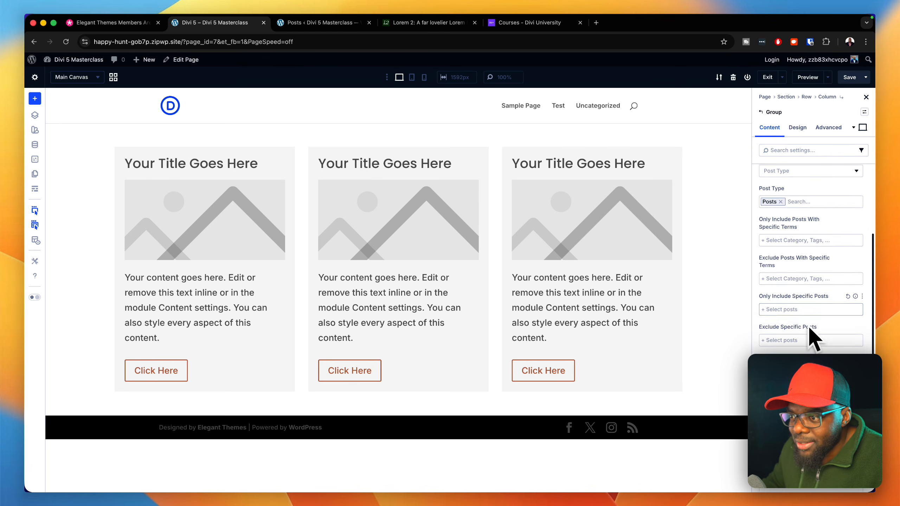
scroll(810, 327, down, 3)
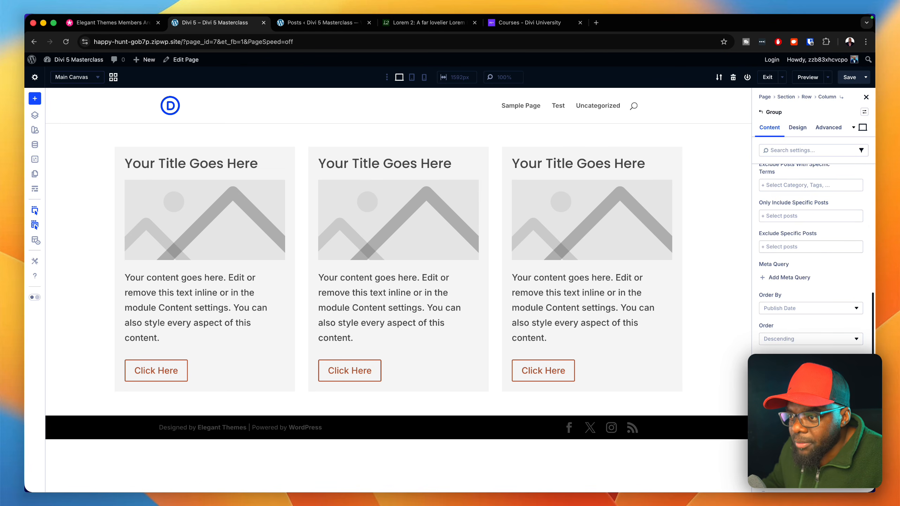
scroll(812, 277, up, 3)
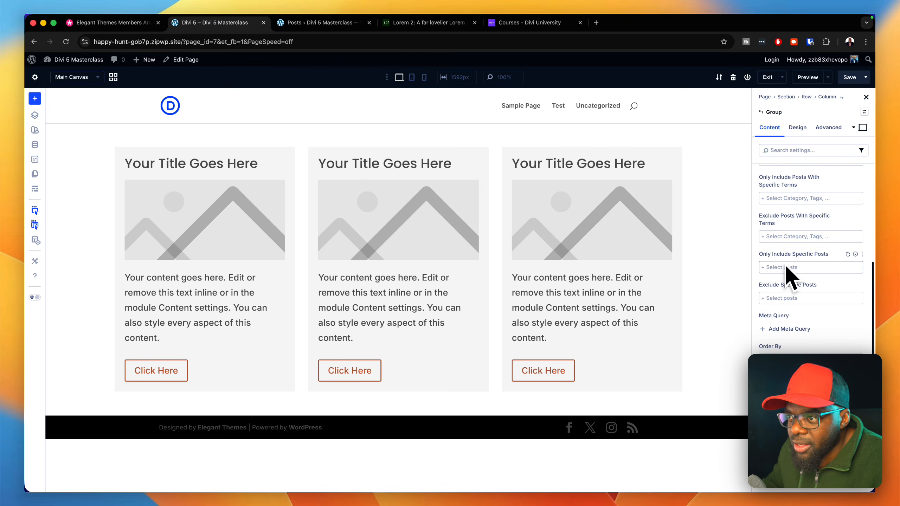
scroll(796, 223, up, 6)
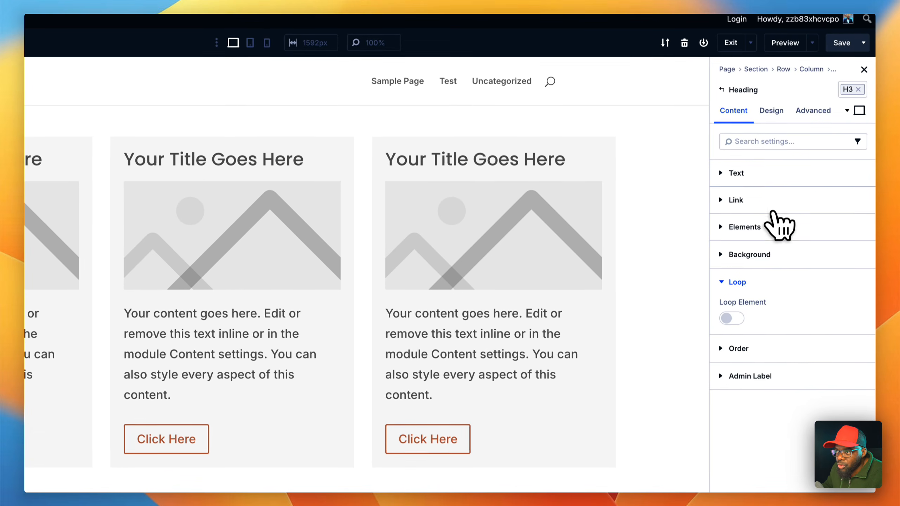
- Set the looped Group's Heading to the Loop Post Title dynamic content and compare the titles with the WordPress posts list
click(768, 173)
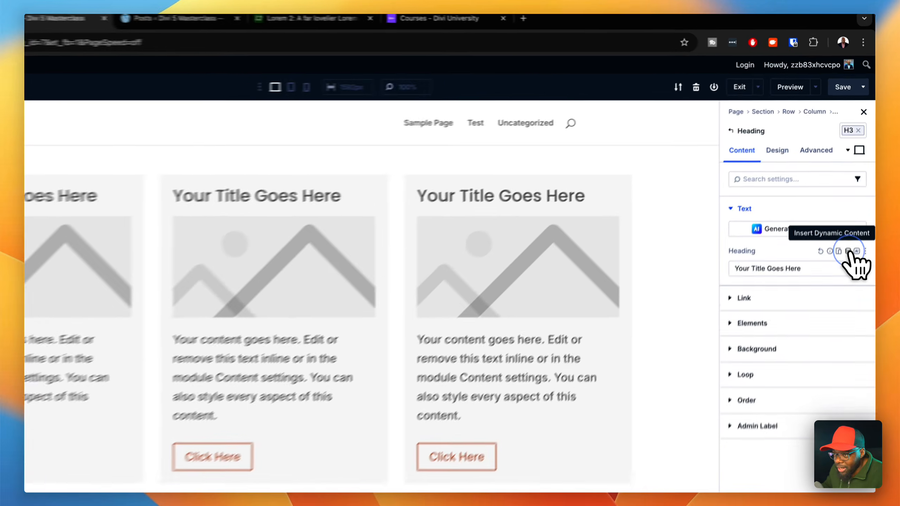
click(854, 208)
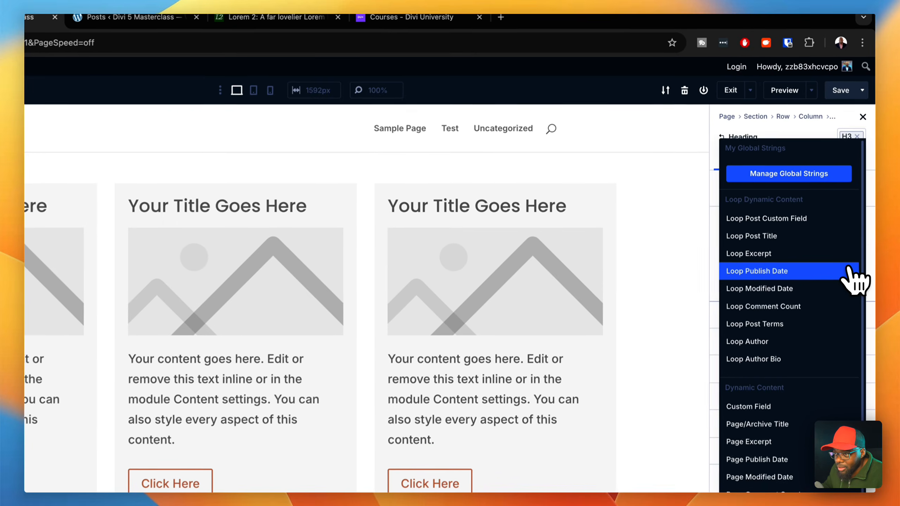
click(802, 245)
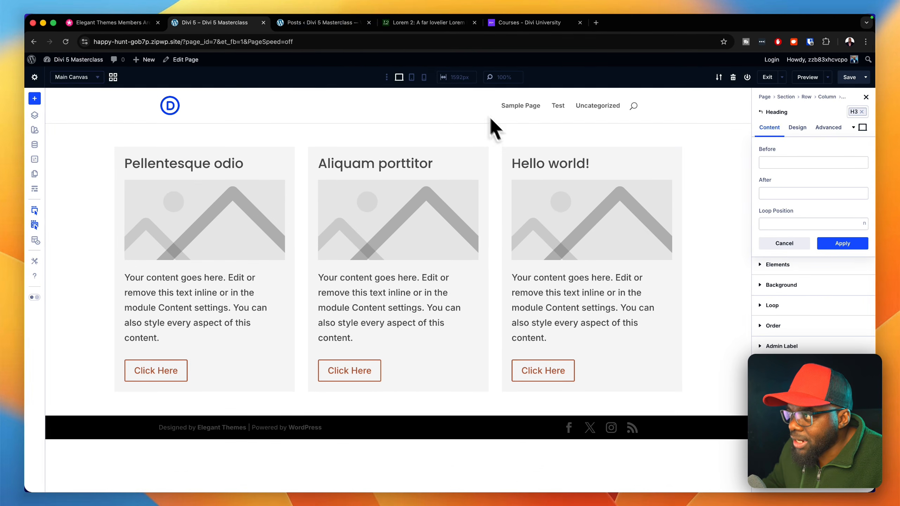
click(356, 23)
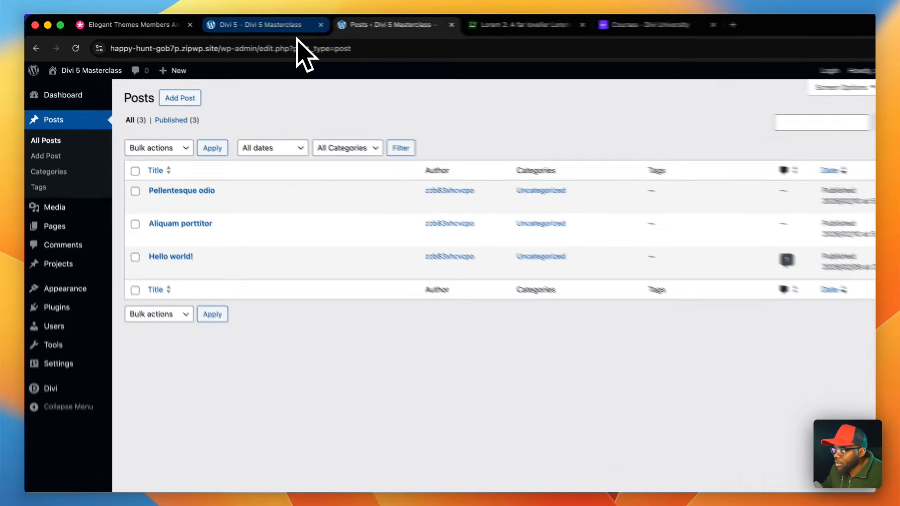
click(223, 23)
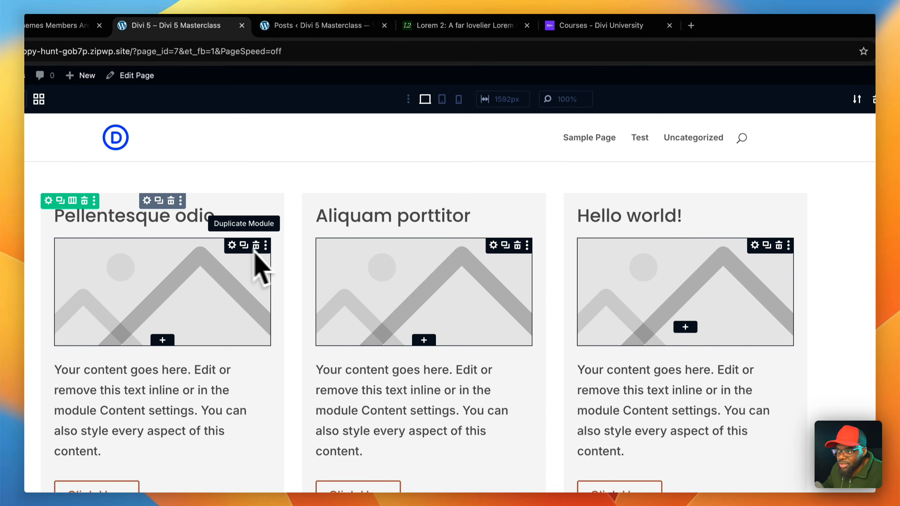
- Set the looped Group's Image to the Loop Featured Image dynamic content
click(254, 250)
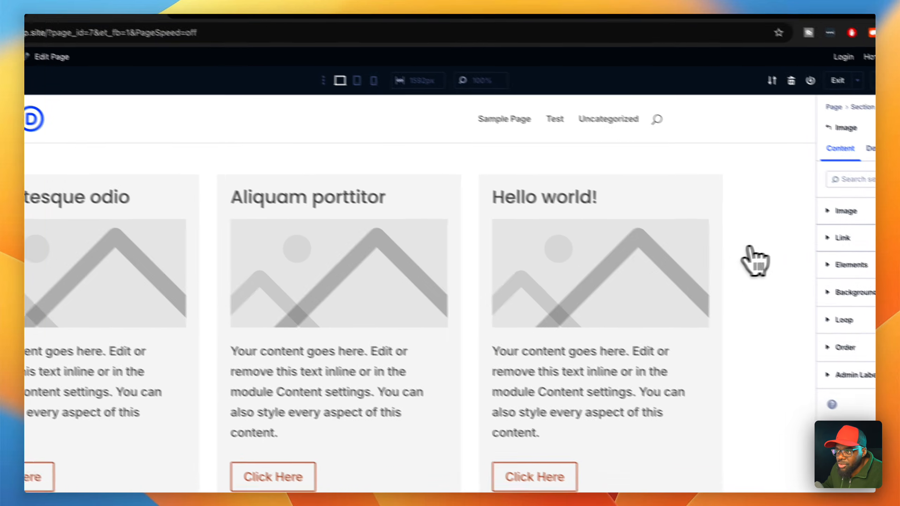
click(766, 193)
mouse_move(856, 235)
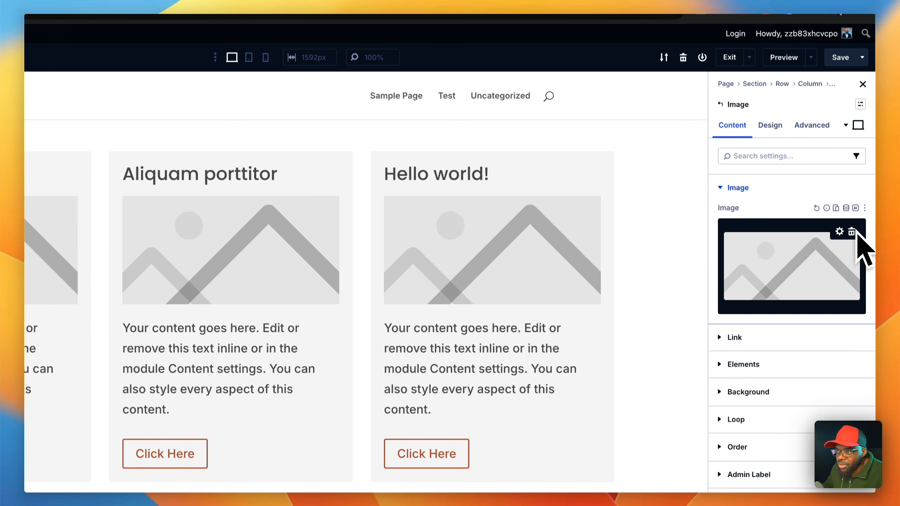
click(846, 208)
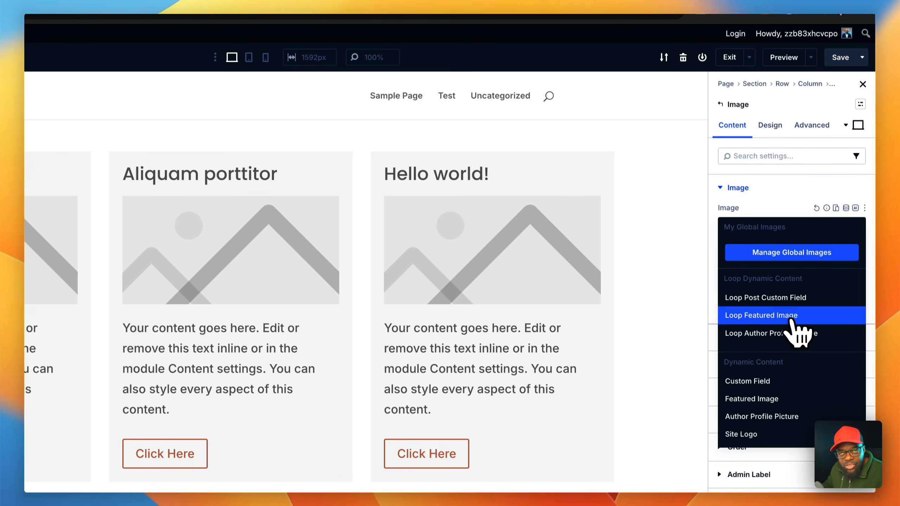
click(761, 315)
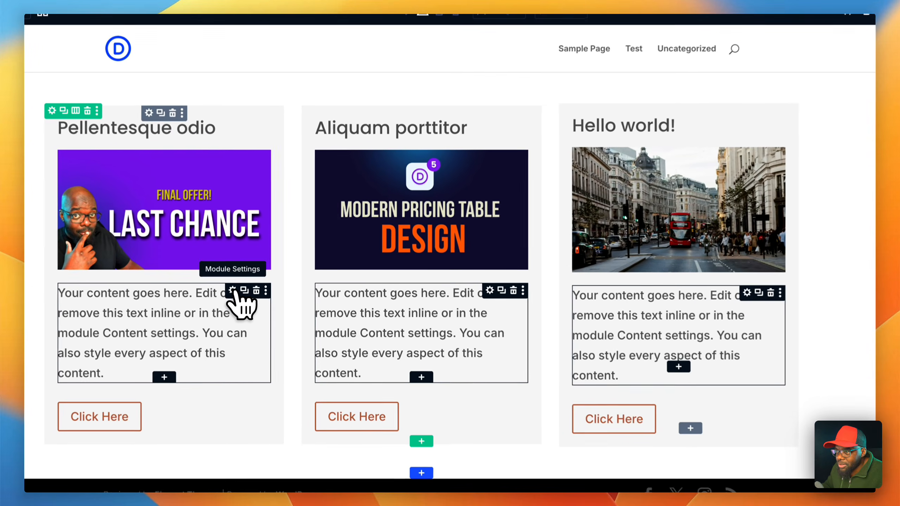
- Set the looped Group's Text body to the Loop Excerpt dynamic content, limited to 14 words
click(231, 292)
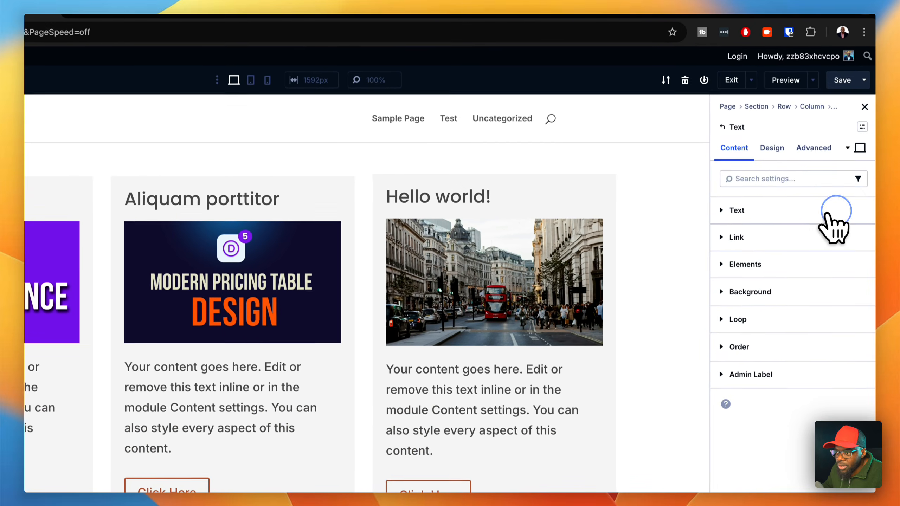
click(834, 212)
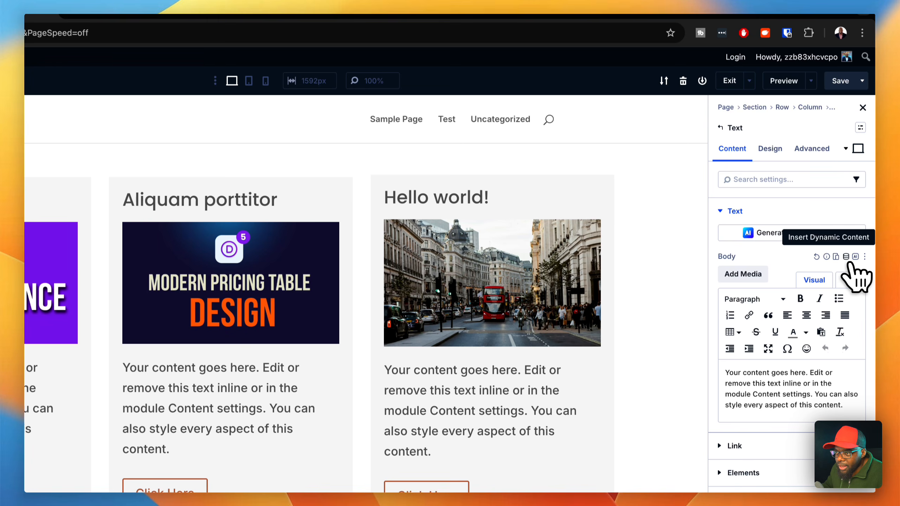
click(846, 257)
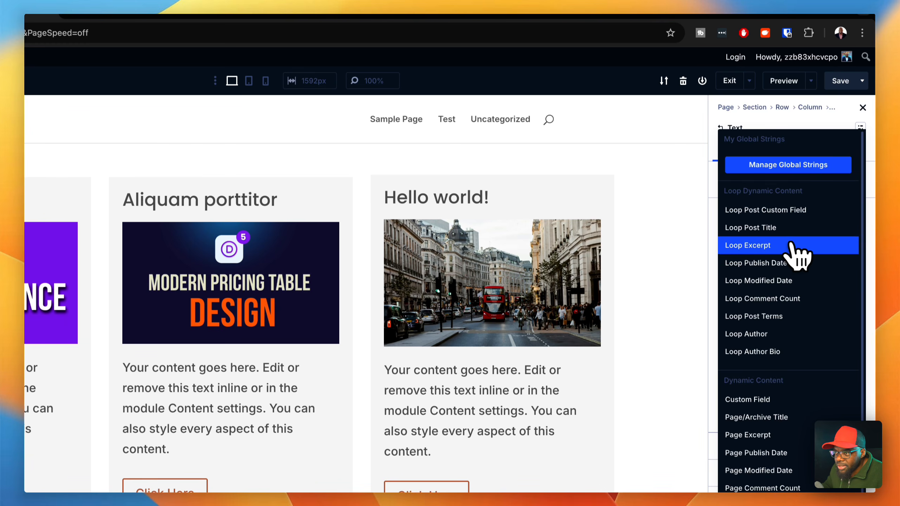
click(779, 245)
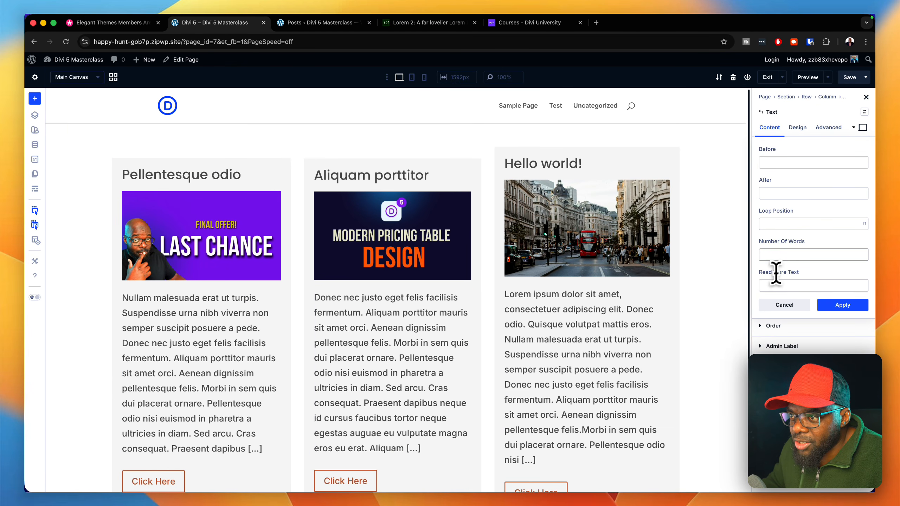
click(787, 255)
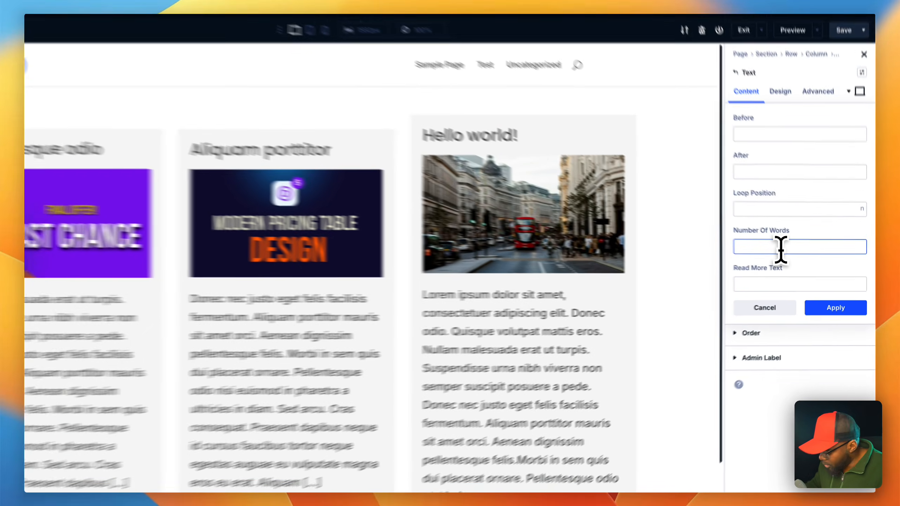
text(14)
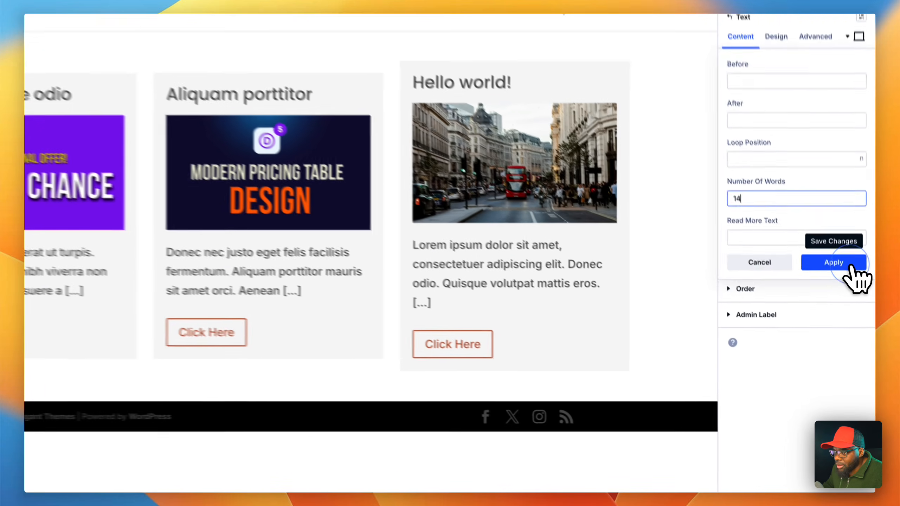
click(856, 307)
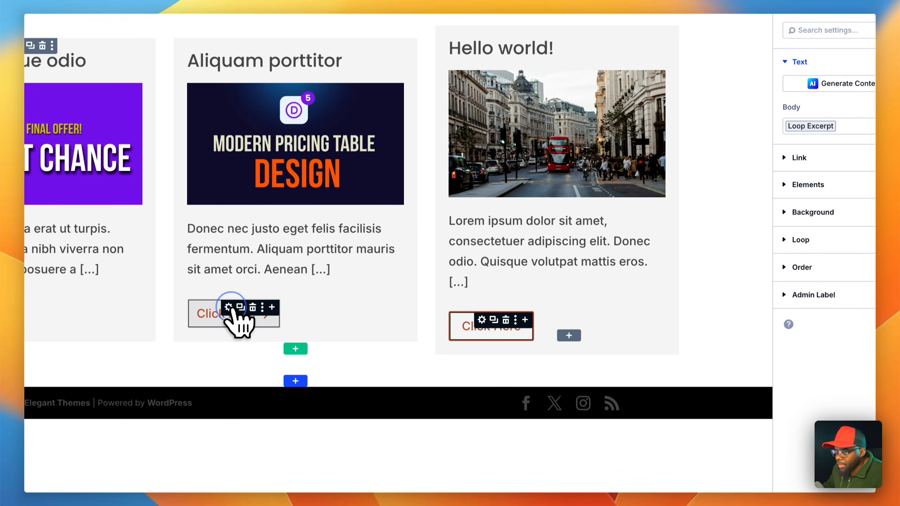
- Set the looped Group's Button link URL to the Loop Link dynamic content and save the page
click(230, 307)
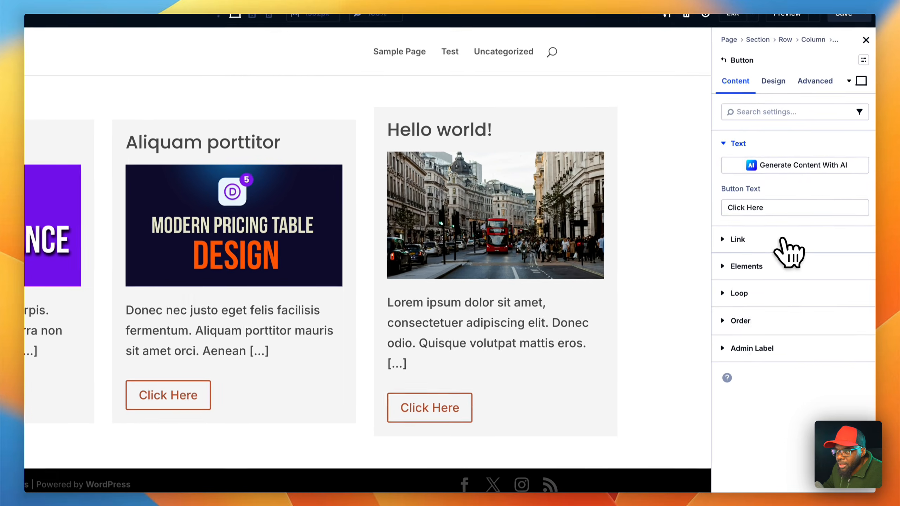
click(781, 240)
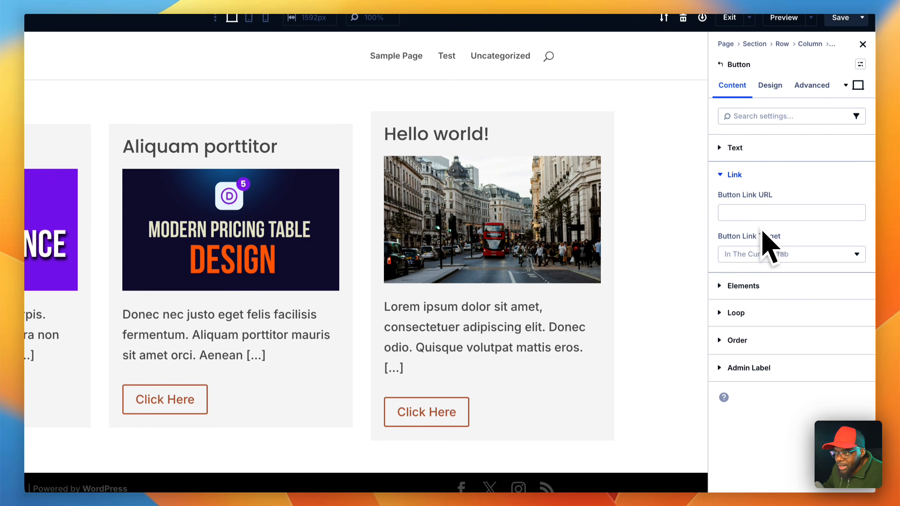
click(856, 195)
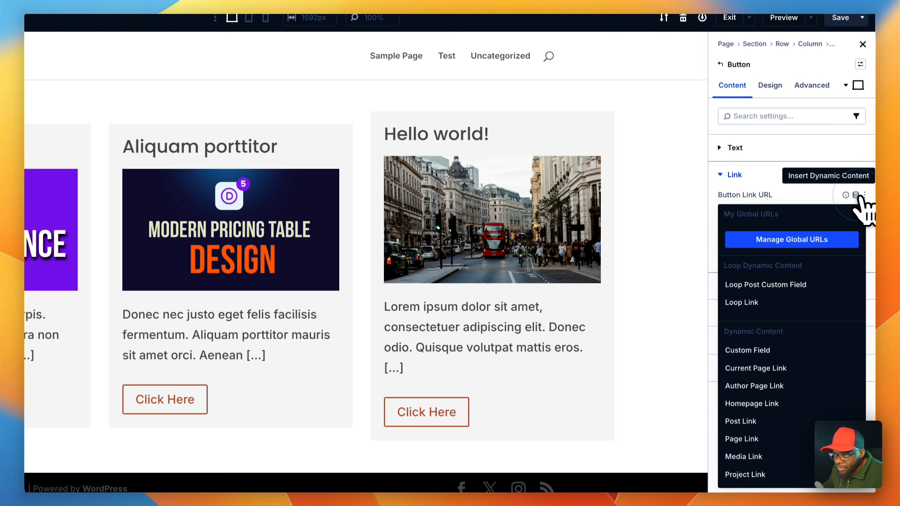
click(772, 305)
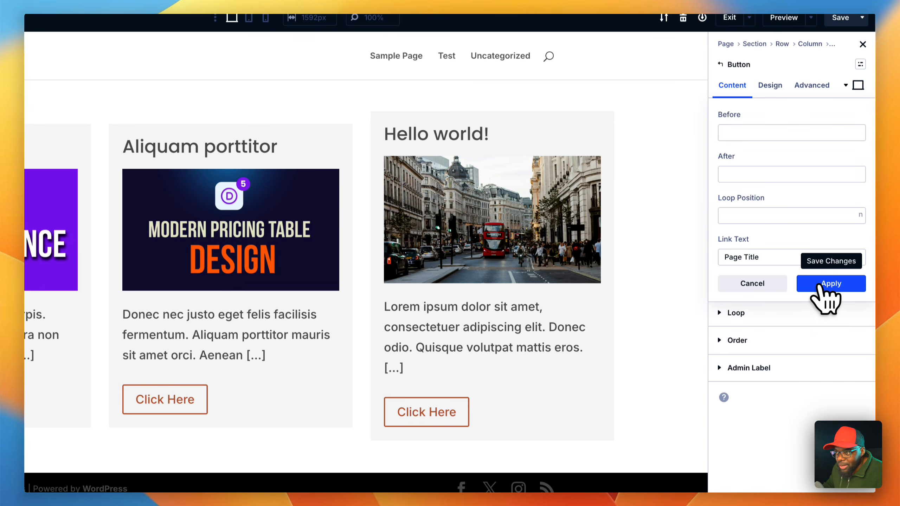
click(826, 284)
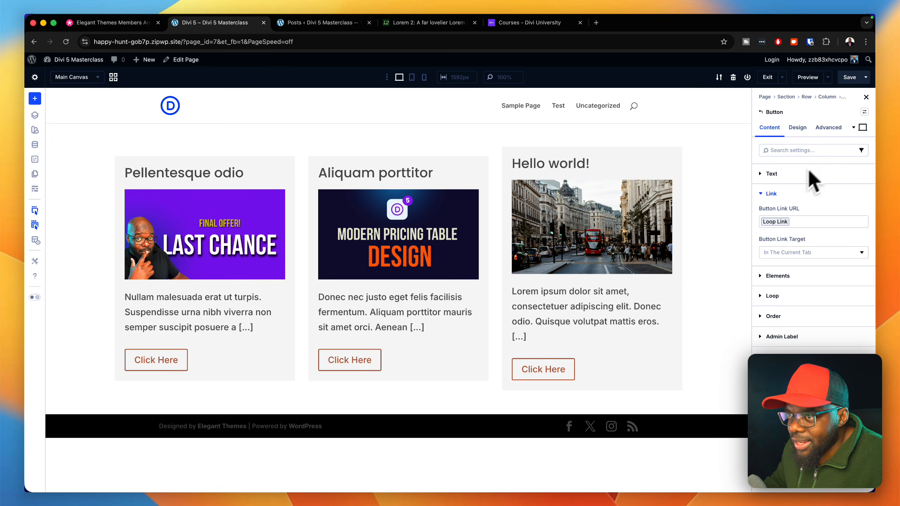
click(854, 78)
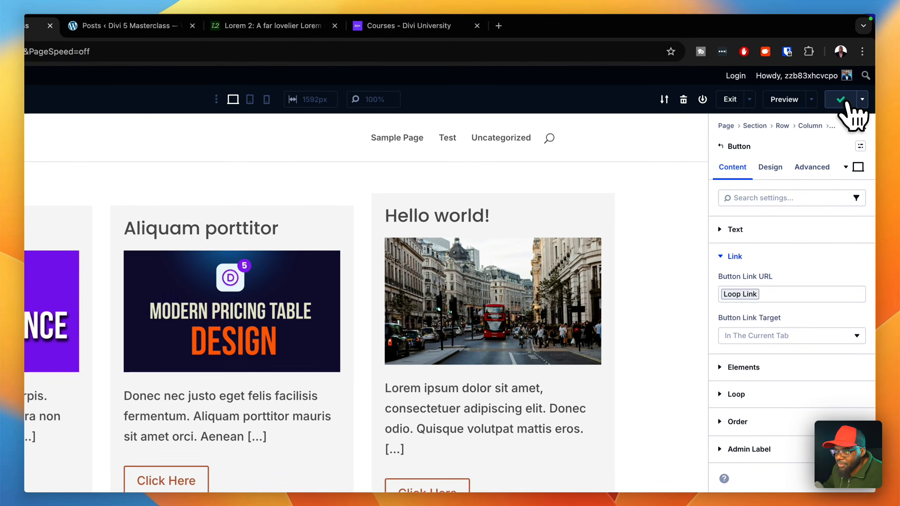
- Preview the page on the front end and open the Pellentesque odio post through its card button
click(811, 99)
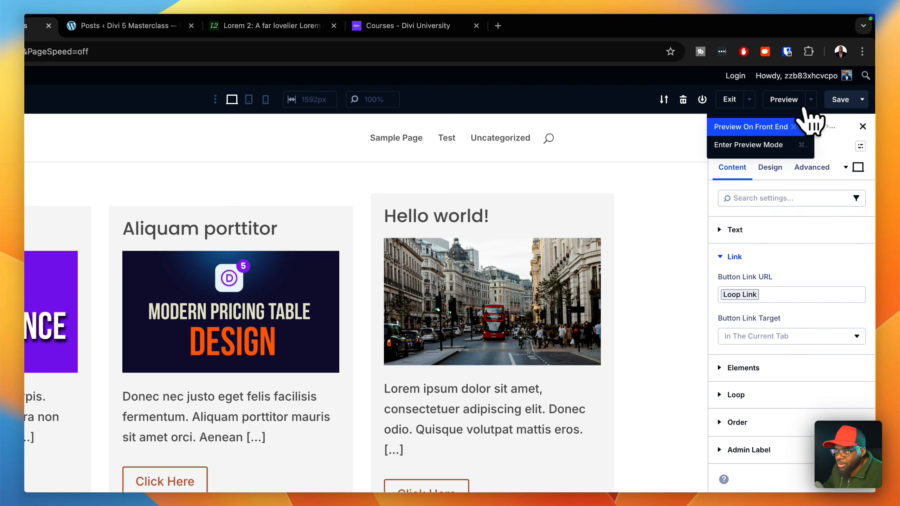
click(781, 127)
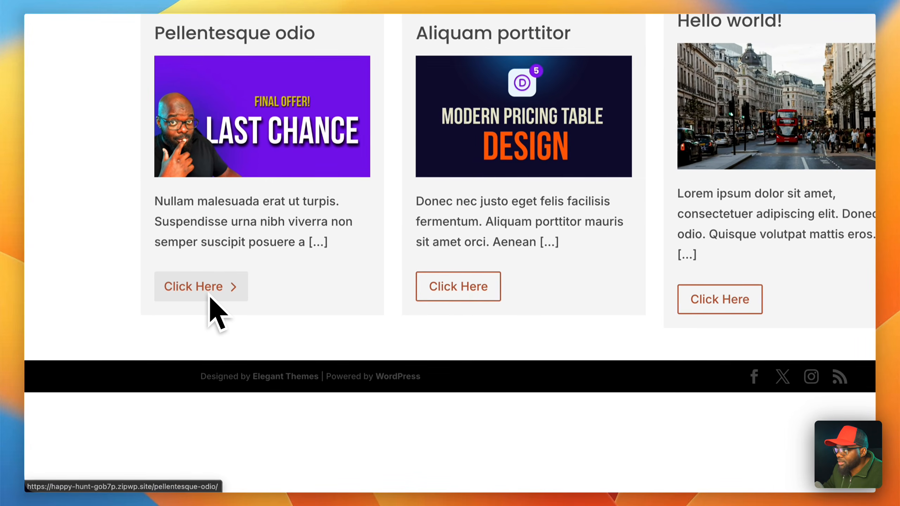
click(210, 297)
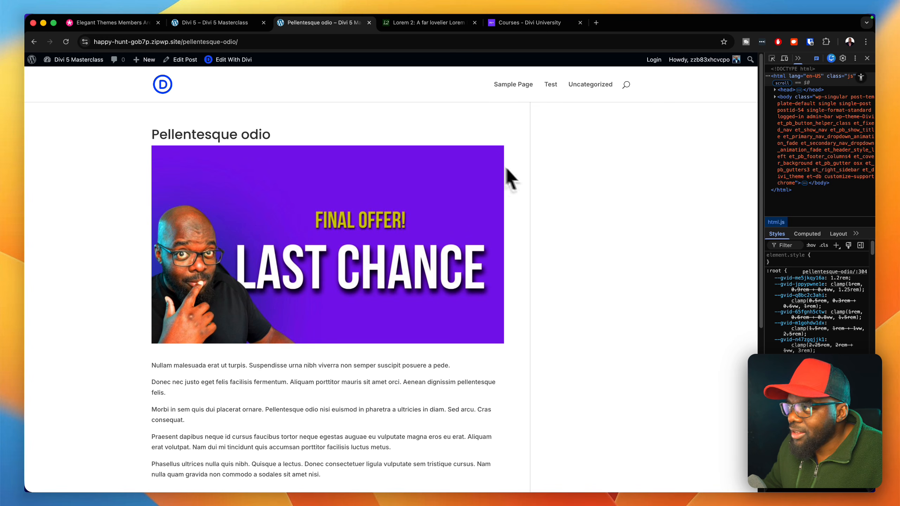
- Return to the page builder tab, go to the WordPress dashboard and open the Divi Theme Builder
click(222, 24)
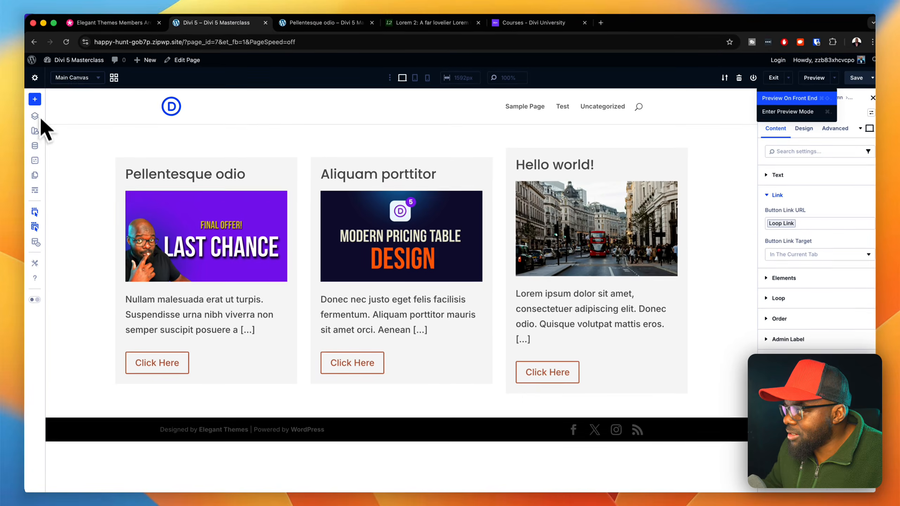
mouse_move(49, 59)
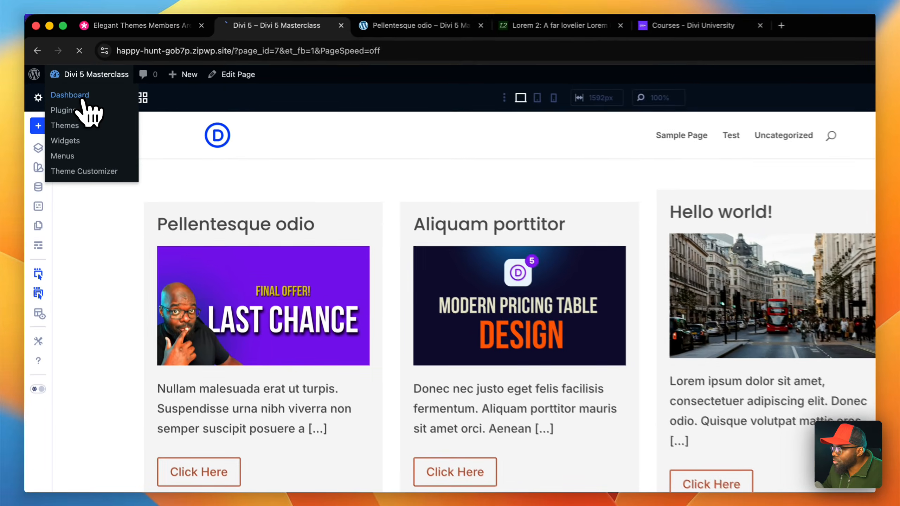
click(76, 75)
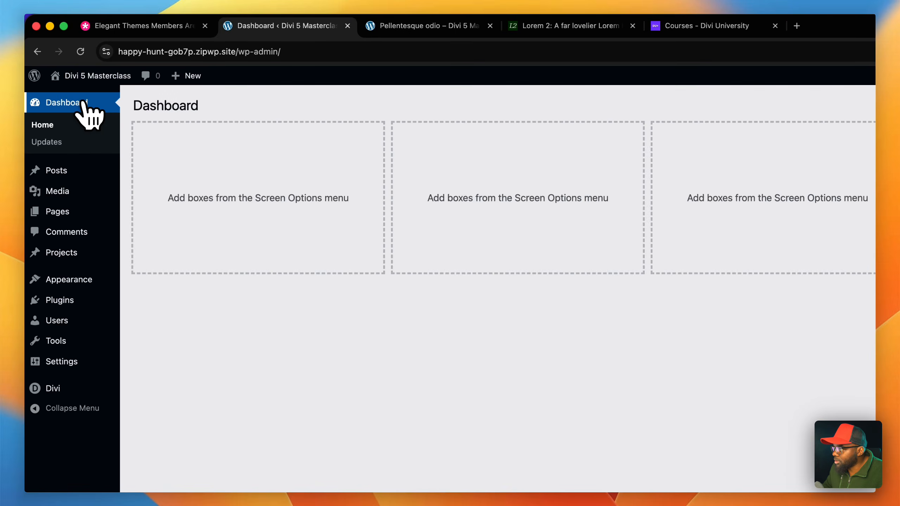
mouse_move(65, 393)
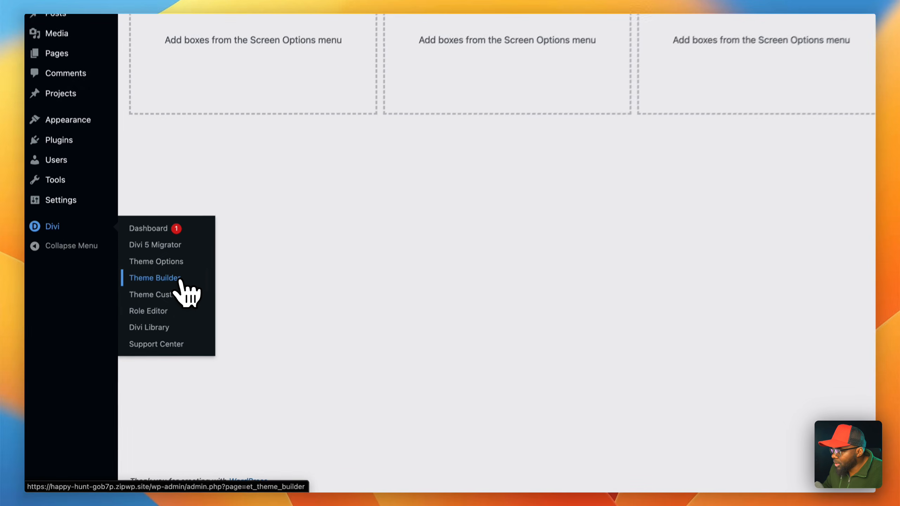
click(180, 280)
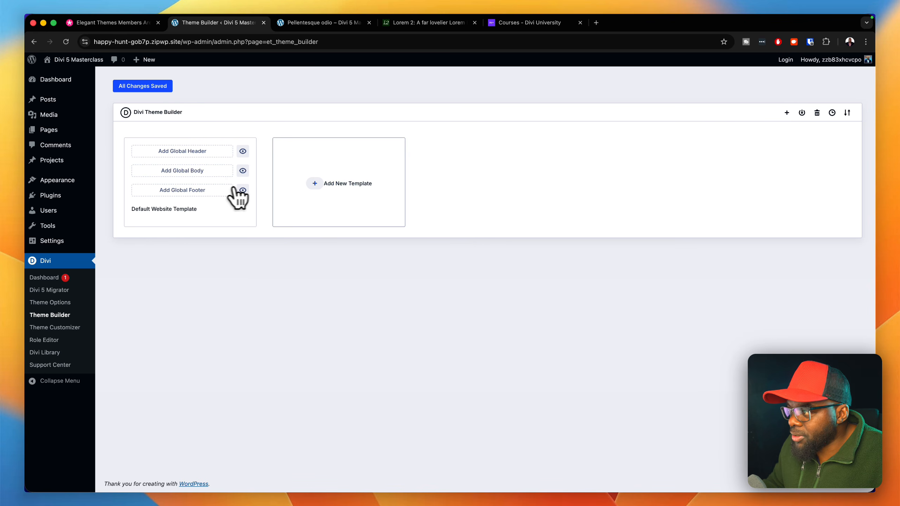
- Create a new Theme Builder template assigned to All Posts
click(315, 183)
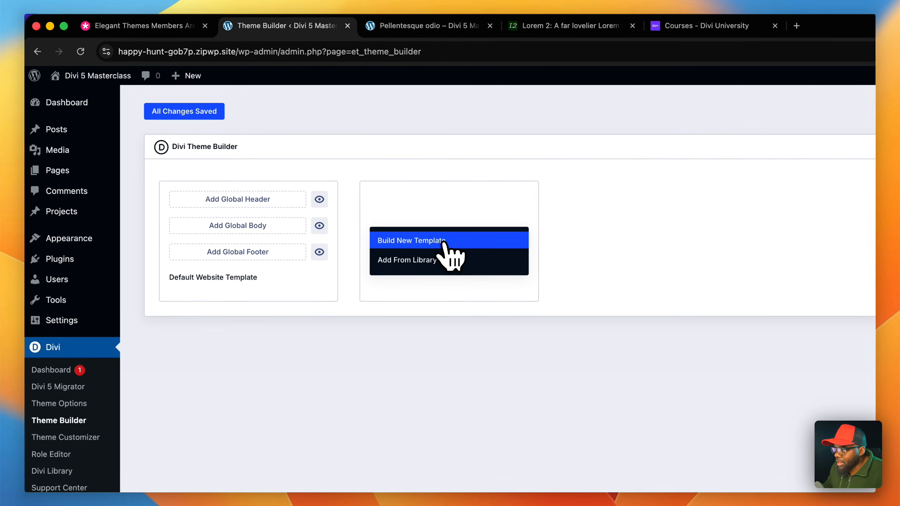
click(337, 195)
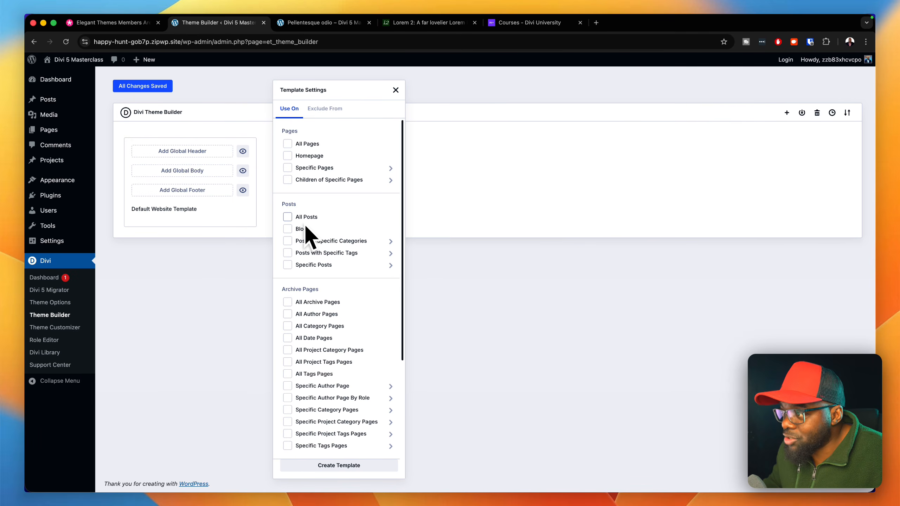
click(287, 217)
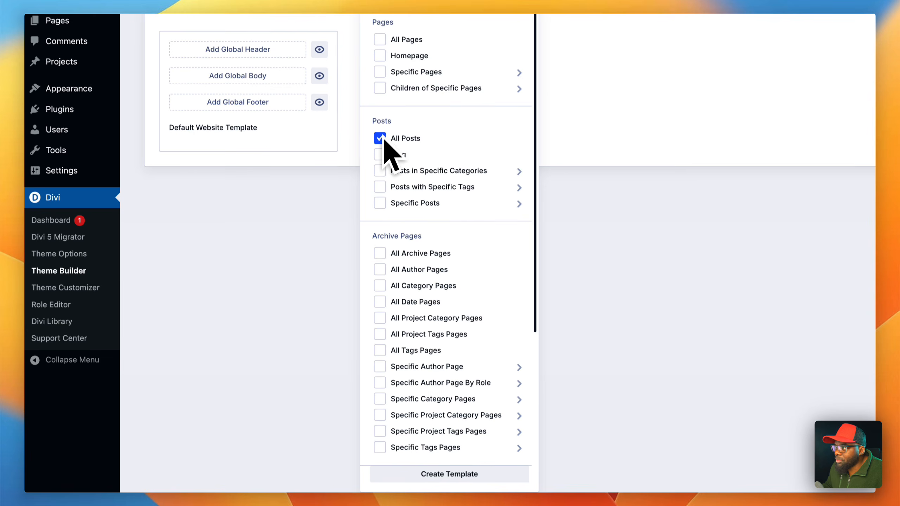
scroll(461, 408, down, 1)
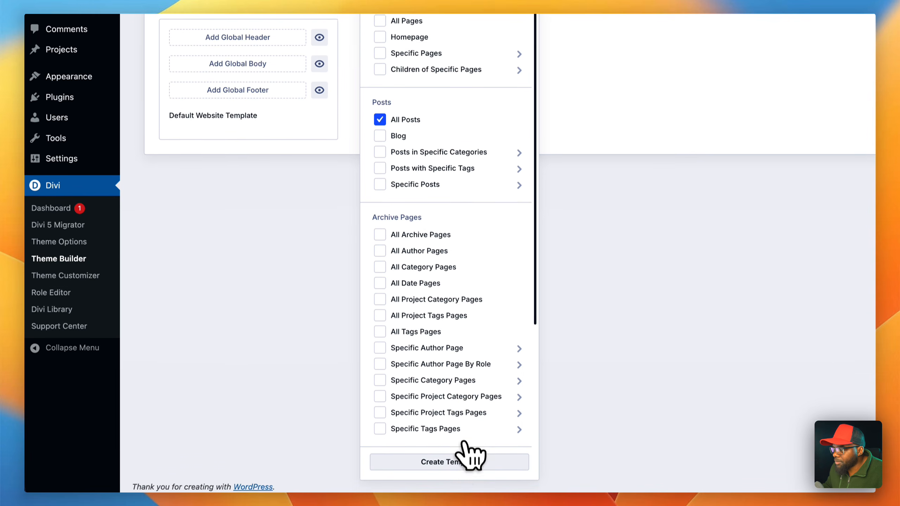
click(468, 463)
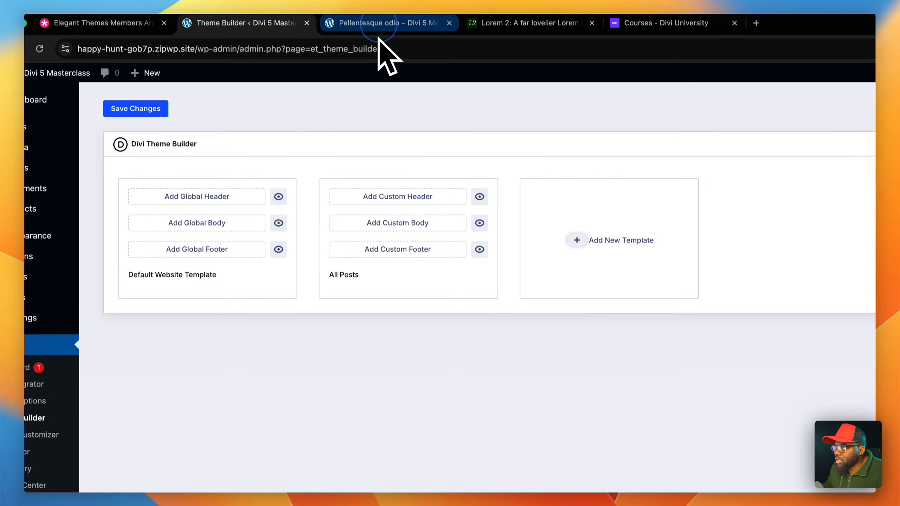
- Check the current Pellentesque odio post layout and start building a custom body for the All Posts template
click(376, 34)
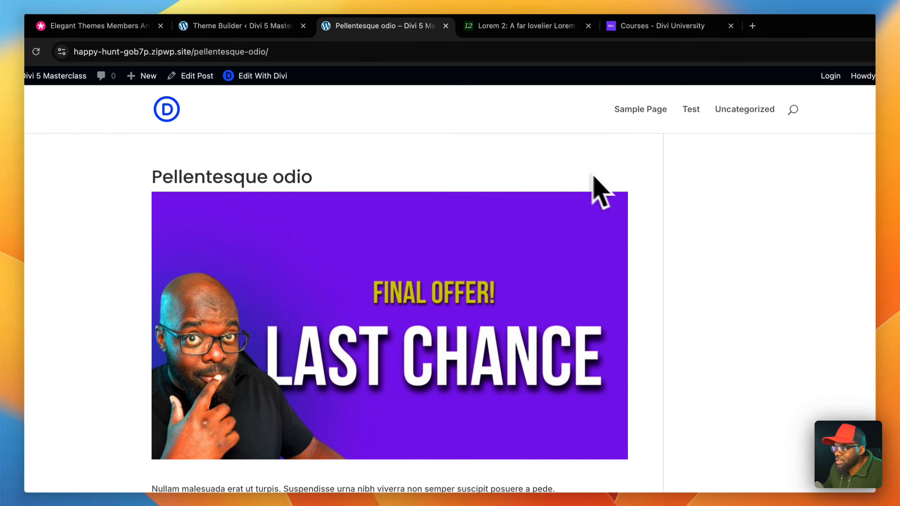
click(278, 26)
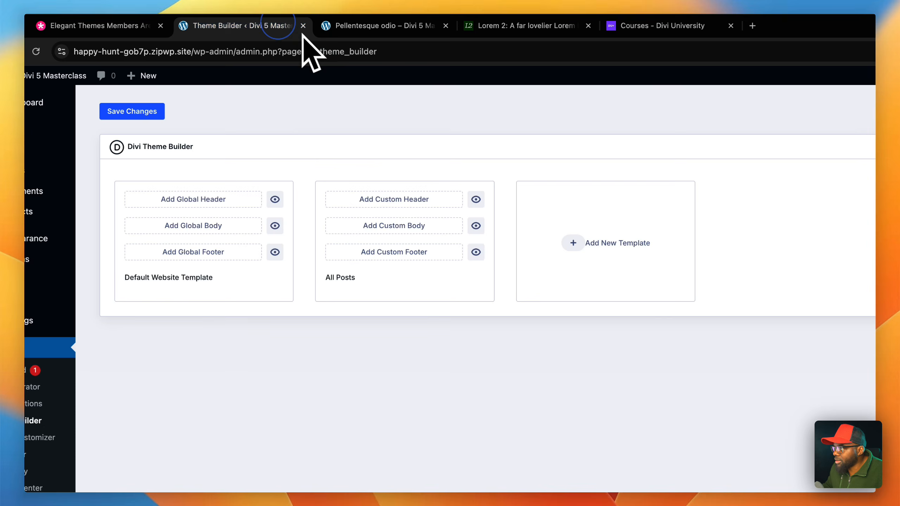
click(404, 230)
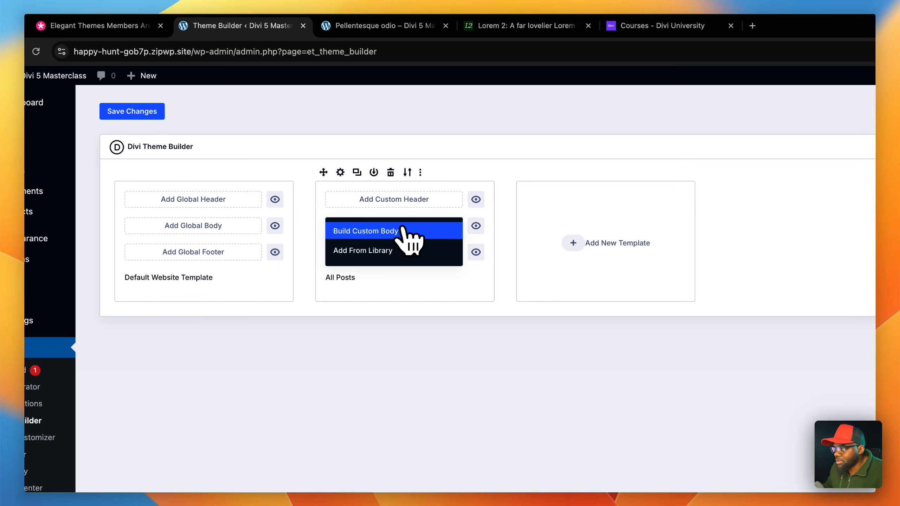
click(406, 232)
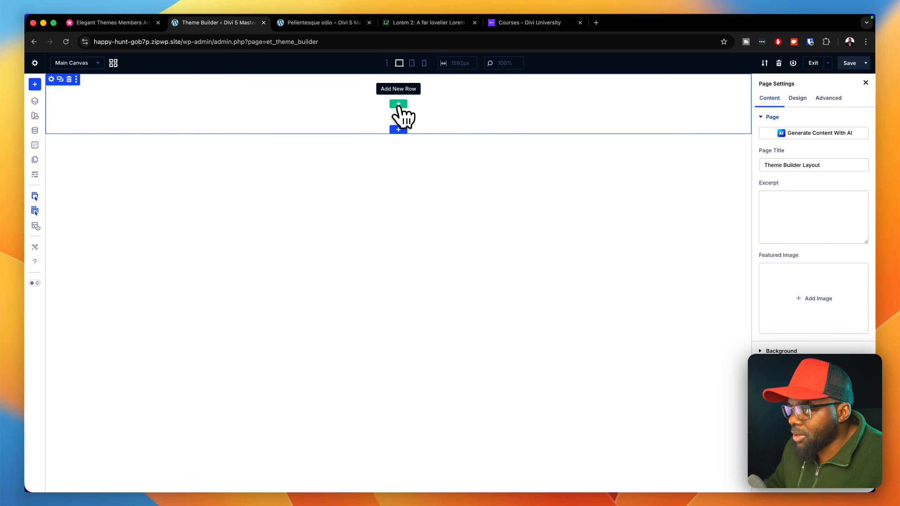
- Insert a single-column flex row with a Heading module and assign the h1 preset to the heading
click(398, 105)
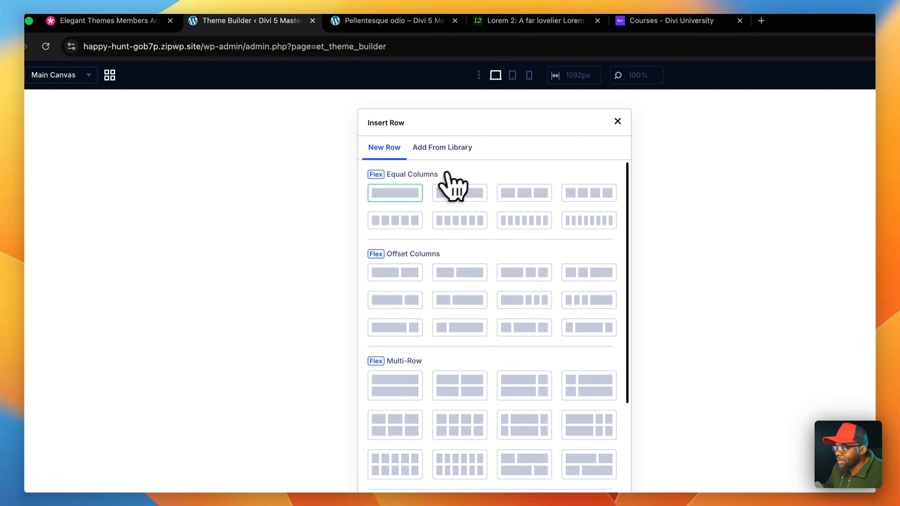
click(411, 206)
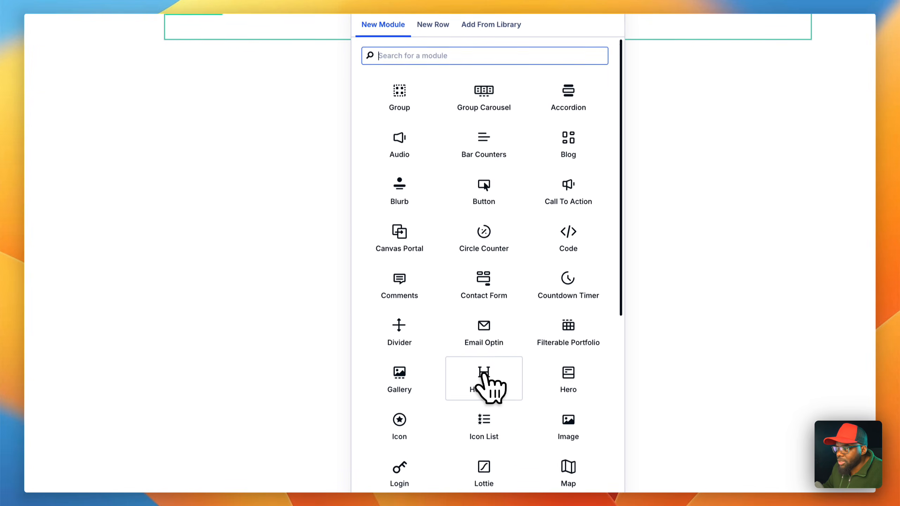
click(486, 379)
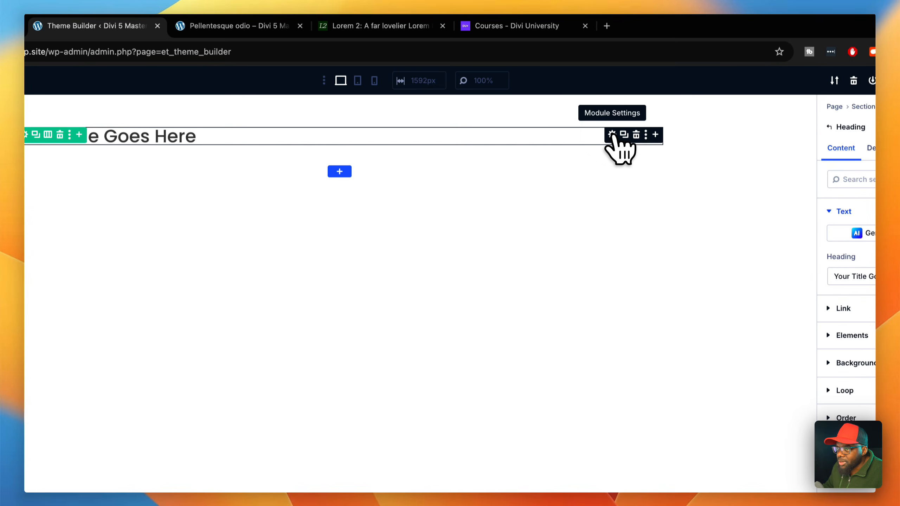
click(860, 127)
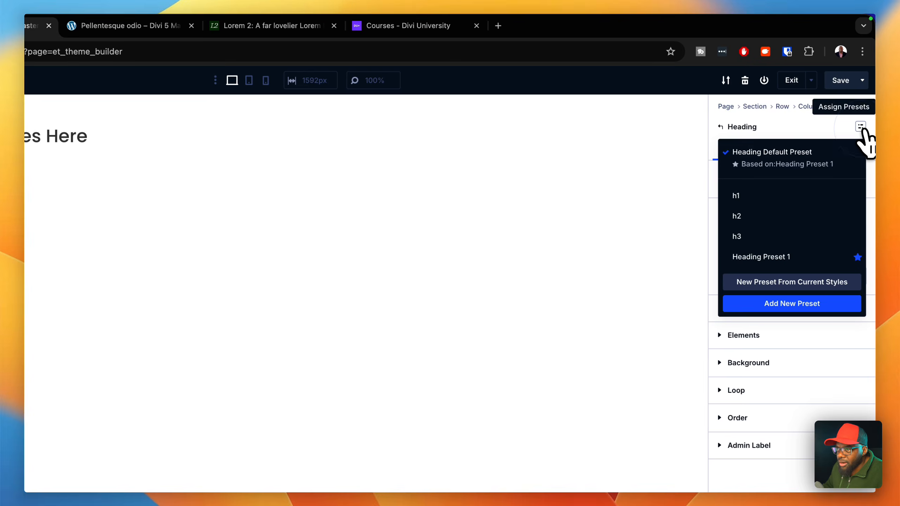
click(797, 192)
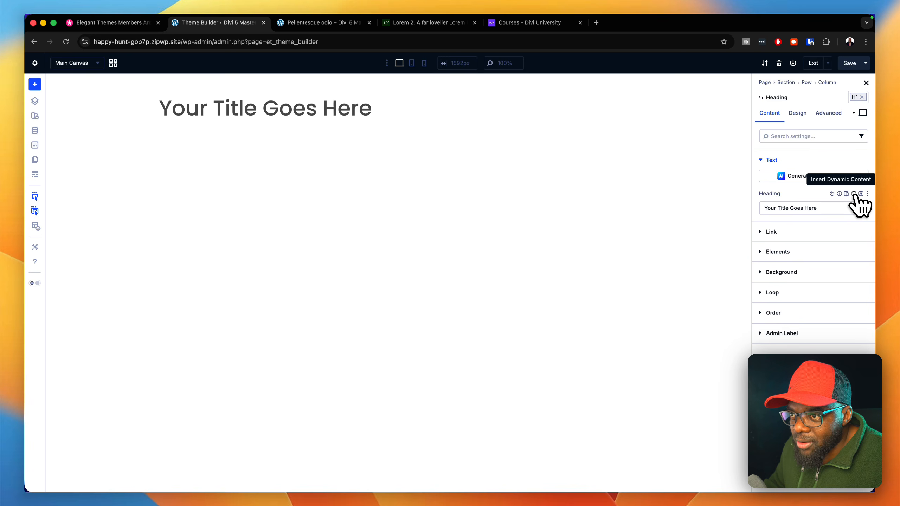
- Set the heading to the Post/Archive Title dynamic content and center its text
click(854, 194)
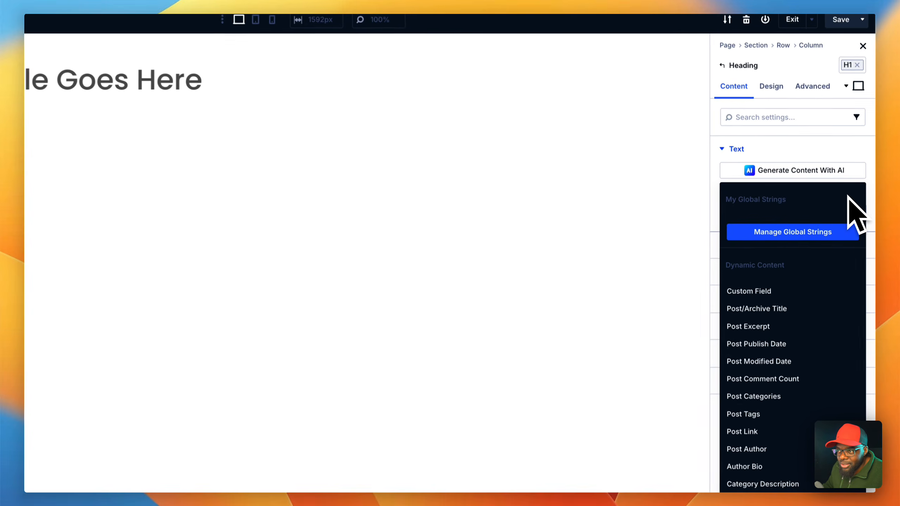
click(781, 314)
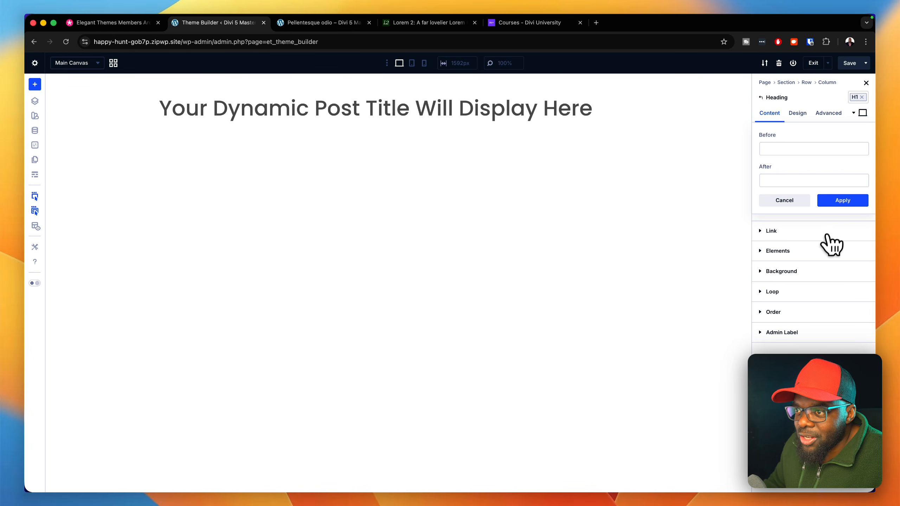
click(840, 201)
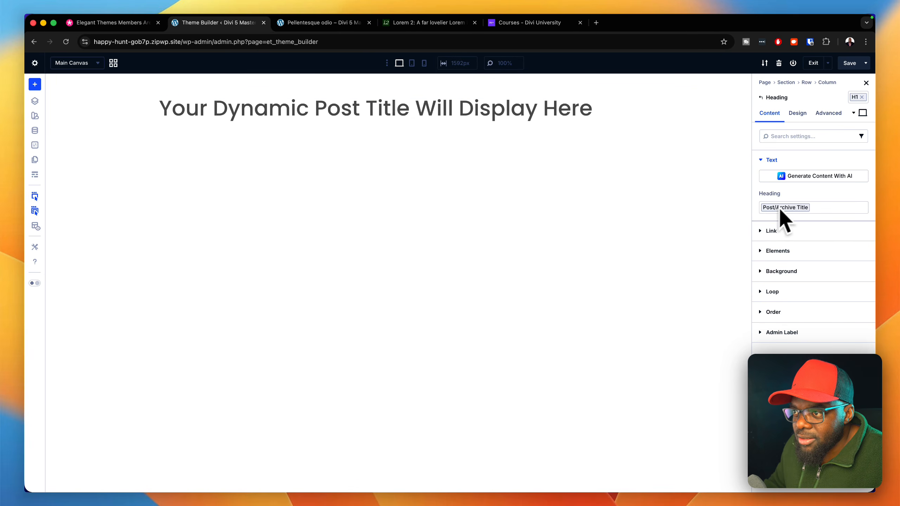
click(798, 113)
click(796, 196)
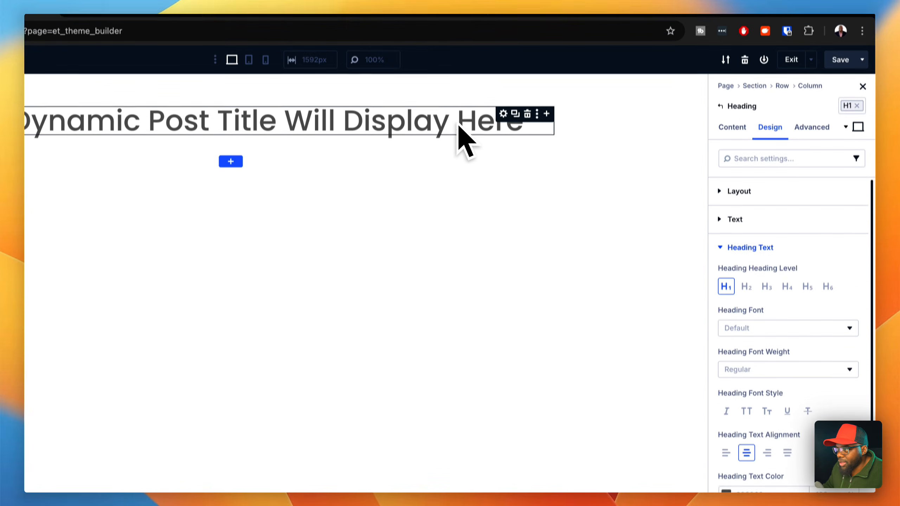
- Insert an Image module below the heading and set its image to the Featured Image dynamic content
click(547, 135)
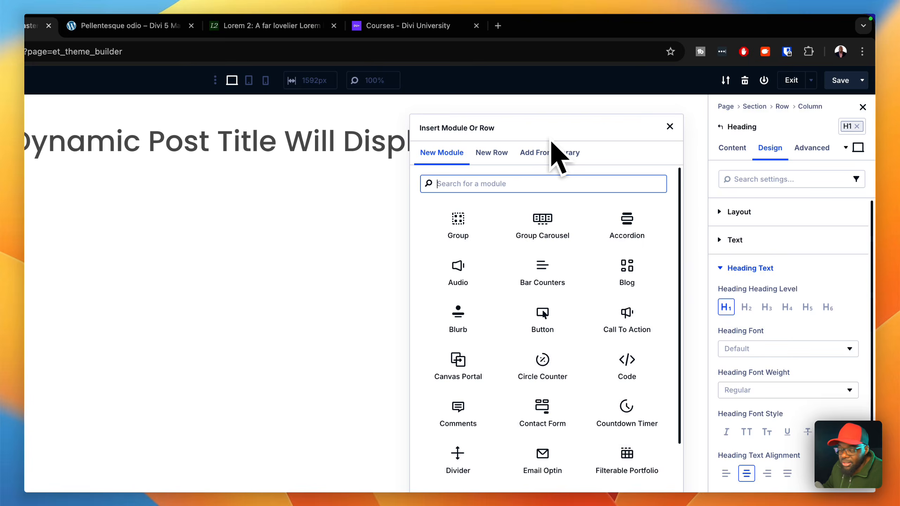
text(image)
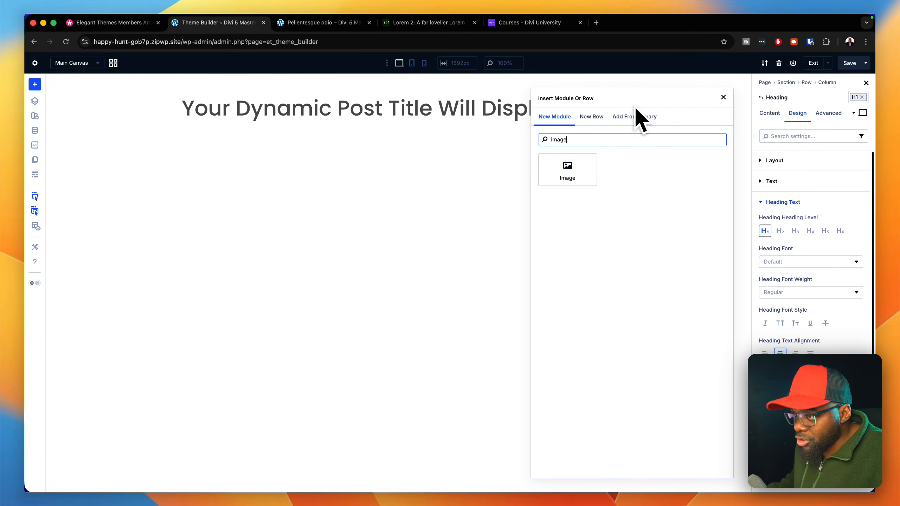
key(Return)
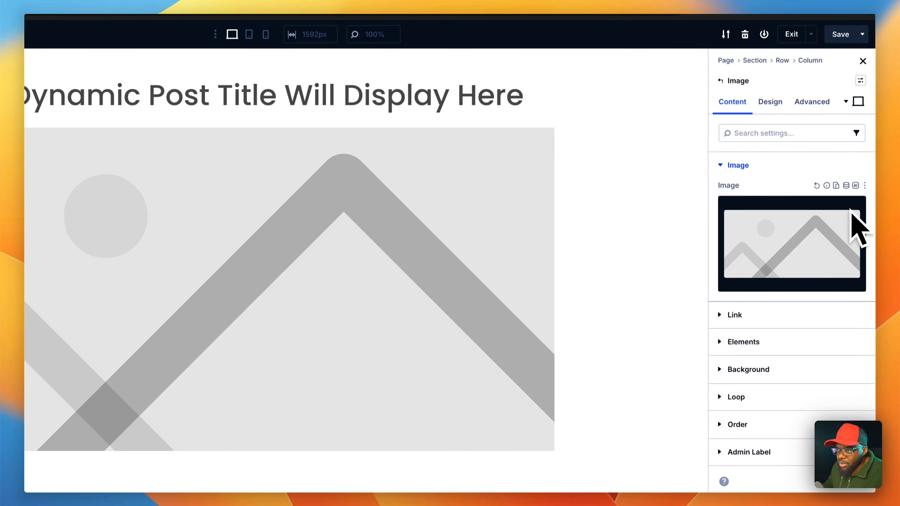
click(847, 186)
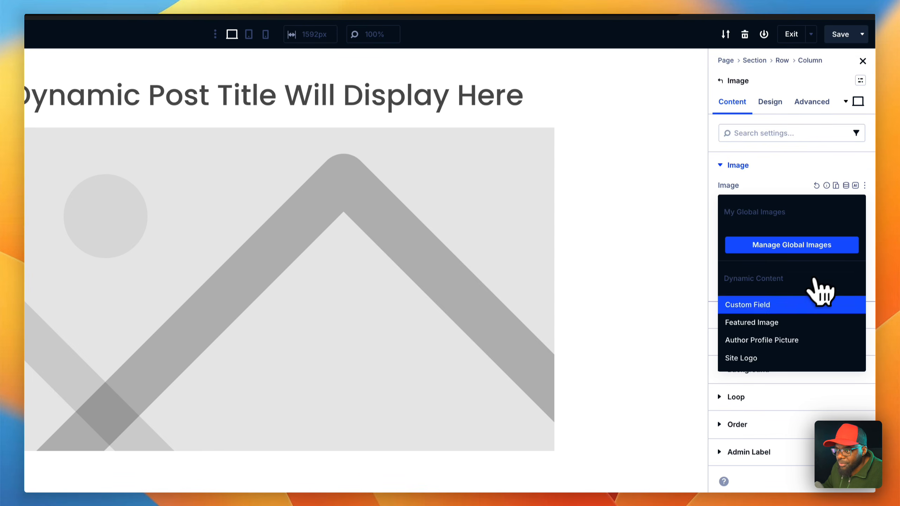
click(795, 323)
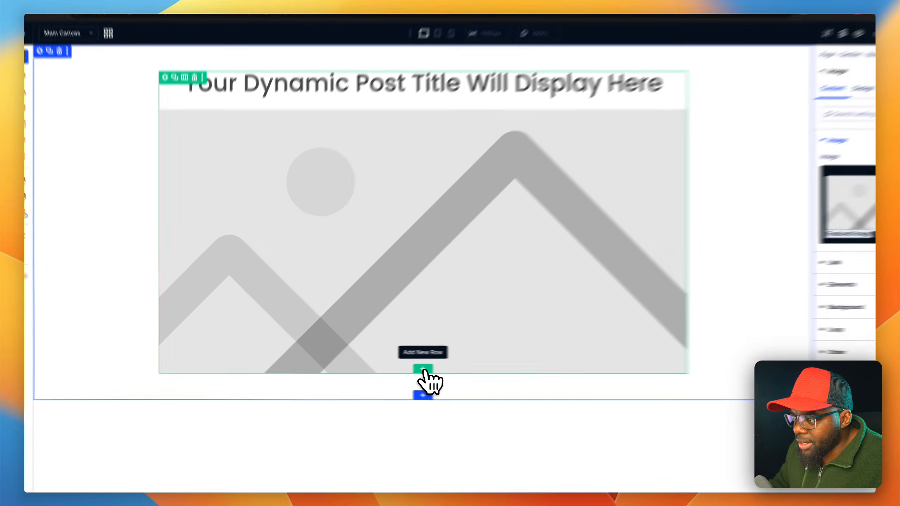
- Add a single-column flex row below the image with a Post Content module and check the module's preset and design options
click(399, 367)
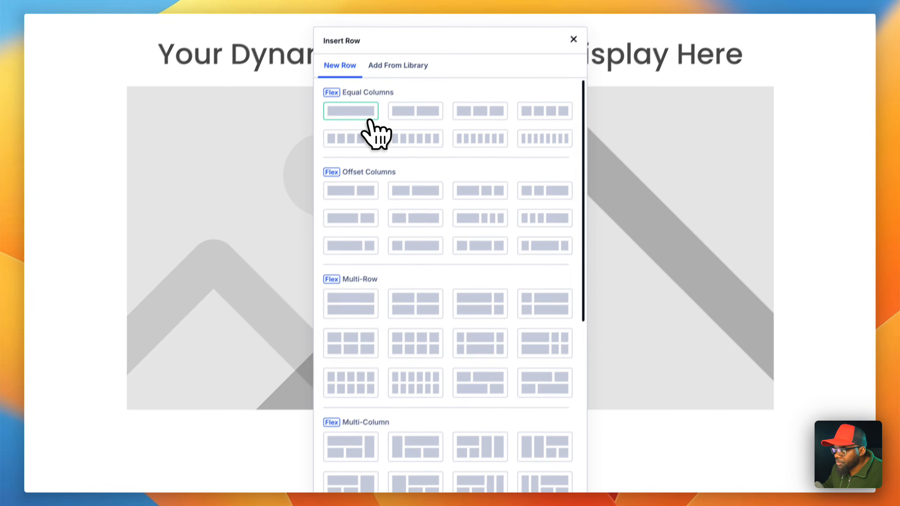
click(369, 121)
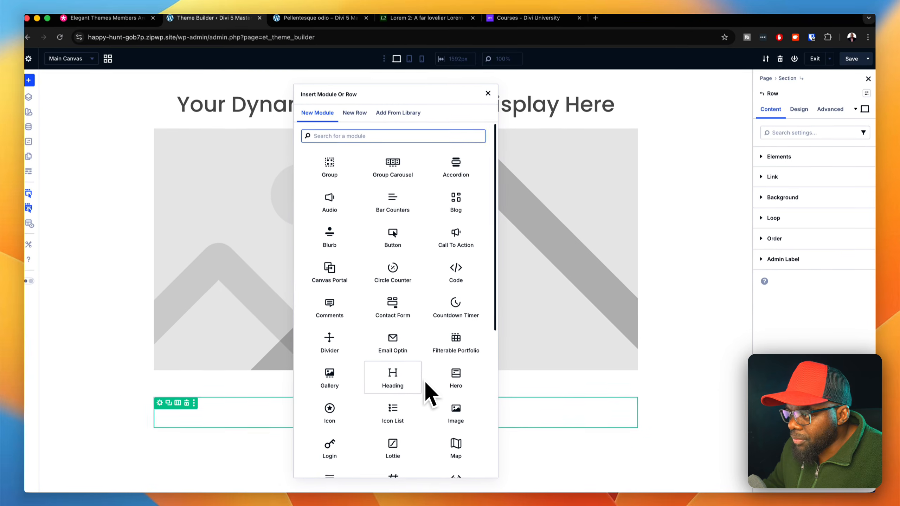
scroll(415, 380, down, 4)
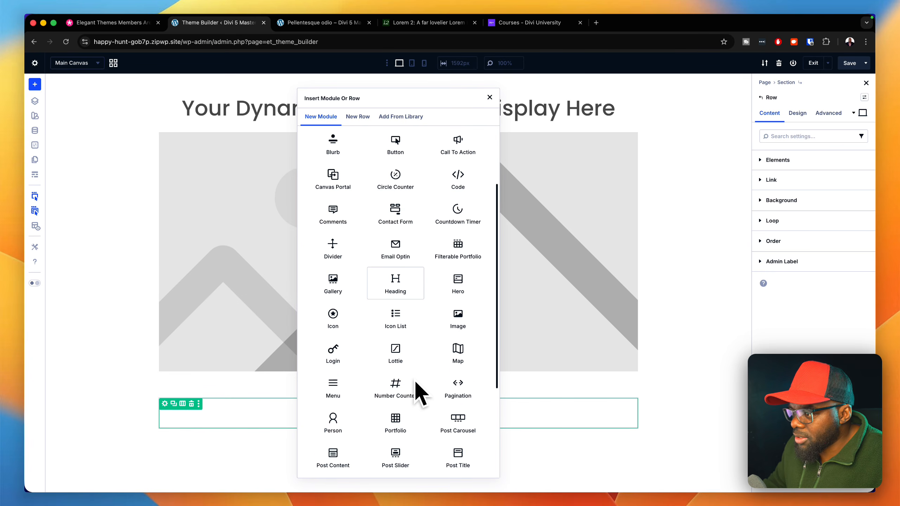
click(367, 373)
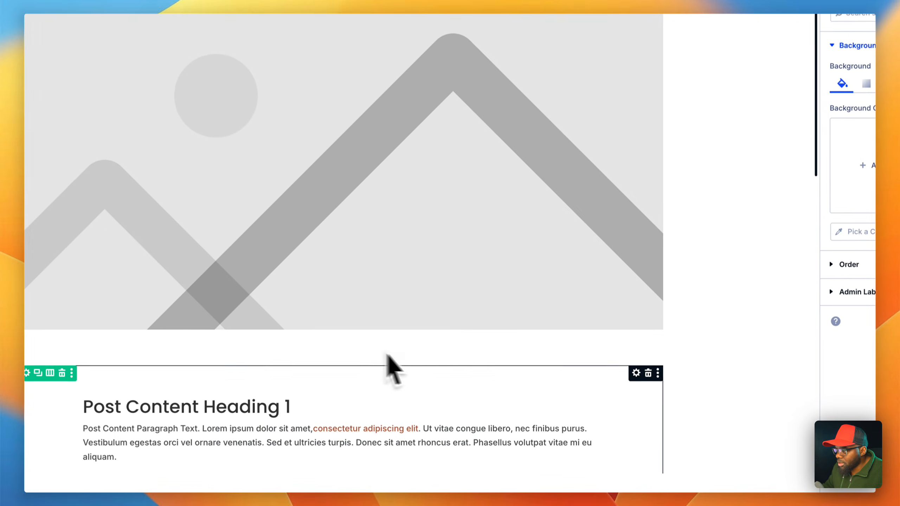
scroll(616, 393, down, 5)
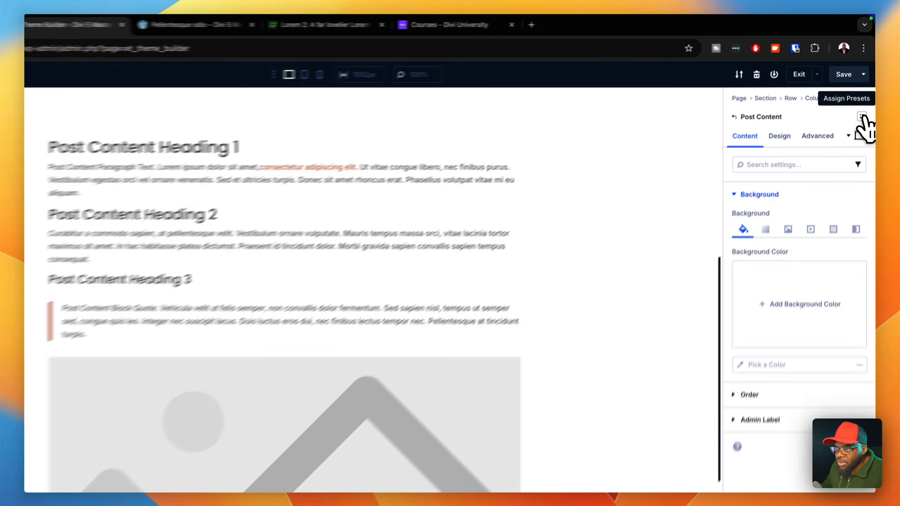
click(865, 96)
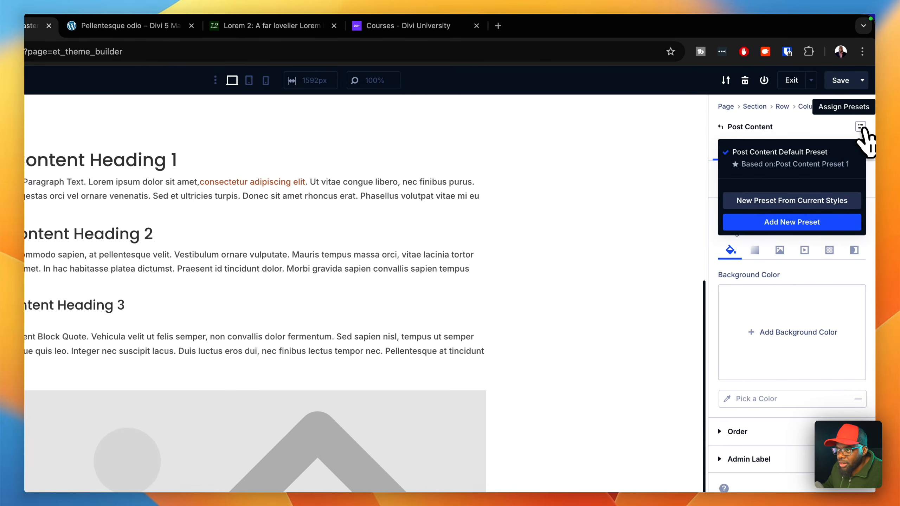
click(862, 128)
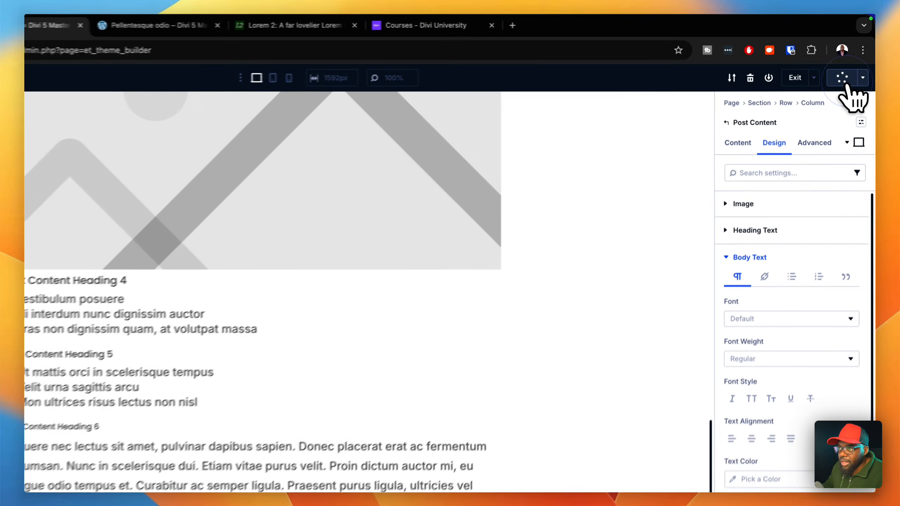
- Save the body layout, exit the visual editor and save the Theme Builder changes
click(850, 63)
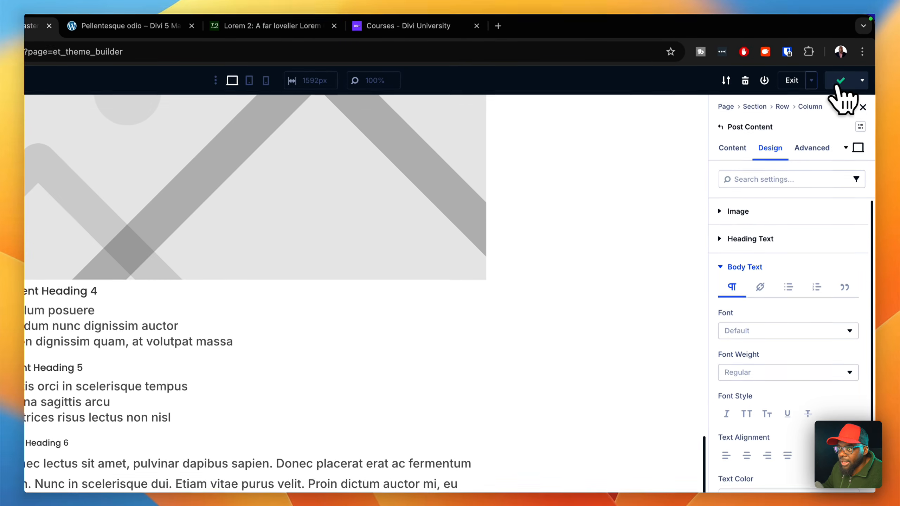
click(808, 87)
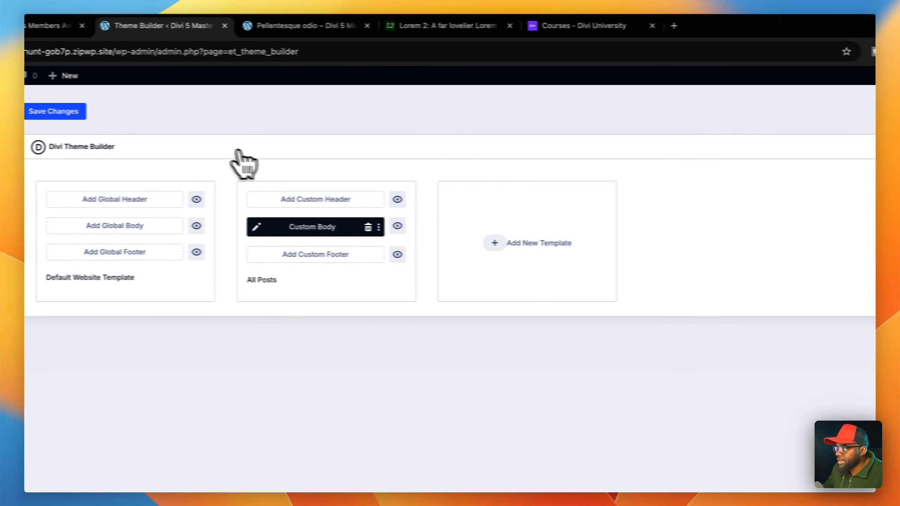
click(56, 111)
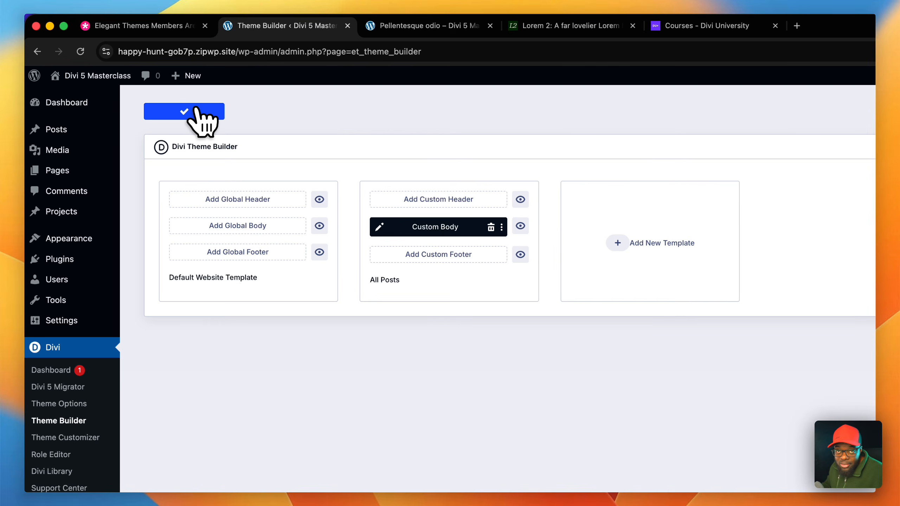
- Reload the Pellentesque odio post and examine how the All Posts template displays its title, featured image and content
click(465, 31)
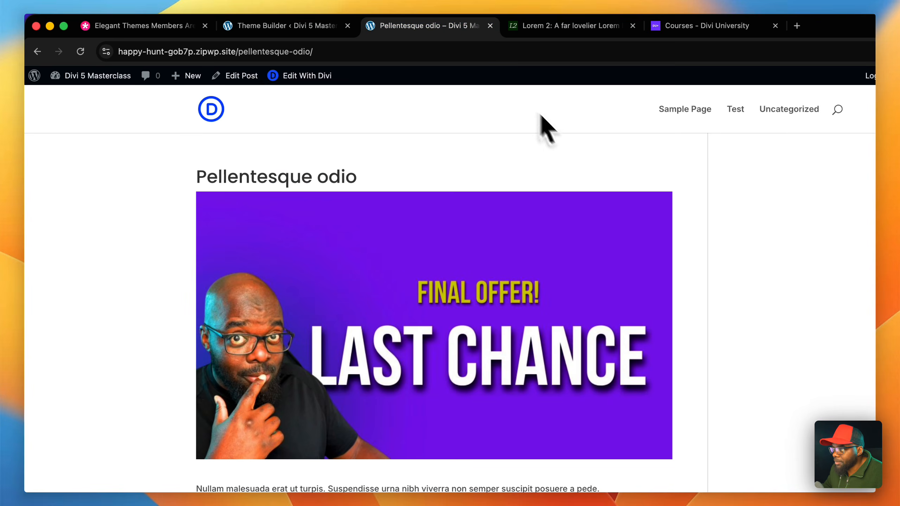
key(super+alt+i)
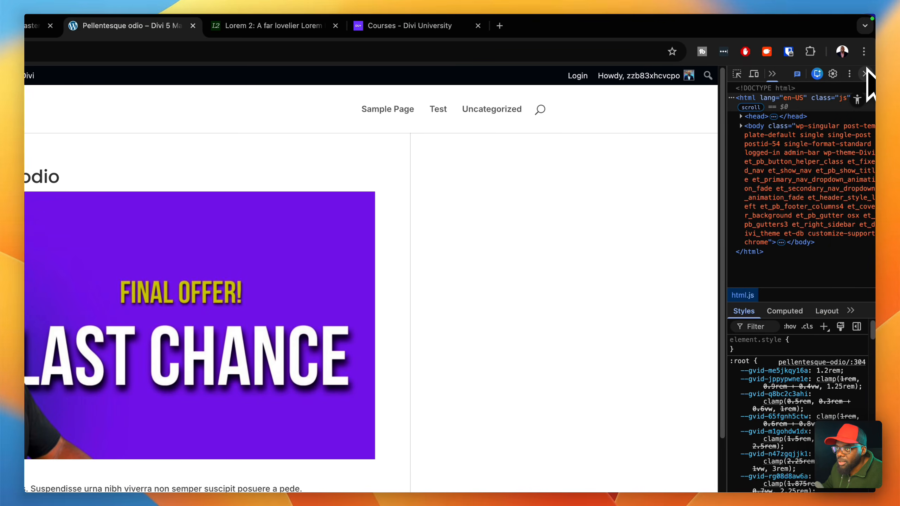
click(866, 73)
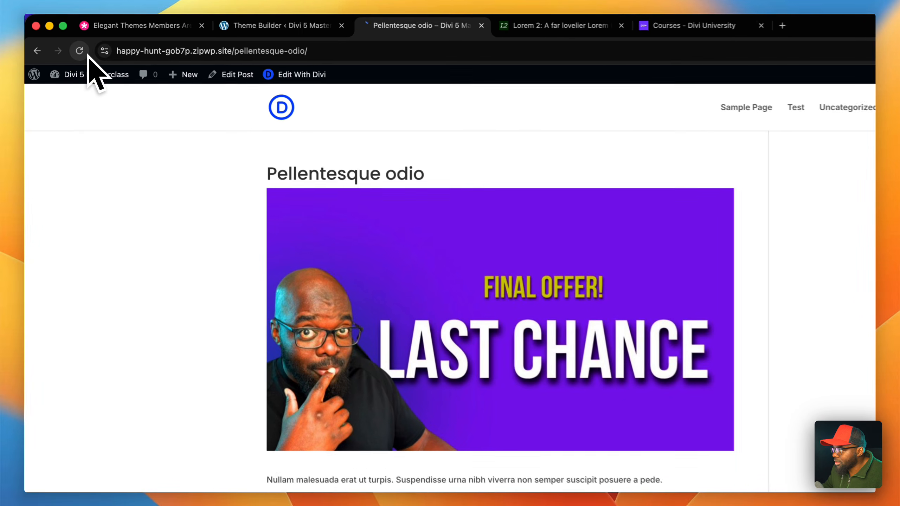
click(67, 44)
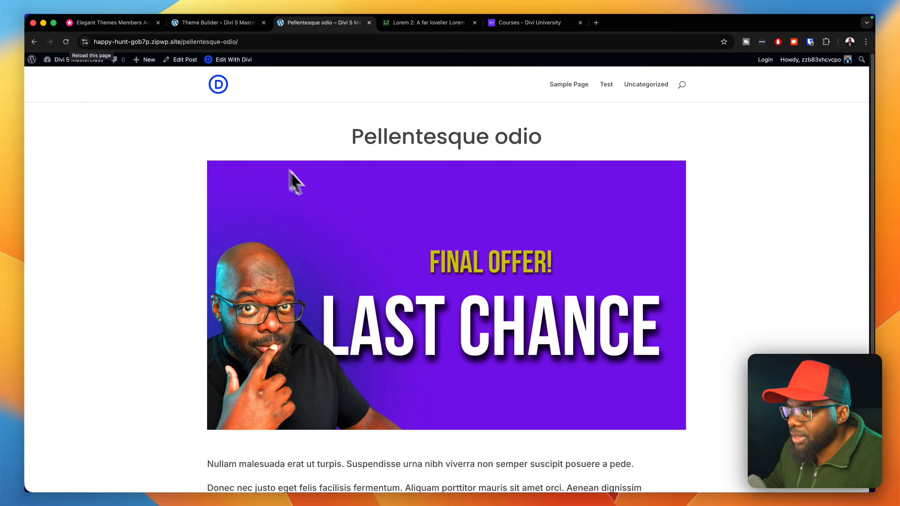
scroll(637, 212, down, 5)
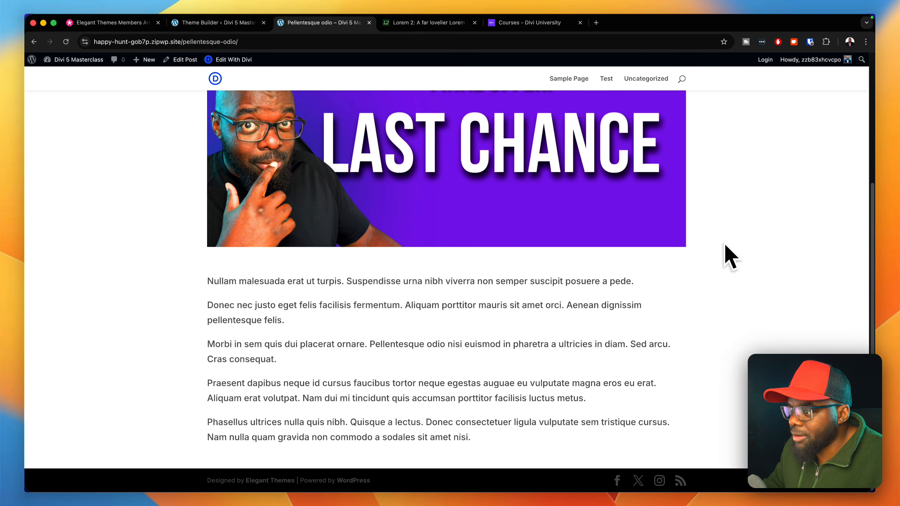
scroll(680, 400, up, 5)
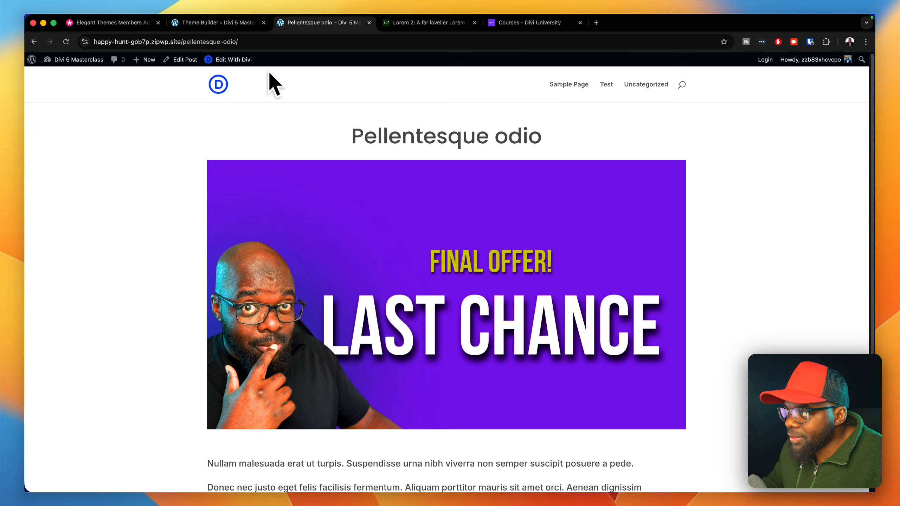
- Reopen the custom body of the All Posts template and insert a Pagination module below the post content
click(244, 22)
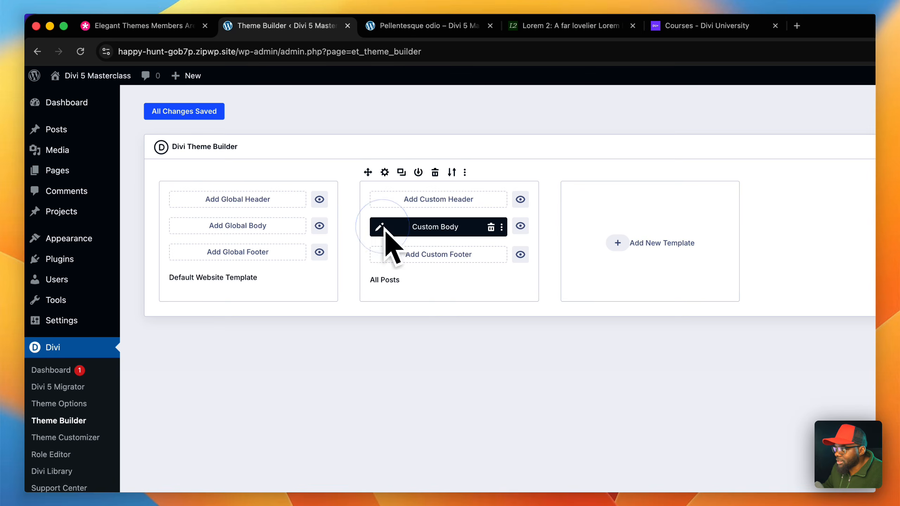
click(385, 229)
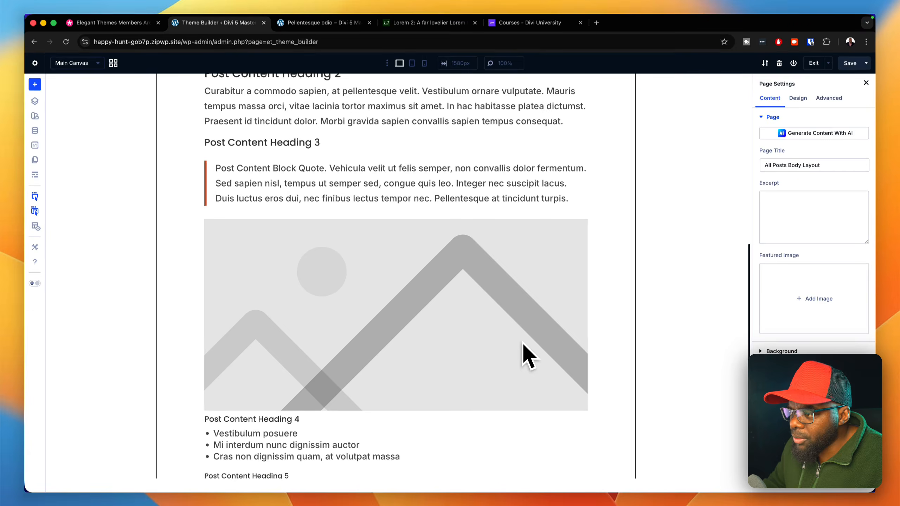
scroll(523, 342, down, 5)
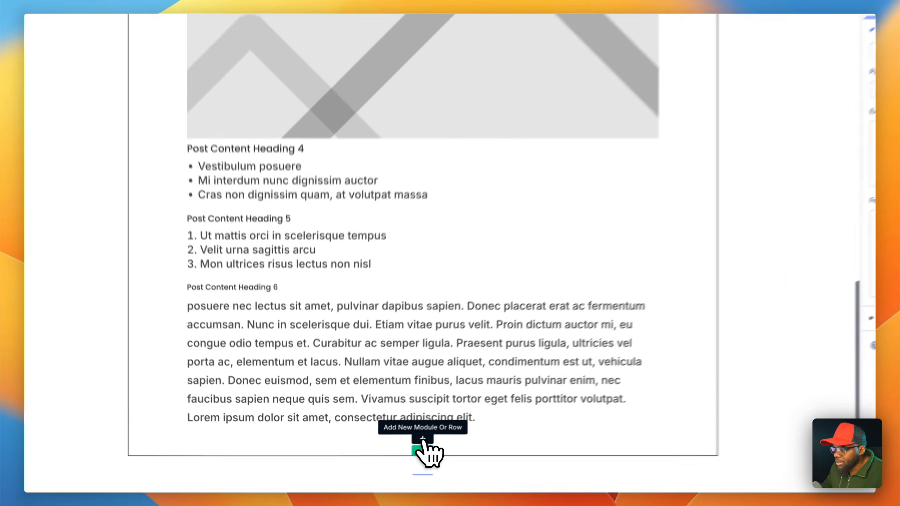
click(396, 452)
scroll(464, 369, down, 5)
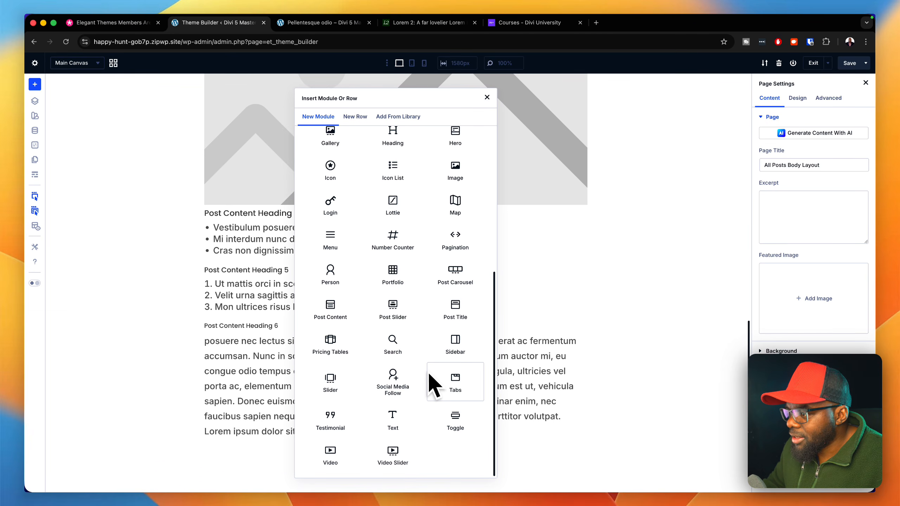
click(455, 239)
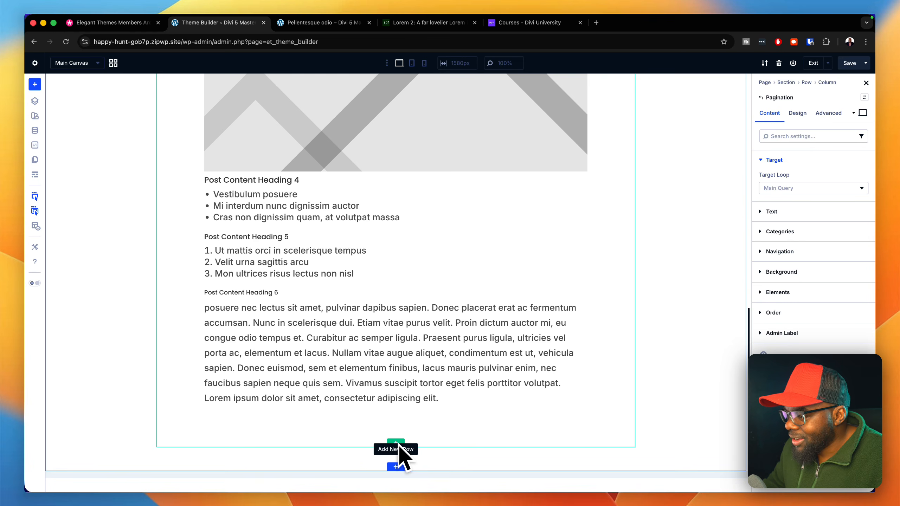
- Set the post content row's maximum width to 90ch and its width to 100%
scroll(427, 331, up, 10)
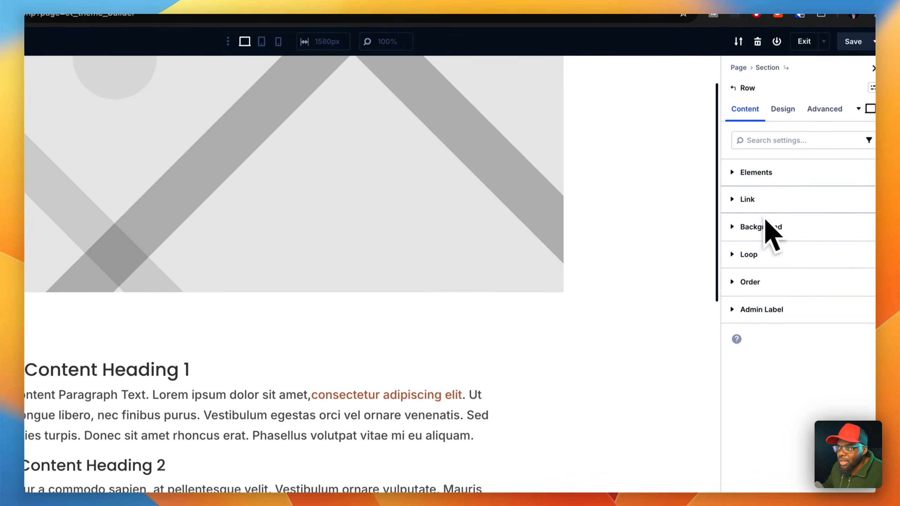
click(770, 148)
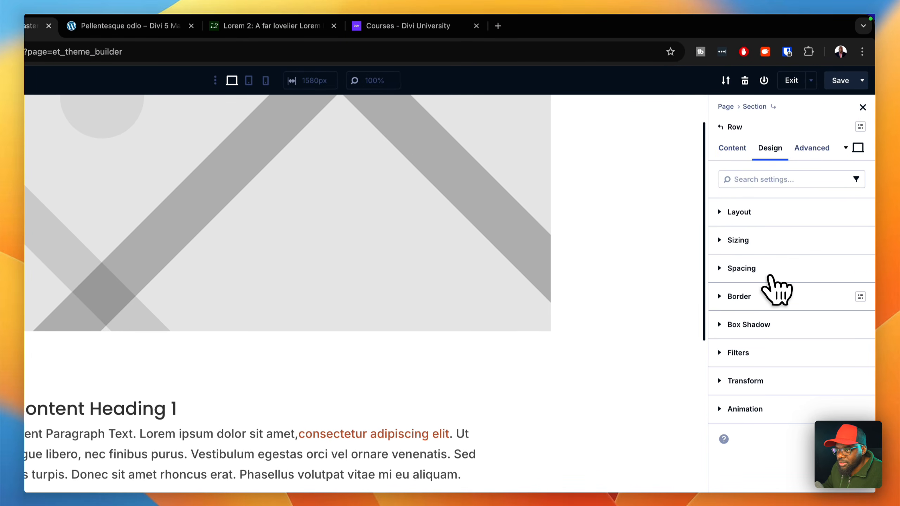
click(773, 243)
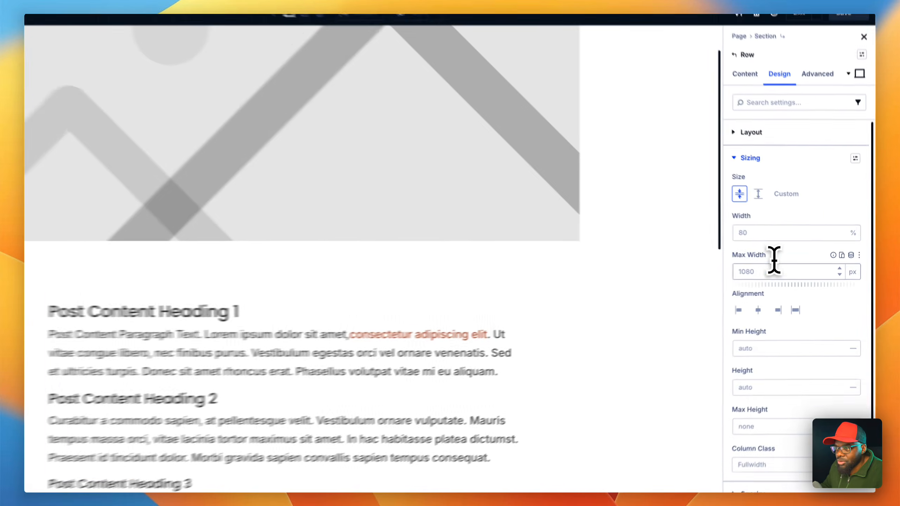
click(794, 272)
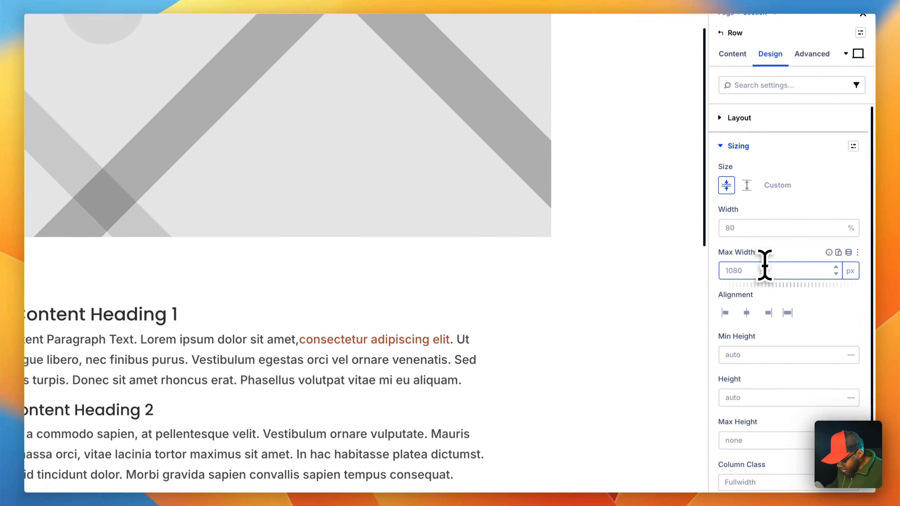
text(90ch)
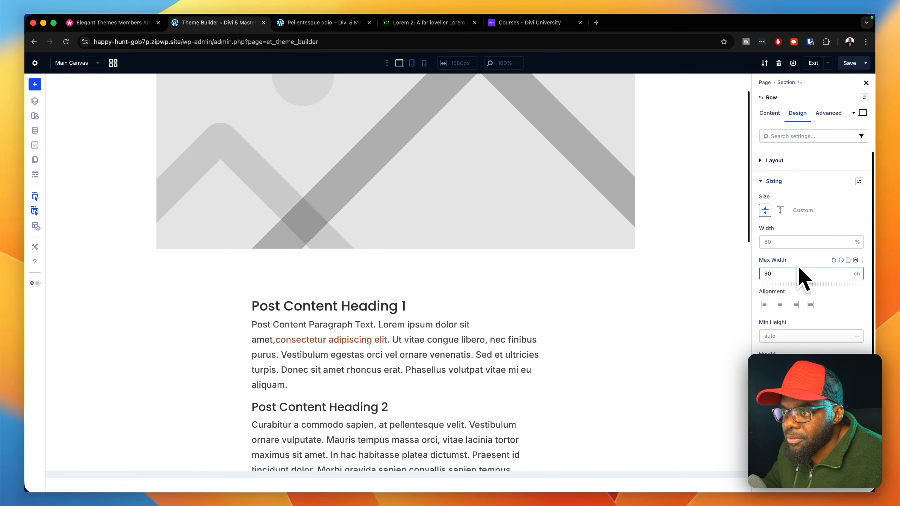
click(793, 242)
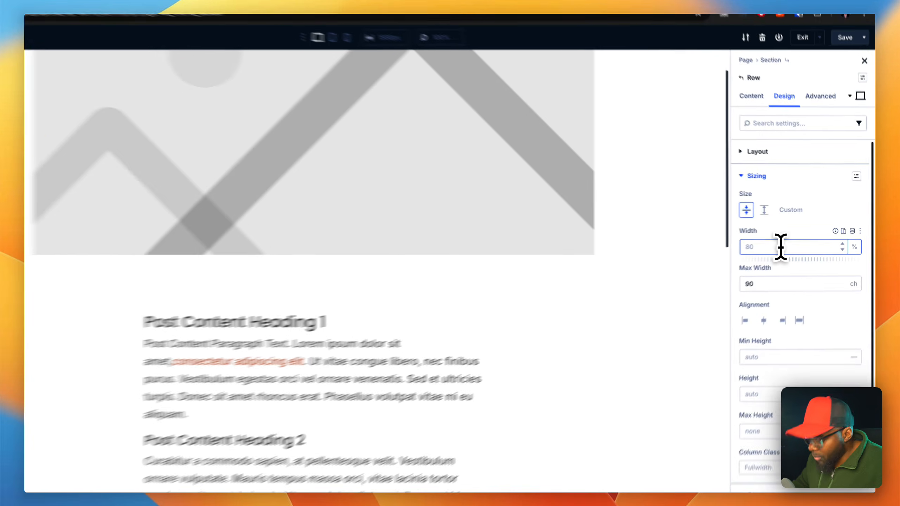
text(100%)
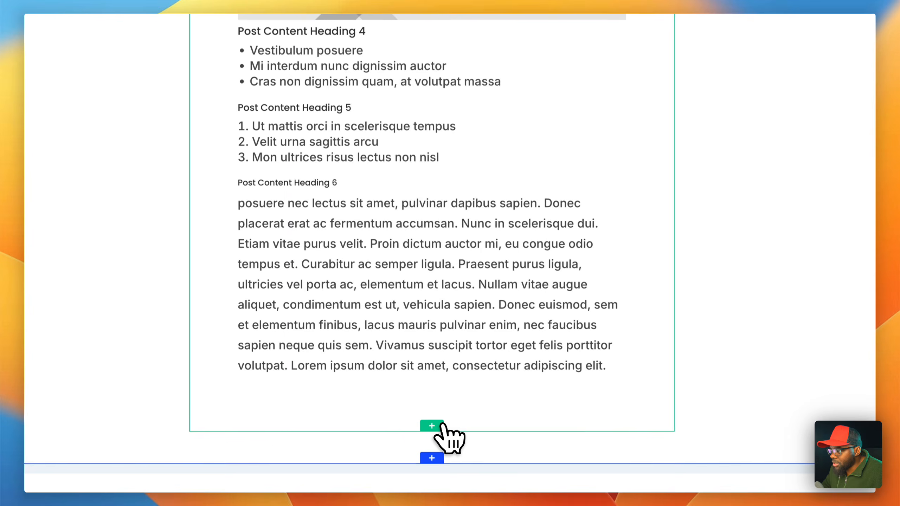
- Add a single-column flex row below the post content row and insert a Comments module in it
click(438, 427)
click(332, 30)
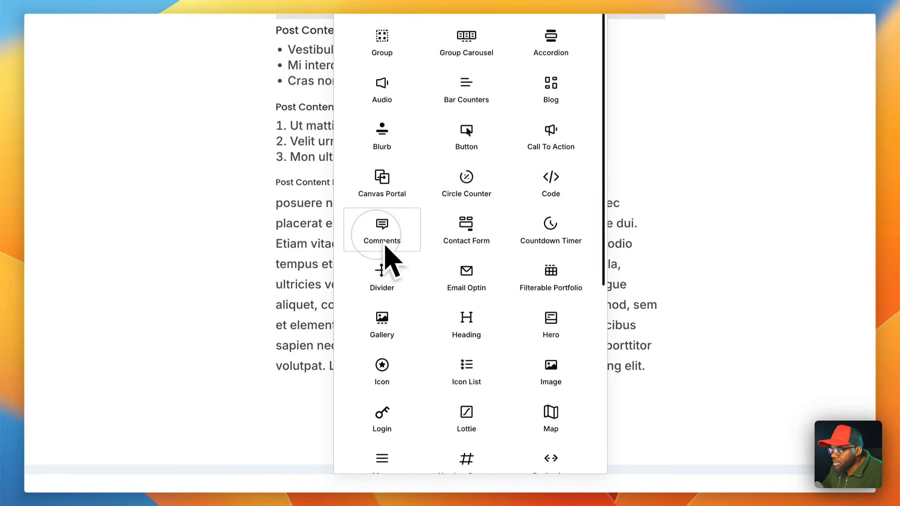
click(381, 345)
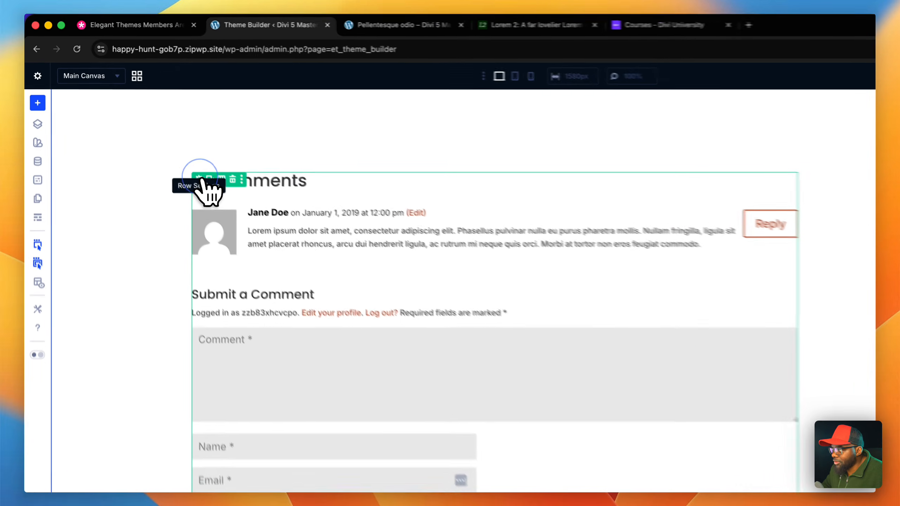
- Apply the "padding large" spacing preset to the row that contains the Comments module
click(166, 148)
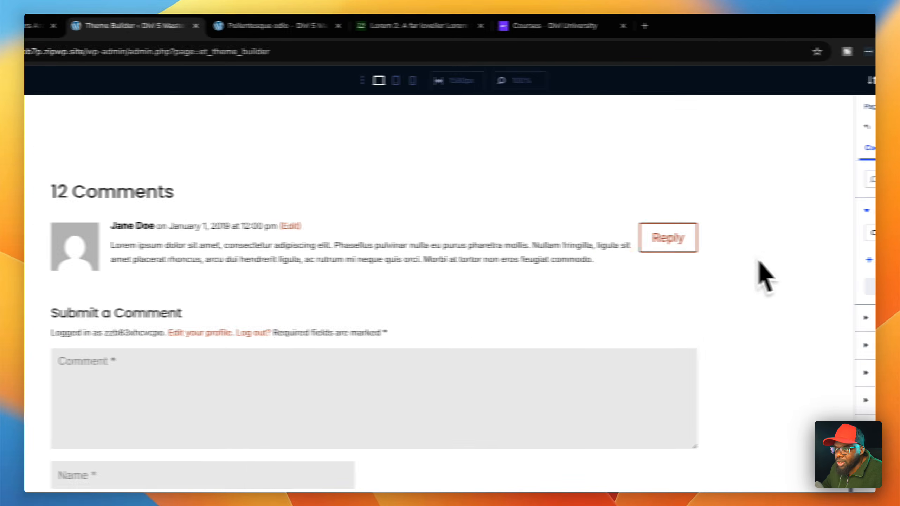
click(786, 147)
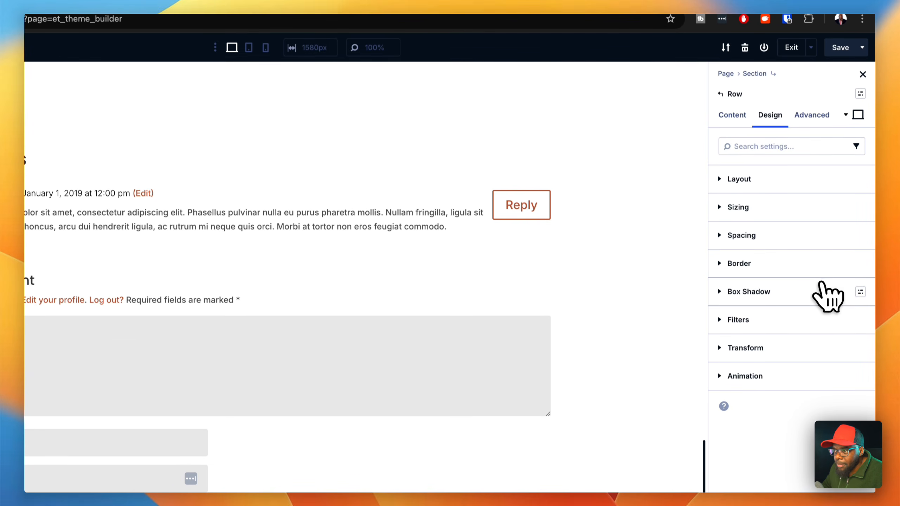
click(859, 236)
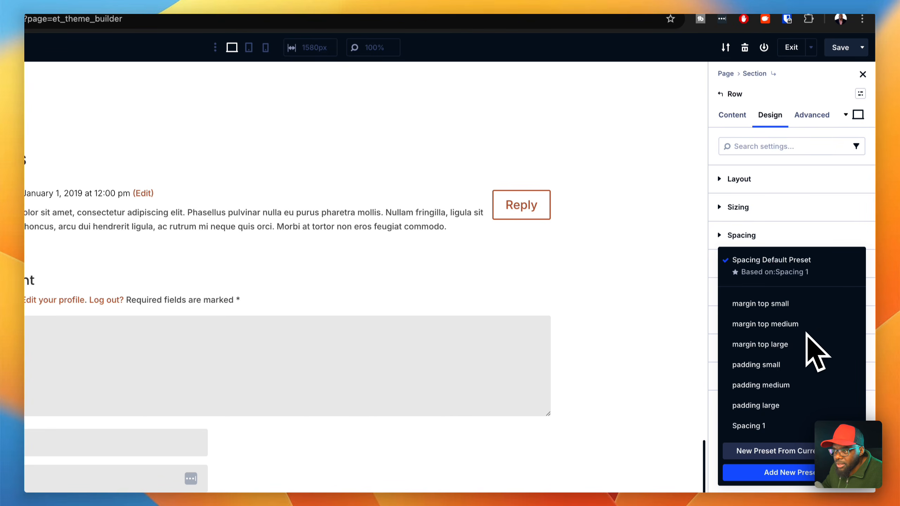
click(781, 378)
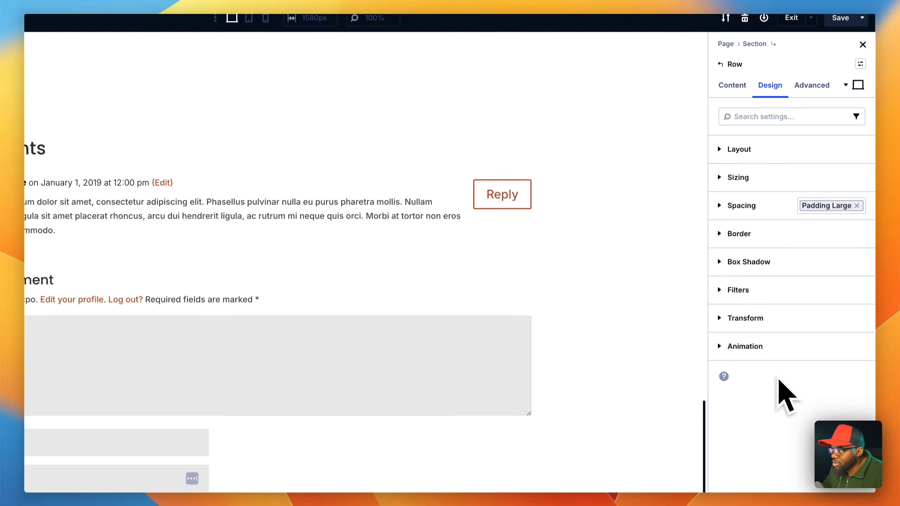
- Set the comments row's background color to the global color Gray 100 and save the template
click(732, 85)
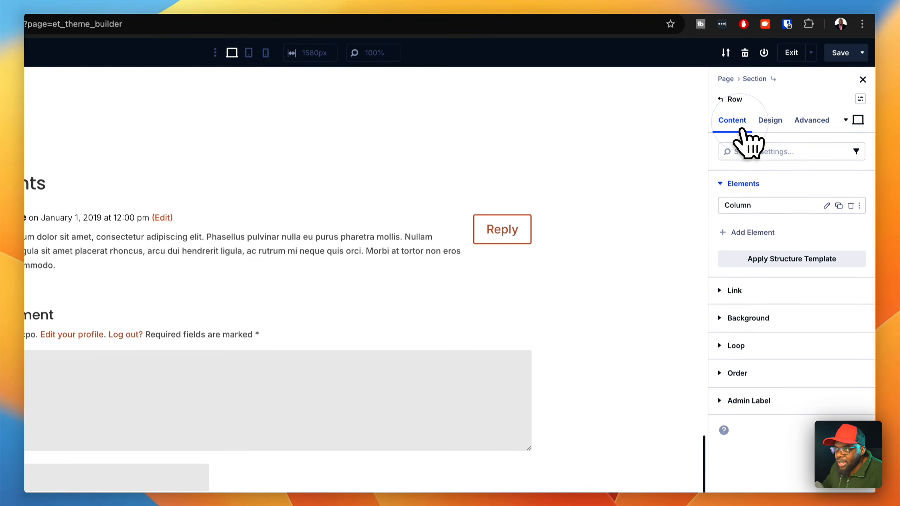
click(747, 317)
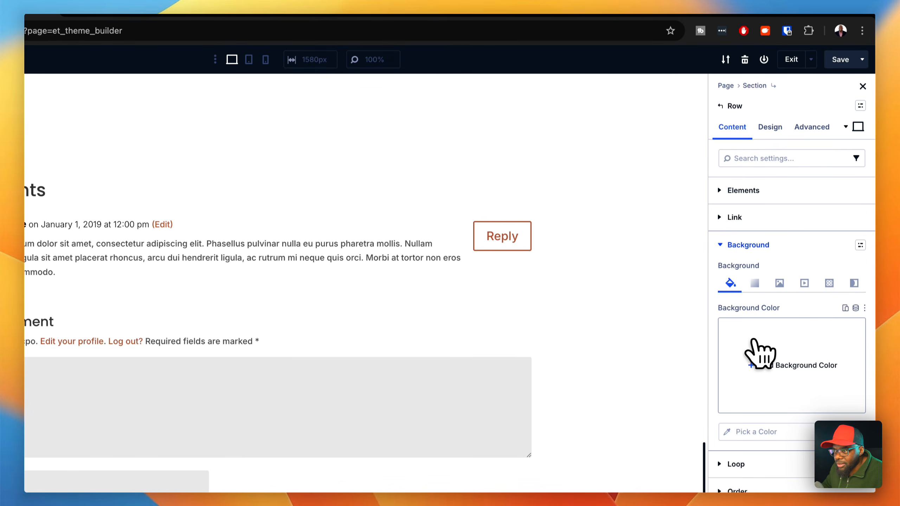
click(759, 364)
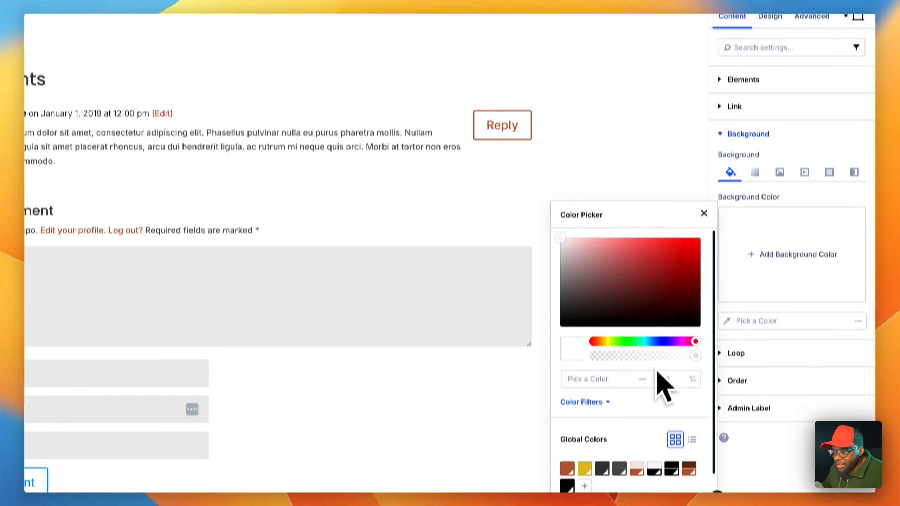
click(654, 407)
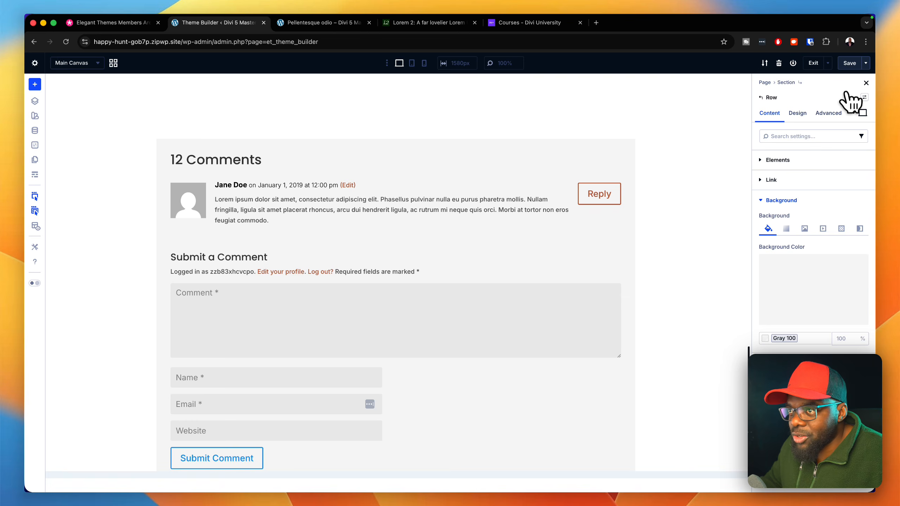
click(850, 62)
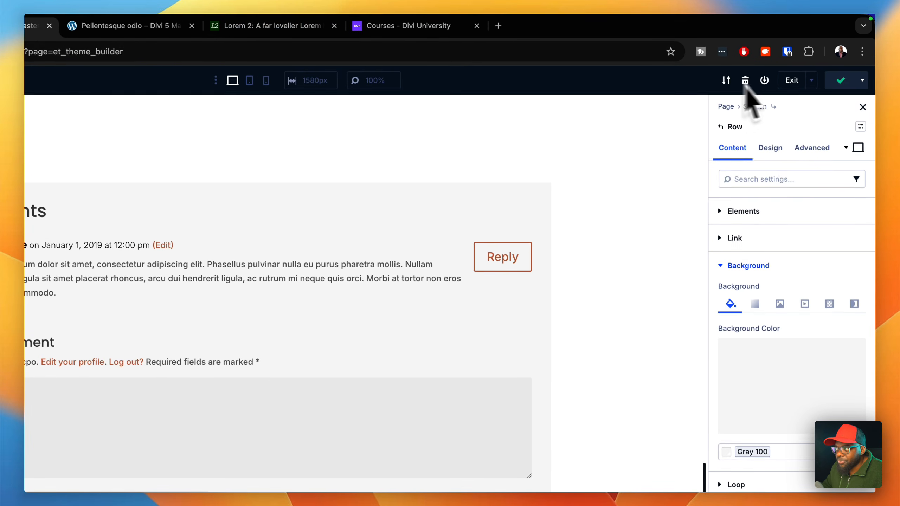
- Reload the Pellentesque odio post, follow its pagination link to Aliquam porttitor, and examine the pagination and comments section on both posts
click(175, 26)
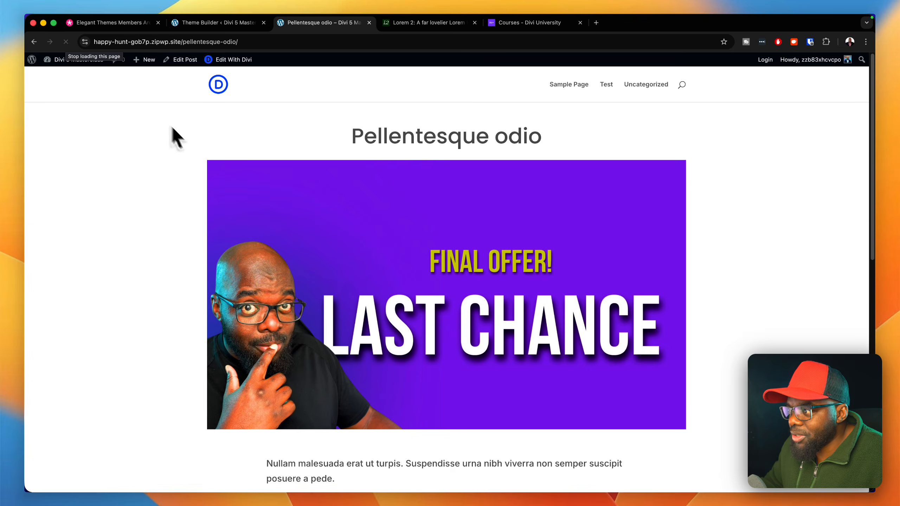
scroll(222, 180, down, 10)
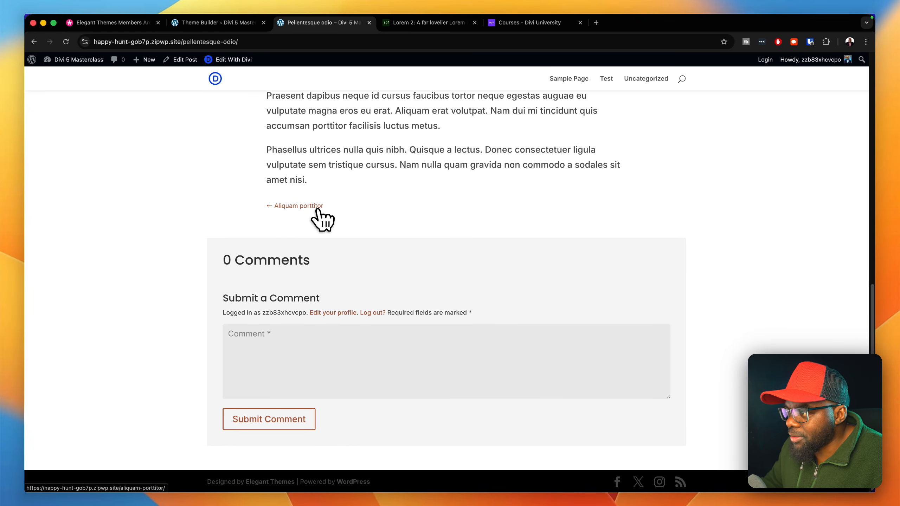
click(314, 209)
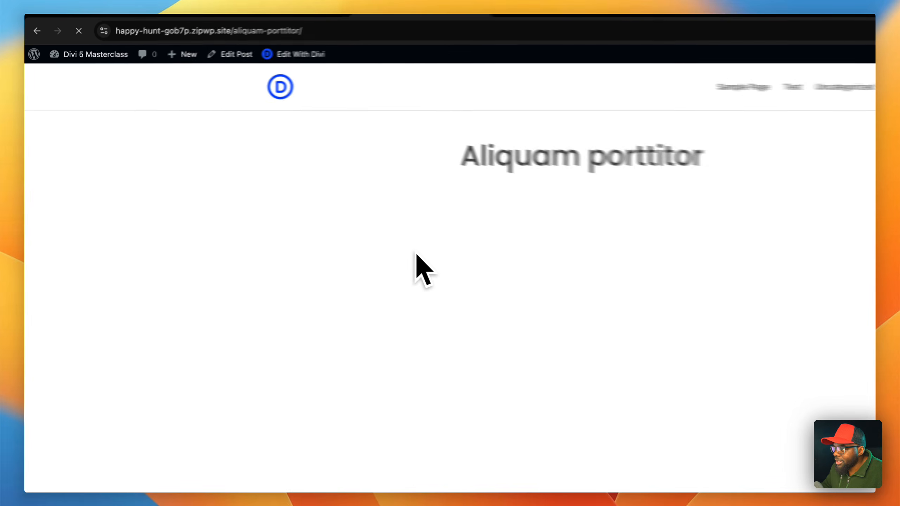
scroll(584, 331, down, 15)
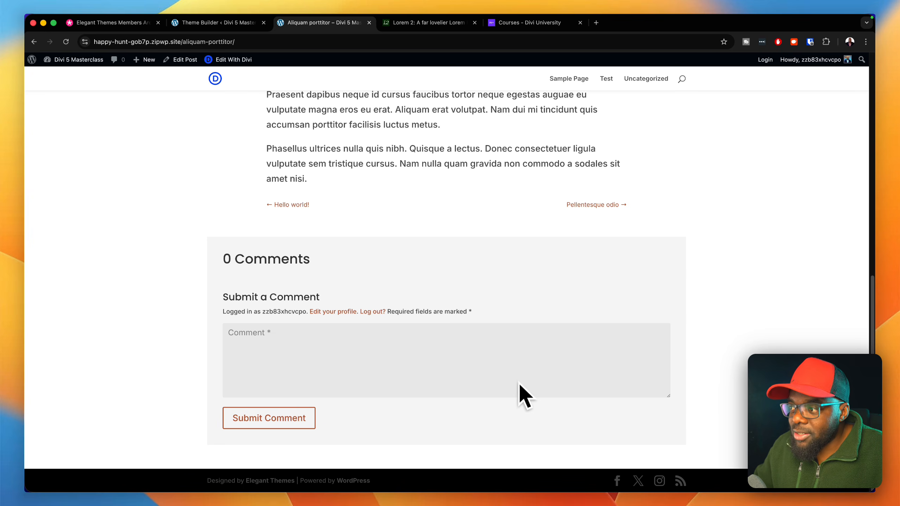
scroll(520, 367, up, 10)
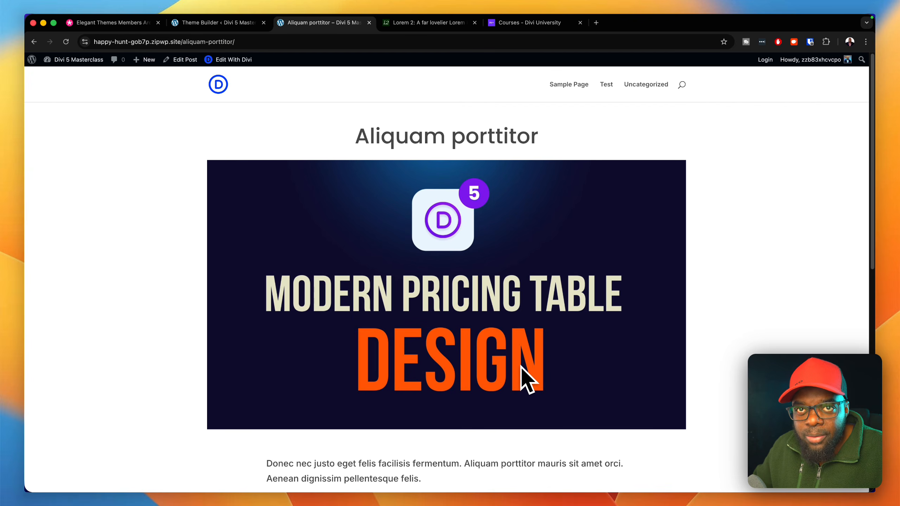